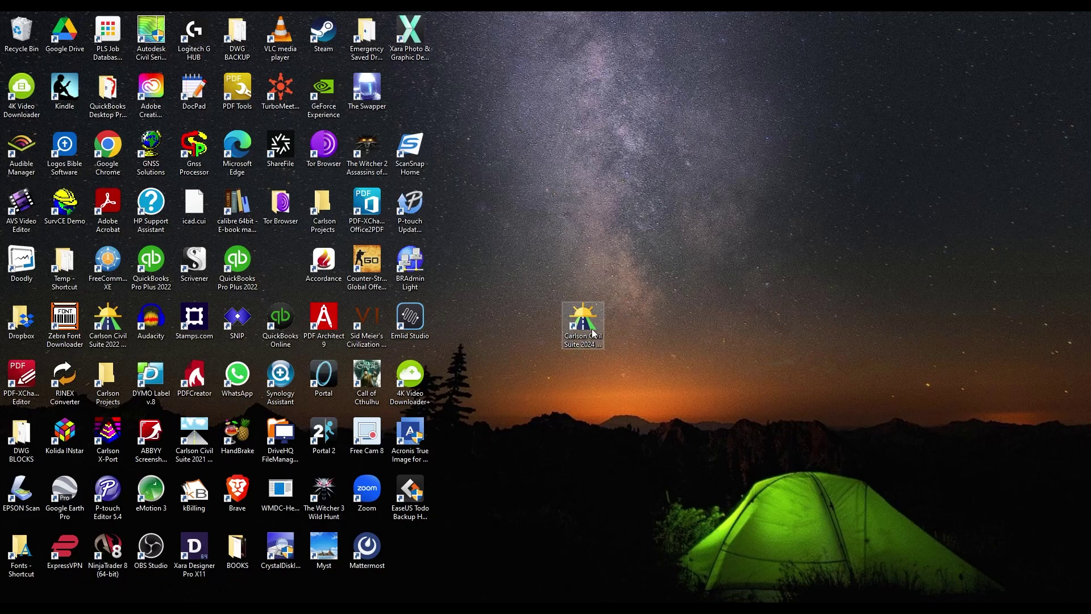
Start Carlson Civil Suite 2024 and open the existing drawing 4C1024 AZ.dwg.
{"action": "double_click", "coordinate": [592, 337]}
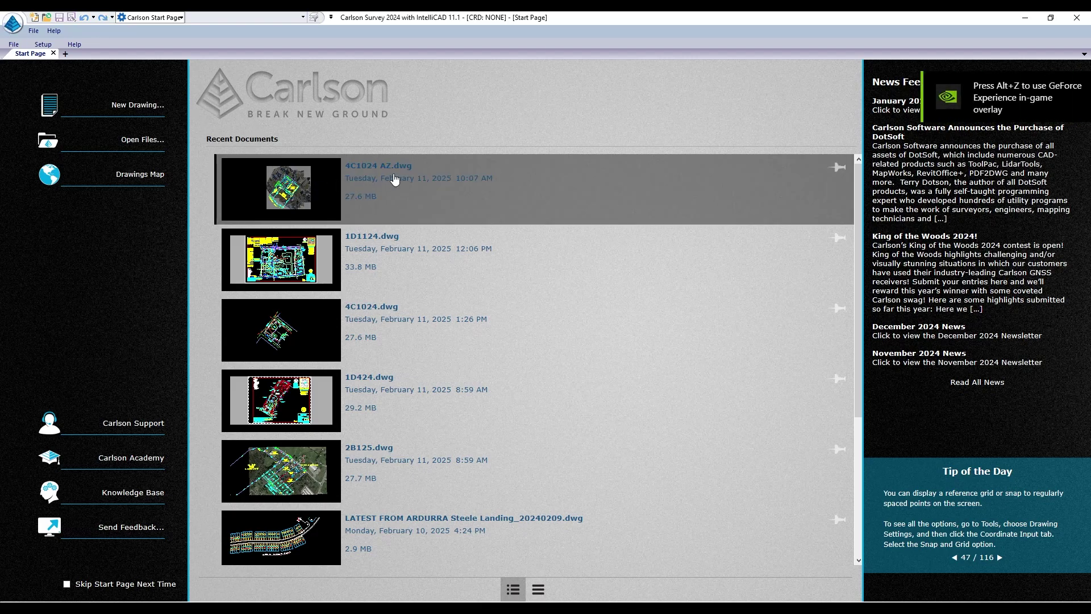
{"action": "left_click", "coordinate": [143, 142]}
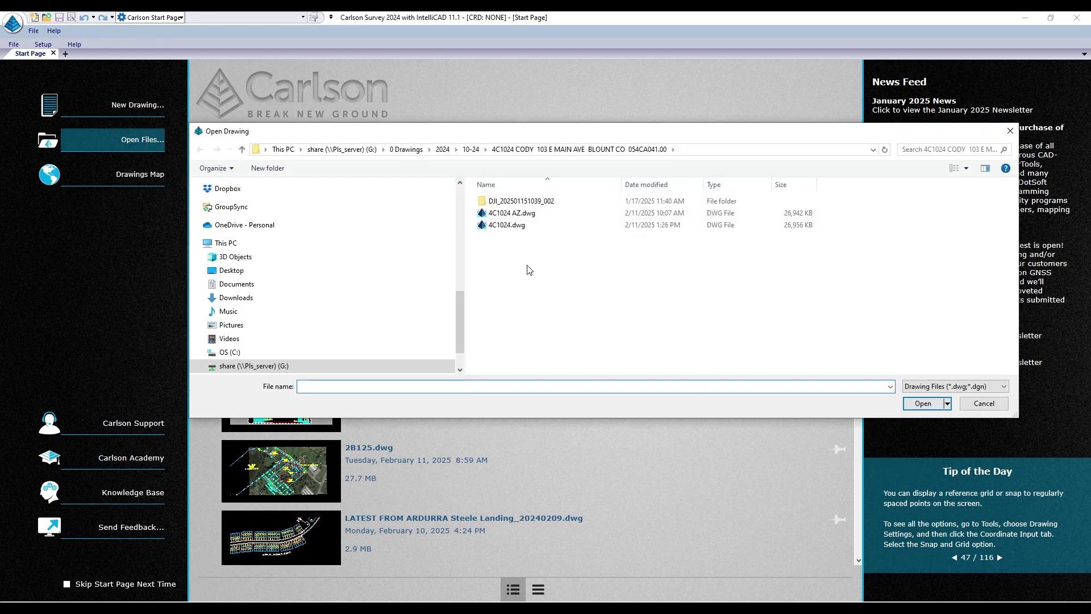
{"action": "double_click", "coordinate": [514, 214]}
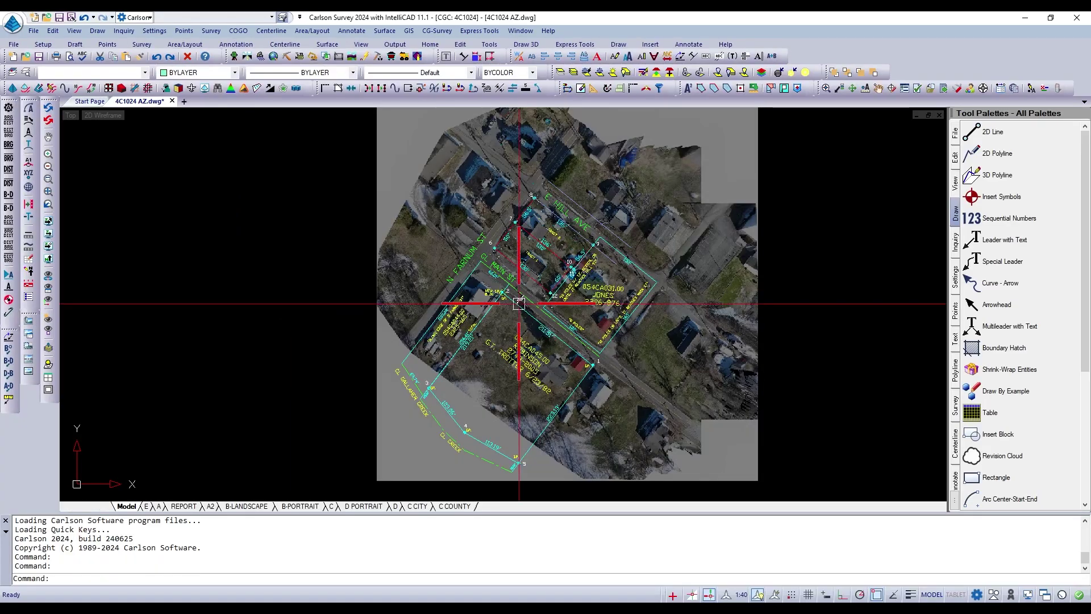
Examine survey points 93 and 94 on the Tract 2 house roof against the orthophoto at close range.
{"action": "scroll", "coordinate": [551, 210], "scroll_direction": "up", "scroll_amount": 2}
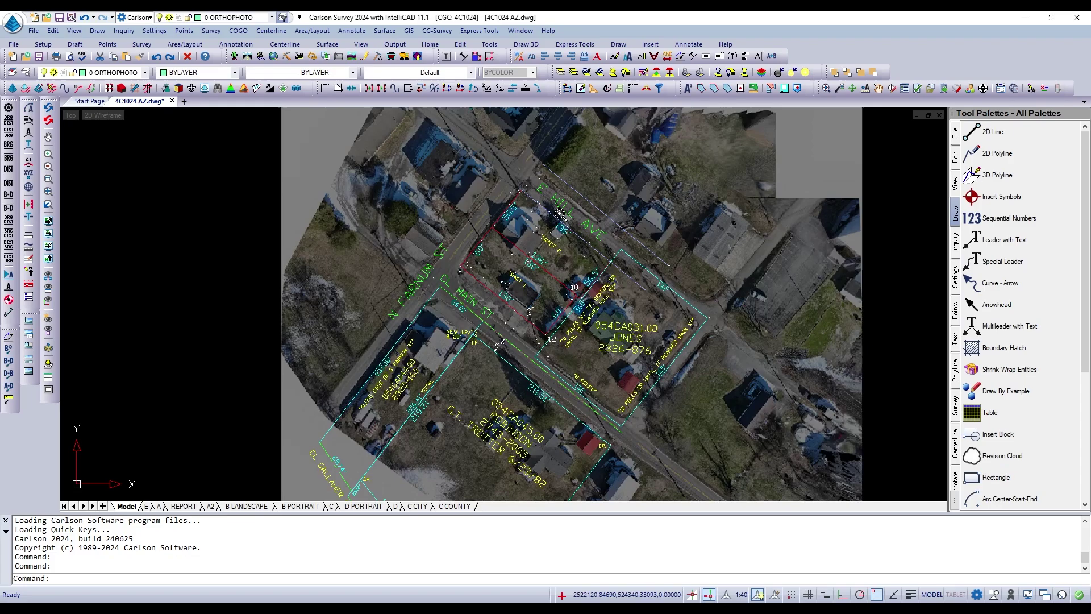
{"action": "scroll", "coordinate": [559, 213], "scroll_direction": "down", "scroll_amount": 1}
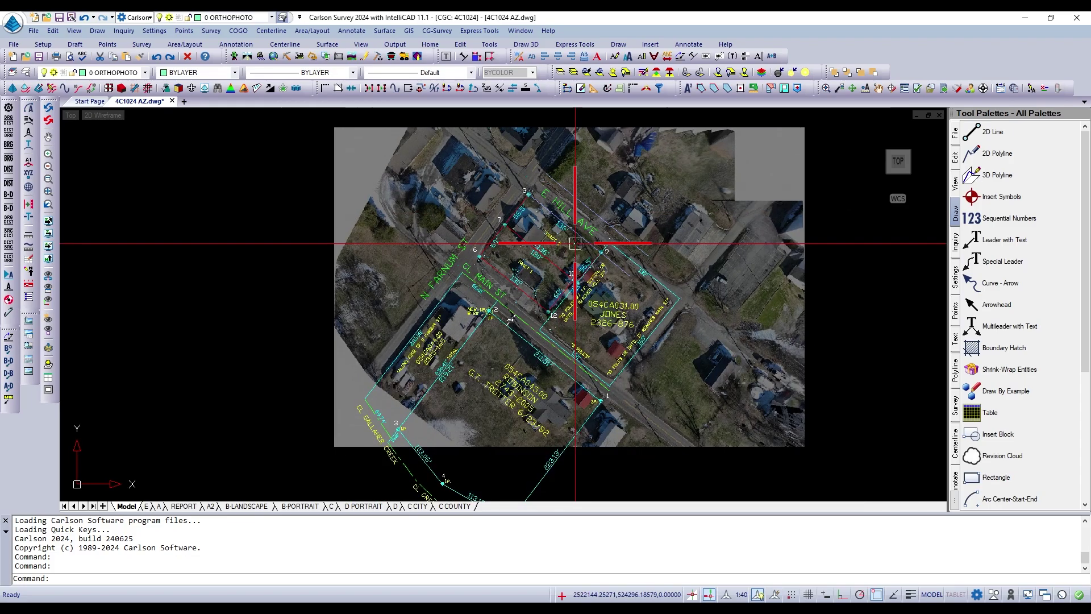
{"action": "scroll", "coordinate": [575, 243], "scroll_direction": "up", "scroll_amount": 1}
{"action": "scroll", "coordinate": [542, 228], "scroll_direction": "up", "scroll_amount": 3}
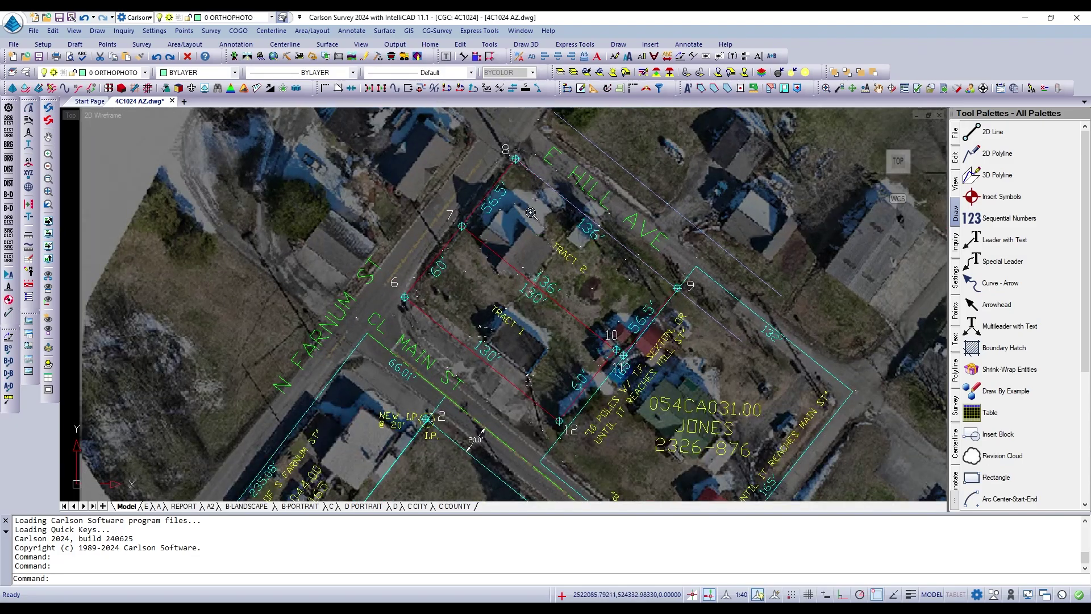
{"action": "scroll", "coordinate": [524, 213], "scroll_direction": "up", "scroll_amount": 3}
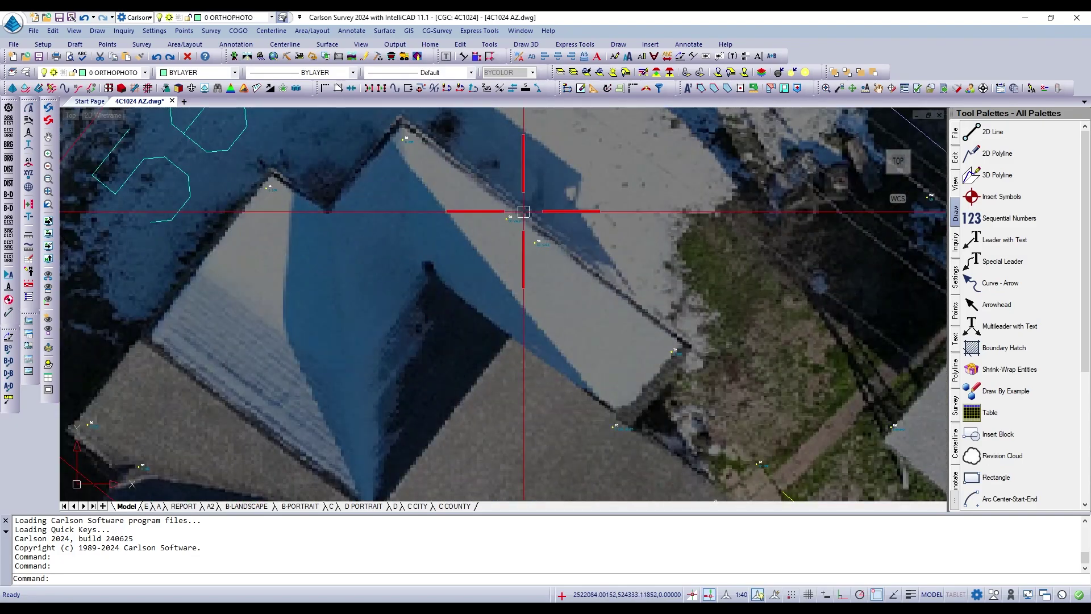
{"action": "scroll", "coordinate": [523, 211], "scroll_direction": "up", "scroll_amount": 3}
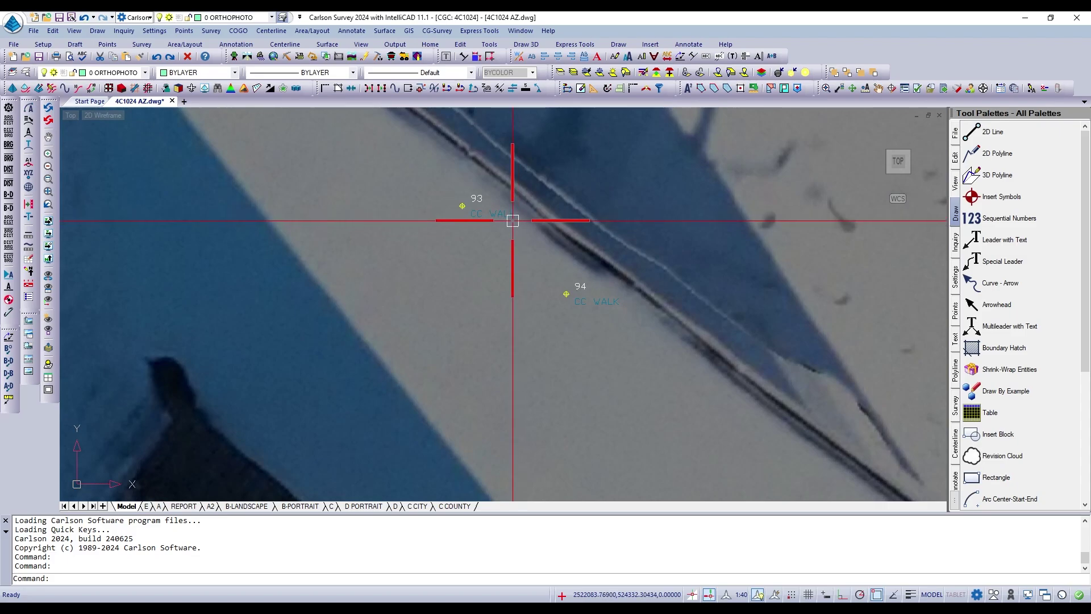
{"action": "scroll", "coordinate": [512, 221], "scroll_direction": "down", "scroll_amount": 3}
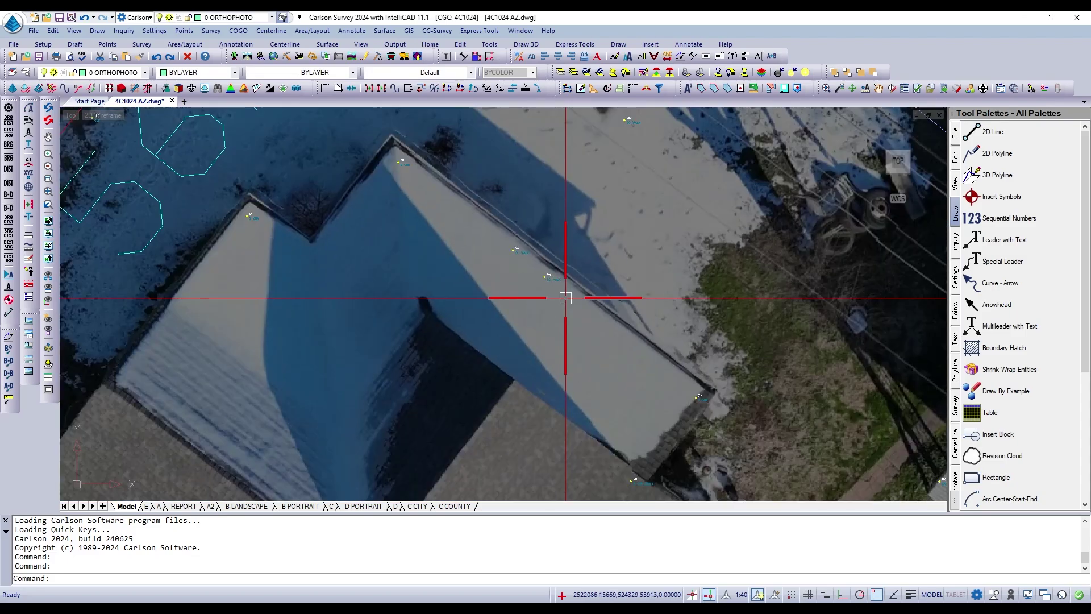
{"action": "scroll", "coordinate": [565, 297], "scroll_direction": "up", "scroll_amount": 3}
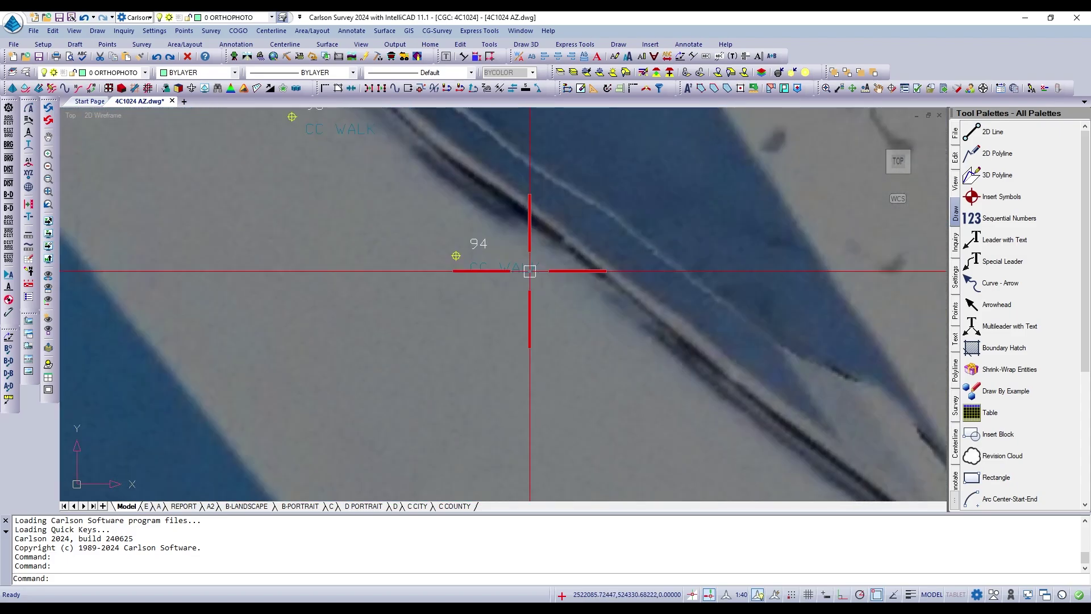
{"action": "scroll", "coordinate": [530, 268], "scroll_direction": "down", "scroll_amount": 2}
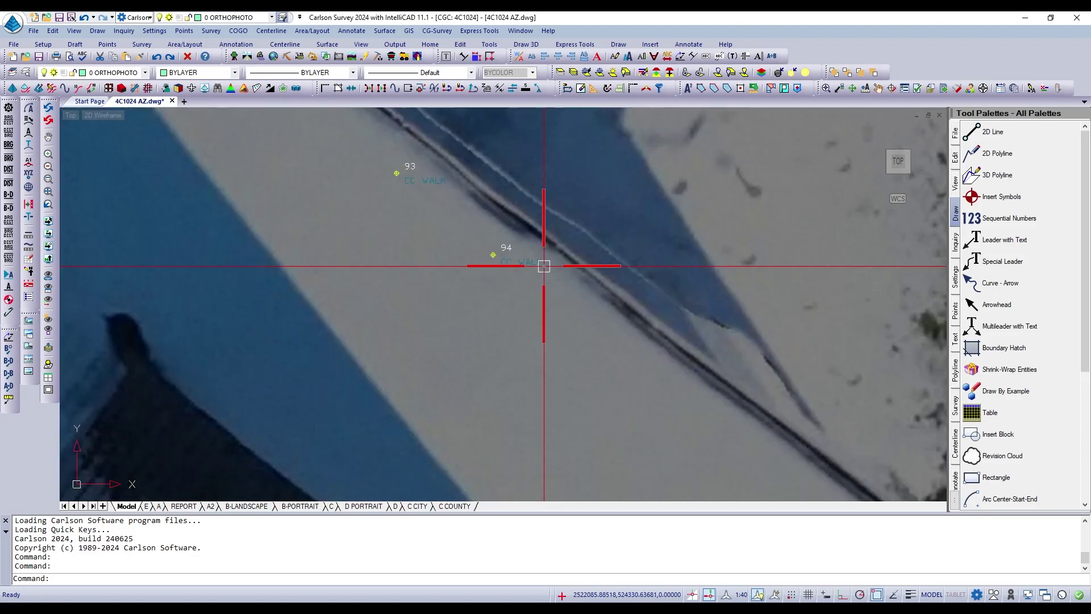
{"action": "scroll", "coordinate": [544, 266], "scroll_direction": "down", "scroll_amount": 2}
{"action": "scroll", "coordinate": [547, 265], "scroll_direction": "up", "scroll_amount": 2}
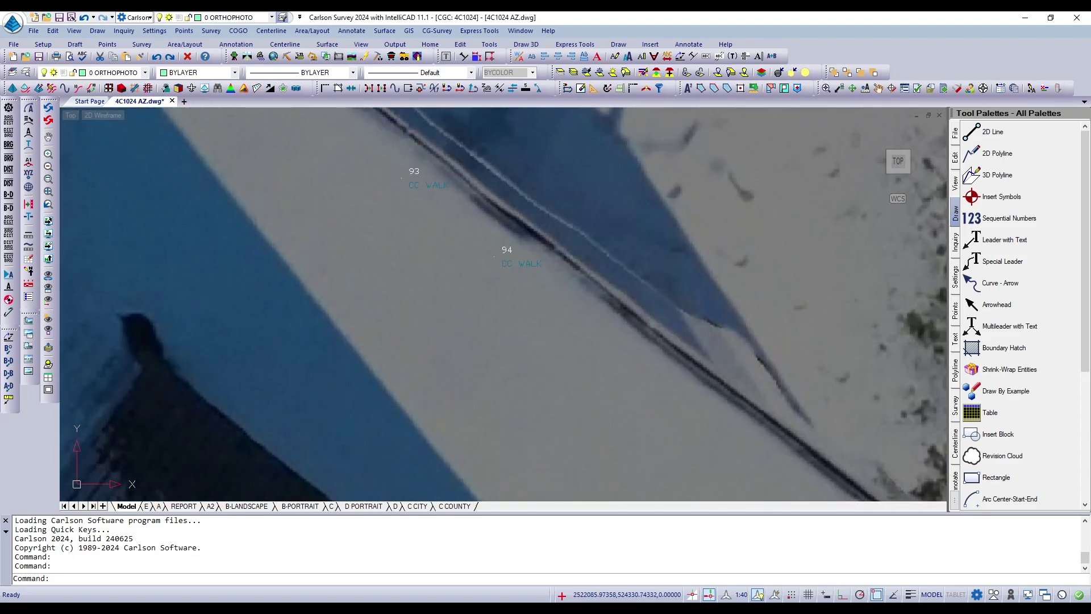
{"action": "scroll", "coordinate": [547, 263], "scroll_direction": "down", "scroll_amount": 4}
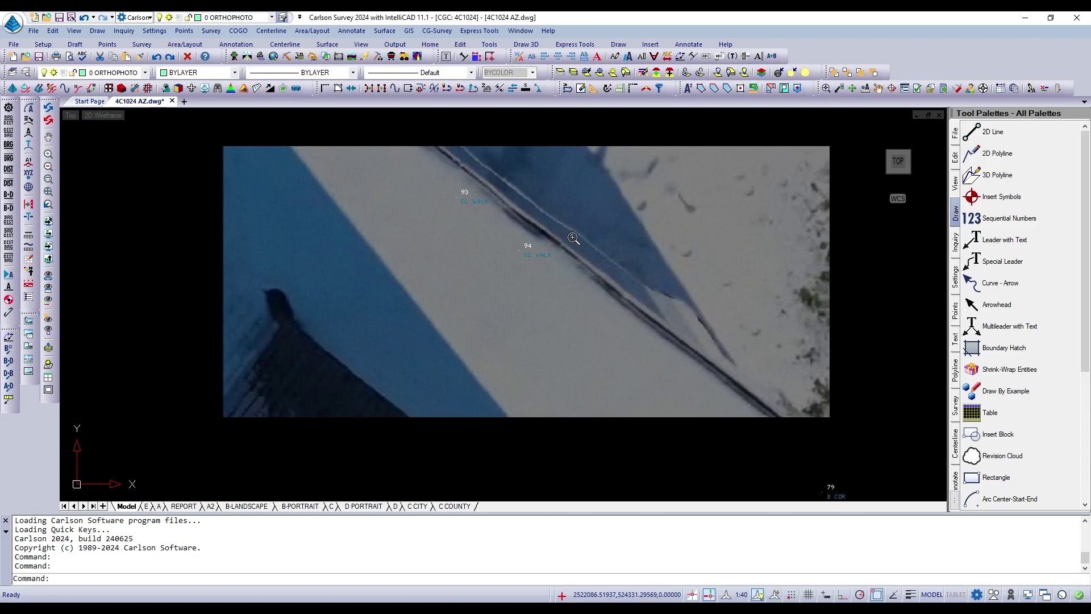
{"action": "scroll", "coordinate": [597, 198], "scroll_direction": "up", "scroll_amount": 6}
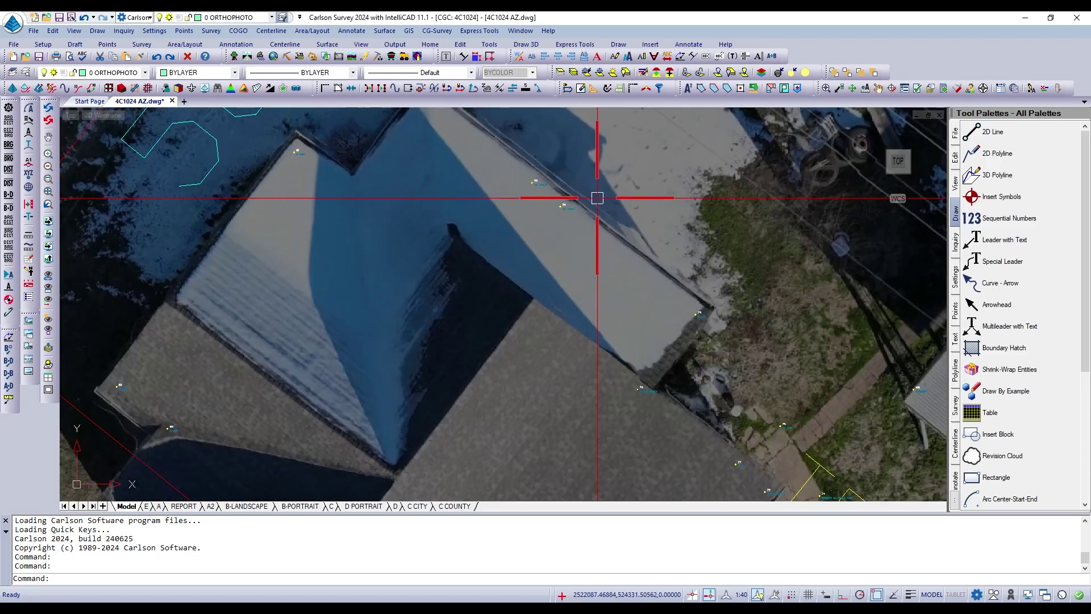
Review the overall parcel layout and the full extent of the orthophoto around the site.
{"action": "scroll", "coordinate": [595, 220], "scroll_direction": "down", "scroll_amount": 2}
{"action": "scroll", "coordinate": [595, 220], "scroll_direction": "down", "scroll_amount": 8}
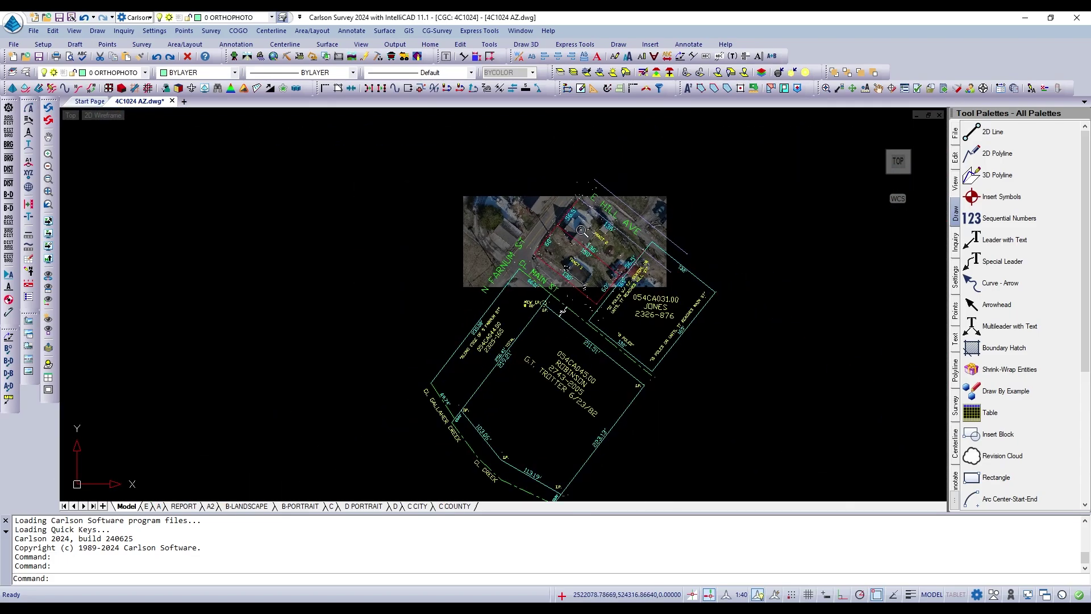
{"action": "scroll", "coordinate": [554, 250], "scroll_direction": "down", "scroll_amount": 1}
{"action": "scroll", "coordinate": [469, 267], "scroll_direction": "up", "scroll_amount": 3}
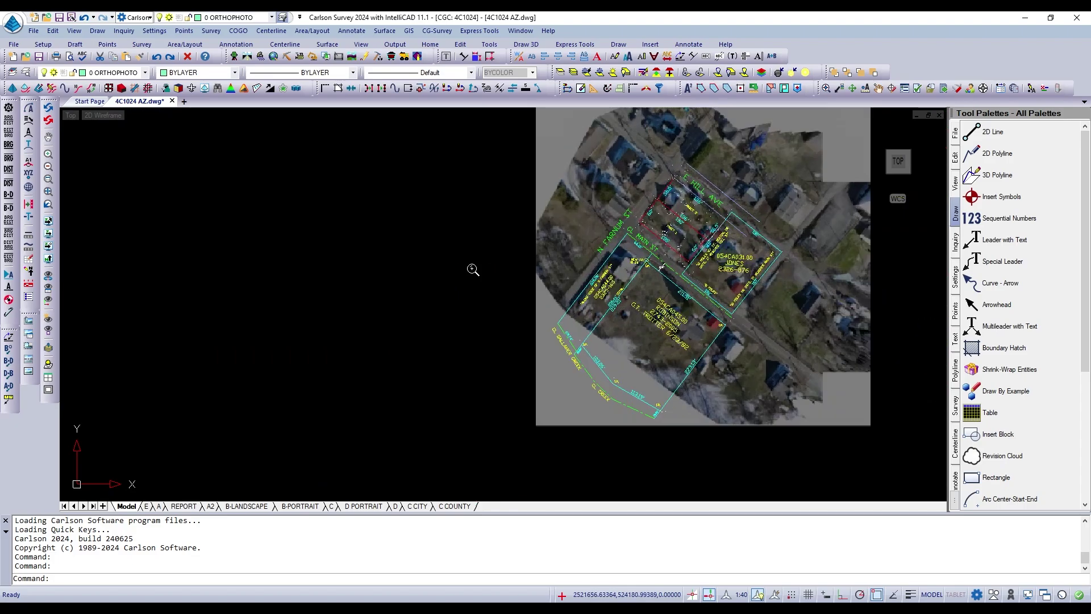
{"action": "scroll", "coordinate": [398, 268], "scroll_direction": "down", "scroll_amount": 3}
{"action": "scroll", "coordinate": [641, 246], "scroll_direction": "up", "scroll_amount": 3}
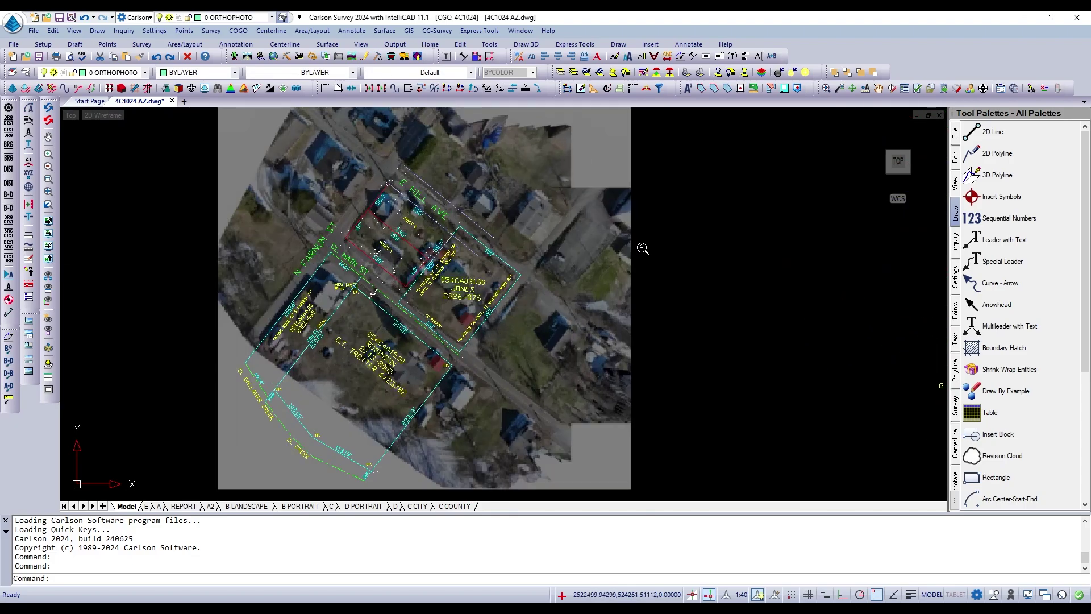
{"action": "scroll", "coordinate": [602, 250], "scroll_direction": "down", "scroll_amount": 2}
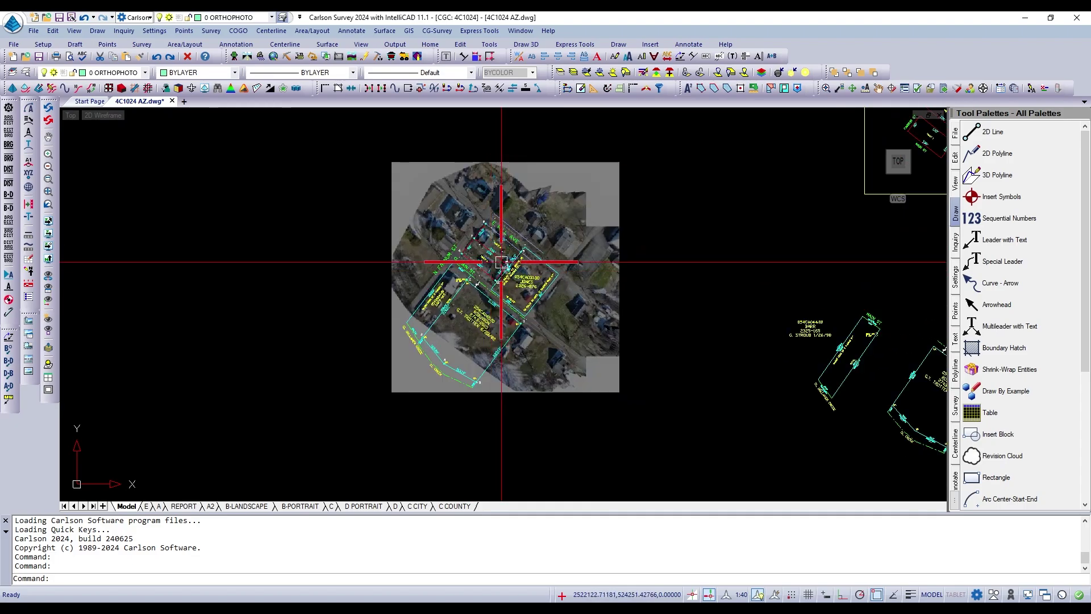
Inspect the Tract 2 house and the survey points at its roof corners on the orthophoto.
{"action": "scroll", "coordinate": [487, 228], "scroll_direction": "up", "scroll_amount": 6}
{"action": "scroll", "coordinate": [487, 228], "scroll_direction": "up", "scroll_amount": 3}
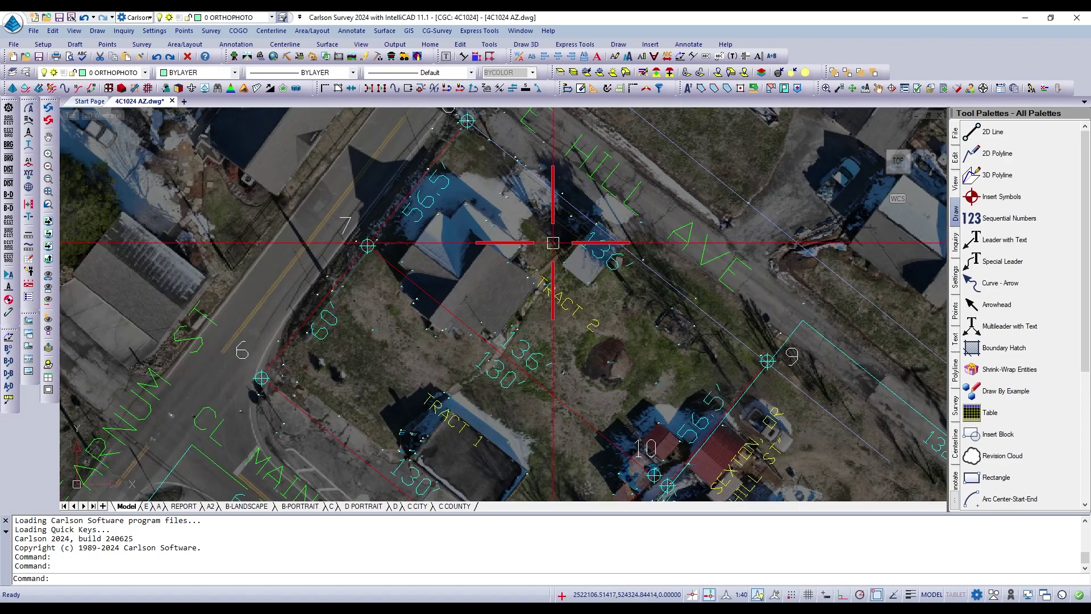
{"action": "scroll", "coordinate": [478, 241], "scroll_direction": "up", "scroll_amount": 3}
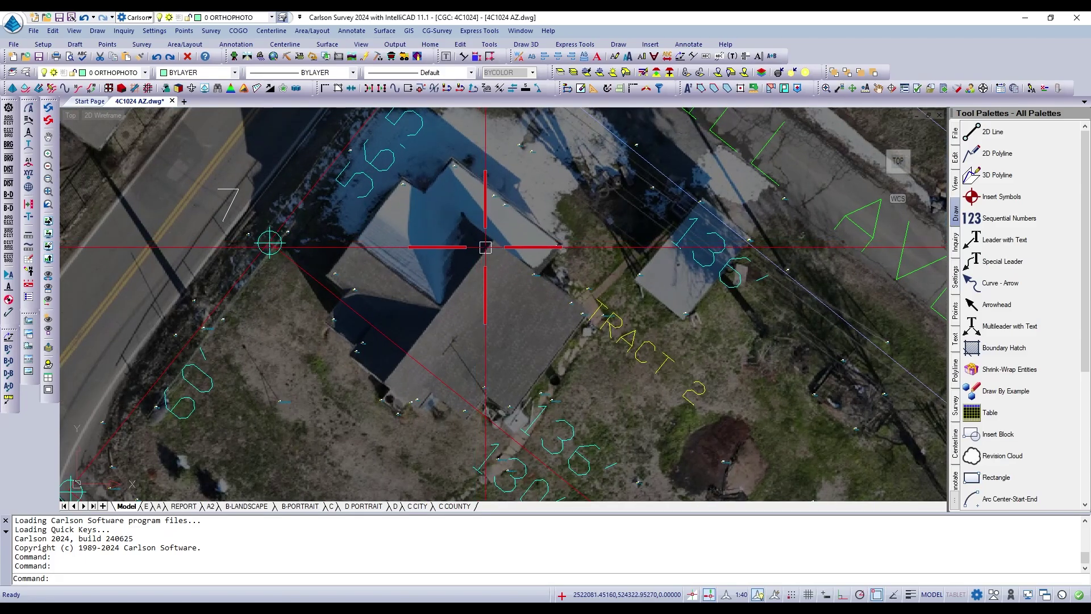
{"action": "scroll", "coordinate": [500, 297], "scroll_direction": "down", "scroll_amount": 4}
{"action": "scroll", "coordinate": [555, 312], "scroll_direction": "up", "scroll_amount": 8}
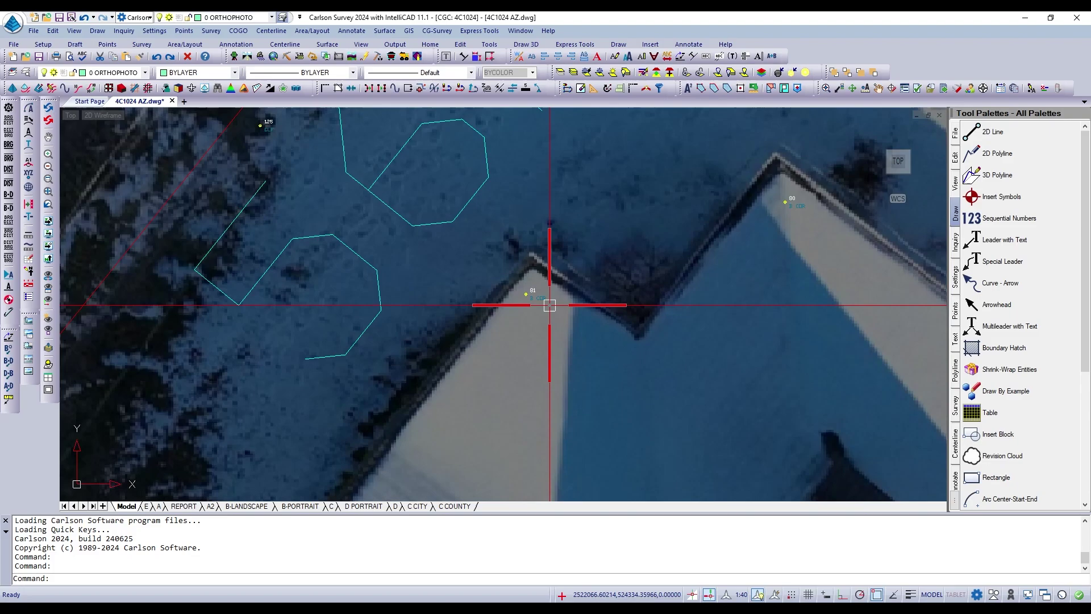
{"action": "scroll", "coordinate": [536, 287], "scroll_direction": "down", "scroll_amount": 2}
{"action": "scroll", "coordinate": [536, 246], "scroll_direction": "down", "scroll_amount": 2}
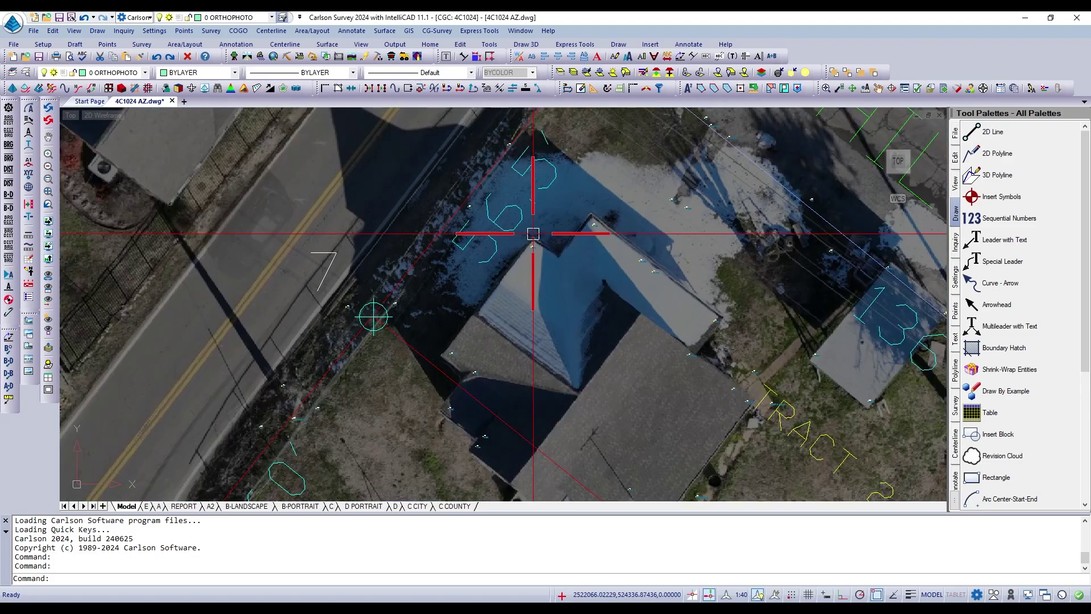
Use real-time Pan to look over the Tract 2 house, the adjoining road and the neighbouring outbuilding.
{"action": "type", "text": "P"}
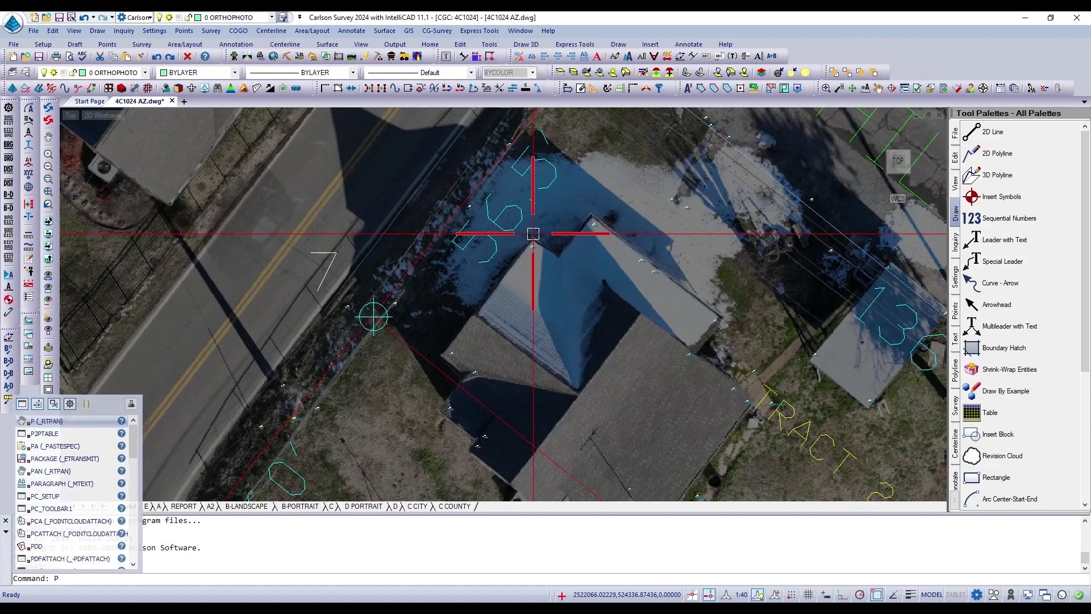
{"action": "key", "text": "Return"}
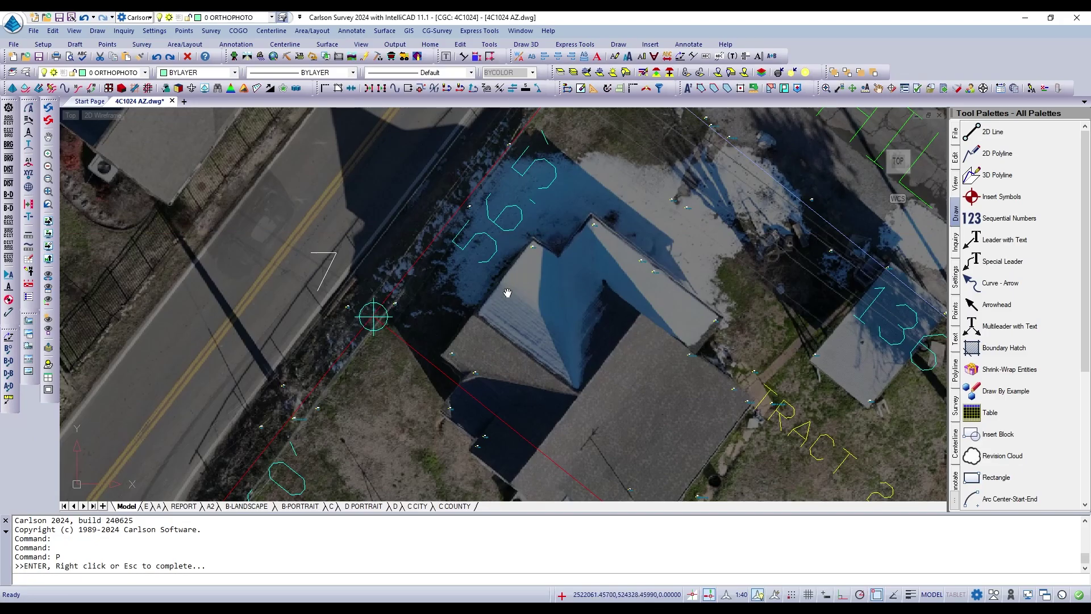
{"action": "left_click_drag", "start_coordinate": [509, 292], "coordinate": [559, 207]}
{"action": "left_click_drag", "start_coordinate": [511, 252], "coordinate": [648, 231]}
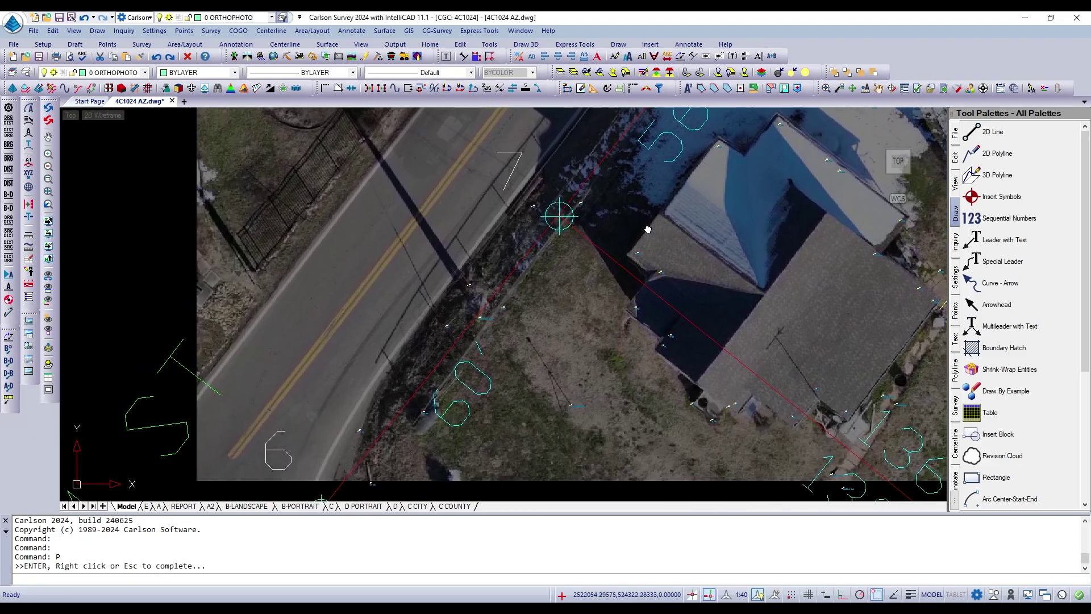
{"action": "left_click_drag", "start_coordinate": [562, 246], "coordinate": [810, 229]}
{"action": "left_click_drag", "start_coordinate": [553, 228], "coordinate": [295, 251]}
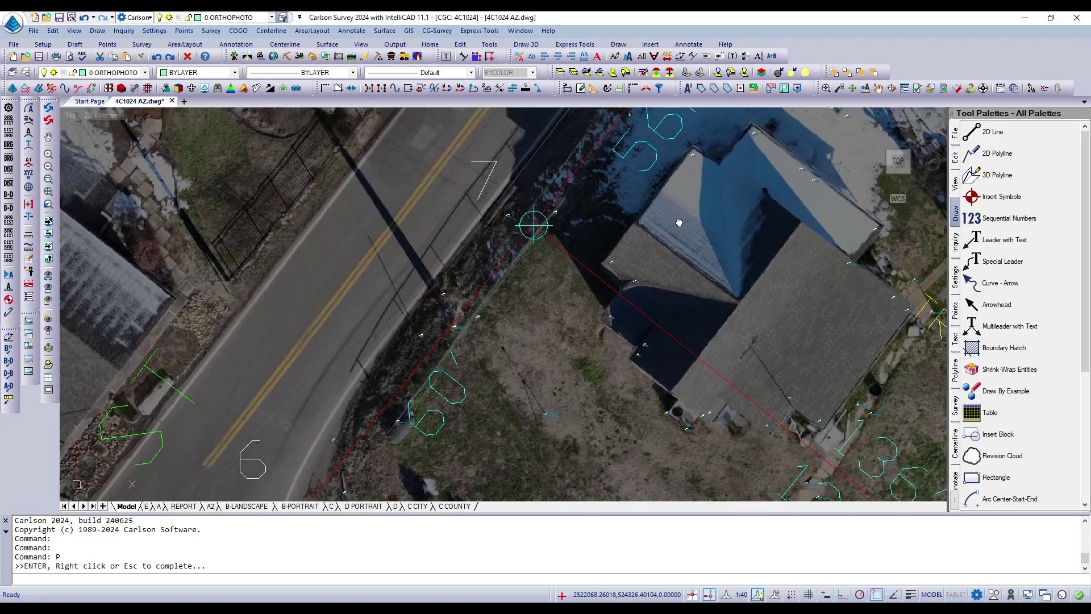
{"action": "left_click_drag", "start_coordinate": [710, 219], "coordinate": [389, 260]}
{"action": "key", "text": "Escape"}
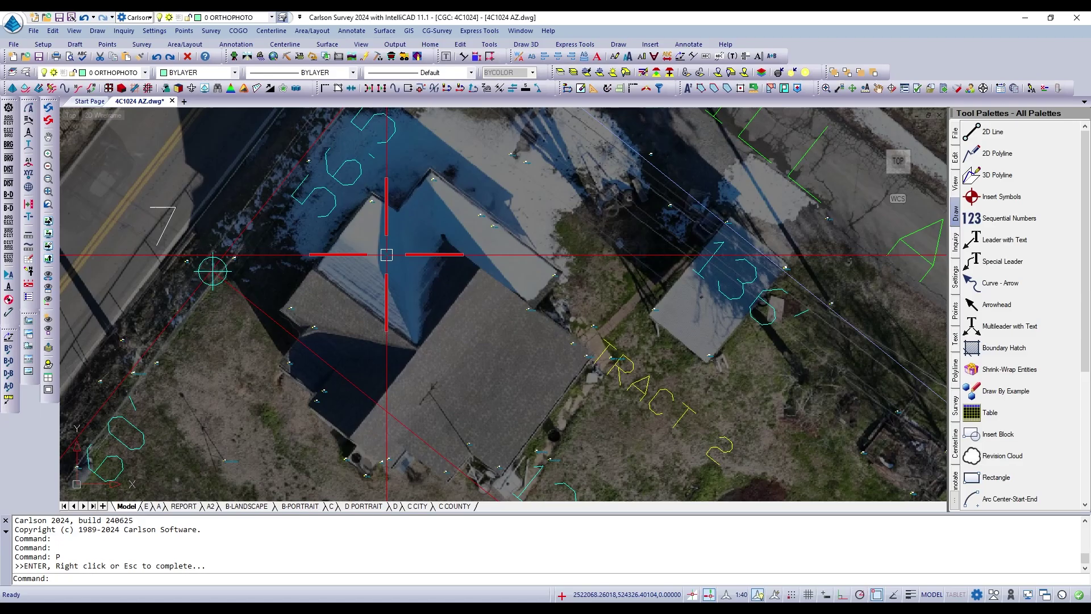
Move the view with real-time Pan and zoom to an empty area of model space beside the orthophoto.
{"action": "type", "text": "p"}
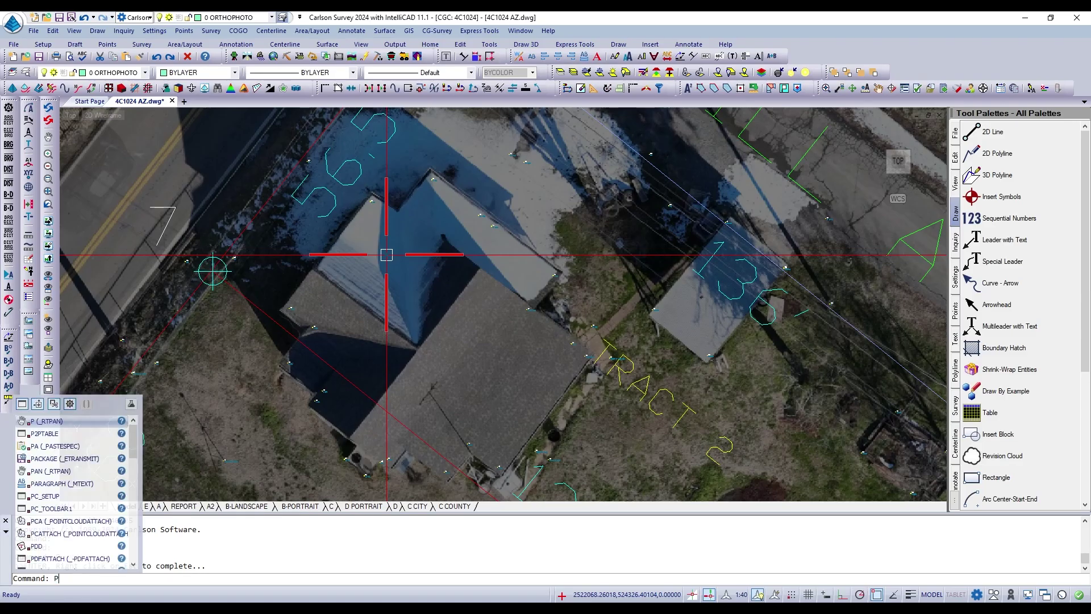
{"action": "key", "text": "Return"}
{"action": "left_click_drag", "start_coordinate": [323, 323], "coordinate": [701, 246]}
{"action": "left_click_drag", "start_coordinate": [549, 254], "coordinate": [821, 166]}
{"action": "scroll", "coordinate": [695, 218], "scroll_direction": "down", "scroll_amount": 8}
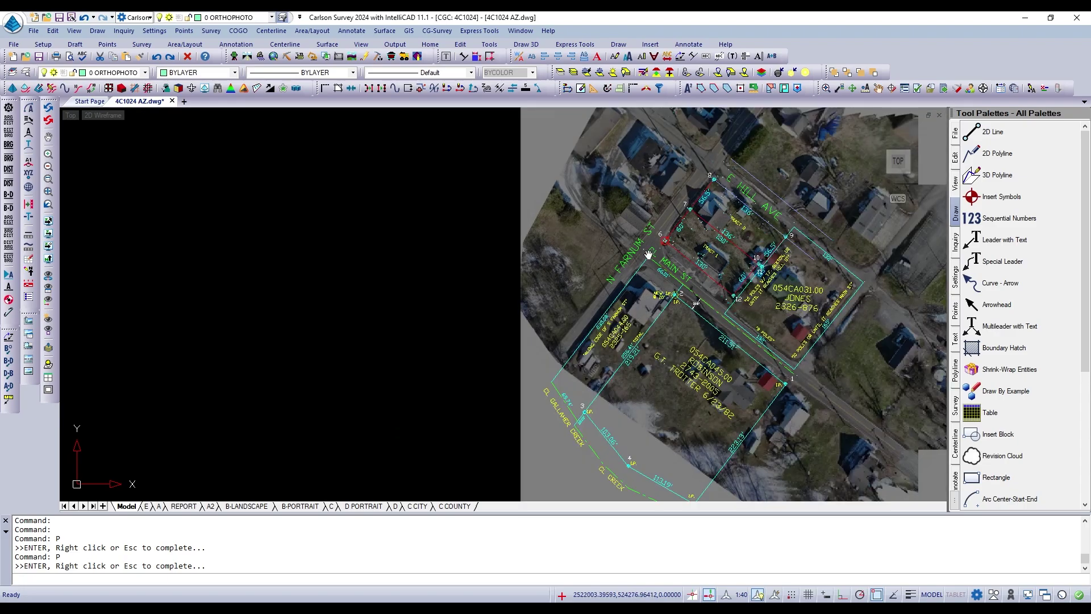
{"action": "left_click_drag", "start_coordinate": [516, 262], "coordinate": [819, 239]}
{"action": "scroll", "coordinate": [577, 239], "scroll_direction": "up", "scroll_amount": 4}
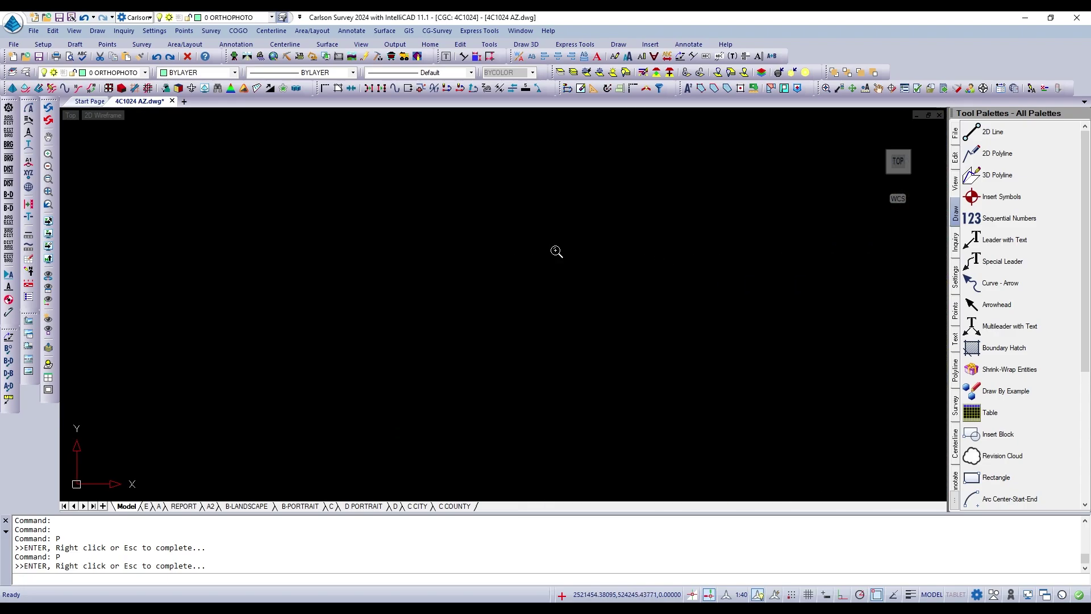
{"action": "key", "text": "Escape"}
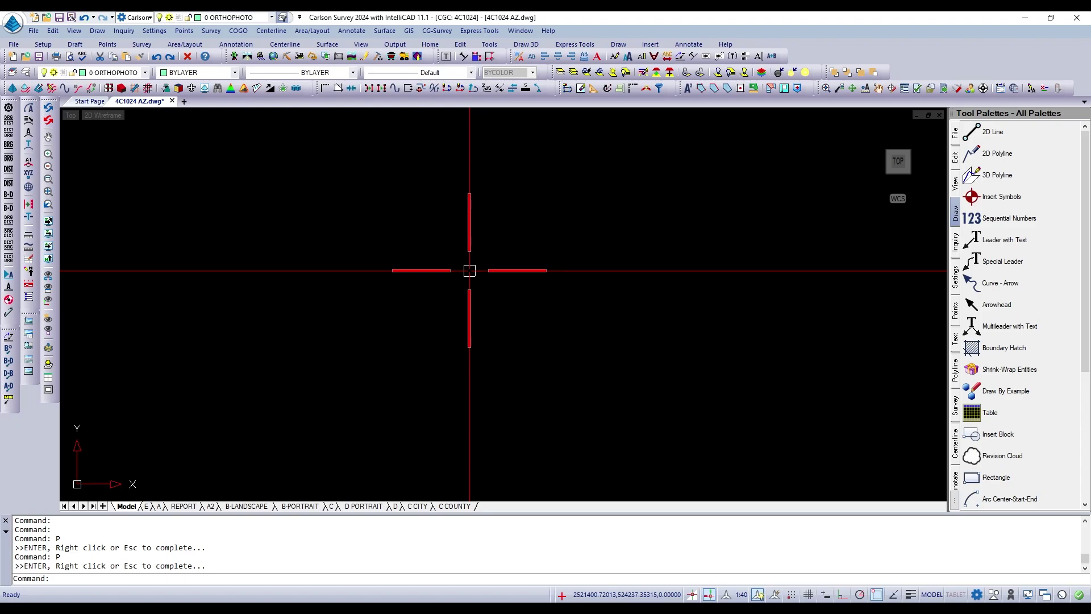
Draw a single slanted line in the empty space from about 2521398,524217 to about 2521475,524244.
{"action": "type", "text": "l"}
{"action": "key", "text": "Return"}
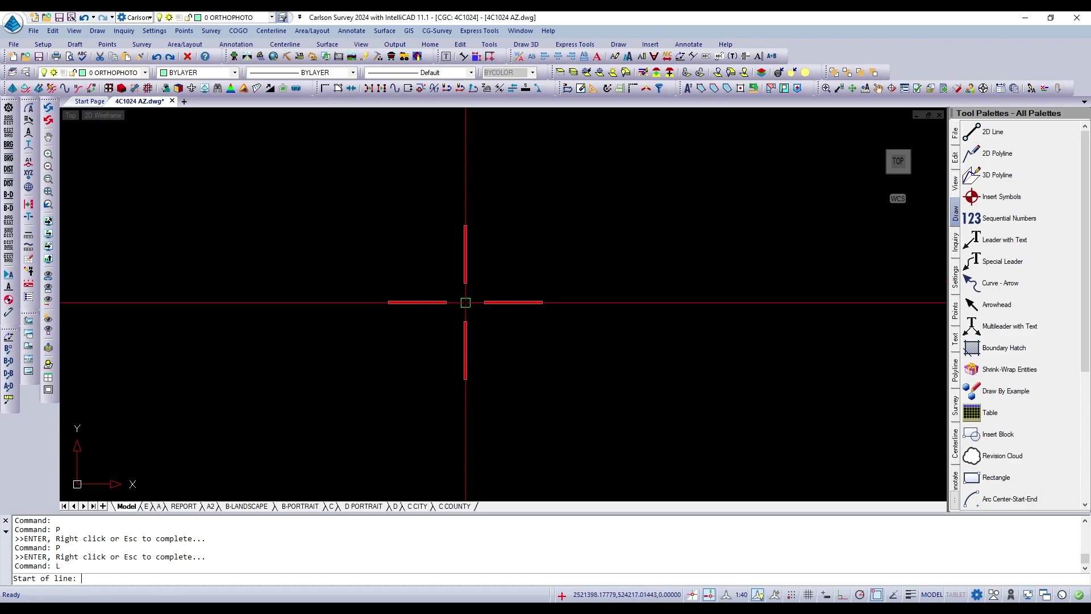
{"action": "left_click", "coordinate": [465, 302]}
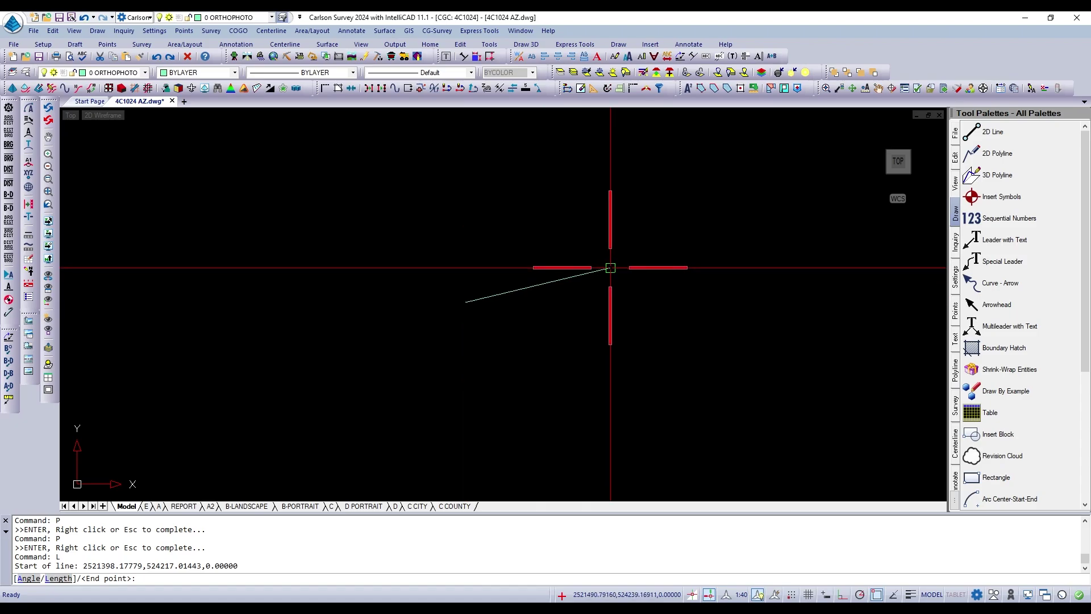
{"action": "scroll", "coordinate": [426, 303], "scroll_direction": "down", "scroll_amount": 1}
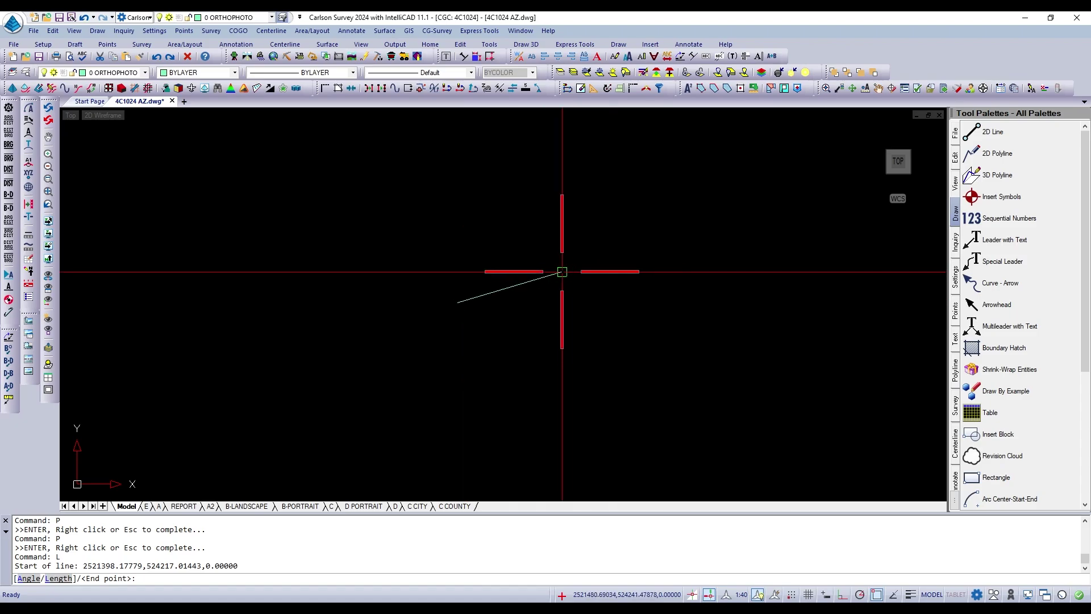
{"action": "left_click", "coordinate": [555, 268]}
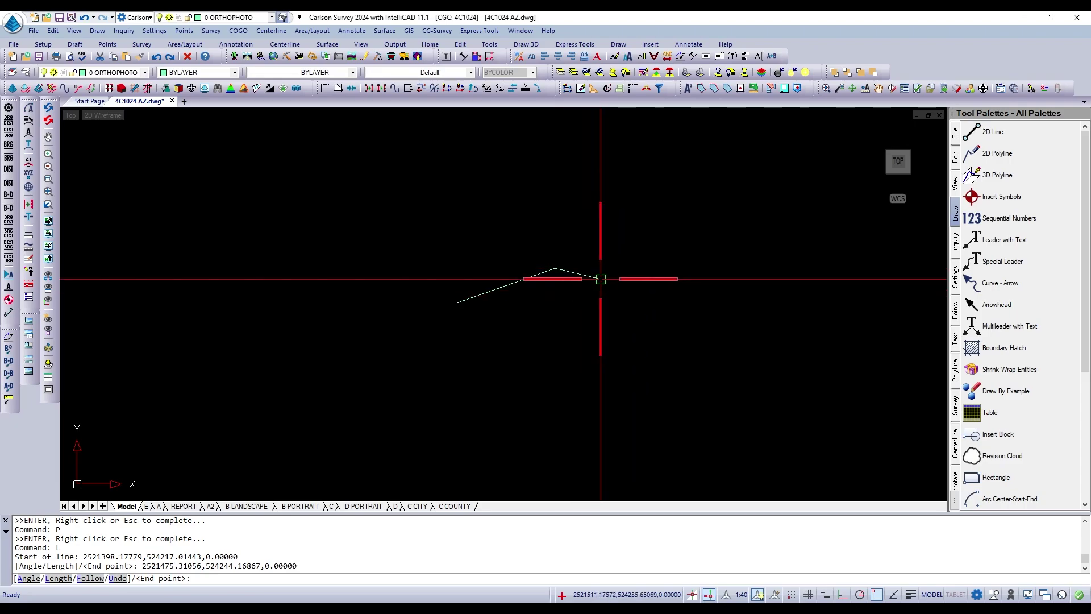
{"action": "key", "text": "Return"}
{"action": "scroll", "coordinate": [585, 284], "scroll_direction": "up", "scroll_amount": 3}
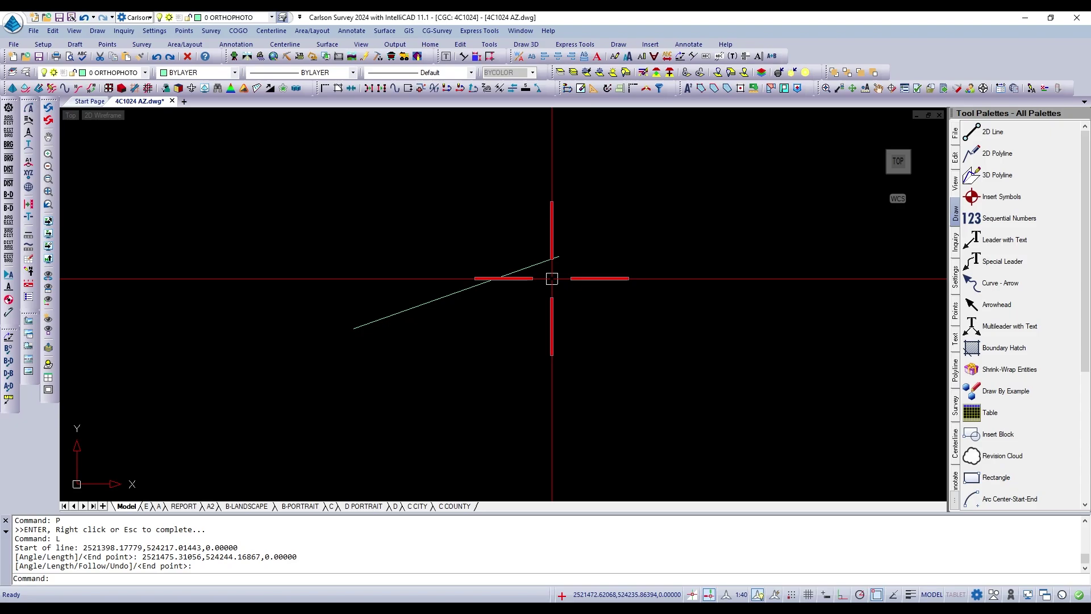
{"action": "scroll", "coordinate": [424, 285], "scroll_direction": "down", "scroll_amount": 2}
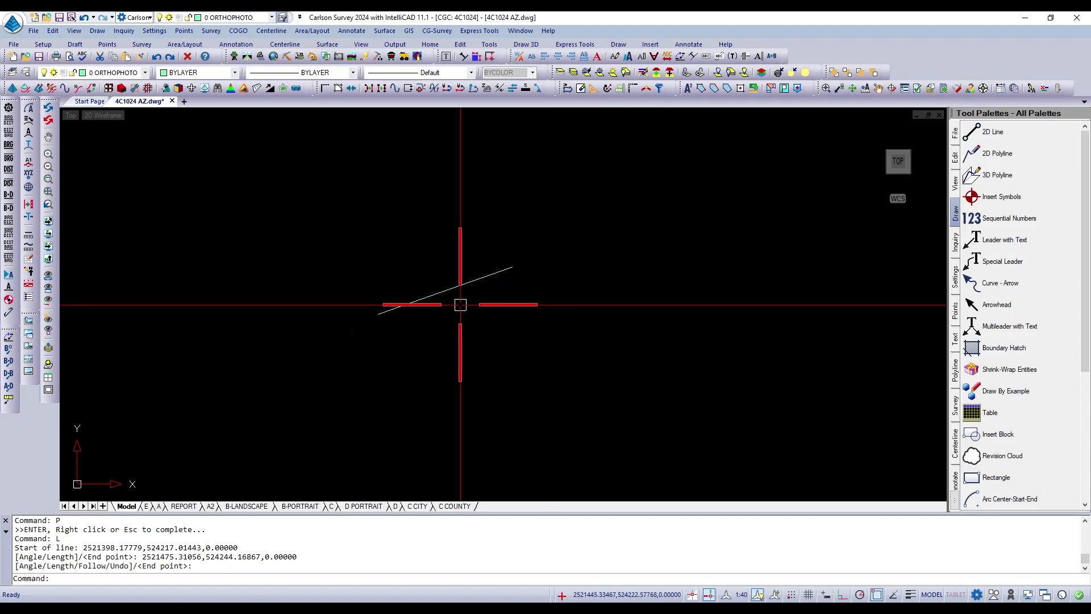
Draw a second slanted line below the first, from about 2521415,524189 to about 2521484,524219.
{"action": "type", "text": "L"}
{"action": "key", "text": "Return"}
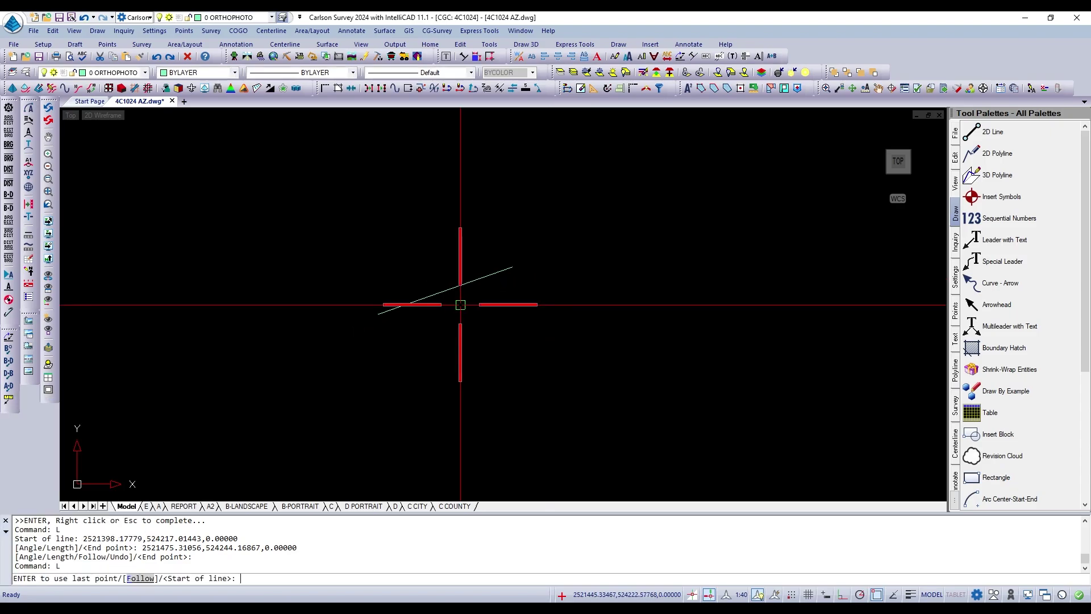
{"action": "left_click", "coordinate": [408, 364]}
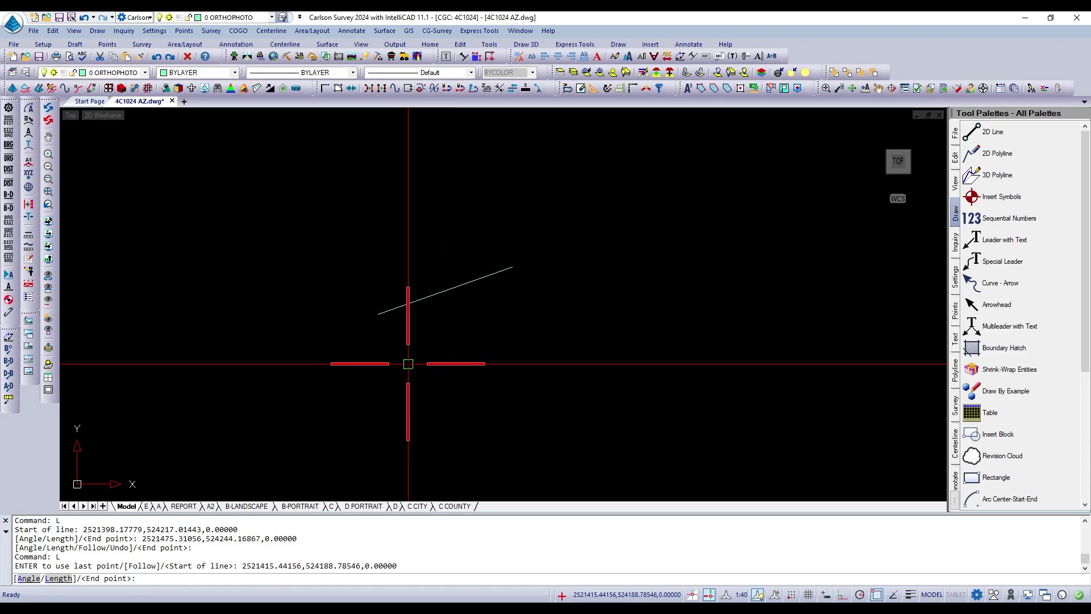
{"action": "left_click", "coordinate": [528, 311]}
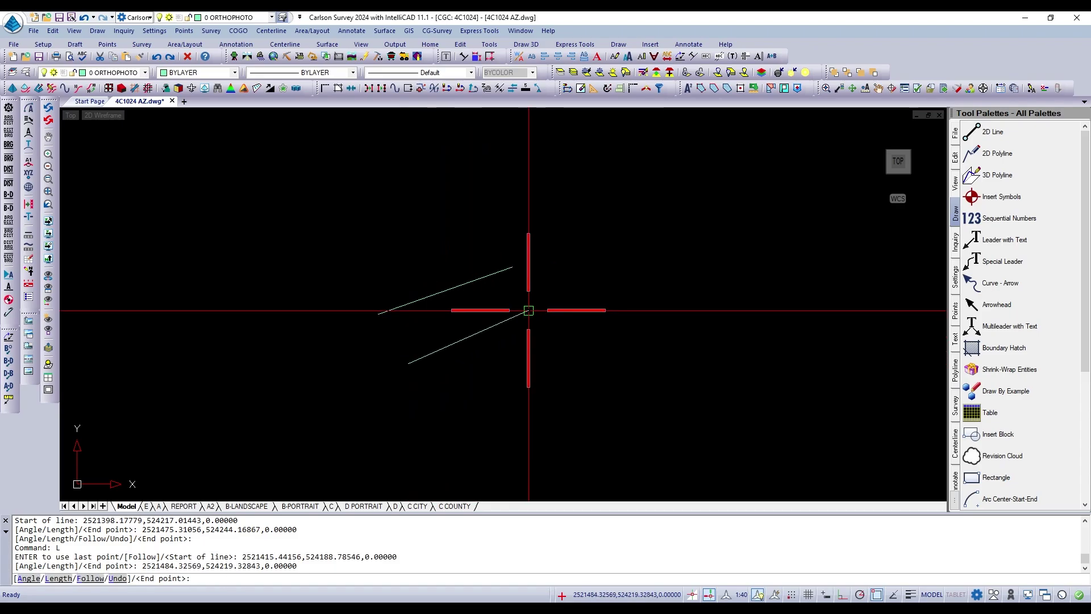
{"action": "key", "text": "Return"}
{"action": "scroll", "coordinate": [486, 315], "scroll_direction": "down", "scroll_amount": 1}
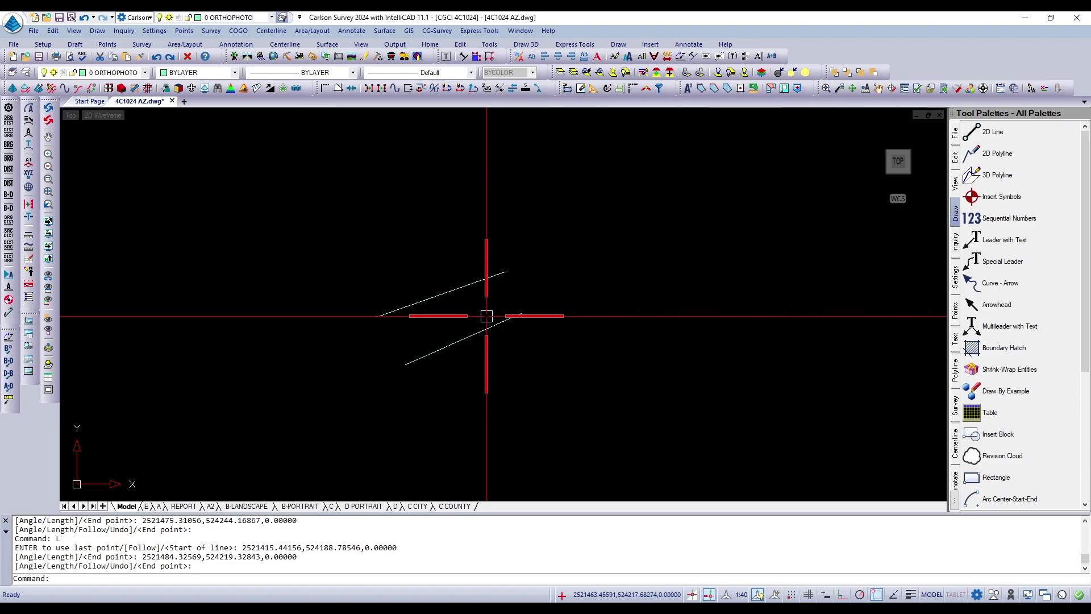
Draw a connected zigzag of seven line segments below the two lines, from about 2521449,524159 to about 2521650,524180.
{"action": "type", "text": "L"}
{"action": "key", "text": "Return"}
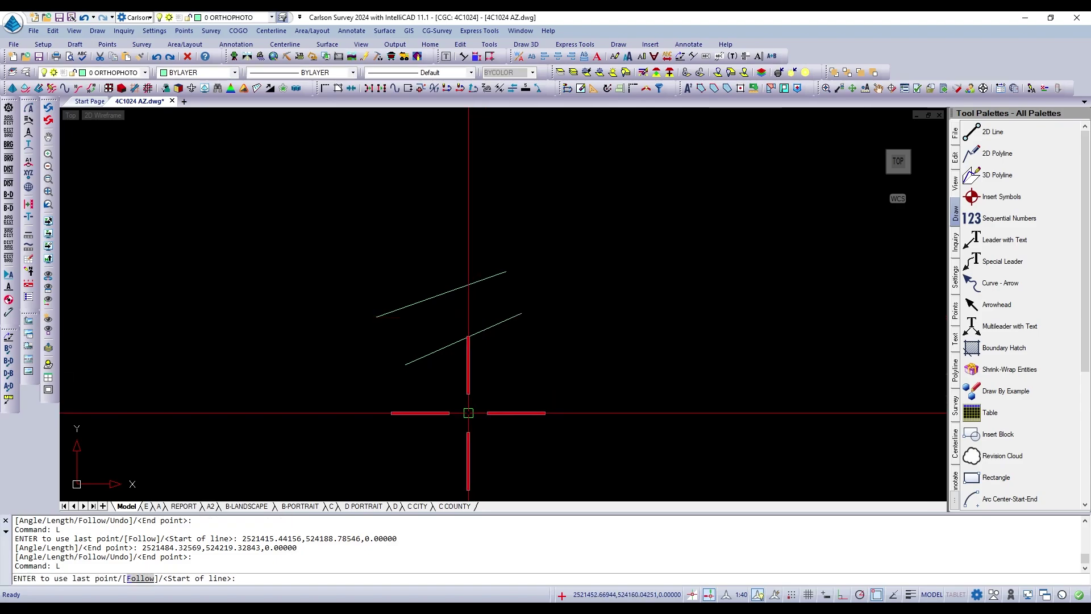
{"action": "left_click", "coordinate": [462, 415]}
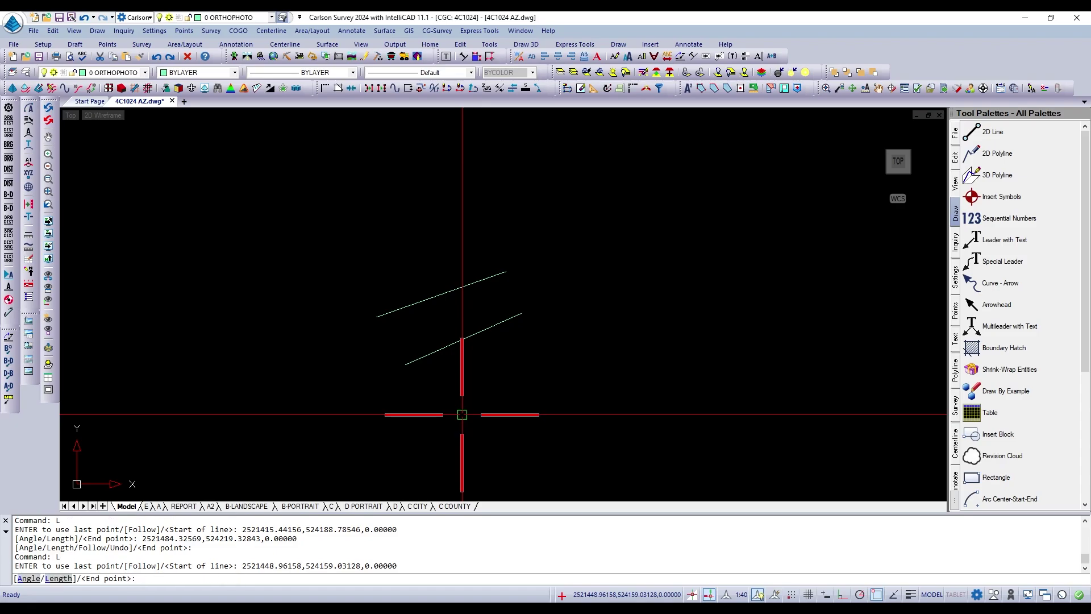
{"action": "left_click", "coordinate": [551, 372]}
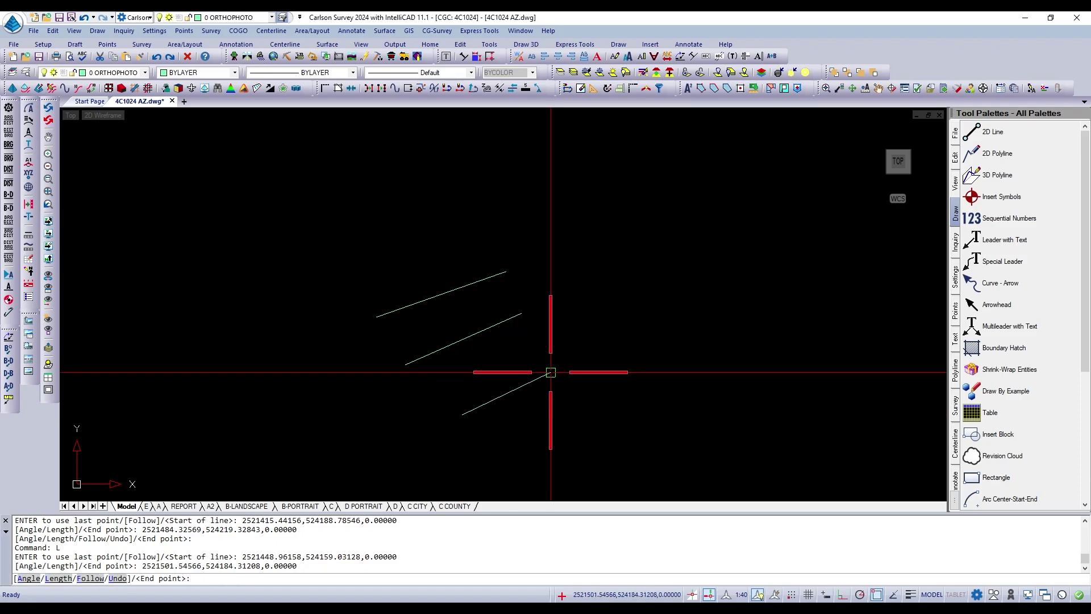
{"action": "scroll", "coordinate": [575, 366], "scroll_direction": "down", "scroll_amount": 1}
{"action": "scroll", "coordinate": [561, 352], "scroll_direction": "up", "scroll_amount": 1}
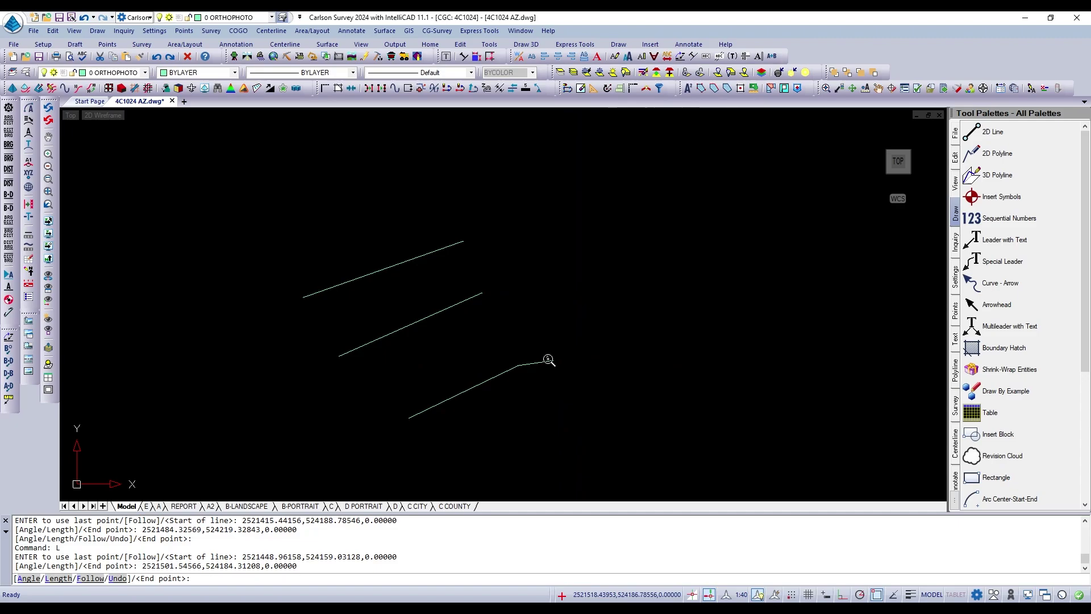
{"action": "scroll", "coordinate": [547, 360], "scroll_direction": "down", "scroll_amount": 1}
{"action": "scroll", "coordinate": [579, 351], "scroll_direction": "up", "scroll_amount": 1}
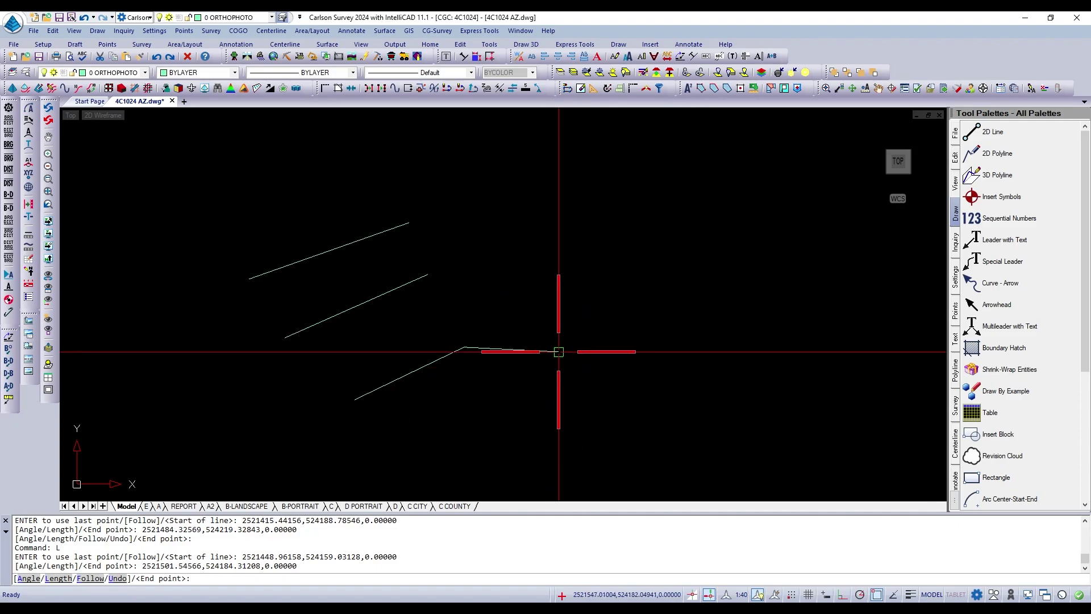
{"action": "left_click", "coordinate": [559, 348]}
{"action": "left_click", "coordinate": [616, 302]}
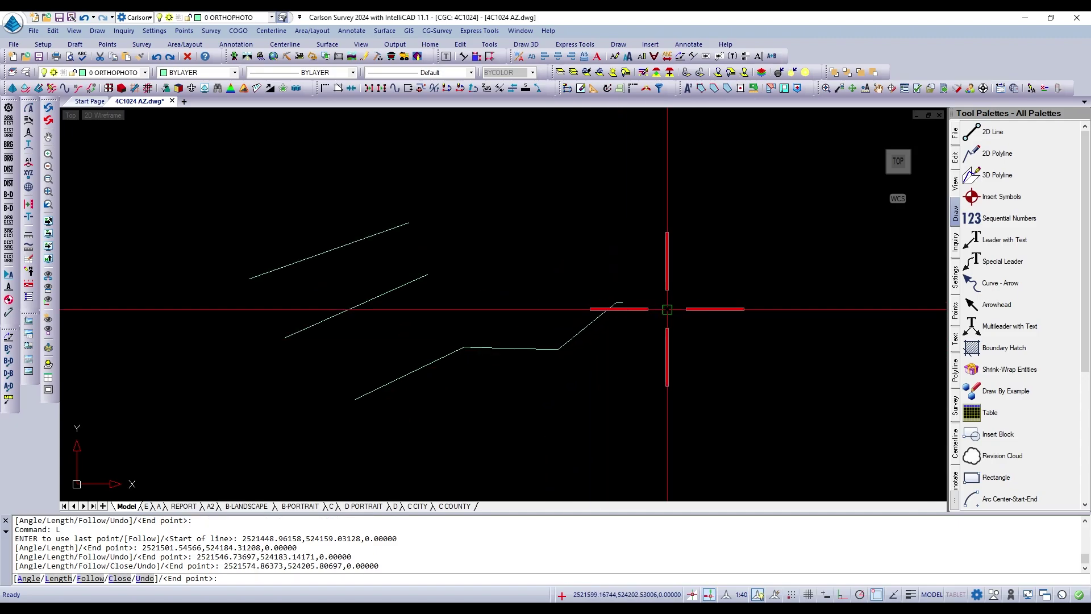
{"action": "left_click", "coordinate": [682, 308]}
{"action": "left_click", "coordinate": [751, 268]}
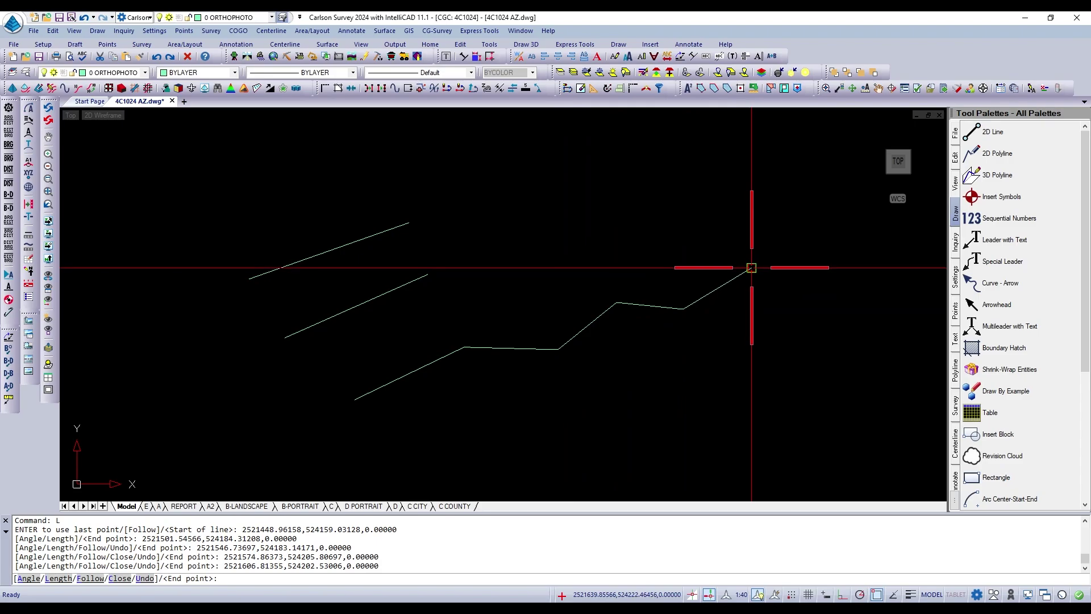
{"action": "left_click", "coordinate": [845, 292]}
{"action": "left_click", "coordinate": [772, 355]}
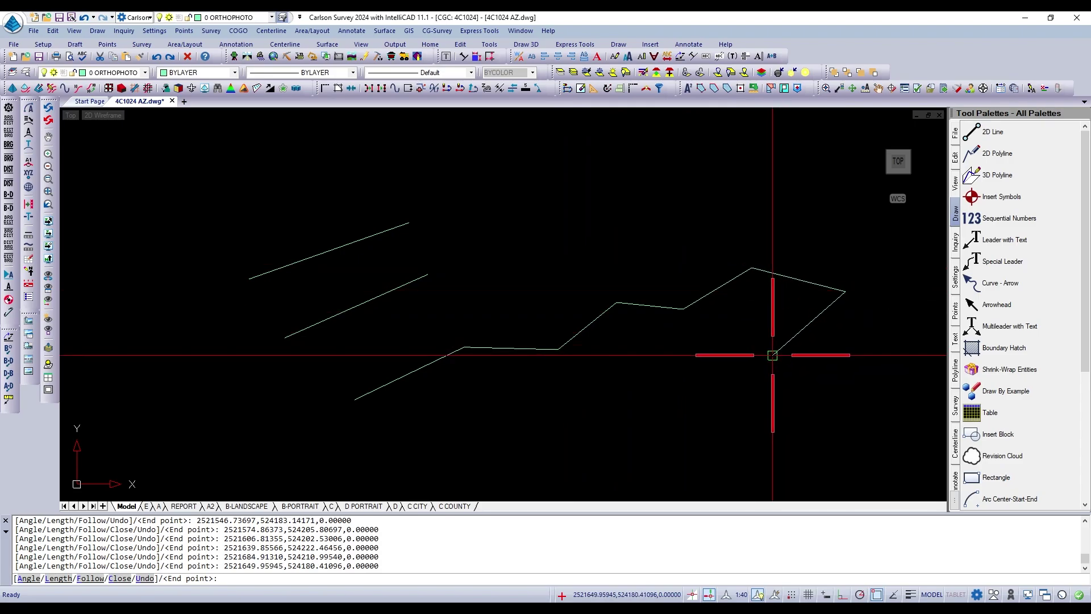
{"action": "key", "text": "Return"}
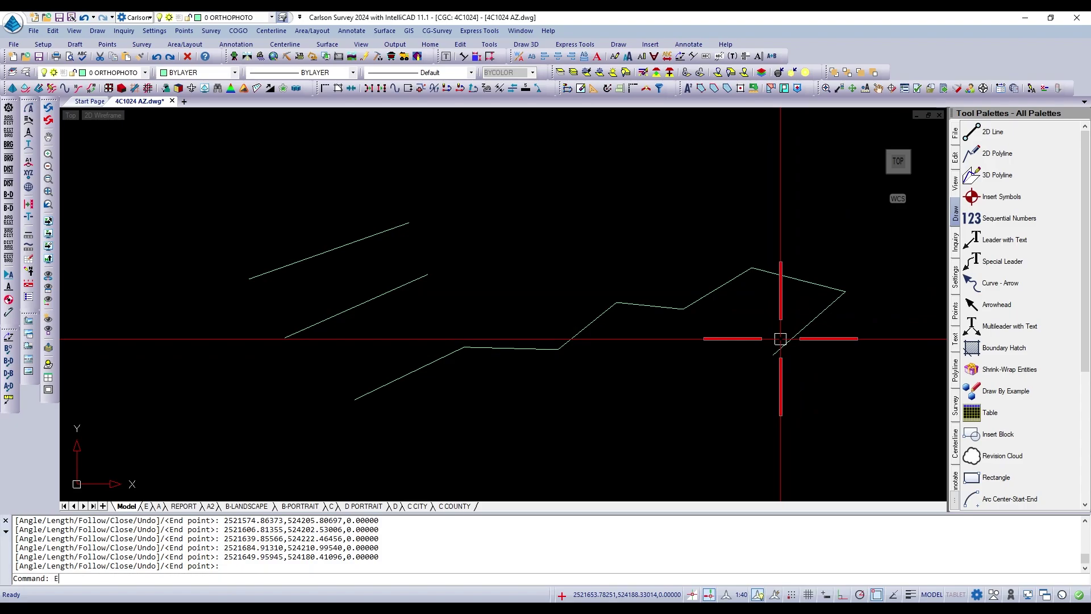
Erase all the sample lines by fully enclosing them in a selection window, and undo the erase.
{"action": "type", "text": "E"}
{"action": "key", "text": "Return"}
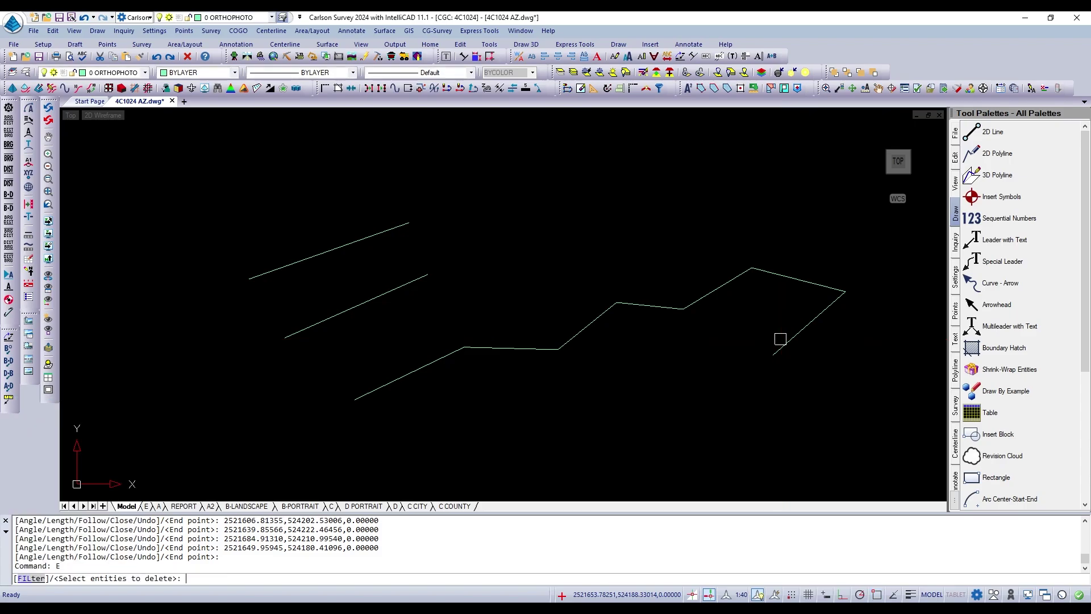
{"action": "scroll", "coordinate": [710, 333], "scroll_direction": "down", "scroll_amount": 2}
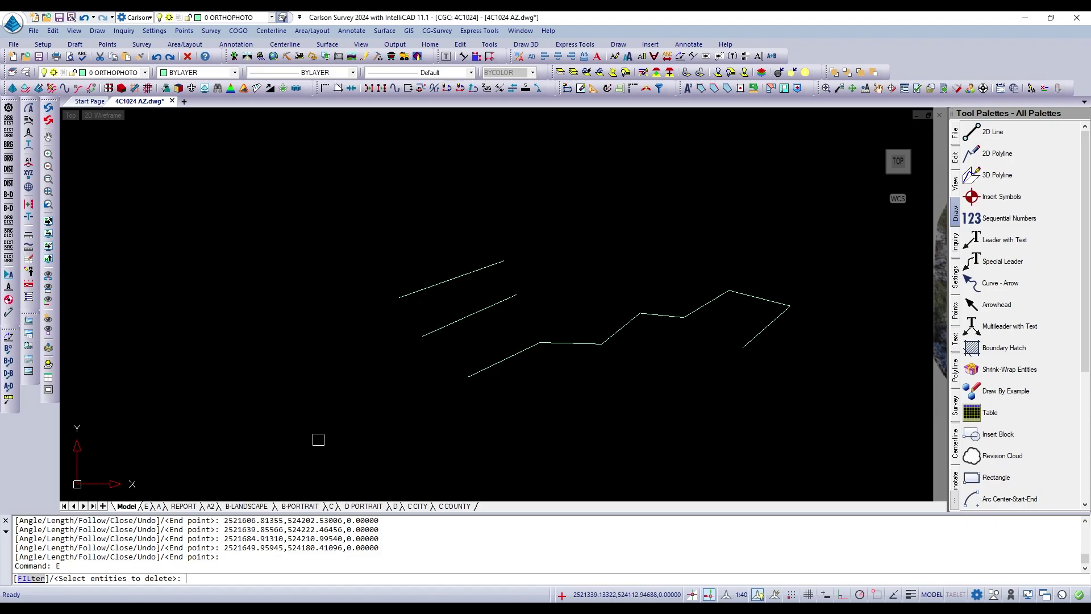
{"action": "left_click", "coordinate": [340, 436]}
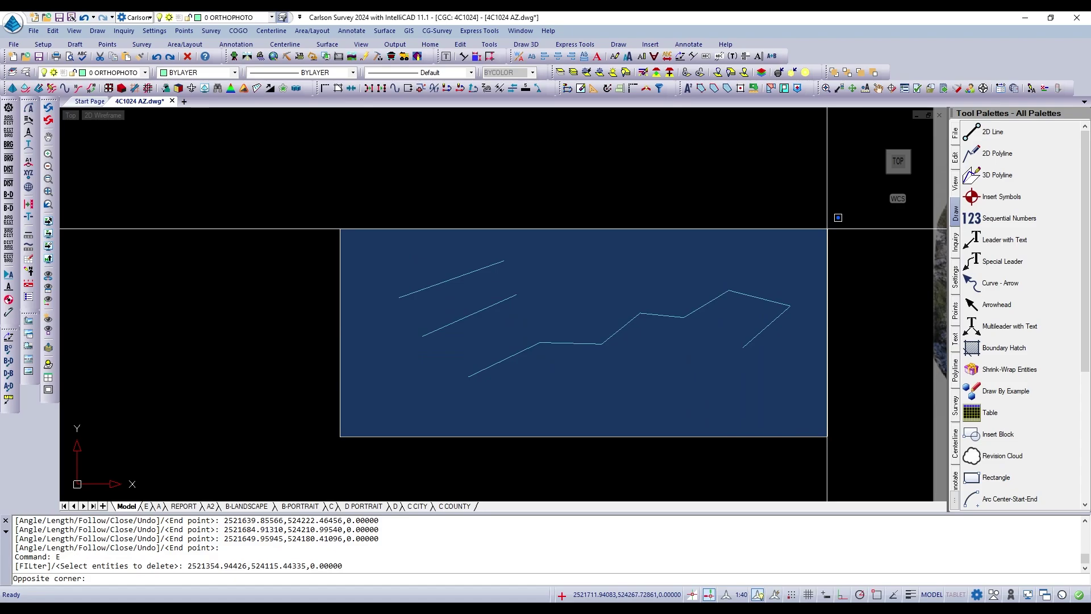
{"action": "left_click", "coordinate": [827, 227]}
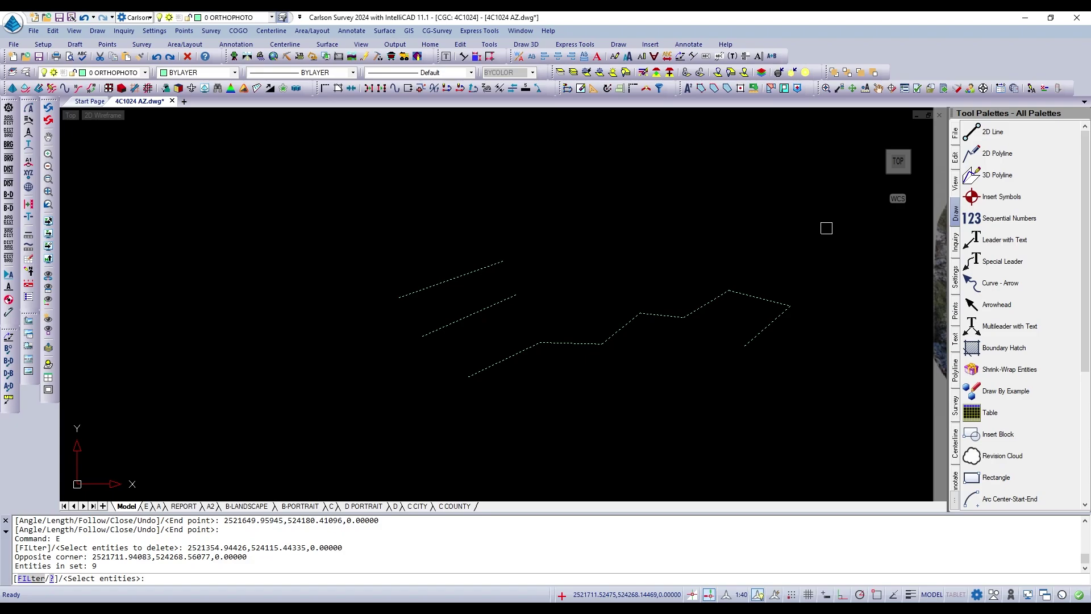
{"action": "key", "text": "Return"}
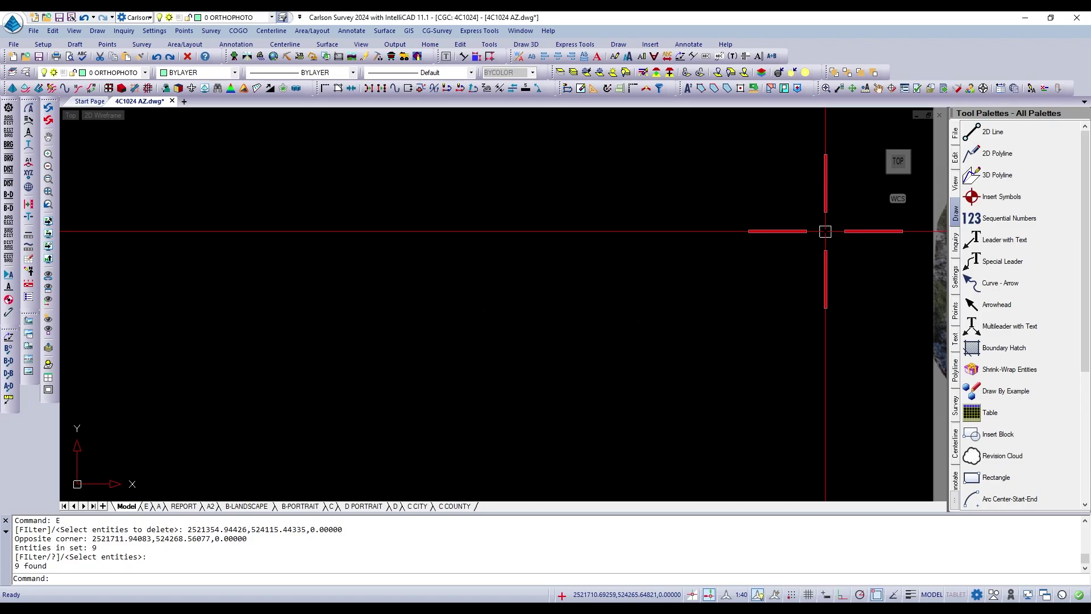
{"action": "type", "text": "U"}
{"action": "key", "text": "Return"}
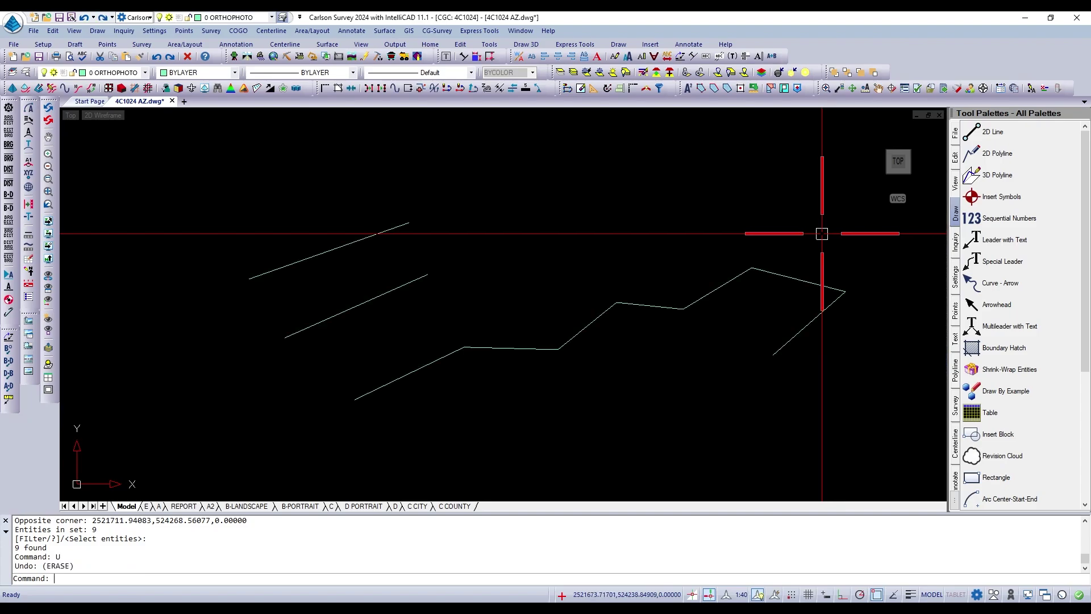
Erase all the sample lines with a crossing selection from about 2521716,524135 to about 2521458,524261 that only partly covers the slanted lines.
{"action": "scroll", "coordinate": [665, 257], "scroll_direction": "down", "scroll_amount": 1}
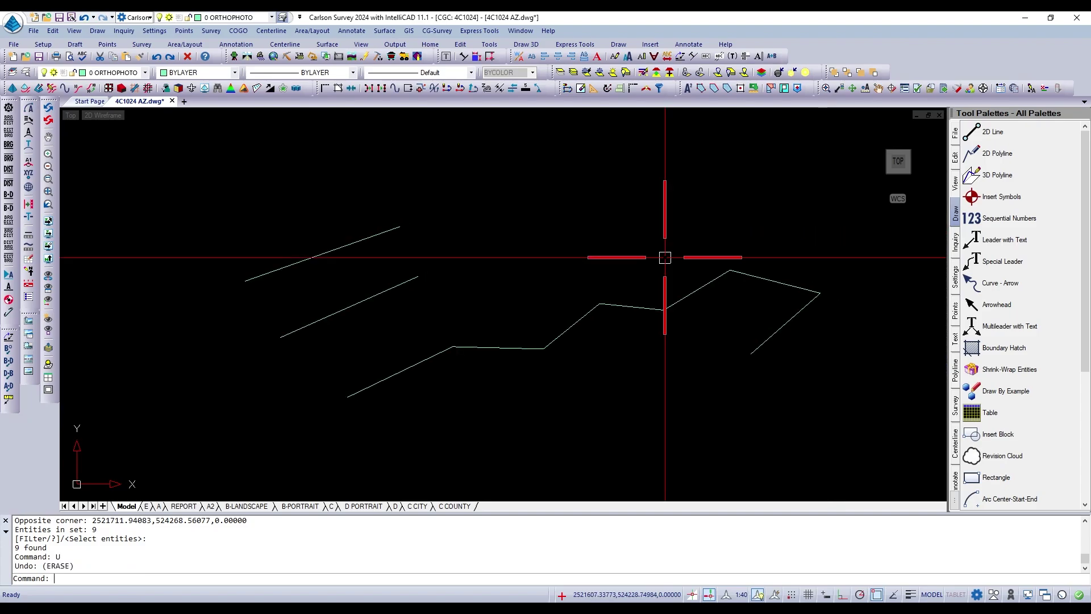
{"action": "scroll", "coordinate": [665, 257], "scroll_direction": "down", "scroll_amount": 3}
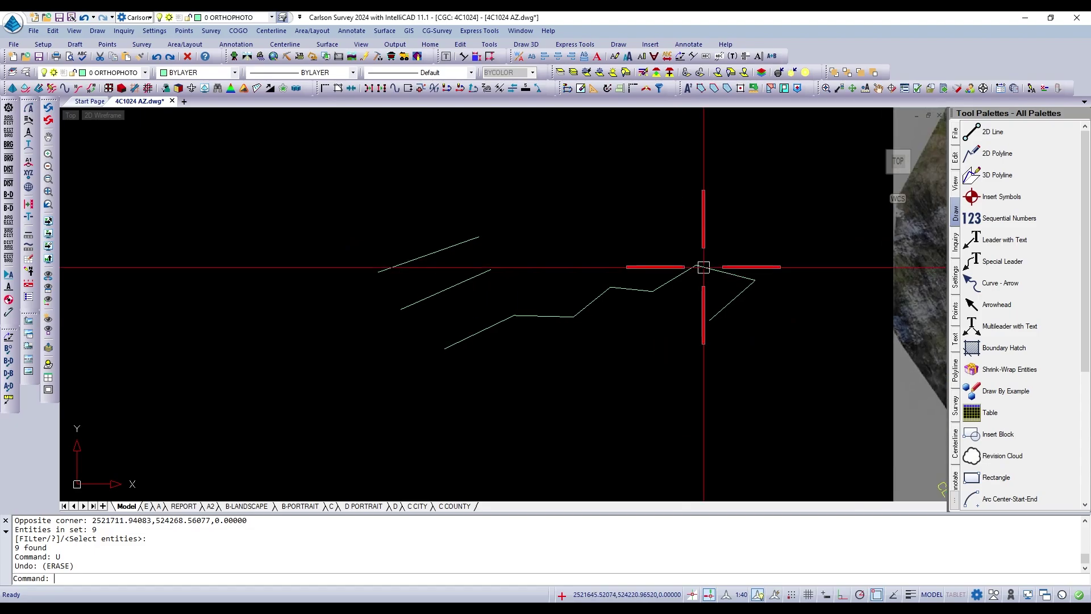
{"action": "scroll", "coordinate": [704, 267], "scroll_direction": "up", "scroll_amount": 1}
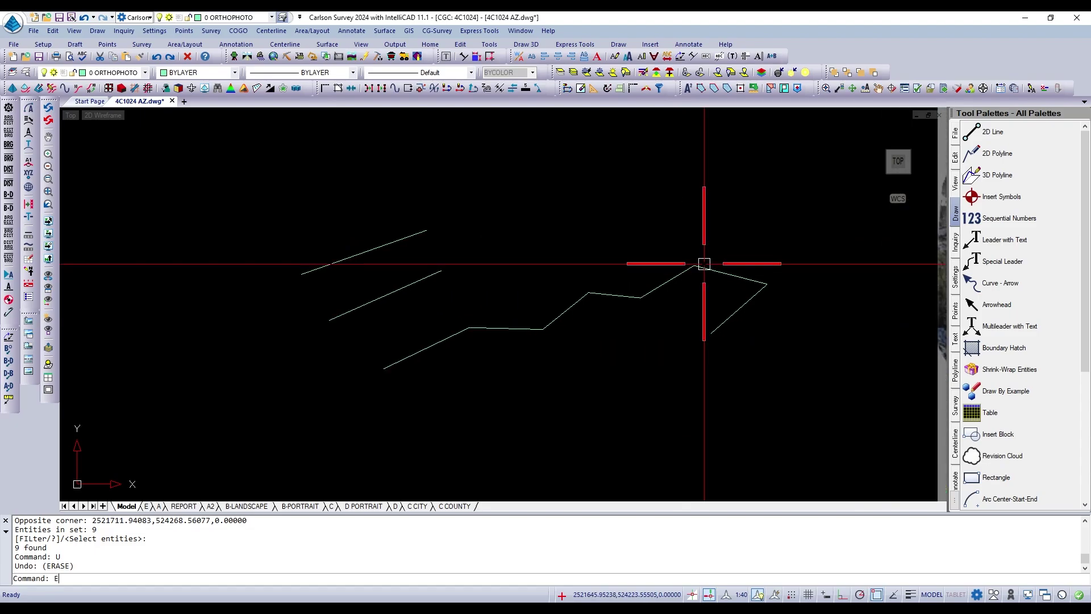
{"action": "key", "text": "Return"}
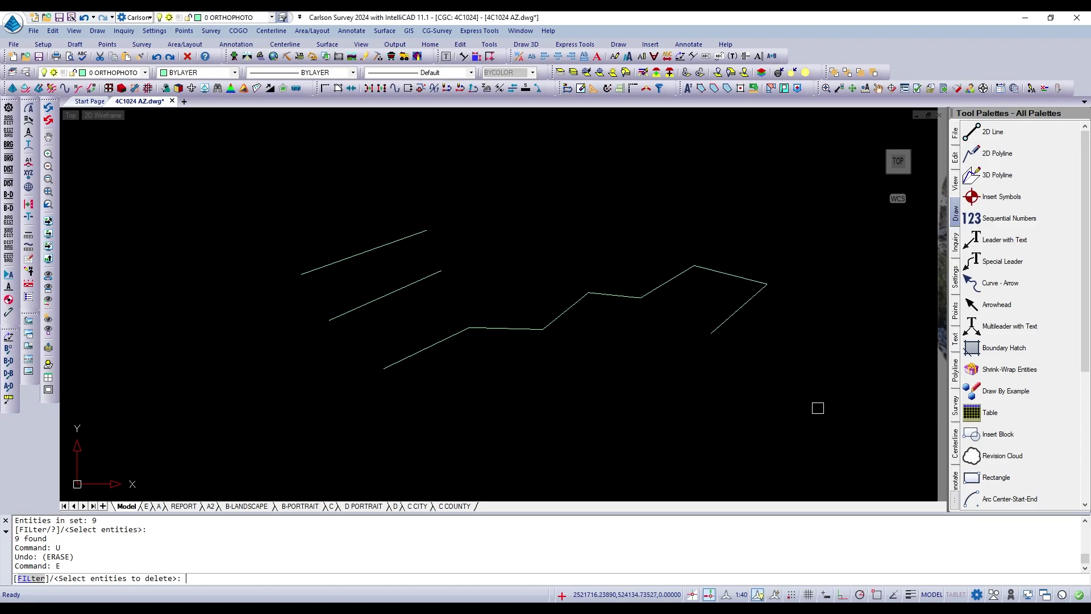
{"action": "left_click", "coordinate": [818, 408]}
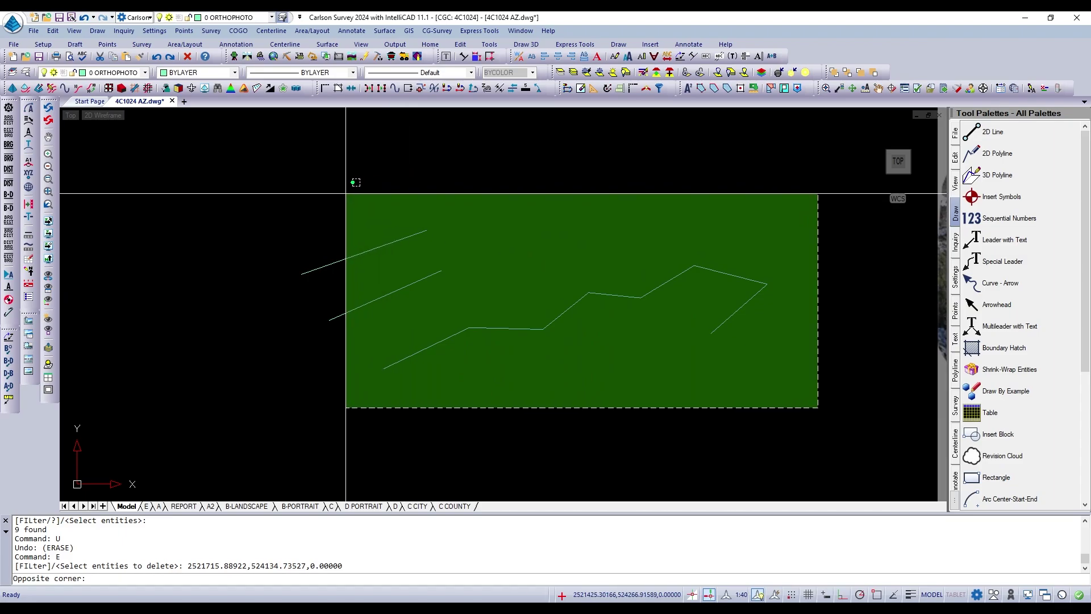
{"action": "scroll", "coordinate": [265, 248], "scroll_direction": "down", "scroll_amount": 2}
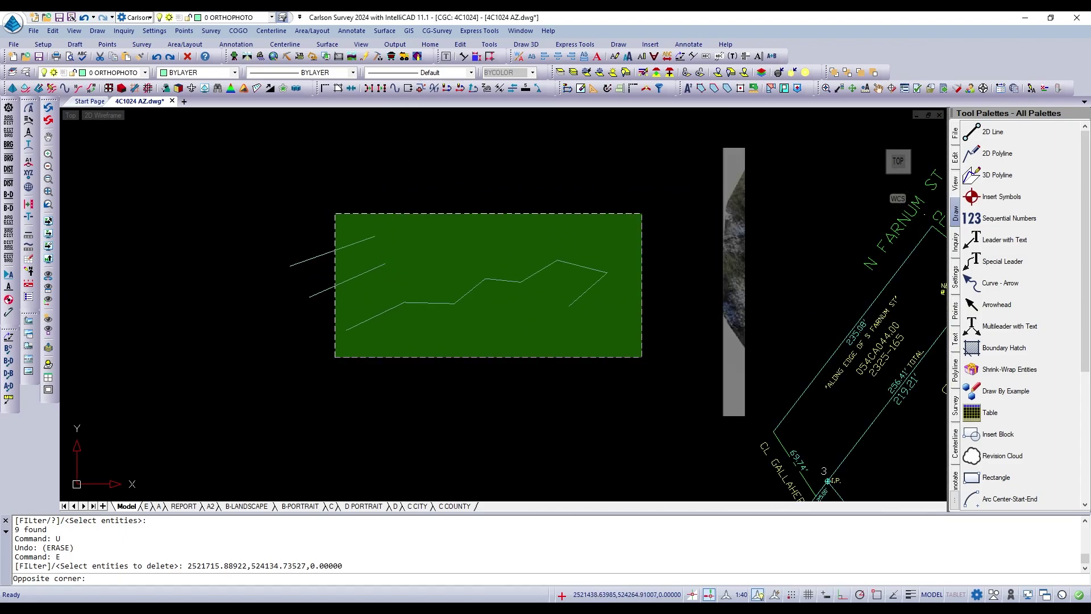
{"action": "scroll", "coordinate": [334, 210], "scroll_direction": "up", "scroll_amount": 2}
{"action": "scroll", "coordinate": [267, 236], "scroll_direction": "down", "scroll_amount": 2}
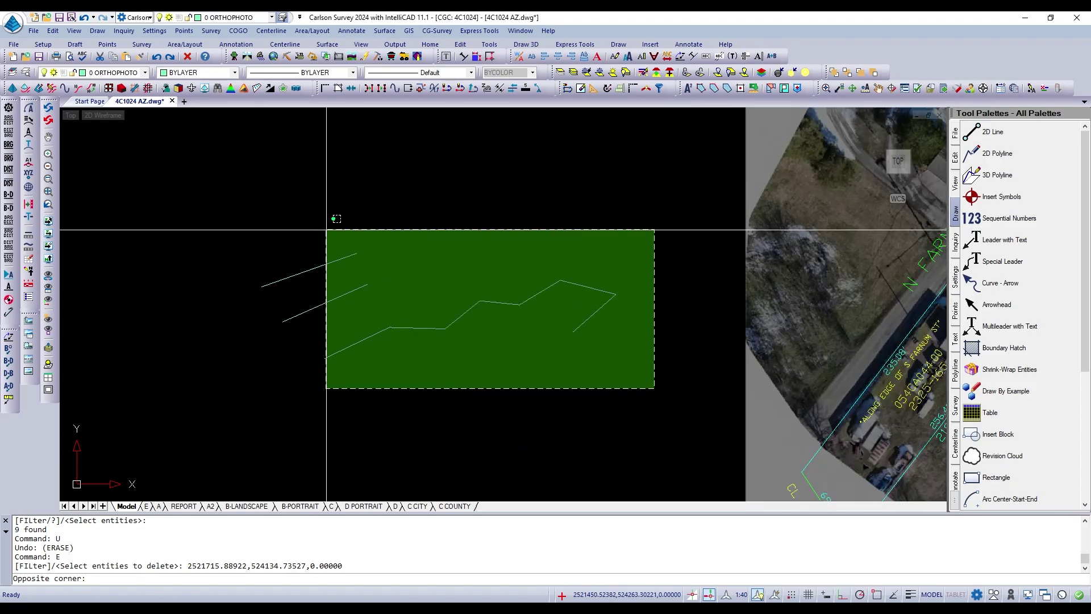
{"action": "scroll", "coordinate": [327, 230], "scroll_direction": "down", "scroll_amount": 2}
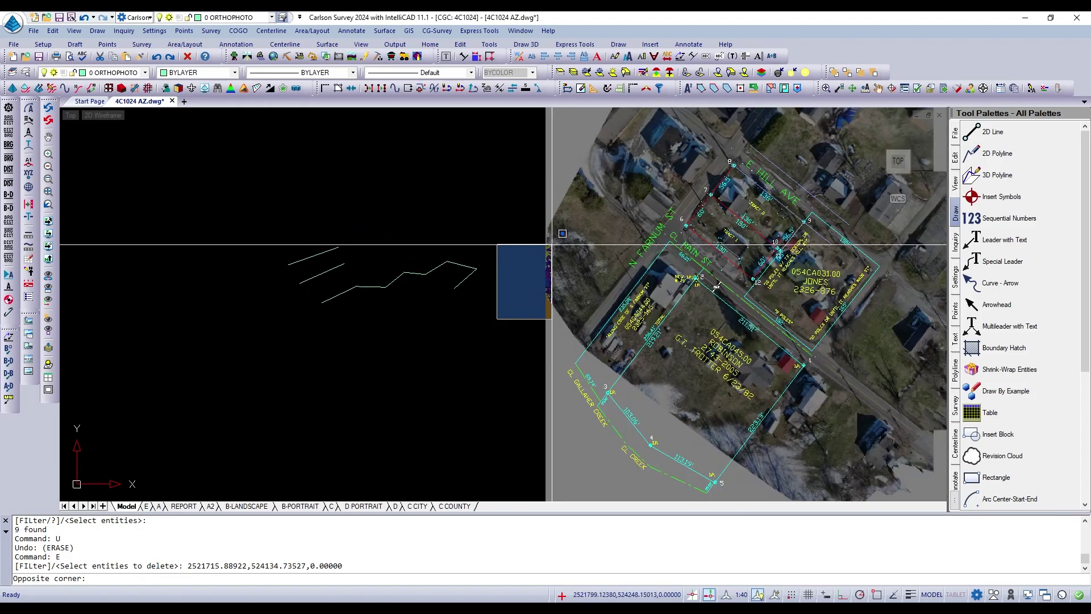
{"action": "scroll", "coordinate": [432, 284], "scroll_direction": "down", "scroll_amount": 2}
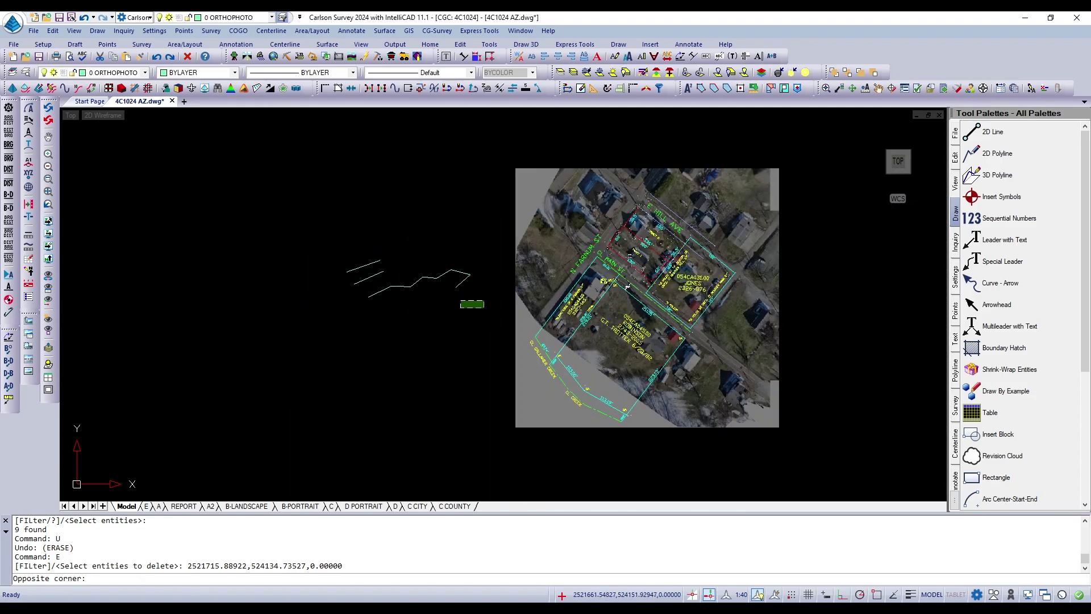
{"action": "scroll", "coordinate": [416, 283], "scroll_direction": "up", "scroll_amount": 4}
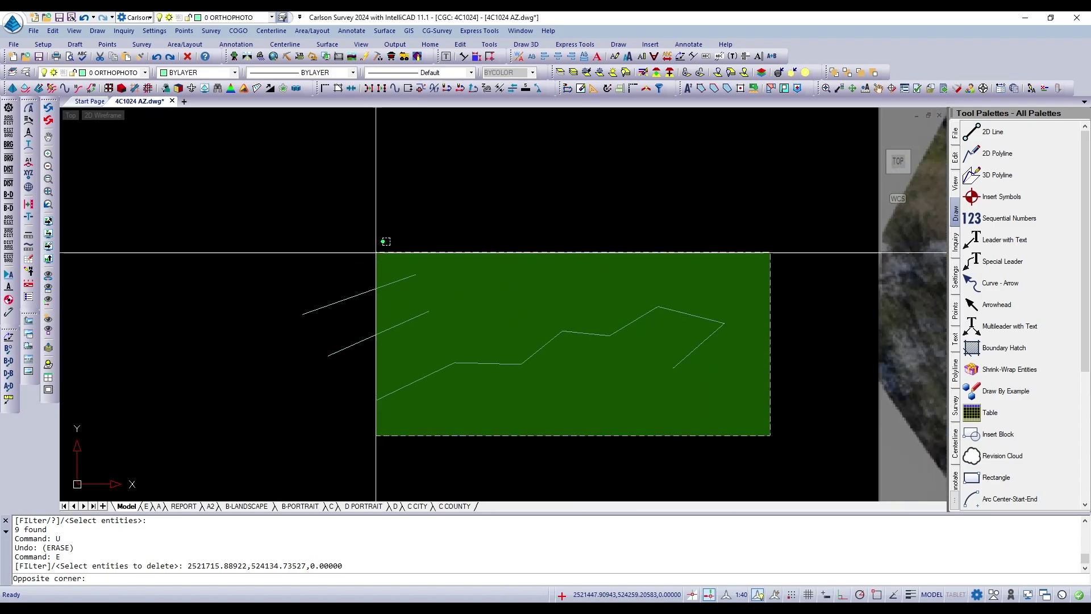
{"action": "scroll", "coordinate": [396, 263], "scroll_direction": "down", "scroll_amount": 2}
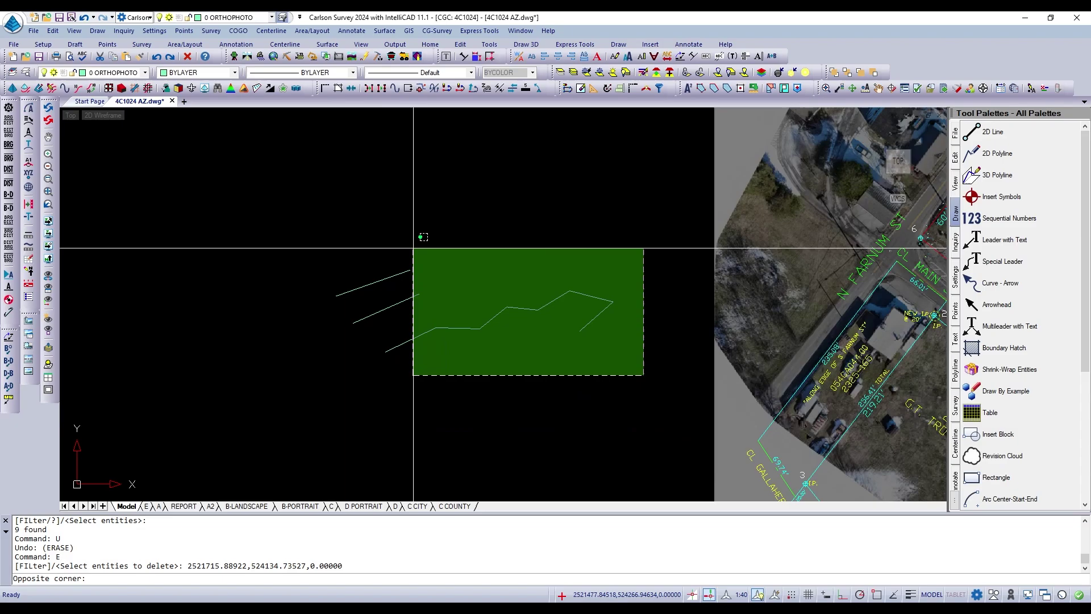
{"action": "scroll", "coordinate": [387, 260], "scroll_direction": "up", "scroll_amount": 2}
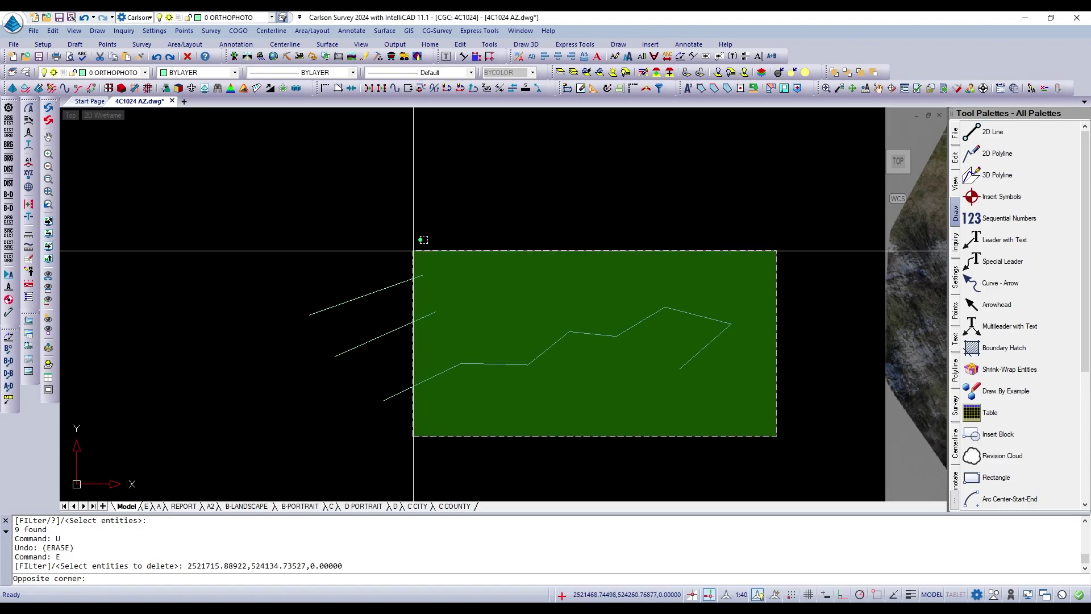
{"action": "scroll", "coordinate": [413, 250], "scroll_direction": "down", "scroll_amount": 1}
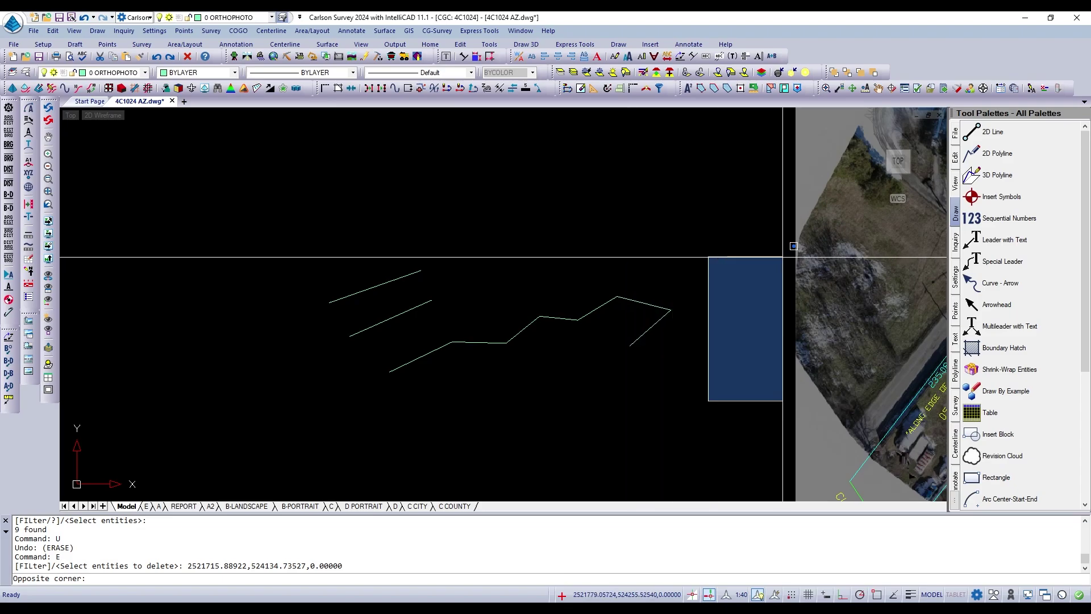
{"action": "scroll", "coordinate": [650, 278], "scroll_direction": "down", "scroll_amount": 2}
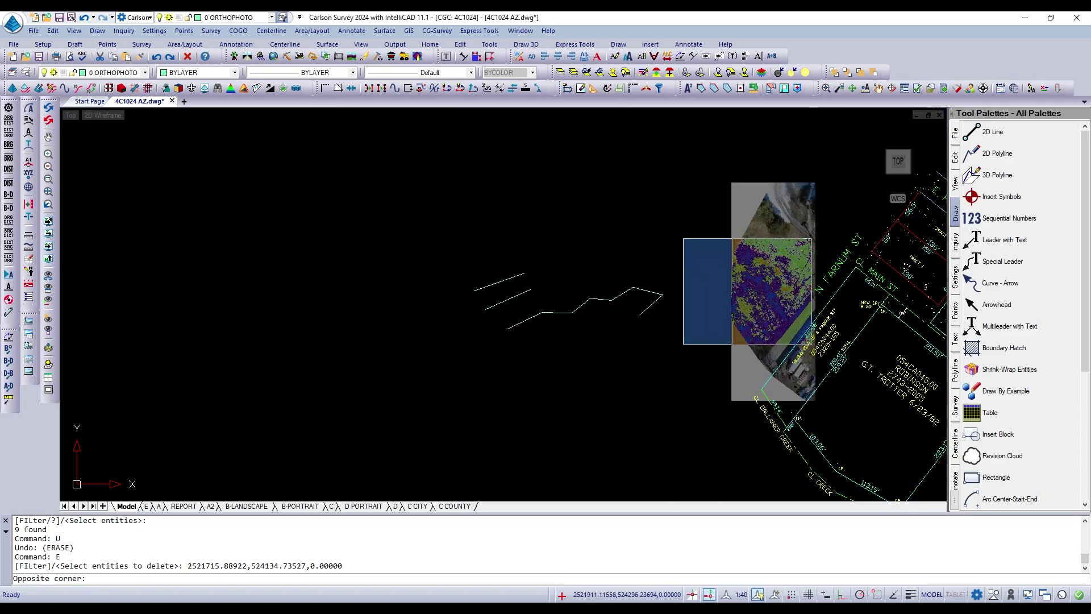
{"action": "scroll", "coordinate": [822, 227], "scroll_direction": "up", "scroll_amount": 2}
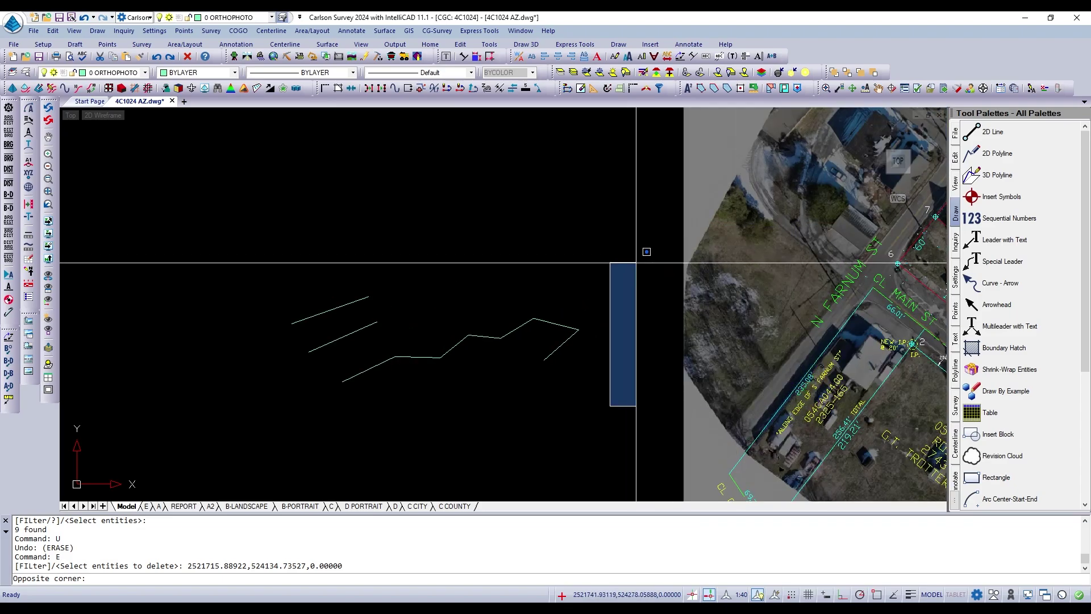
{"action": "scroll", "coordinate": [620, 270], "scroll_direction": "down", "scroll_amount": 3}
{"action": "scroll", "coordinate": [546, 279], "scroll_direction": "up", "scroll_amount": 3}
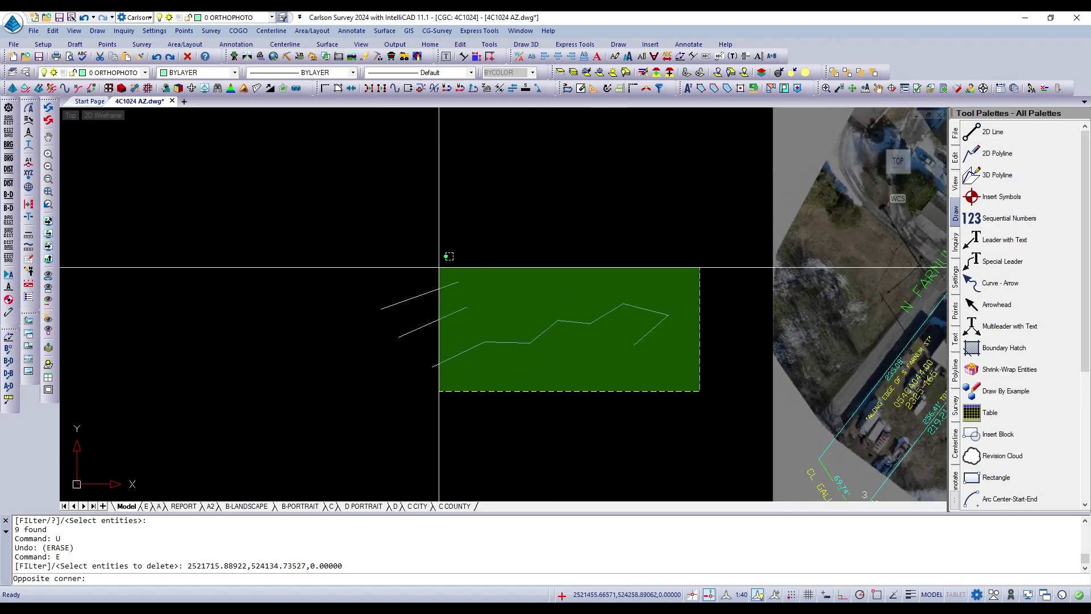
{"action": "left_click", "coordinate": [441, 265]}
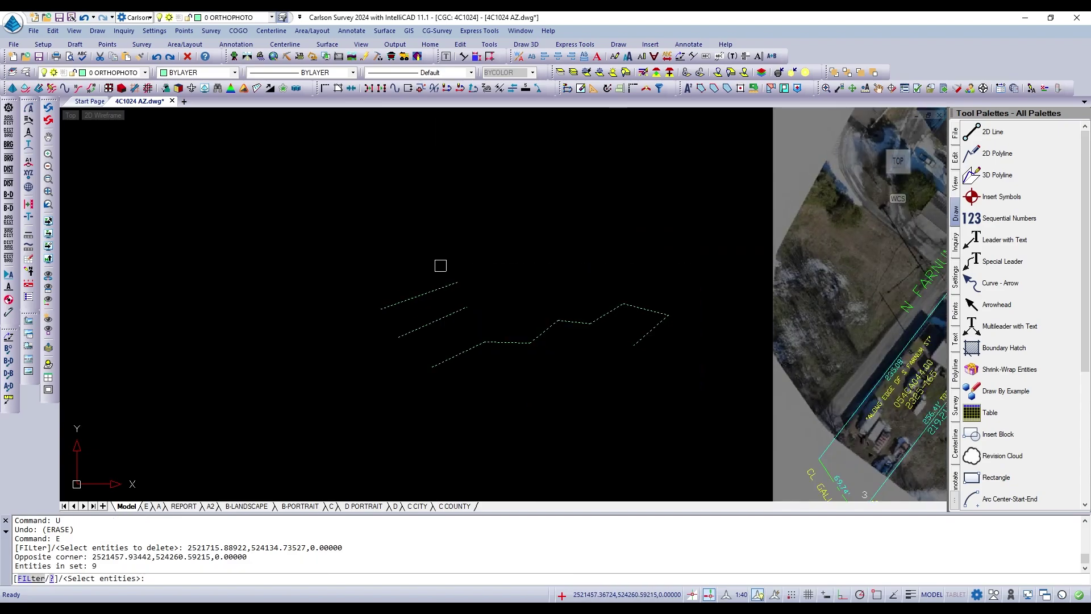
{"action": "key", "text": "Return"}
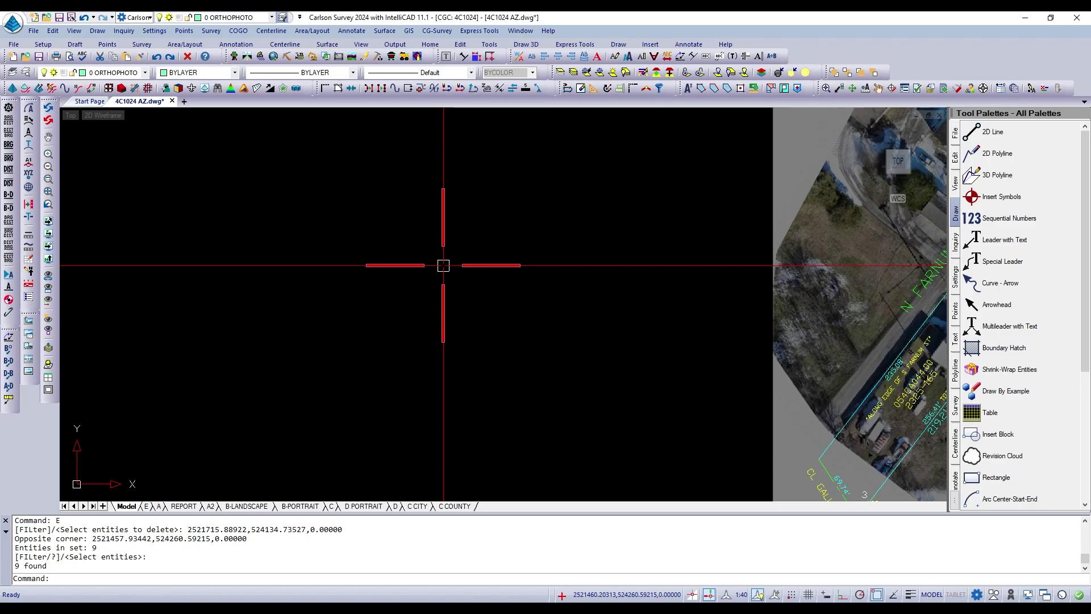
Draw a single slanted line in the empty space from about 2521373,524203 to about 2521510,524255.
{"action": "scroll", "coordinate": [551, 284], "scroll_direction": "down", "scroll_amount": 3}
{"action": "scroll", "coordinate": [663, 302], "scroll_direction": "up", "scroll_amount": 3}
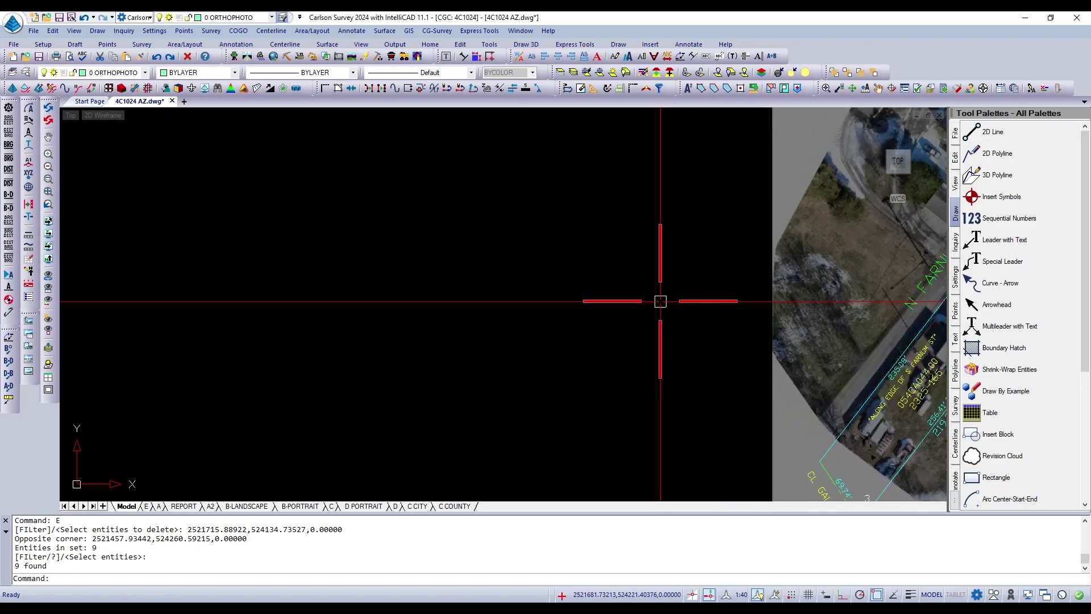
{"action": "scroll", "coordinate": [660, 301], "scroll_direction": "down", "scroll_amount": 2}
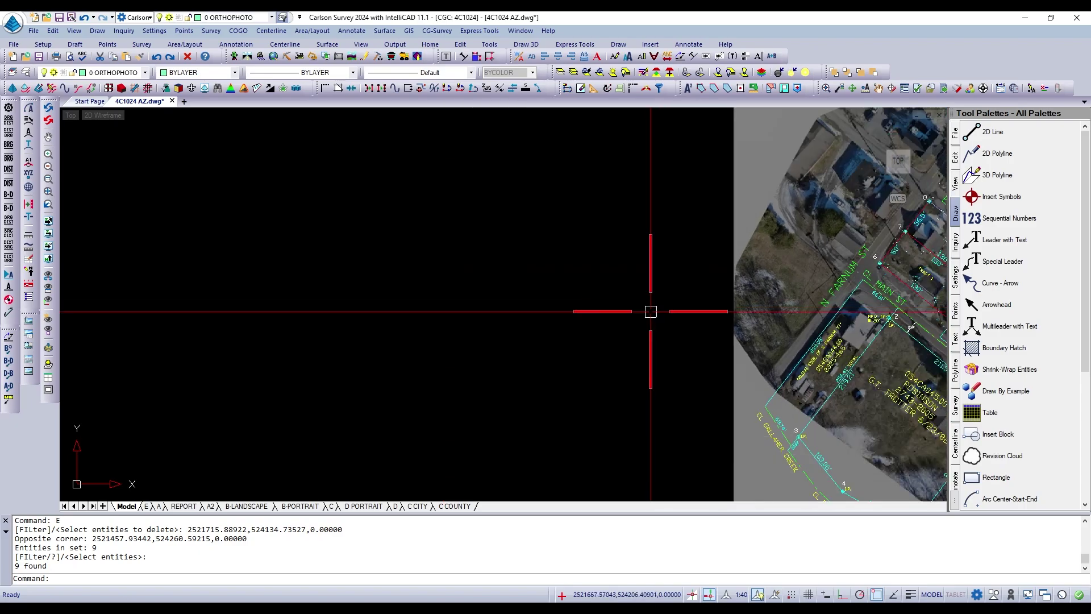
{"action": "scroll", "coordinate": [649, 310], "scroll_direction": "up", "scroll_amount": 2}
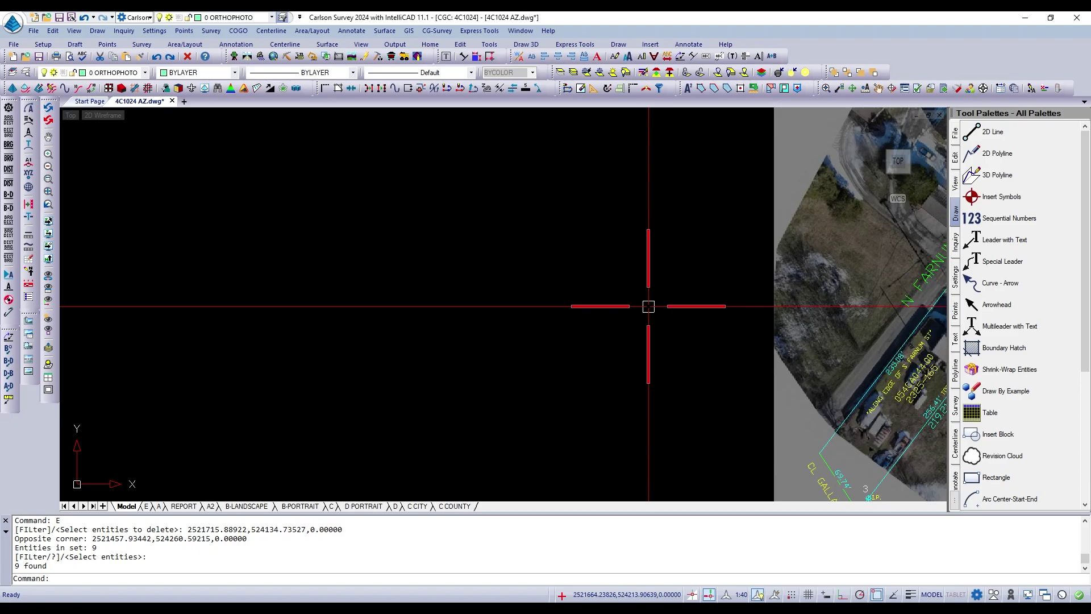
{"action": "scroll", "coordinate": [648, 307], "scroll_direction": "down", "scroll_amount": 2}
{"action": "scroll", "coordinate": [646, 309], "scroll_direction": "up", "scroll_amount": 2}
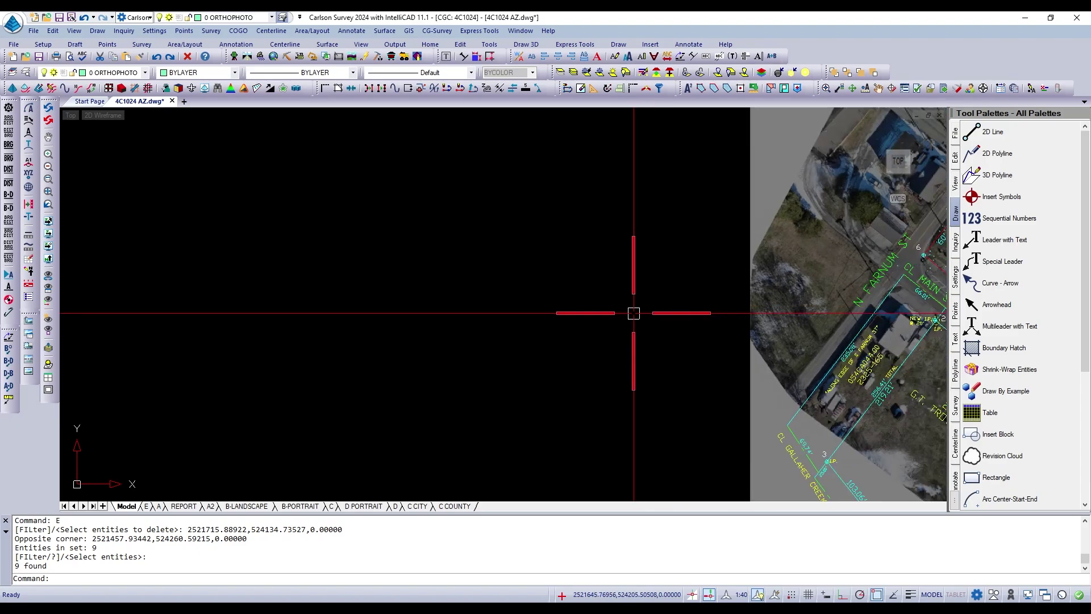
{"action": "type", "text": "L"}
{"action": "key", "text": "Return"}
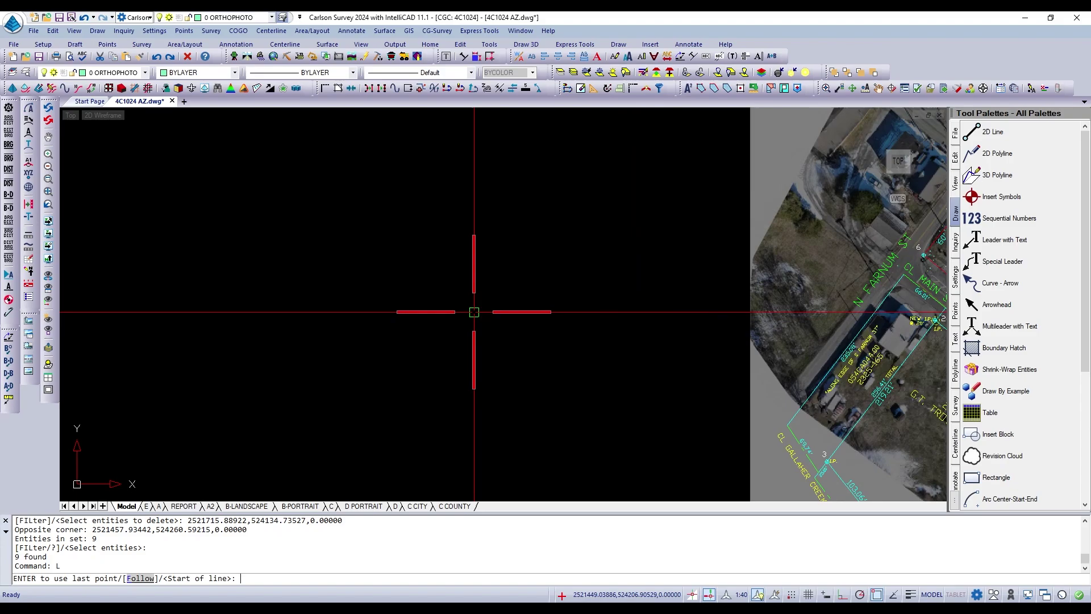
{"action": "left_click", "coordinate": [412, 315]}
{"action": "scroll", "coordinate": [521, 275], "scroll_direction": "up", "scroll_amount": 2}
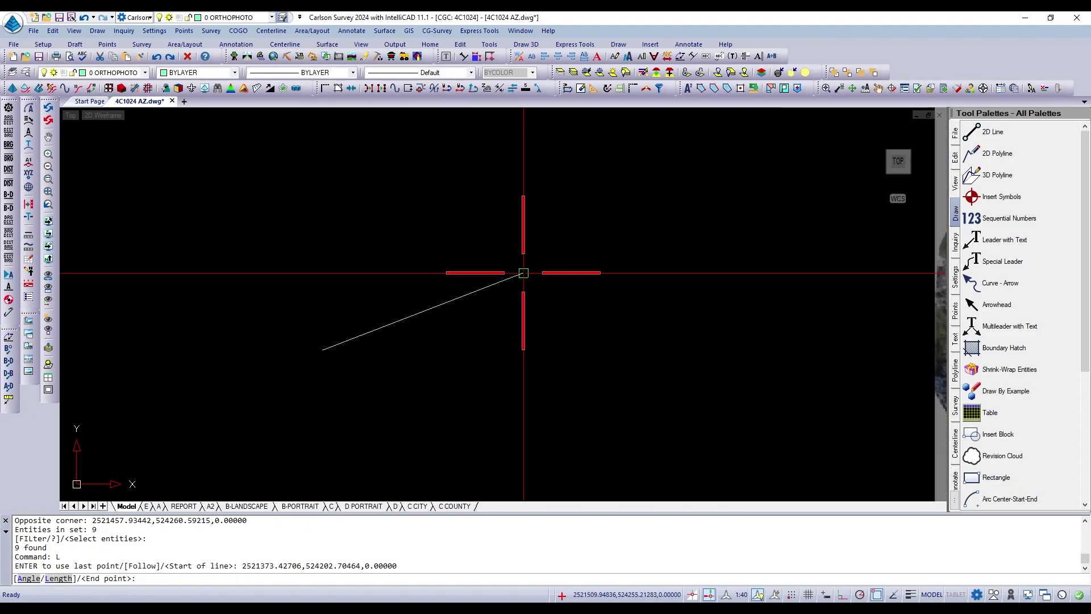
{"action": "left_click", "coordinate": [524, 272]}
{"action": "key", "text": "Return"}
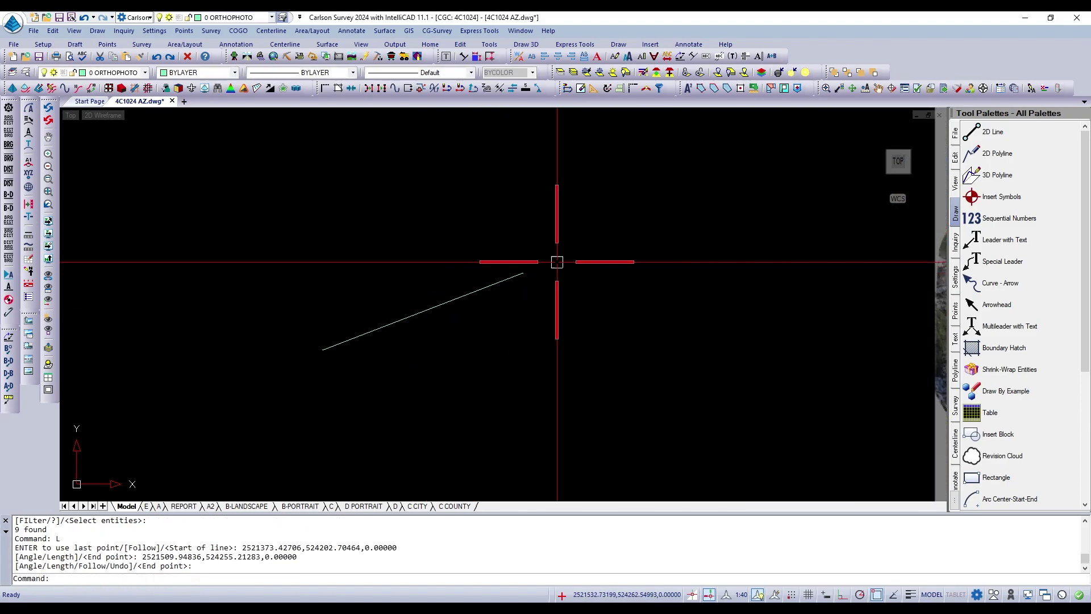
Draw two connected line segments below the slanted line, from about 2521391,524162 through 2521498,524202 to 2521600,524217.
{"action": "scroll", "coordinate": [557, 261], "scroll_direction": "down", "scroll_amount": 2}
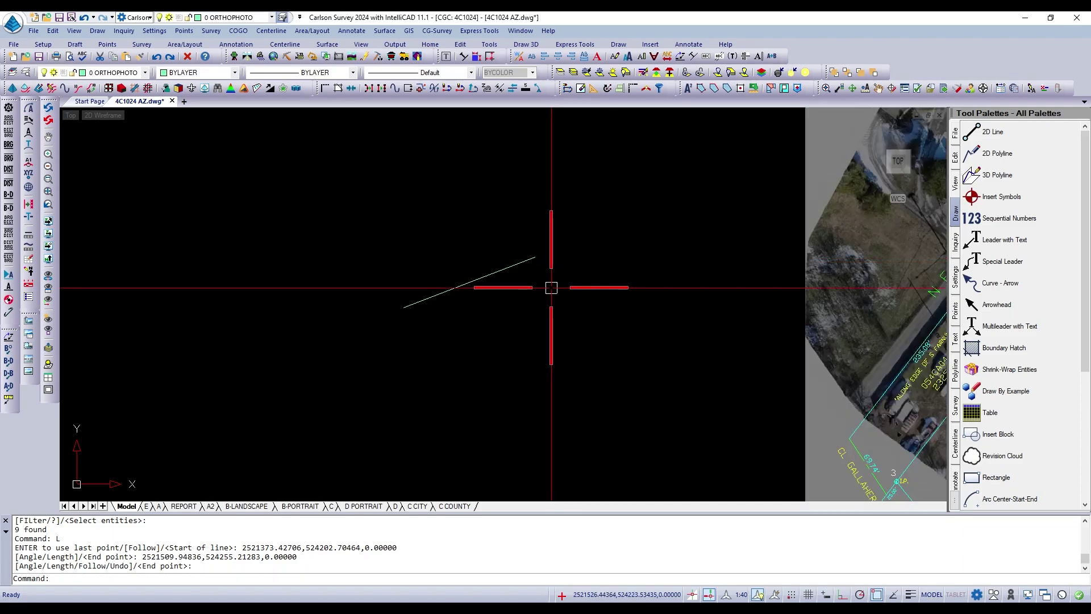
{"action": "scroll", "coordinate": [551, 287], "scroll_direction": "up", "scroll_amount": 2}
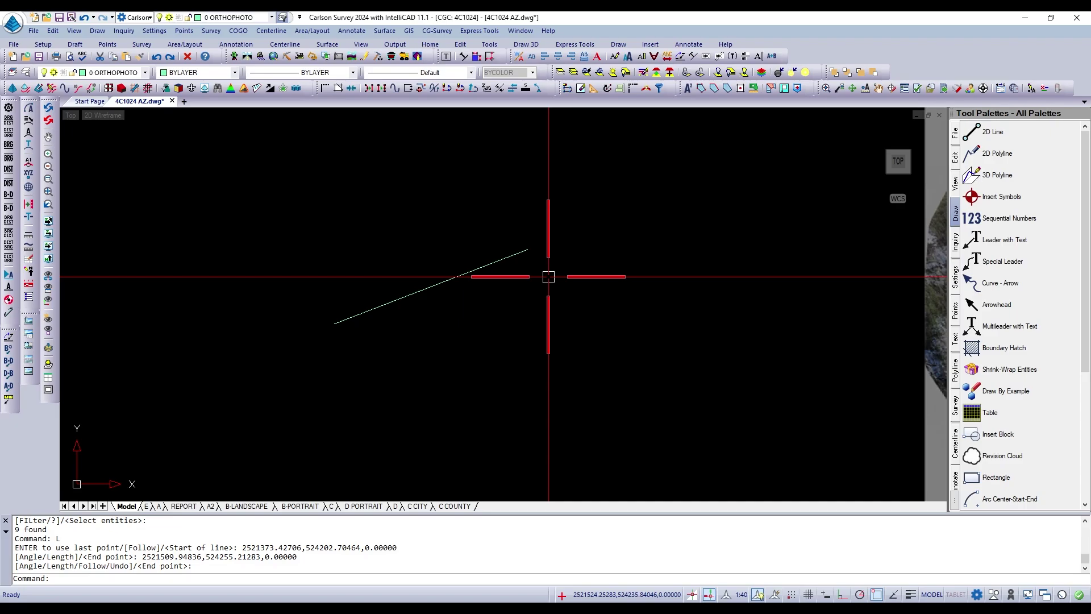
{"action": "scroll", "coordinate": [547, 281], "scroll_direction": "down", "scroll_amount": 2}
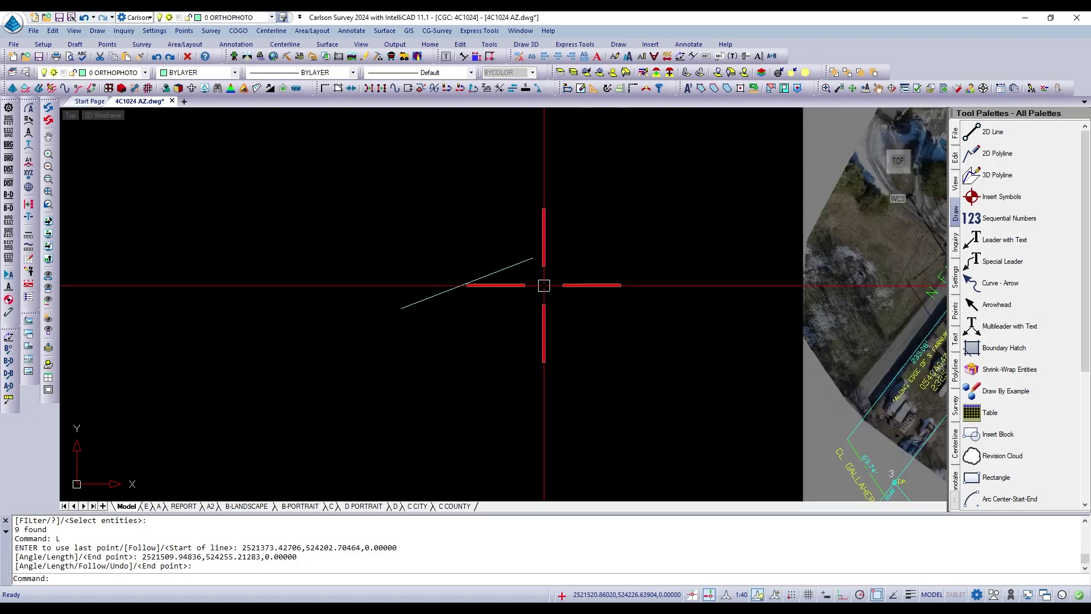
{"action": "scroll", "coordinate": [543, 285], "scroll_direction": "up", "scroll_amount": 2}
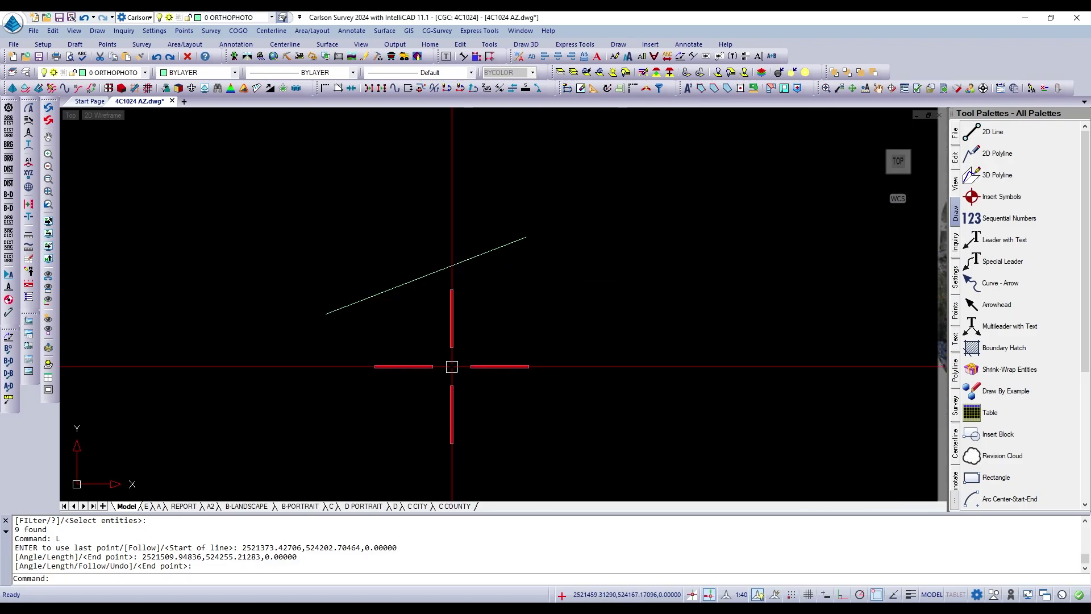
{"action": "key", "text": "Return"}
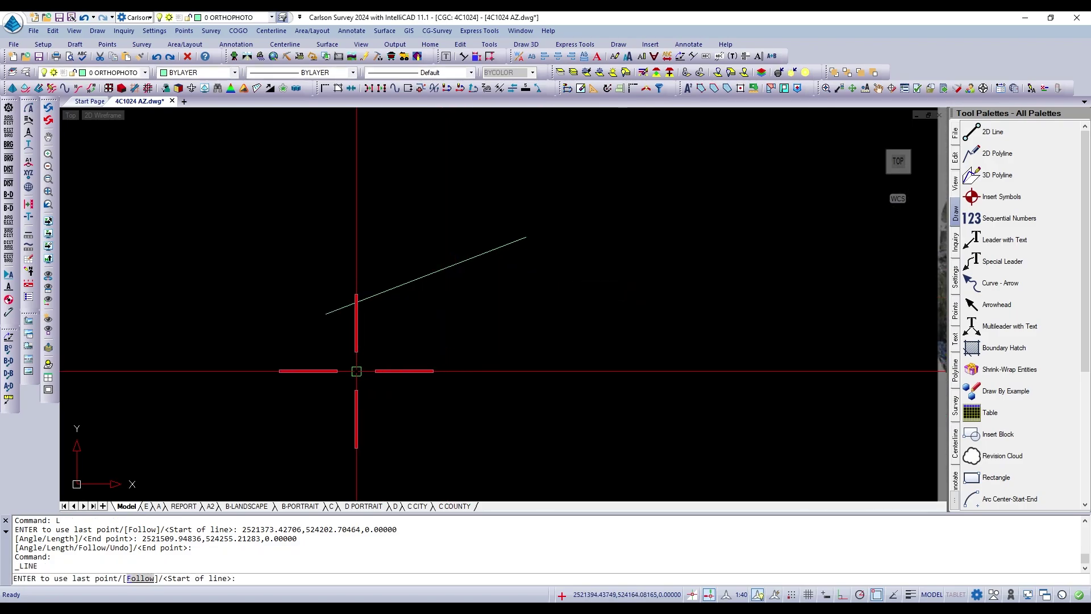
{"action": "left_click", "coordinate": [353, 374]}
{"action": "left_click", "coordinate": [509, 315]}
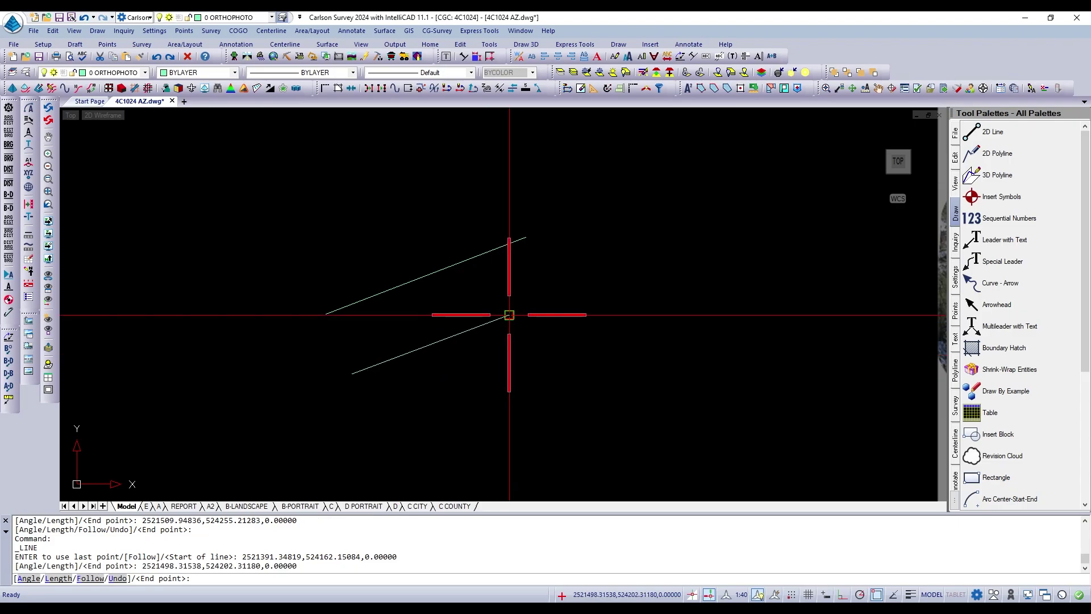
{"action": "left_click", "coordinate": [657, 294]}
{"action": "key", "text": "Return"}
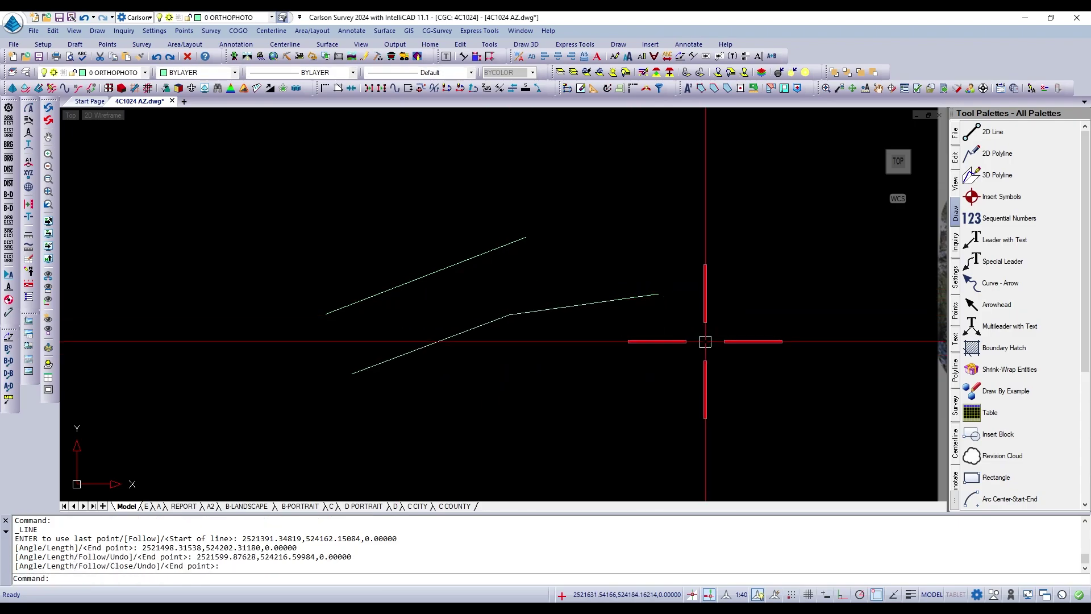
Erase the slanted line and both connected segments with a crossing selection from about 2521569,524151 to about 2521385,524272.
{"action": "scroll", "coordinate": [504, 298], "scroll_direction": "down", "scroll_amount": 1}
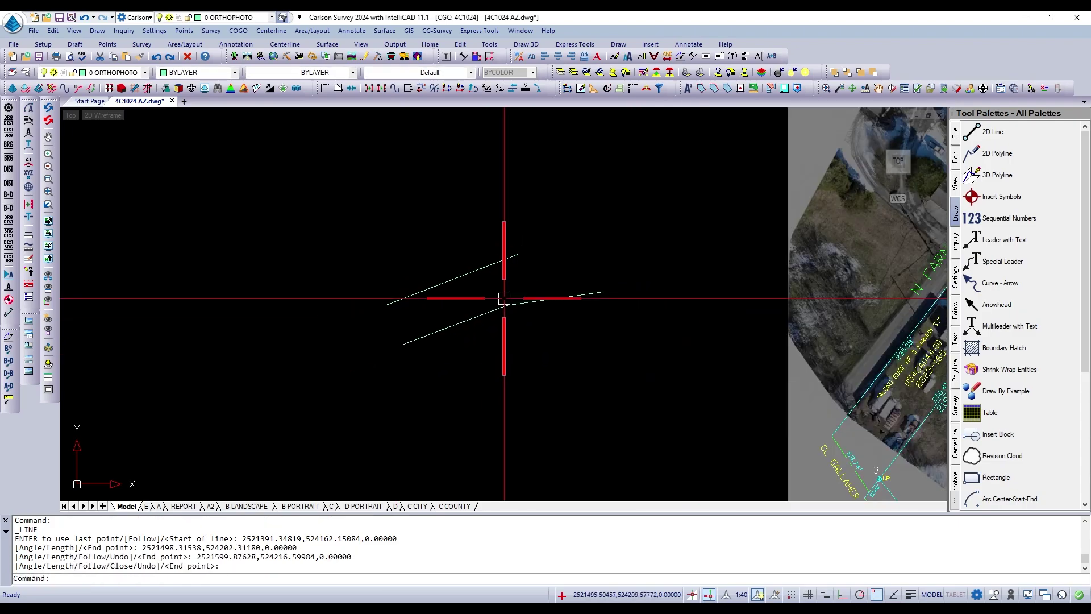
{"action": "type", "text": "E"}
{"action": "key", "text": "Return"}
{"action": "left_click", "coordinate": [575, 354]}
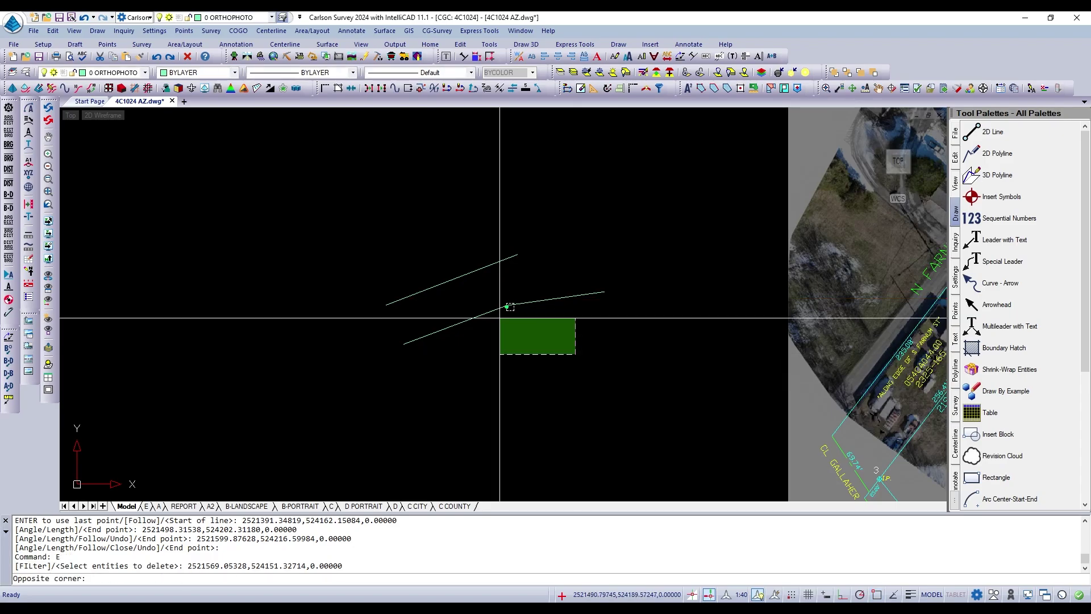
{"action": "left_click", "coordinate": [397, 237]}
{"action": "key", "text": "Return"}
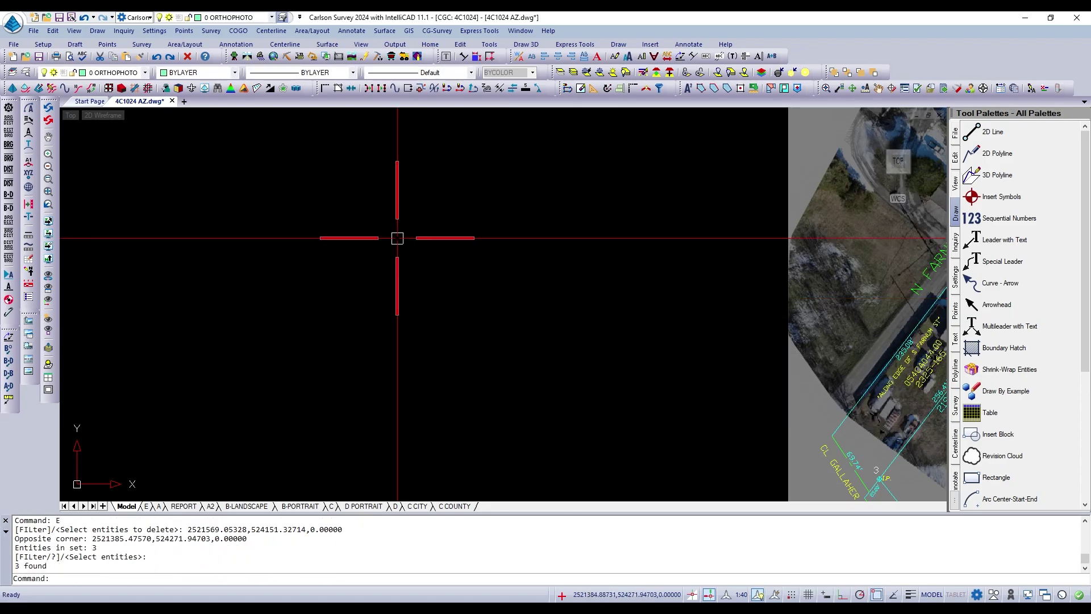
Draw a zigzag polyline of six straight segments in the empty space from about 2521231,524170 to 2521753,524239.
{"action": "scroll", "coordinate": [576, 368], "scroll_direction": "down", "scroll_amount": 4}
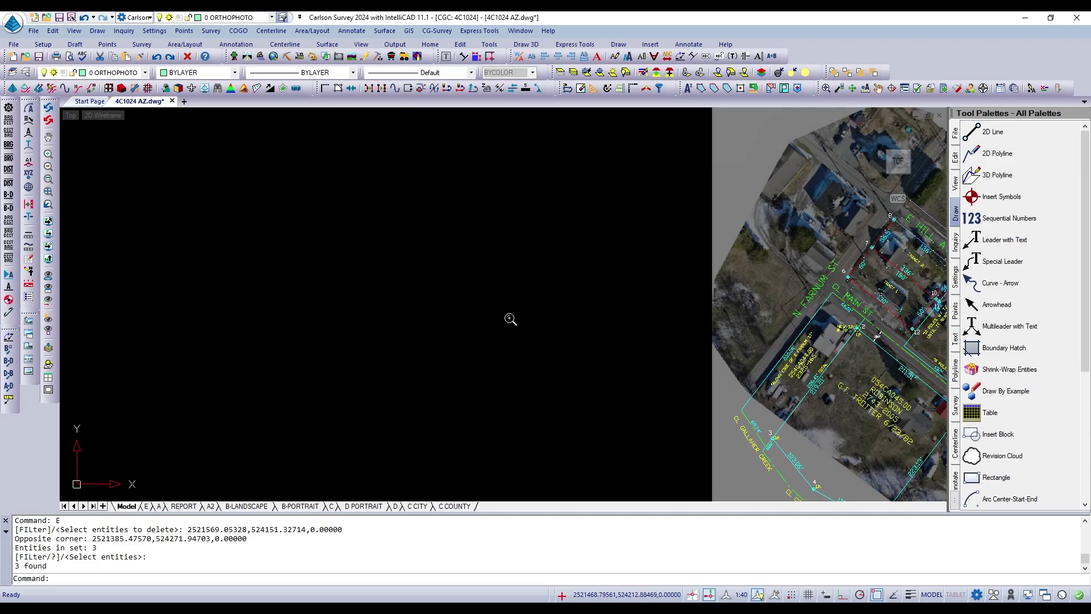
{"action": "scroll", "coordinate": [509, 317], "scroll_direction": "up", "scroll_amount": 4}
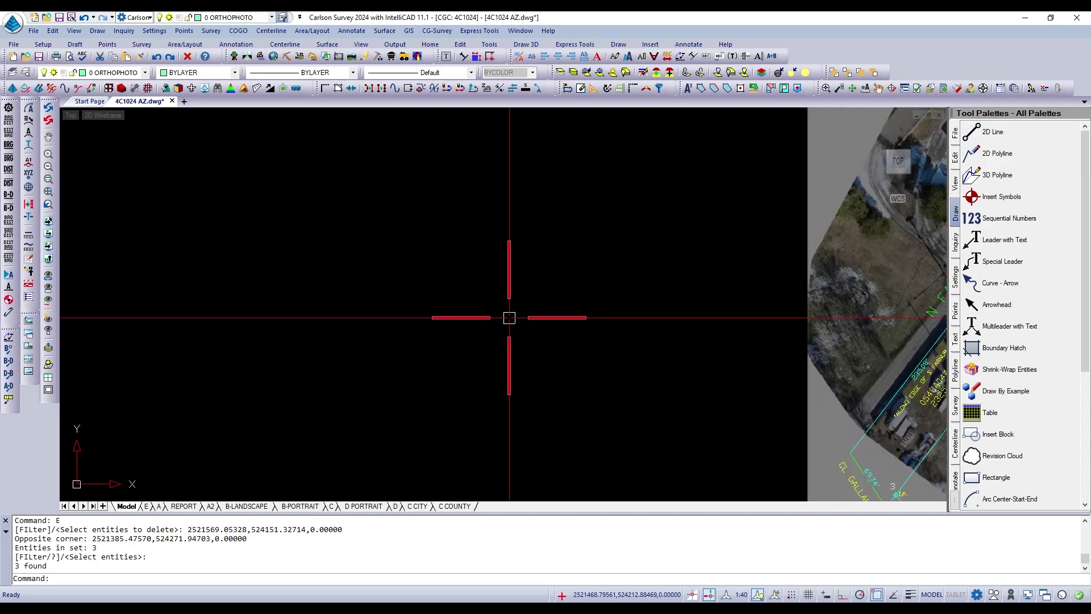
{"action": "type", "text": "PL"}
{"action": "key", "text": "Return"}
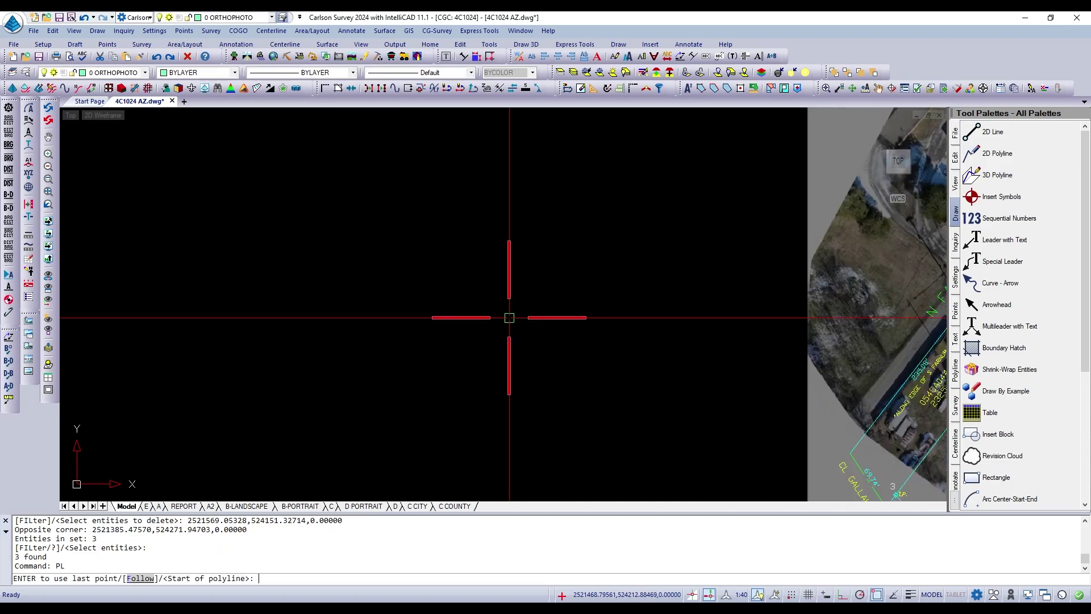
{"action": "left_click", "coordinate": [289, 358]}
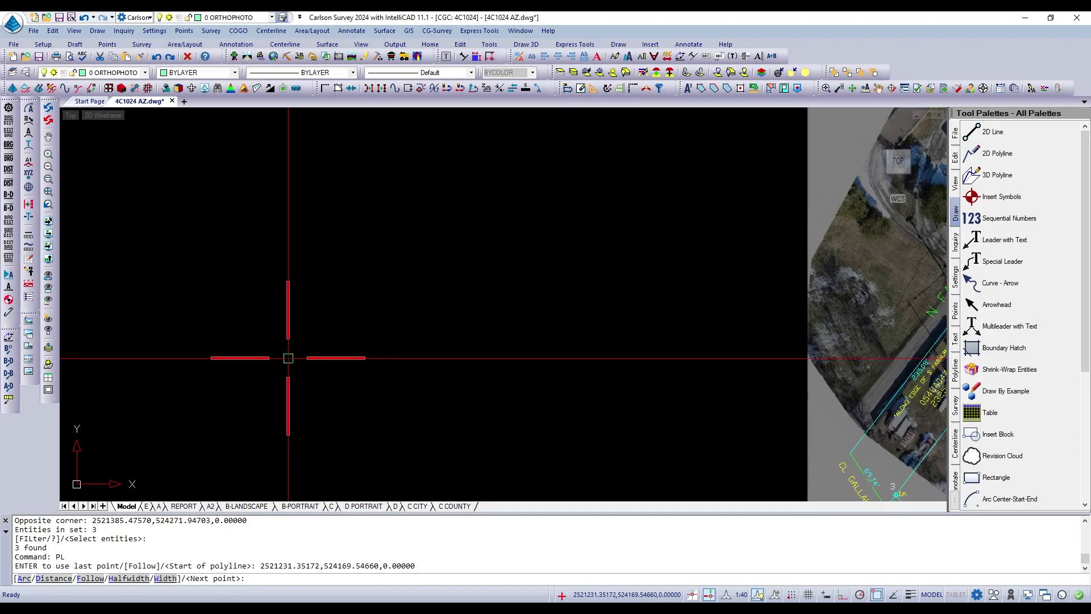
{"action": "left_click", "coordinate": [364, 313]}
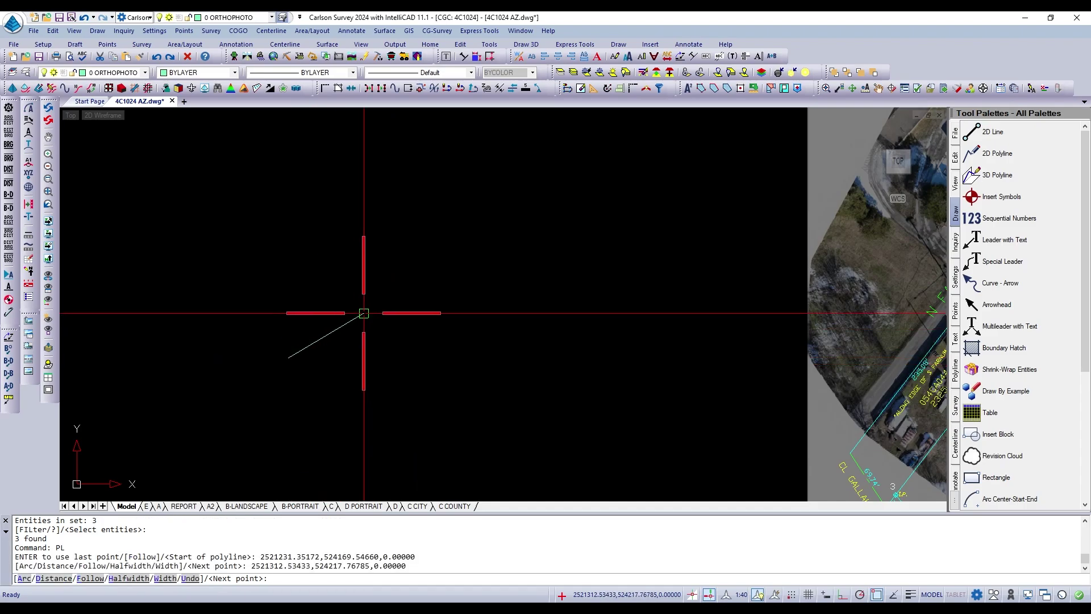
{"action": "left_click", "coordinate": [464, 333]}
{"action": "left_click", "coordinate": [551, 255]}
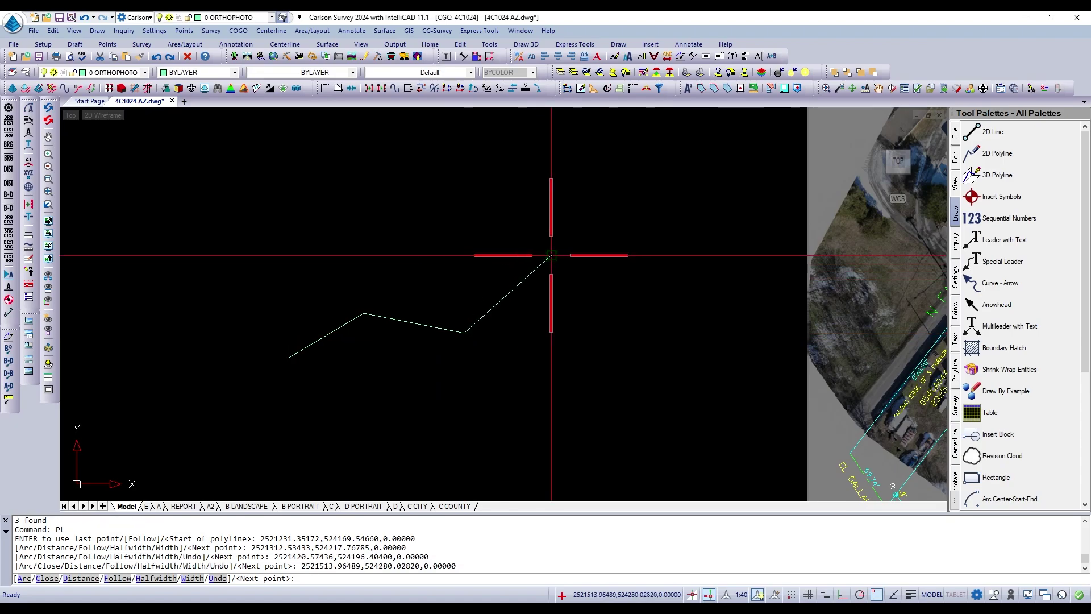
{"action": "left_click", "coordinate": [663, 301]}
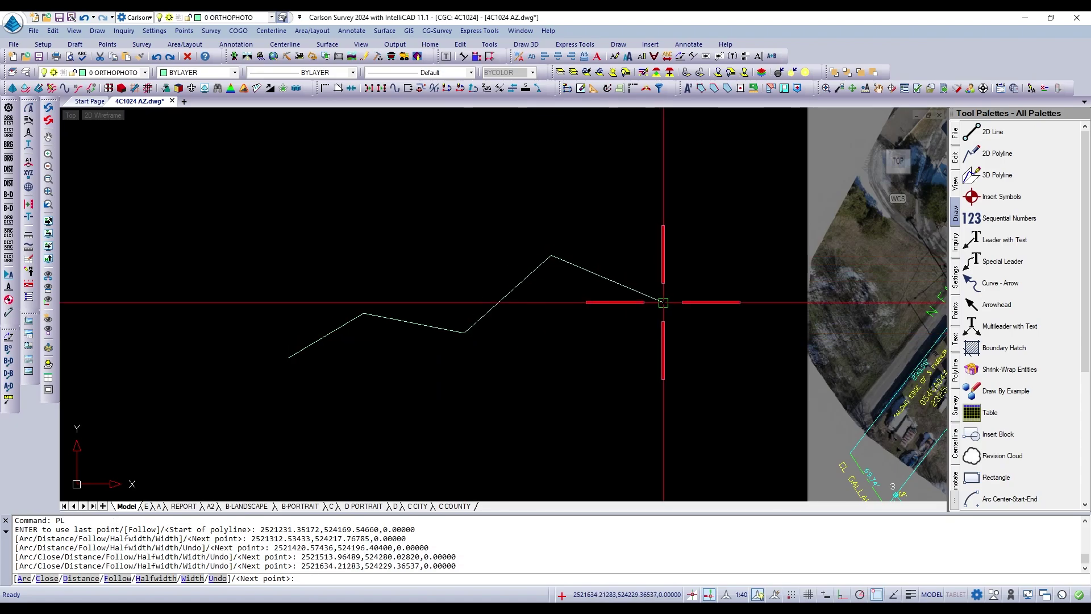
{"action": "left_click", "coordinate": [711, 249]}
{"action": "left_click", "coordinate": [773, 294]}
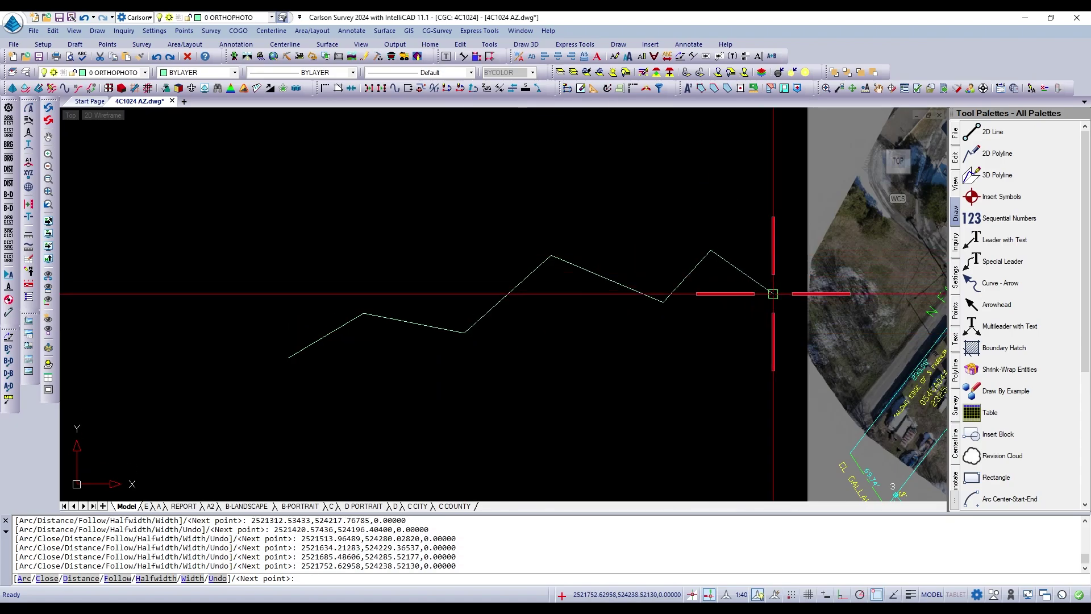
{"action": "key", "text": "Return"}
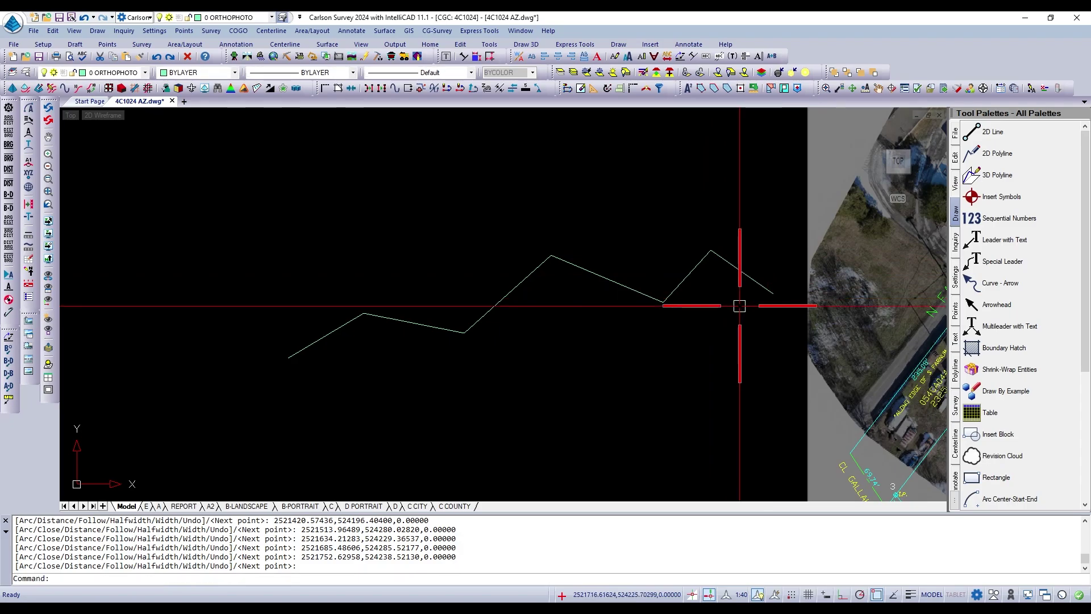
Select the zigzag polyline by one segment to inspect its extent and grips, and clear the selection.
{"action": "left_click", "coordinate": [748, 277]}
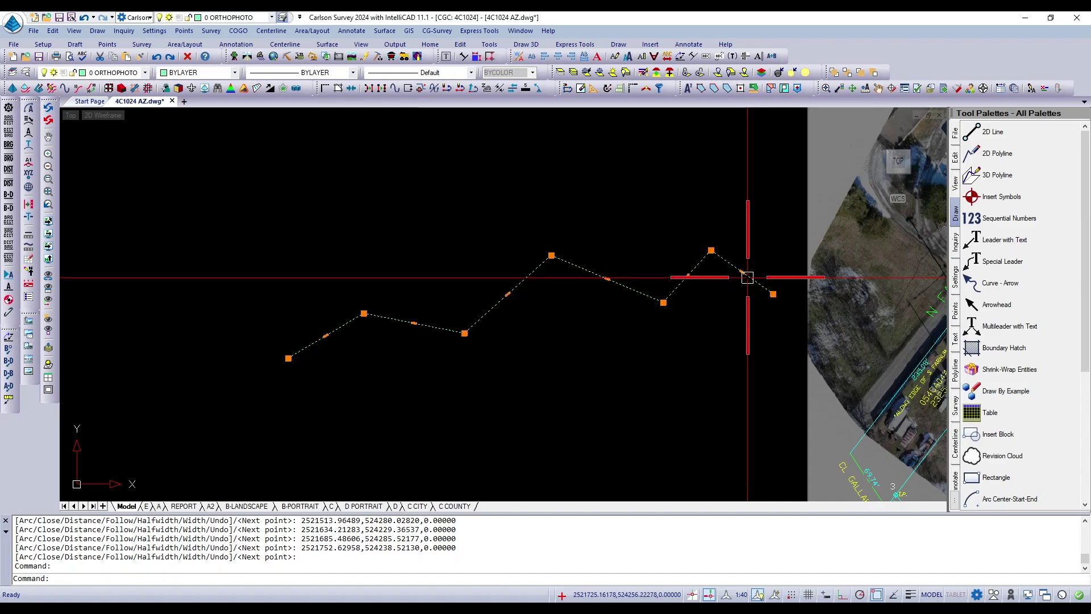
{"action": "scroll", "coordinate": [738, 278], "scroll_direction": "down", "scroll_amount": 1}
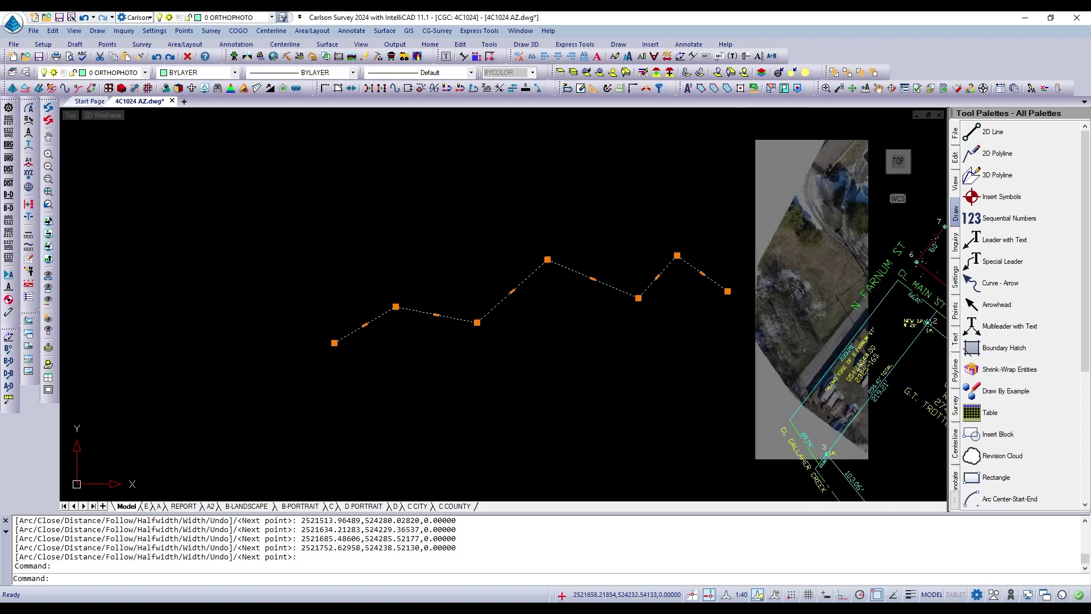
{"action": "scroll", "coordinate": [710, 287], "scroll_direction": "up", "scroll_amount": 2}
{"action": "scroll", "coordinate": [710, 287], "scroll_direction": "down", "scroll_amount": 1}
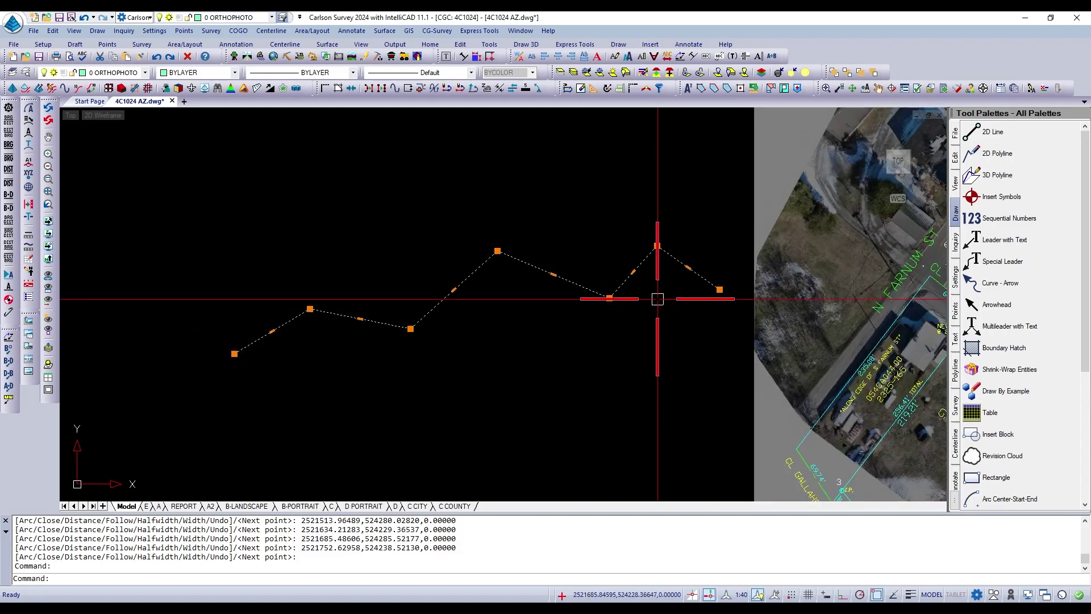
{"action": "scroll", "coordinate": [681, 287], "scroll_direction": "up", "scroll_amount": 2}
{"action": "scroll", "coordinate": [682, 289], "scroll_direction": "down", "scroll_amount": 1}
{"action": "key", "text": "Escape"}
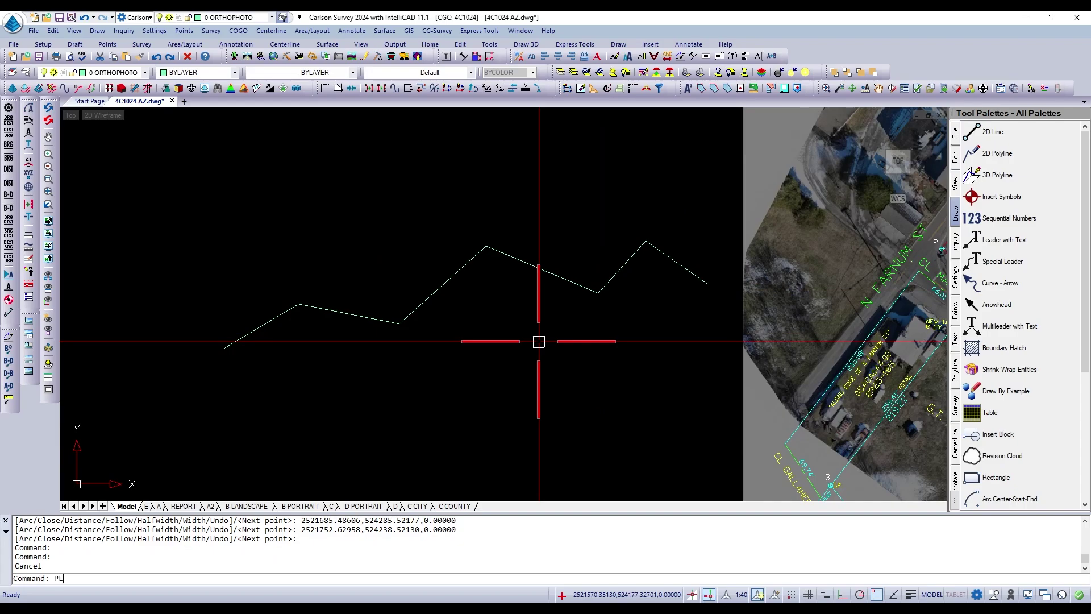
Start a second polyline below the zigzag from about 2521290,524099 to 2521378,524128 and add a 100-unit segment at about S 76°33'52" E.
{"action": "type", "text": "PL"}
{"action": "key", "text": "Return"}
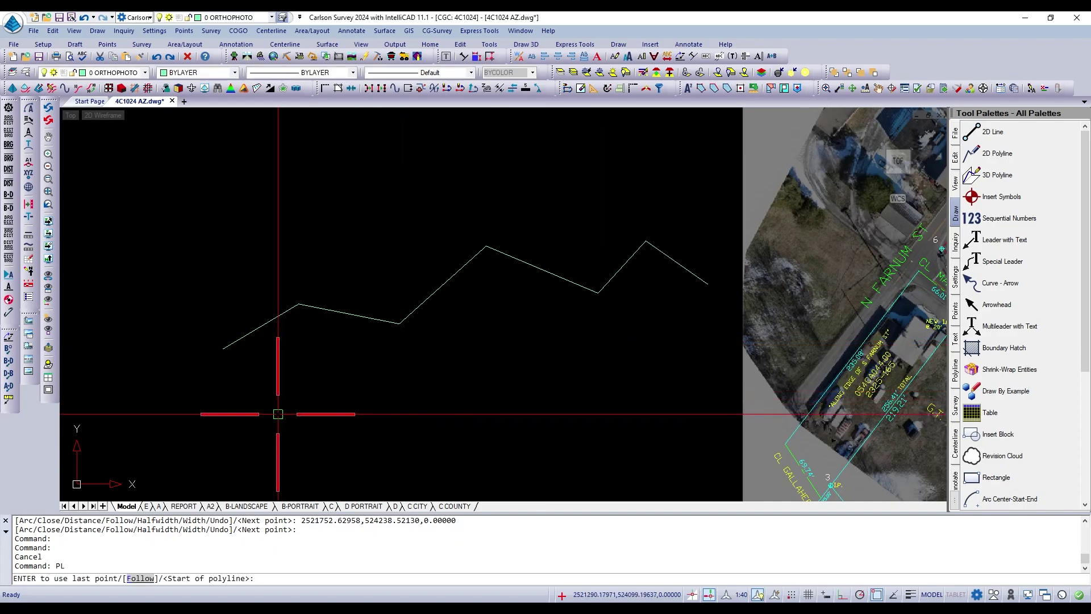
{"action": "left_click", "coordinate": [278, 414]}
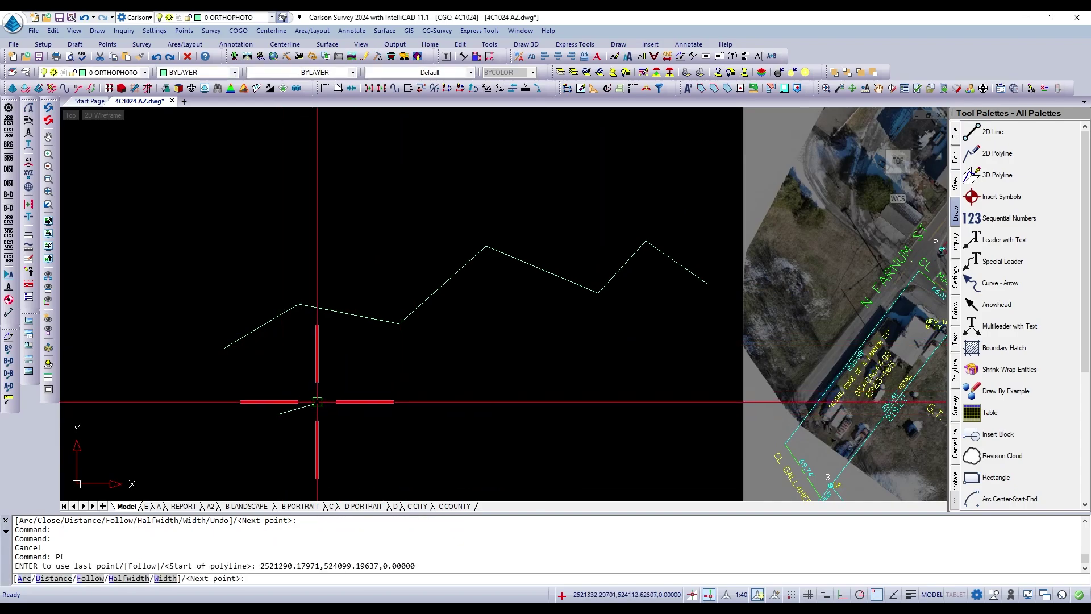
{"action": "left_click", "coordinate": [360, 387]}
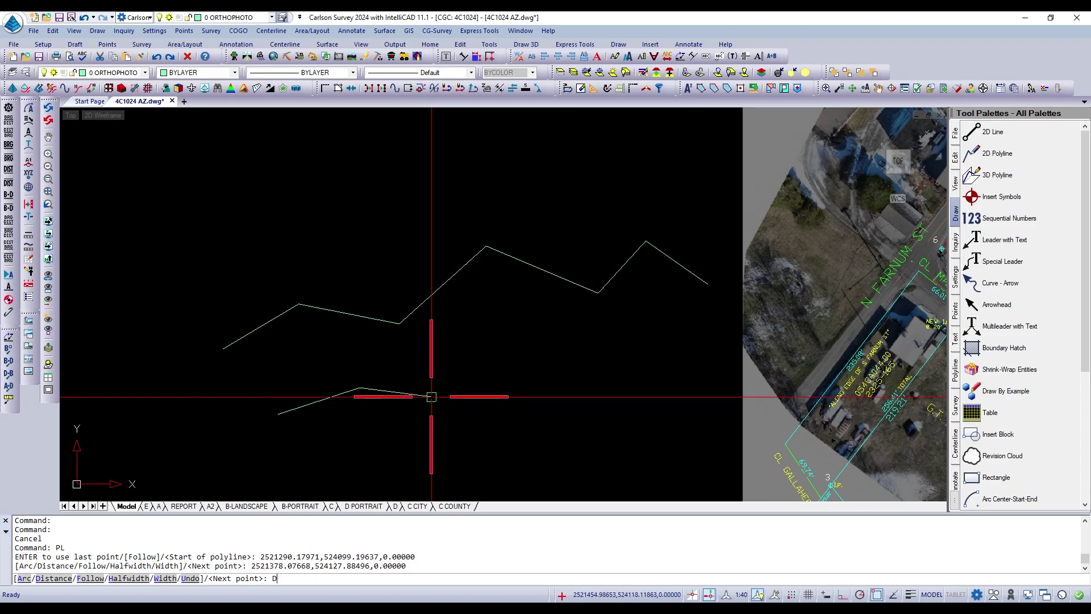
{"action": "key", "text": "Return"}
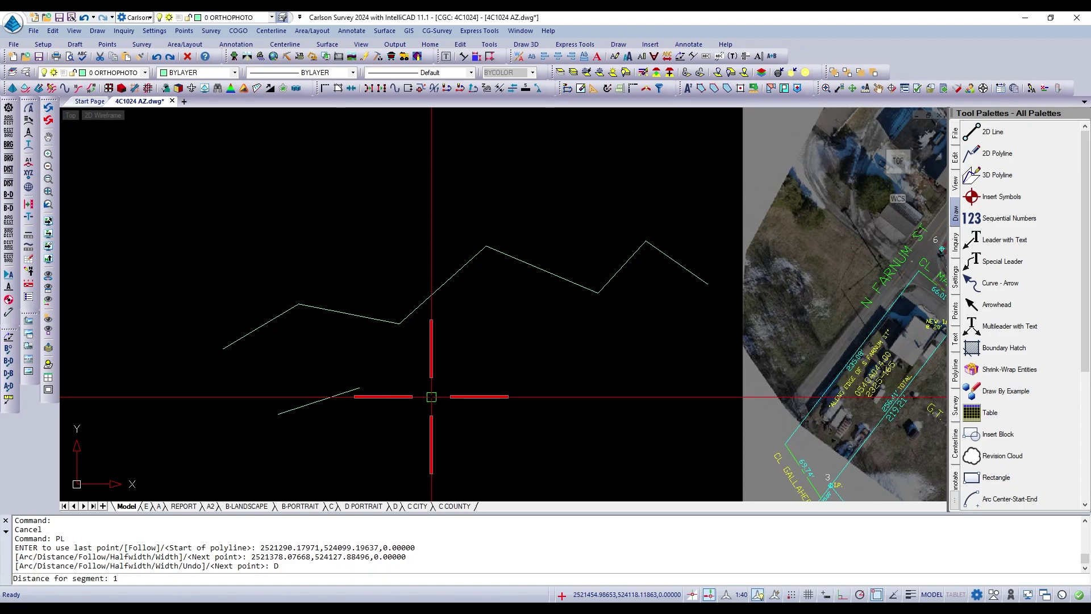
{"action": "type", "text": "100"}
{"action": "key", "text": "Return"}
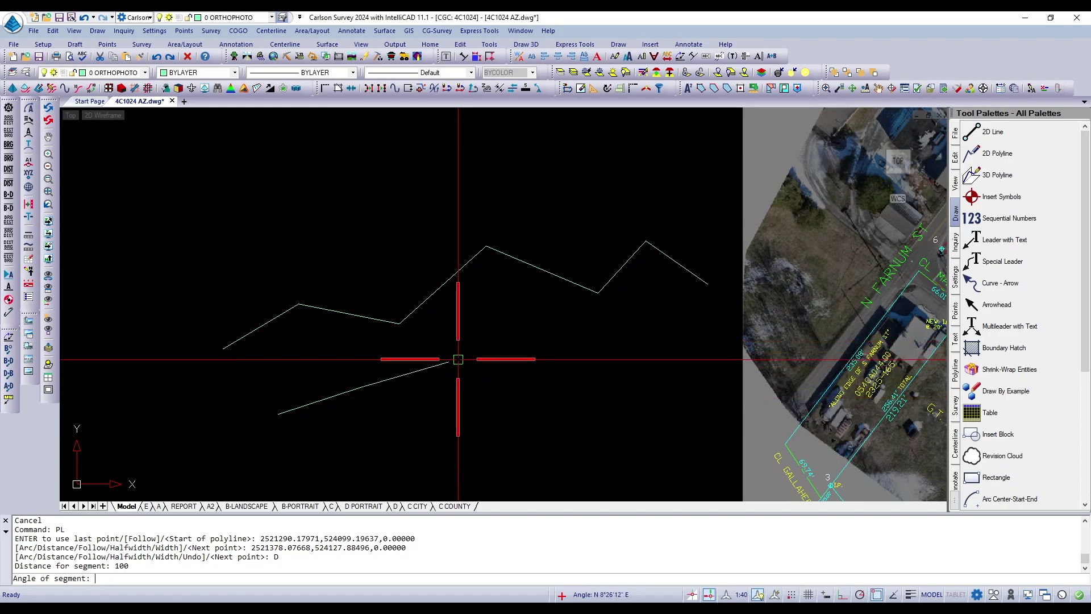
{"action": "left_click", "coordinate": [462, 412]}
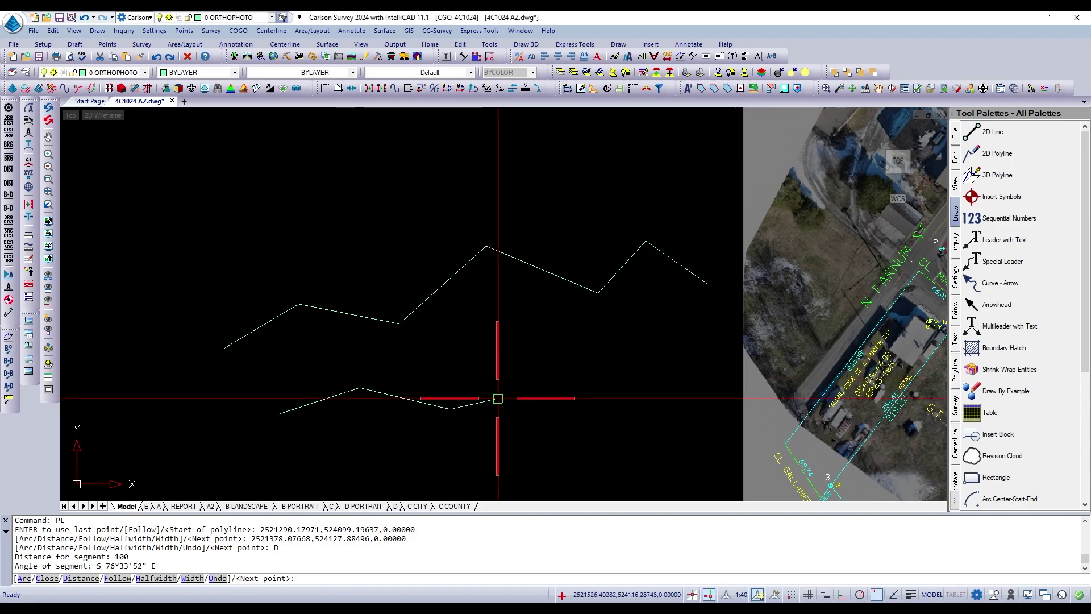
Continue the polyline in Arc mode with two arcs ending at about 2521530,524057 and 2521603,523992.
{"action": "key", "text": "Return"}
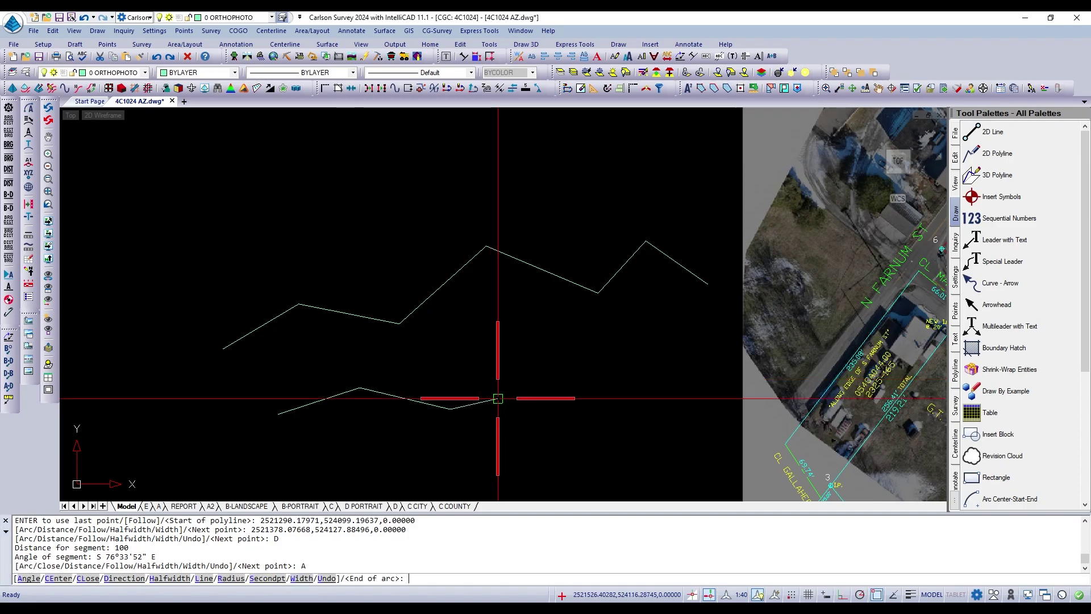
{"action": "scroll", "coordinate": [498, 398], "scroll_direction": "up", "scroll_amount": 1}
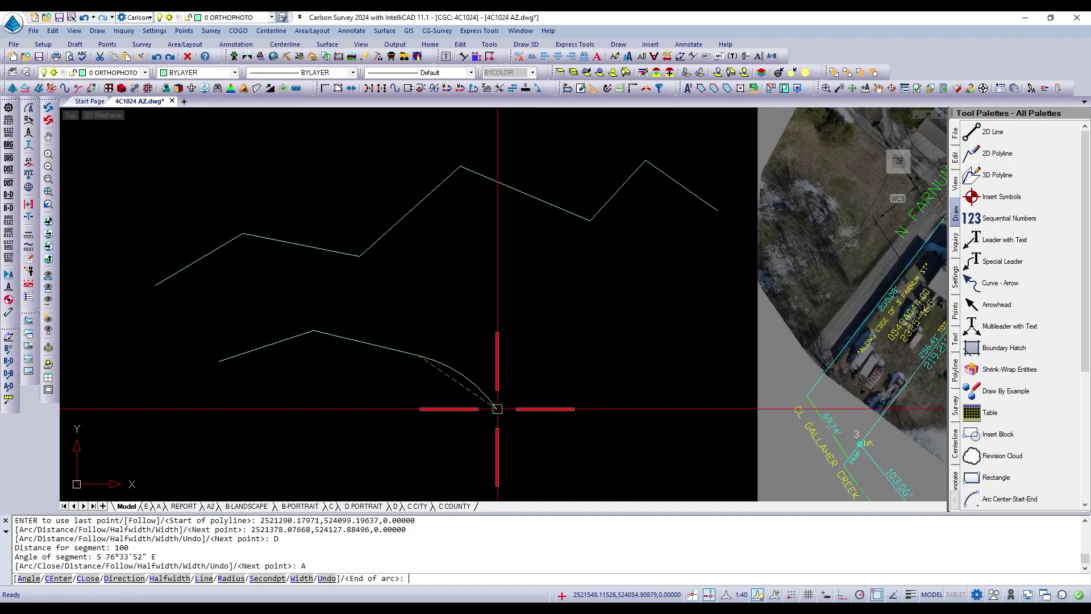
{"action": "scroll", "coordinate": [497, 409], "scroll_direction": "up", "scroll_amount": 1}
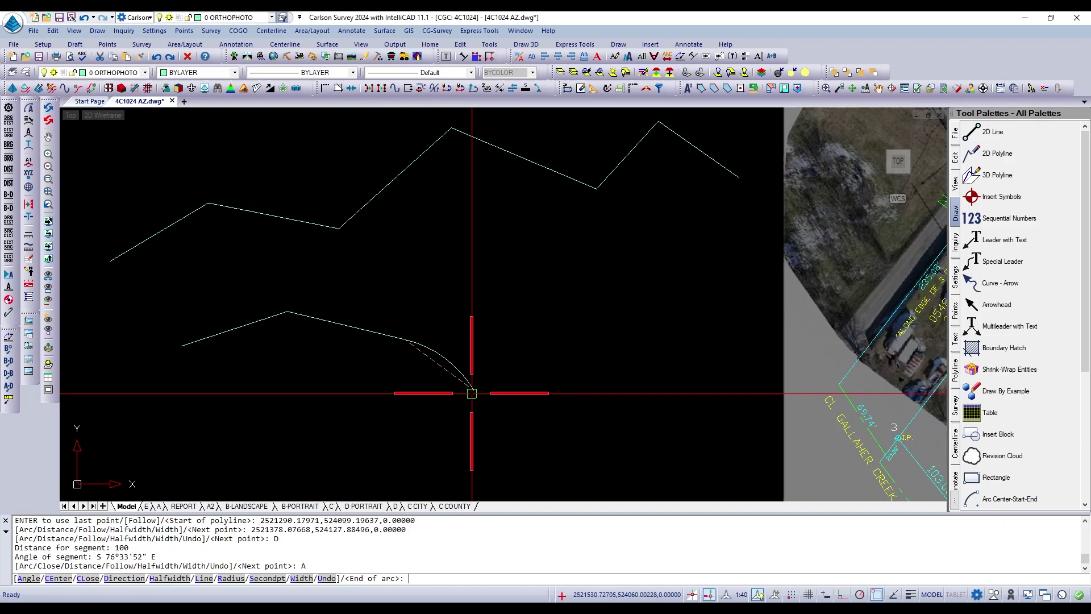
{"action": "left_click", "coordinate": [470, 396]}
{"action": "scroll", "coordinate": [469, 413], "scroll_direction": "down", "scroll_amount": 3}
{"action": "scroll", "coordinate": [471, 395], "scroll_direction": "up", "scroll_amount": 4}
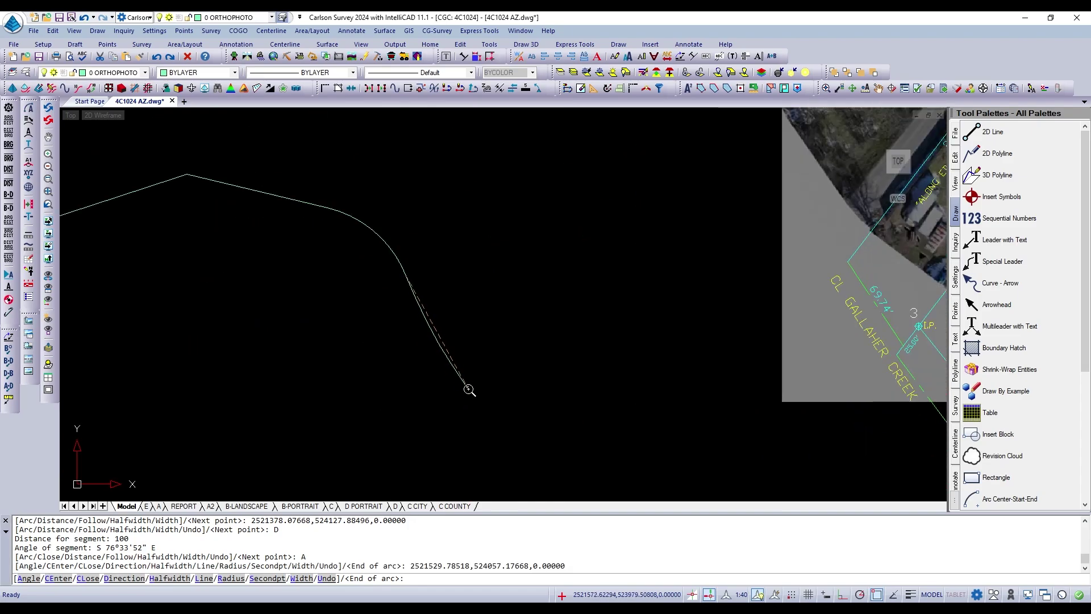
{"action": "scroll", "coordinate": [429, 341], "scroll_direction": "down", "scroll_amount": 3}
{"action": "scroll", "coordinate": [423, 338], "scroll_direction": "up", "scroll_amount": 3}
{"action": "scroll", "coordinate": [432, 324], "scroll_direction": "down", "scroll_amount": 5}
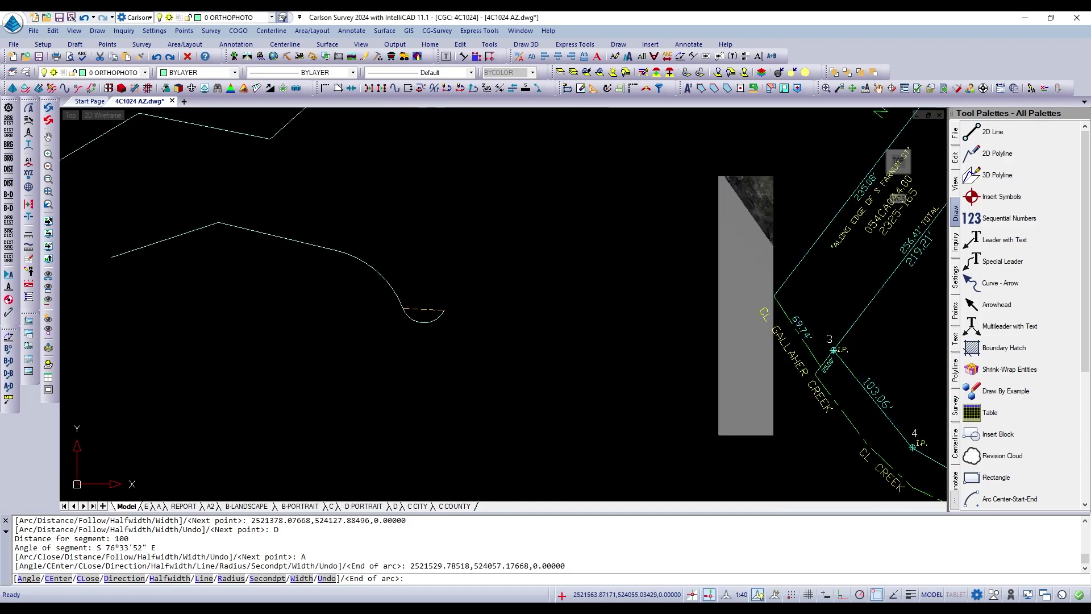
{"action": "scroll", "coordinate": [438, 319], "scroll_direction": "up", "scroll_amount": 4}
{"action": "scroll", "coordinate": [434, 341], "scroll_direction": "down", "scroll_amount": 2}
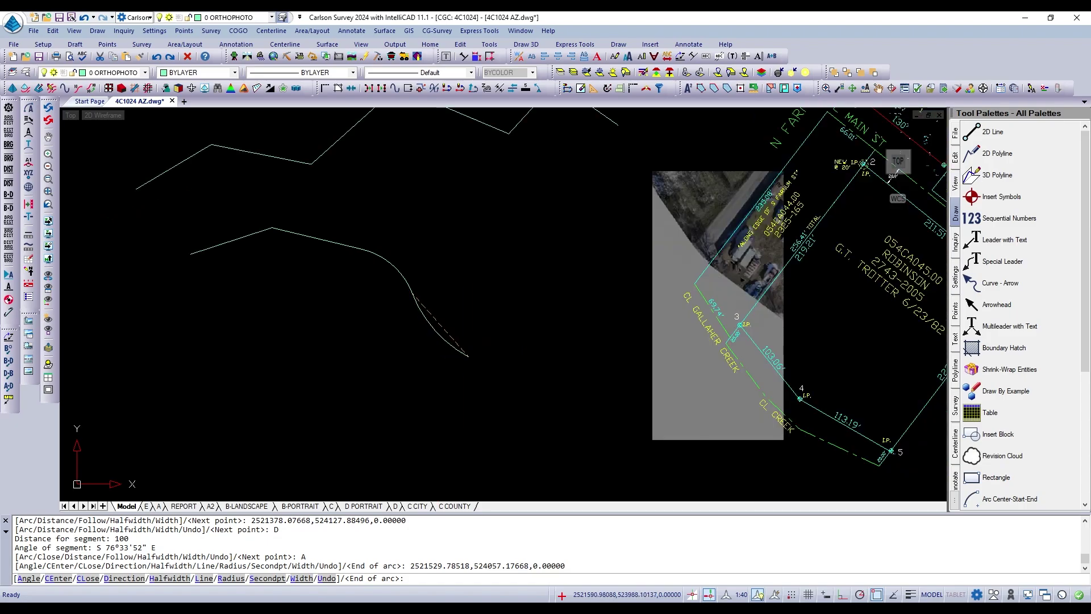
{"action": "left_click", "coordinate": [479, 353]}
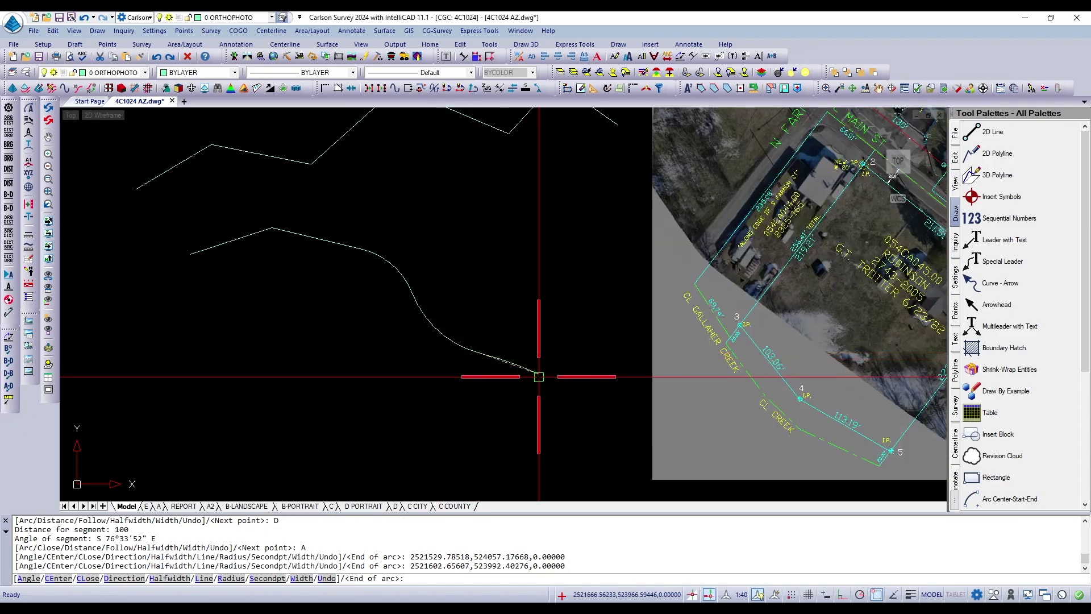
Add four more arcs through about 2521658,523918, 2521528,523867 and 2521449,523969 to 2521180,523960, and finish the polyline.
{"action": "left_click", "coordinate": [531, 421]}
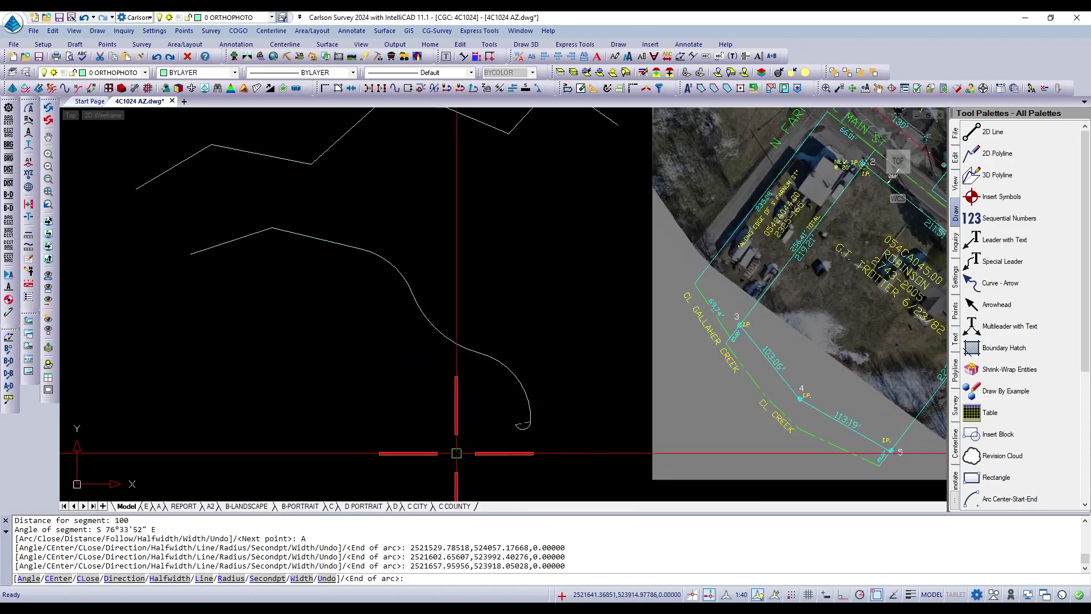
{"action": "scroll", "coordinate": [441, 438], "scroll_direction": "down", "scroll_amount": 2}
{"action": "left_click", "coordinate": [441, 438]}
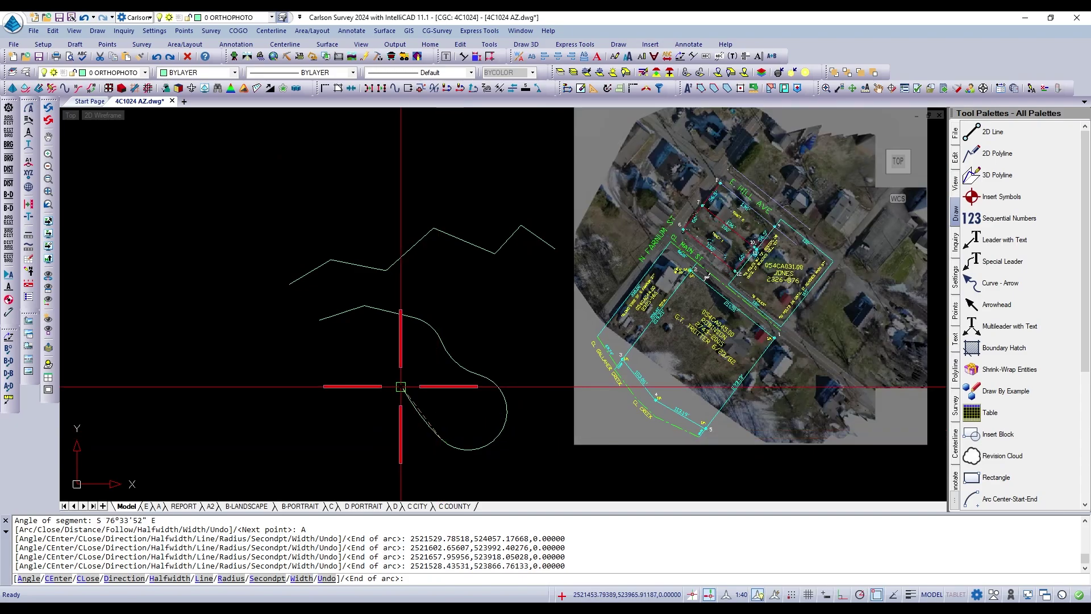
{"action": "left_click", "coordinate": [263, 391]}
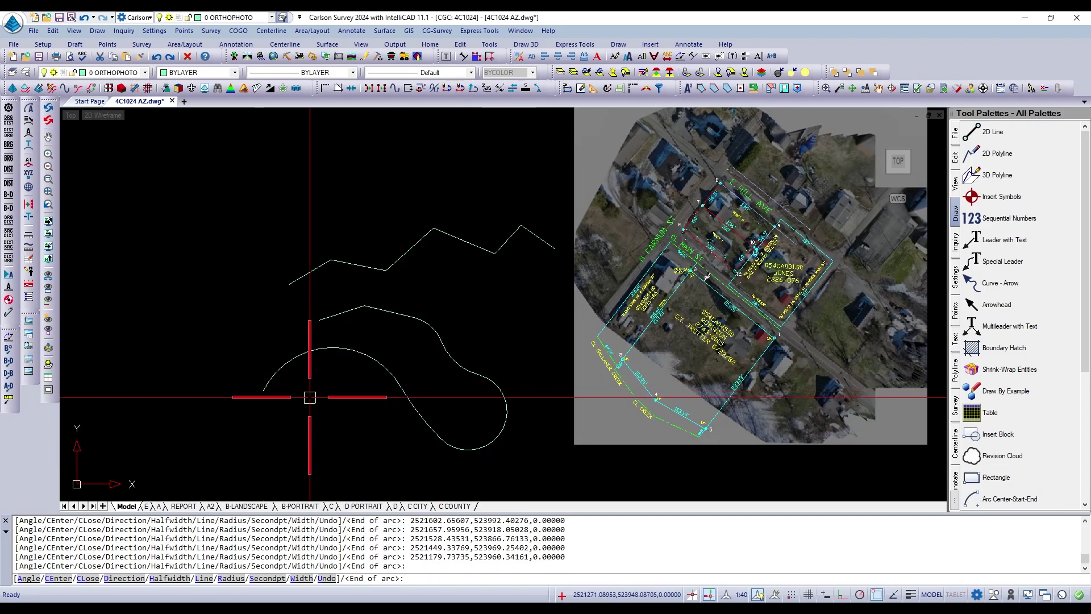
{"action": "key", "text": "Return"}
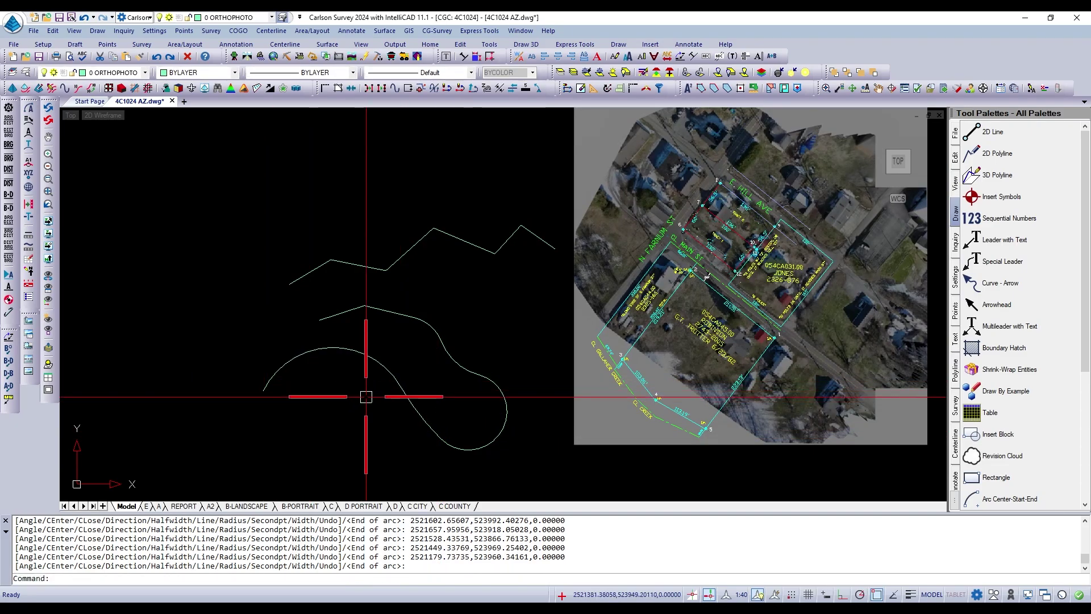
Erase the curved polyline by picking it on one of its arc segments.
{"action": "type", "text": "E"}
{"action": "key", "text": "Return"}
{"action": "left_click", "coordinate": [386, 379]}
{"action": "key", "text": "Return"}
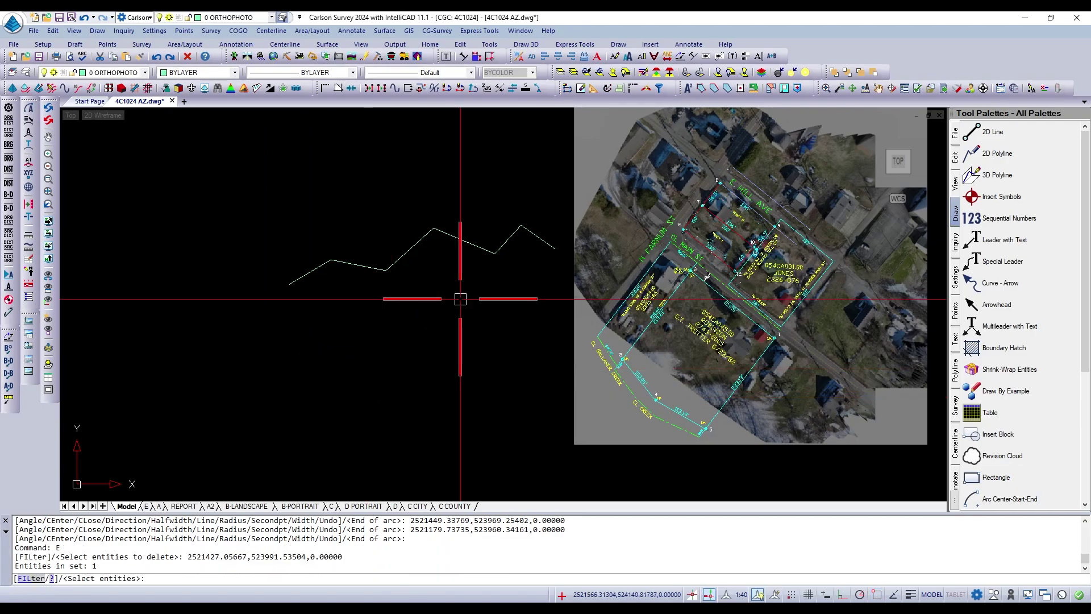
Erase the zigzag polyline with a crossing selection from about 2521729,524356 to 2521242,524094.
{"action": "key", "text": "Return"}
{"action": "left_click", "coordinate": [544, 189]}
{"action": "left_click", "coordinate": [297, 321]}
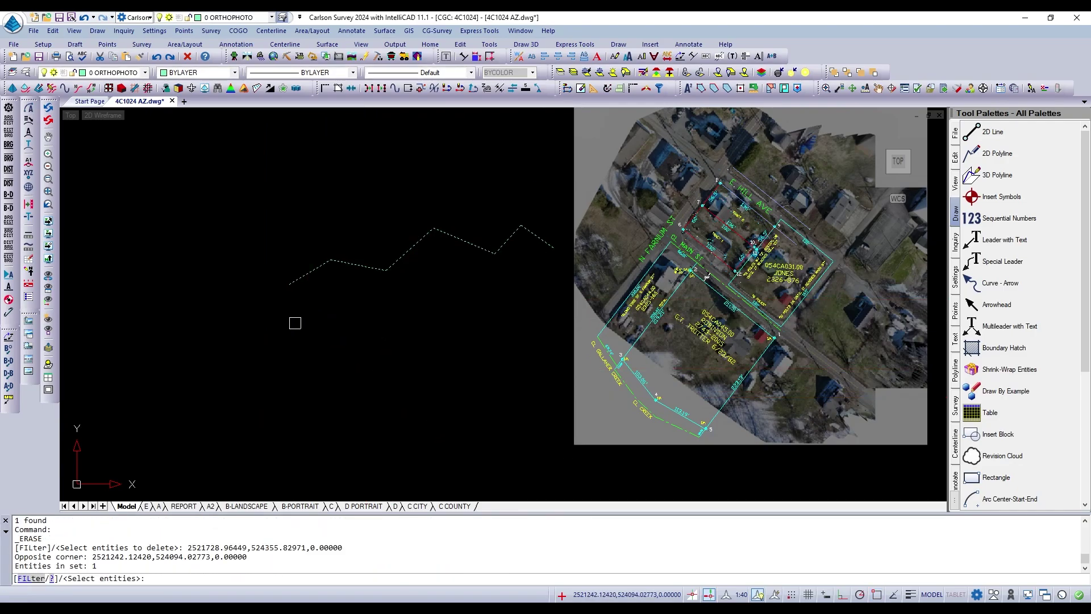
{"action": "scroll", "coordinate": [513, 347], "scroll_direction": "down", "scroll_amount": 1}
{"action": "key", "text": "Return"}
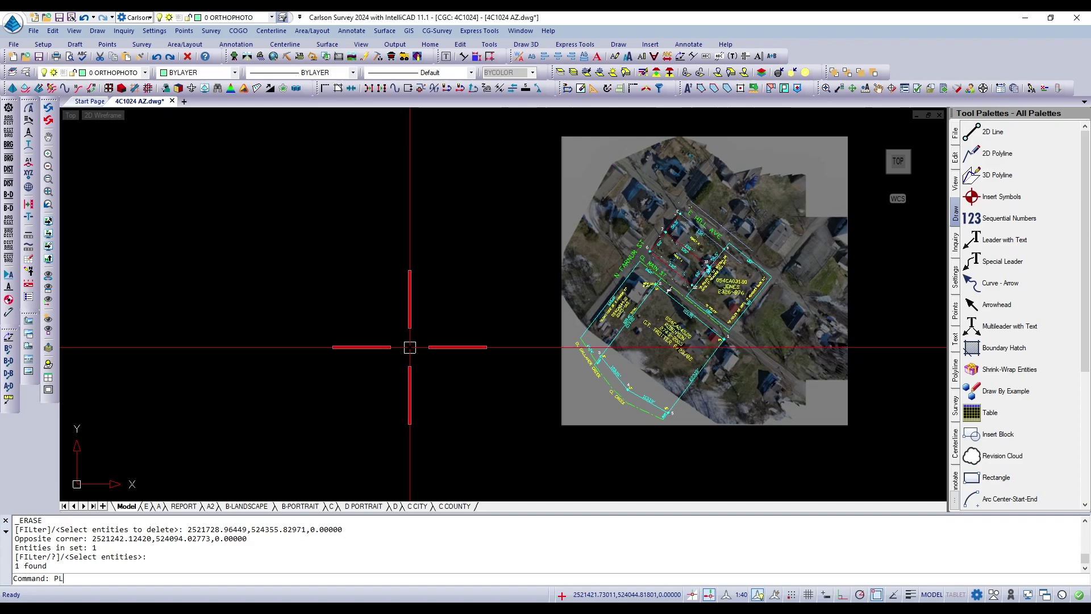
Start a polyline in the empty area west of the orthophoto with a straight segment from about 2521210,524045 to 2521405,524181.
{"action": "type", "text": "PL"}
{"action": "key", "text": "Return"}
{"action": "left_click", "coordinate": [322, 346]}
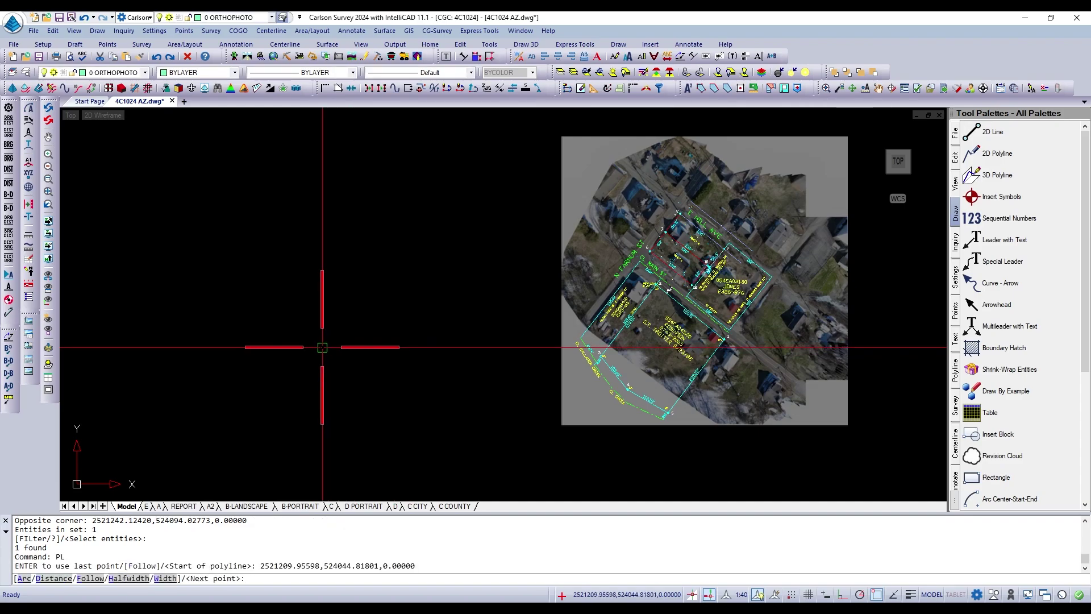
{"action": "left_click", "coordinate": [403, 291]}
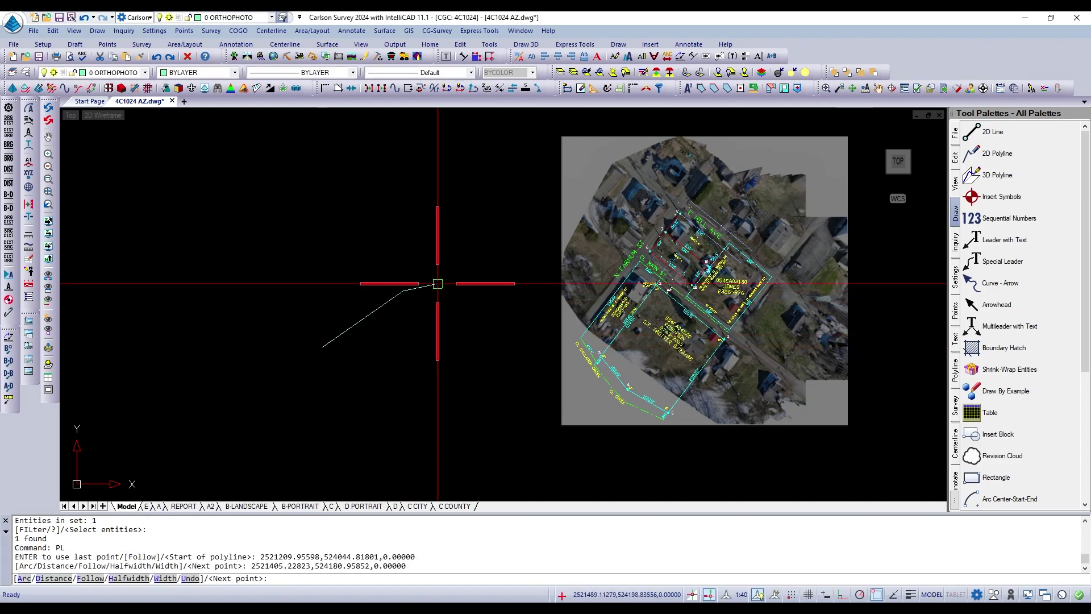
Continue the polyline in Arc mode with three arcs ending at about 2521583,524158, 2521486,523980 and 2521347,523881.
{"action": "type", "text": "A"}
{"action": "key", "text": "Return"}
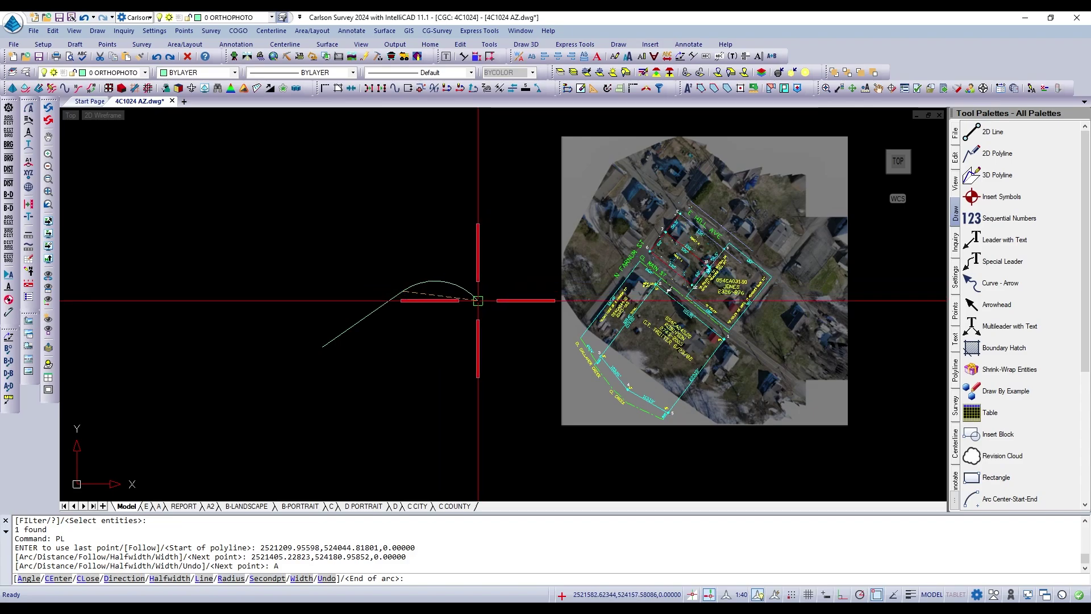
{"action": "left_click", "coordinate": [476, 301]}
{"action": "left_click", "coordinate": [437, 374]}
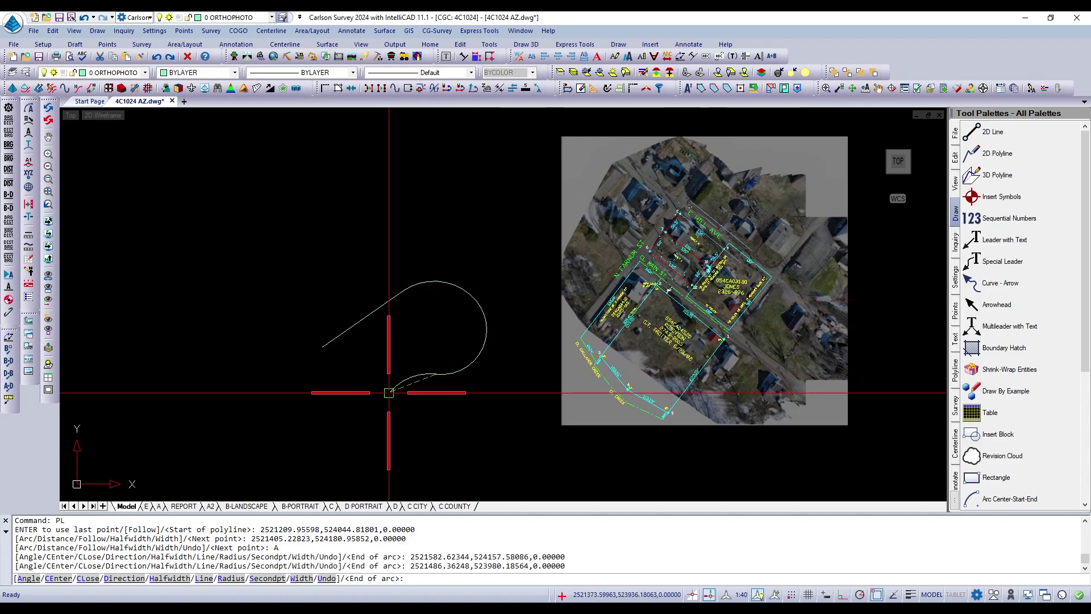
{"action": "left_click", "coordinate": [378, 414]}
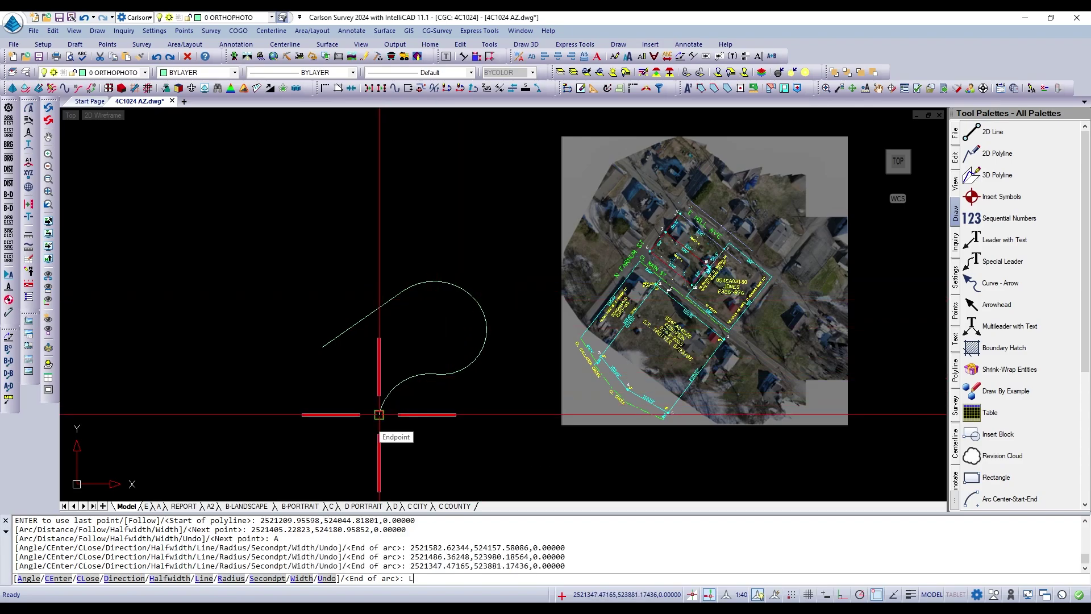
Switch the polyline to Line mode, add segments to about 2521243,523898 and 2521275,523995, and close it.
{"action": "type", "text": "L"}
{"action": "key", "text": "Return"}
{"action": "left_click", "coordinate": [336, 407]}
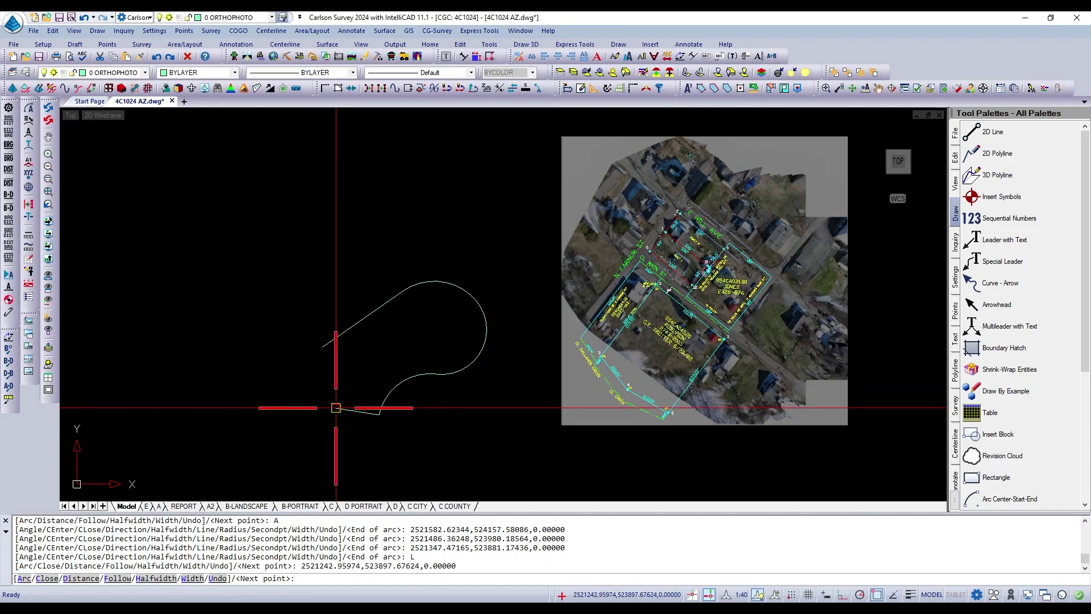
{"action": "scroll", "coordinate": [345, 358], "scroll_direction": "up", "scroll_amount": 1}
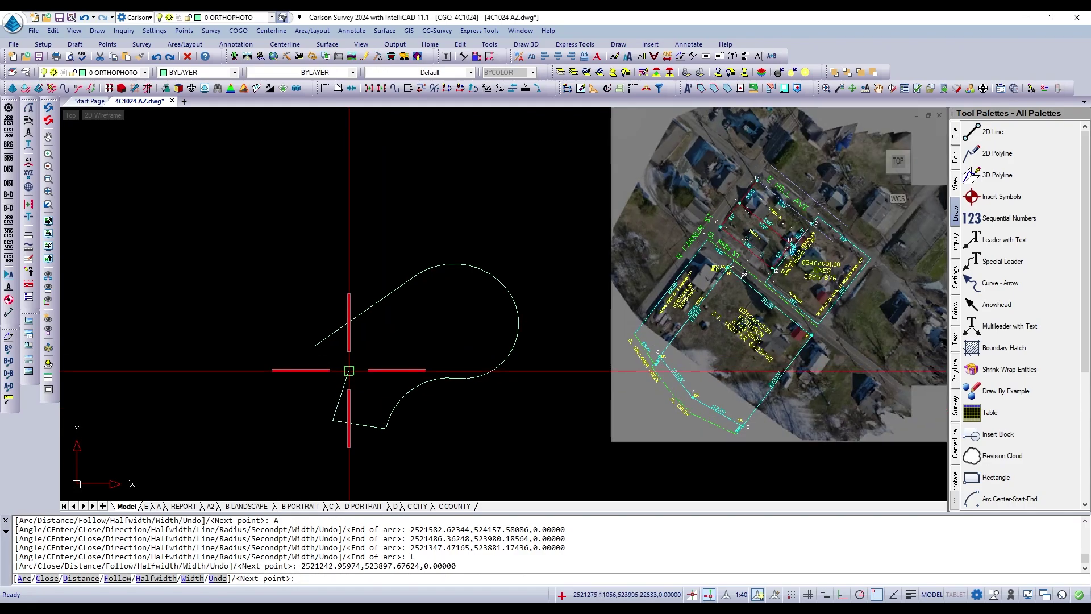
{"action": "left_click", "coordinate": [349, 370]}
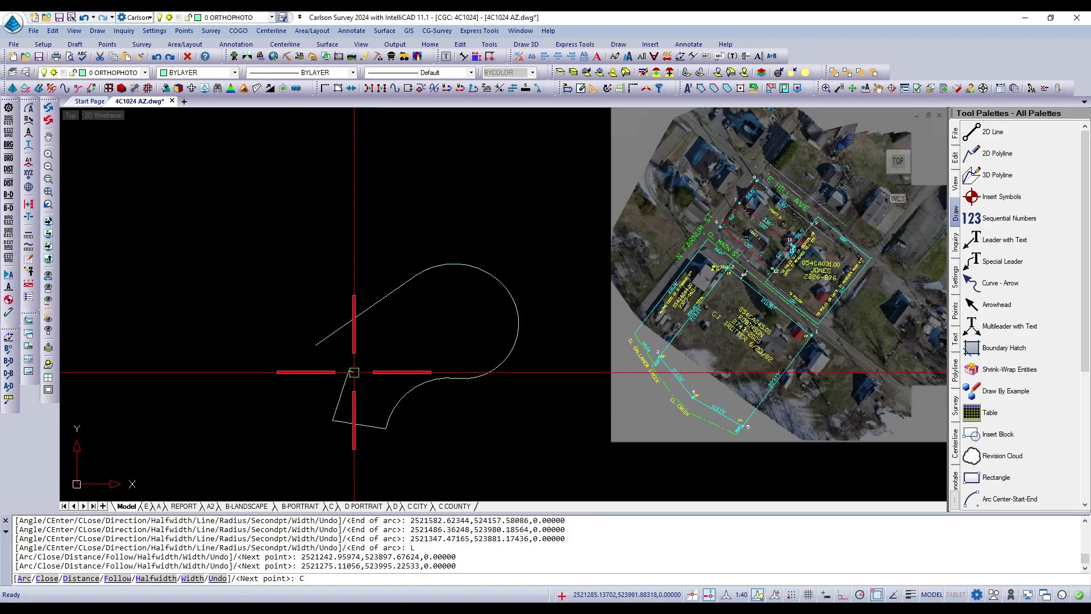
{"action": "key", "text": "Return"}
Erase the closed polyline by picking it on its long straight segment.
{"action": "left_click", "coordinate": [361, 309]}
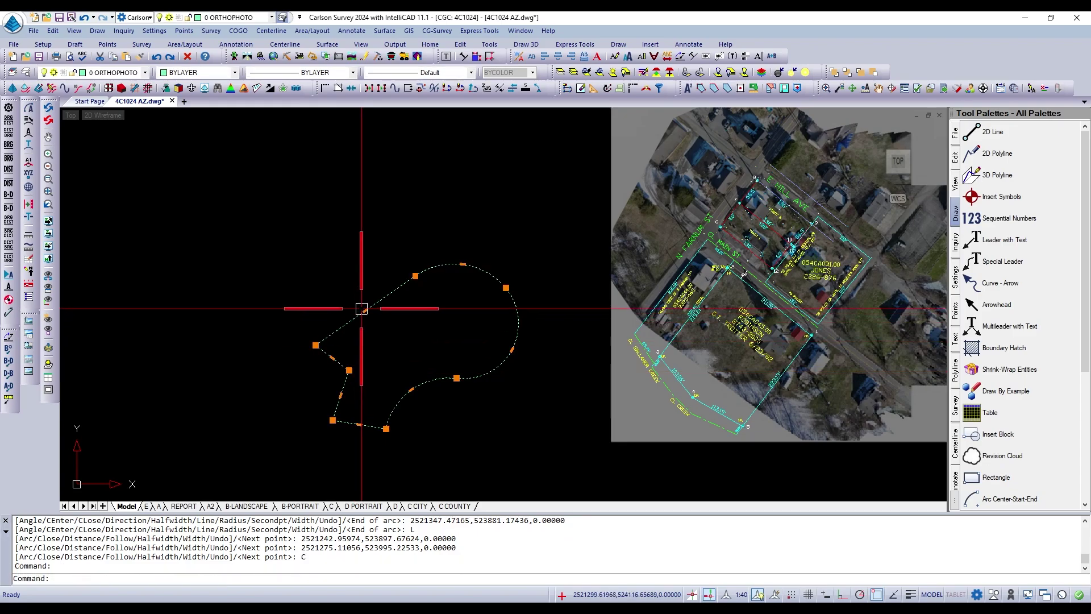
{"action": "key", "text": "Escape"}
{"action": "type", "text": "E"}
{"action": "key", "text": "Return"}
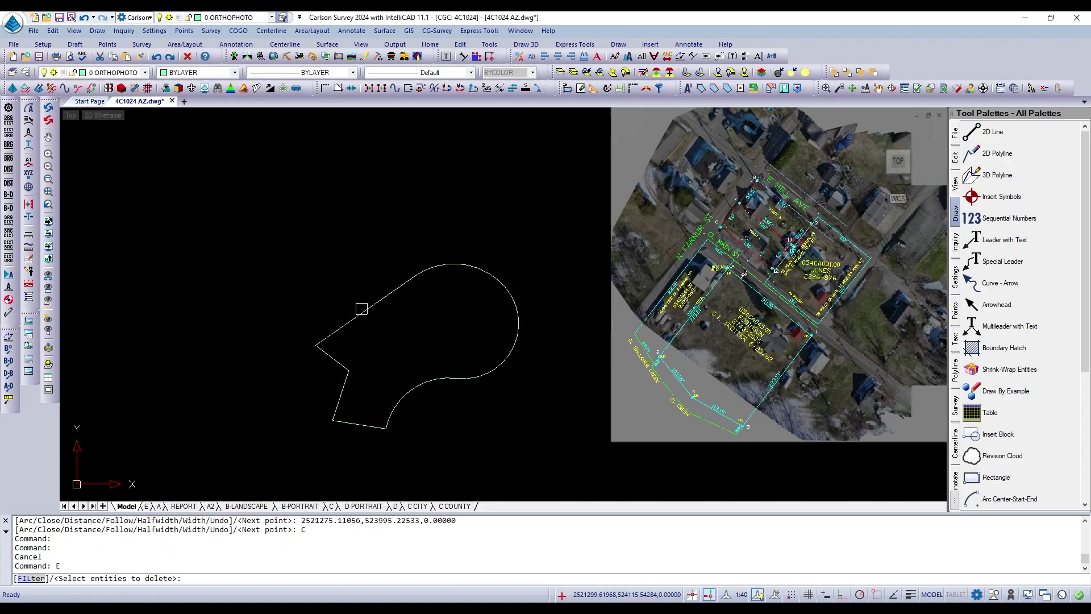
{"action": "left_click", "coordinate": [362, 309]}
{"action": "key", "text": "Return"}
Examine the orthophoto around the house on Tract 2, near the snow edge beside E Hill Ave.
{"action": "scroll", "coordinate": [375, 326], "scroll_direction": "down", "scroll_amount": 4}
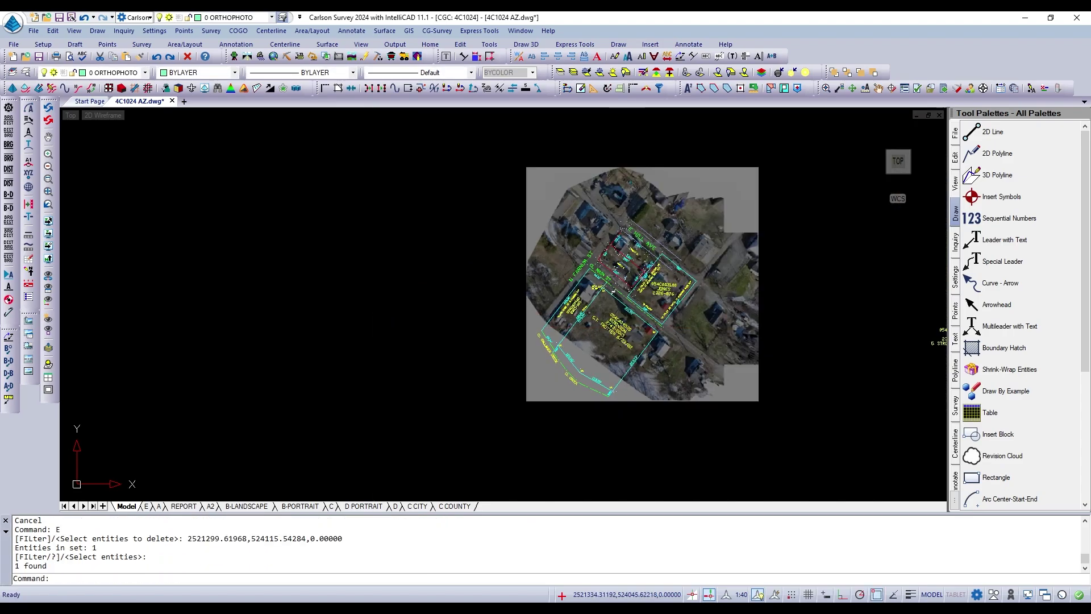
{"action": "scroll", "coordinate": [507, 288], "scroll_direction": "up", "scroll_amount": 3}
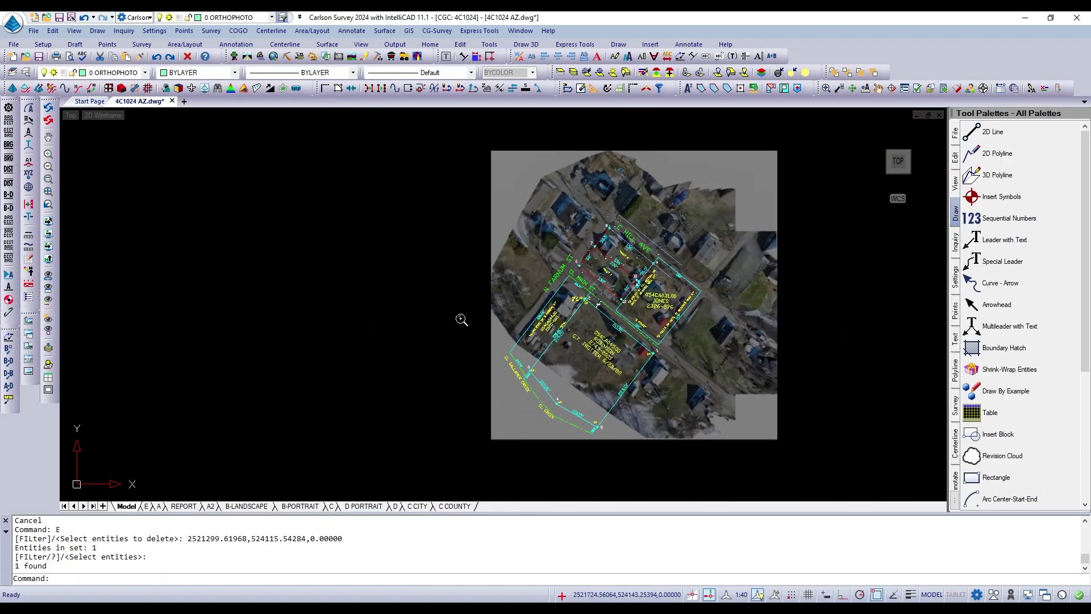
{"action": "scroll", "coordinate": [441, 319], "scroll_direction": "down", "scroll_amount": 3}
{"action": "scroll", "coordinate": [526, 296], "scroll_direction": "up", "scroll_amount": 5}
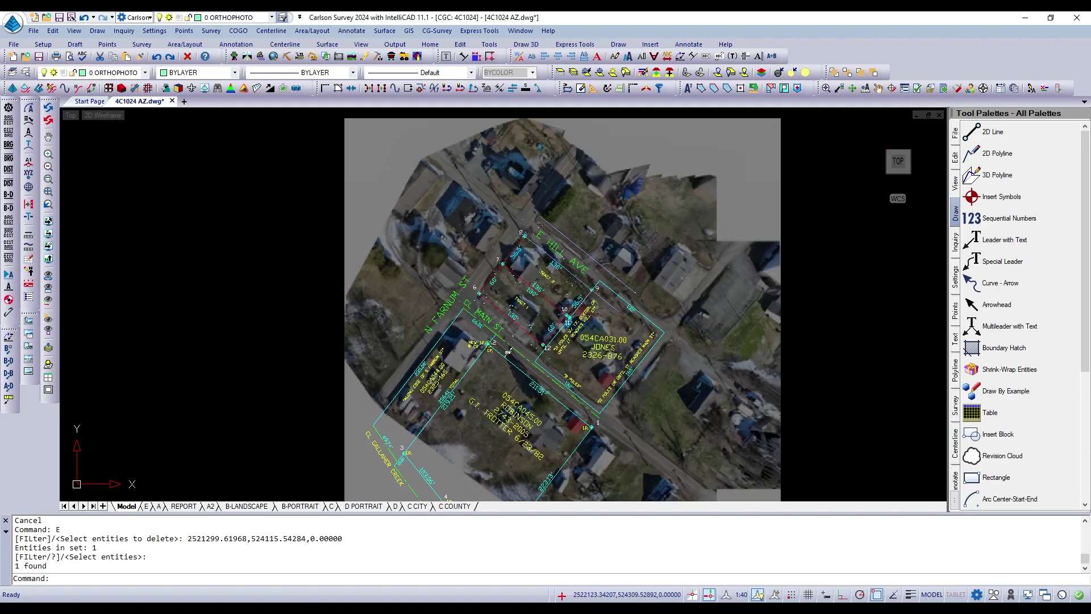
{"action": "scroll", "coordinate": [529, 238], "scroll_direction": "up", "scroll_amount": 6}
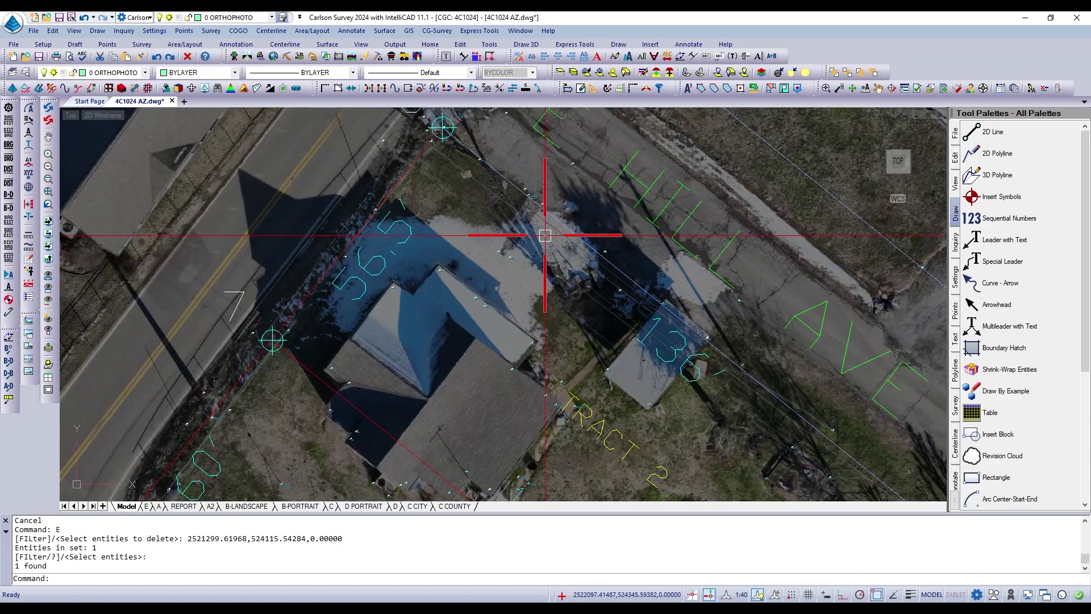
{"action": "scroll", "coordinate": [544, 235], "scroll_direction": "down", "scroll_amount": 3}
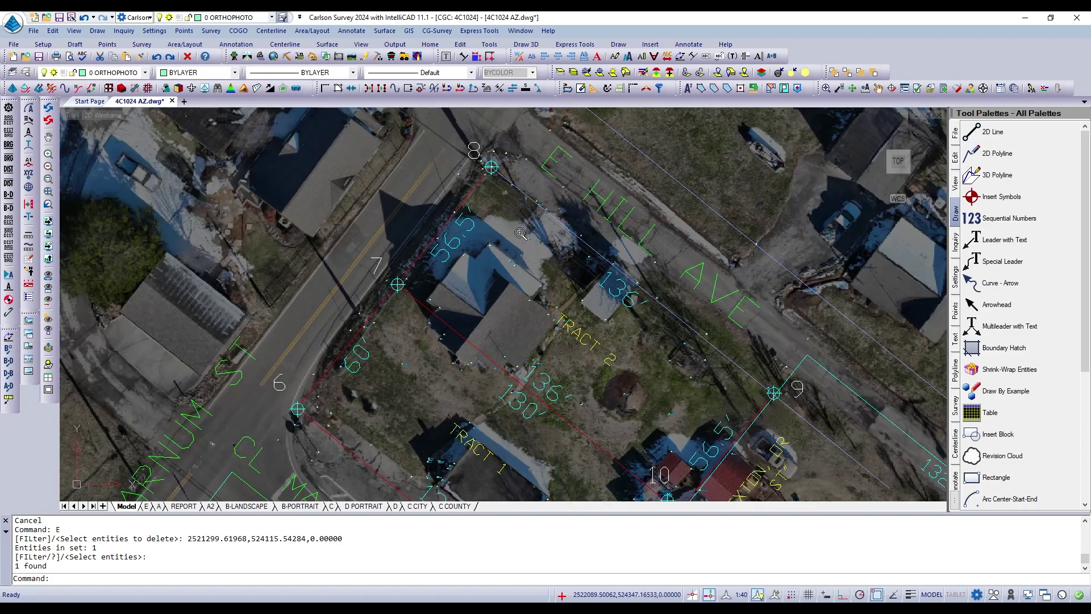
{"action": "scroll", "coordinate": [521, 233], "scroll_direction": "down", "scroll_amount": 3}
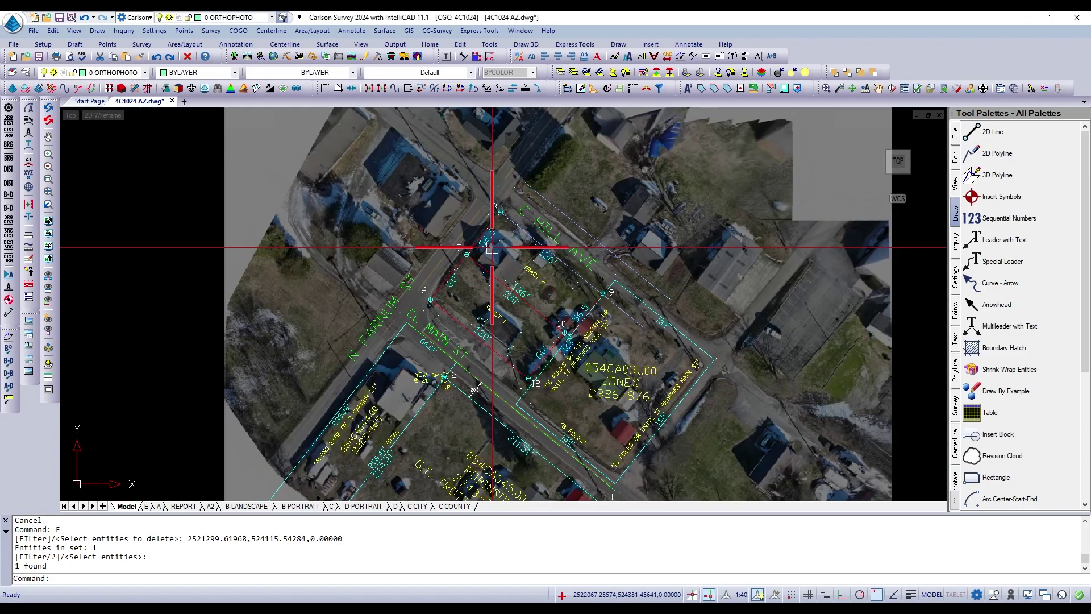
{"action": "scroll", "coordinate": [526, 228], "scroll_direction": "up", "scroll_amount": 2}
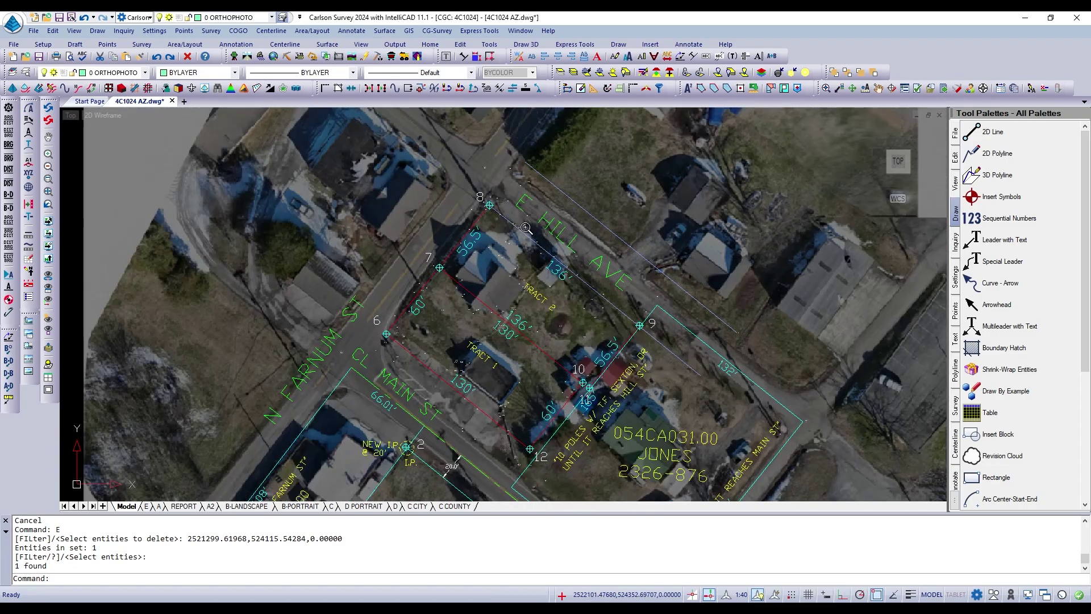
{"action": "scroll", "coordinate": [525, 226], "scroll_direction": "up", "scroll_amount": 5}
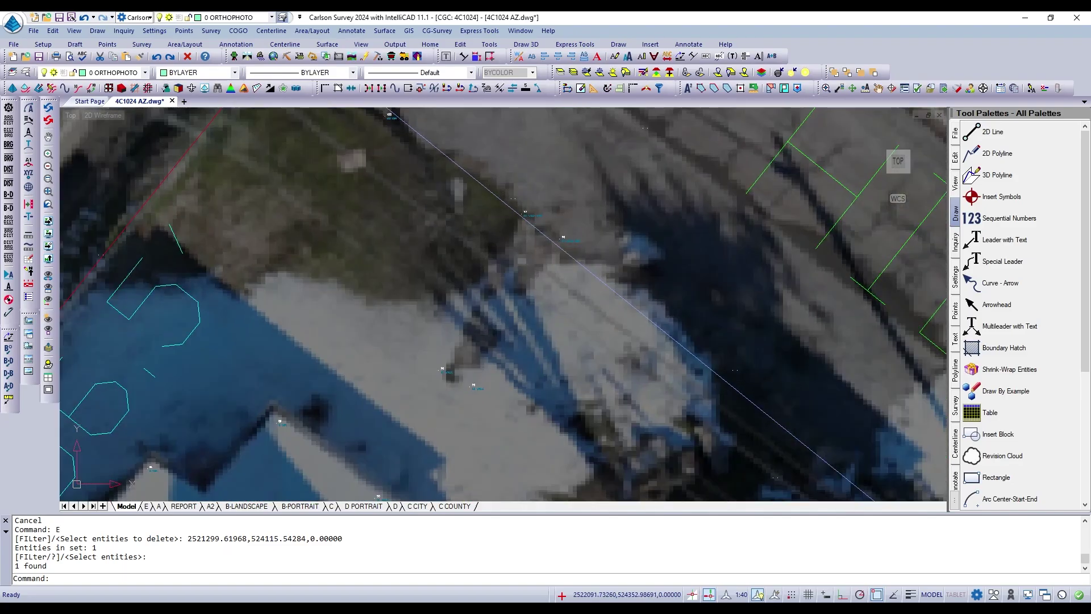
{"action": "scroll", "coordinate": [493, 226], "scroll_direction": "down", "scroll_amount": 1}
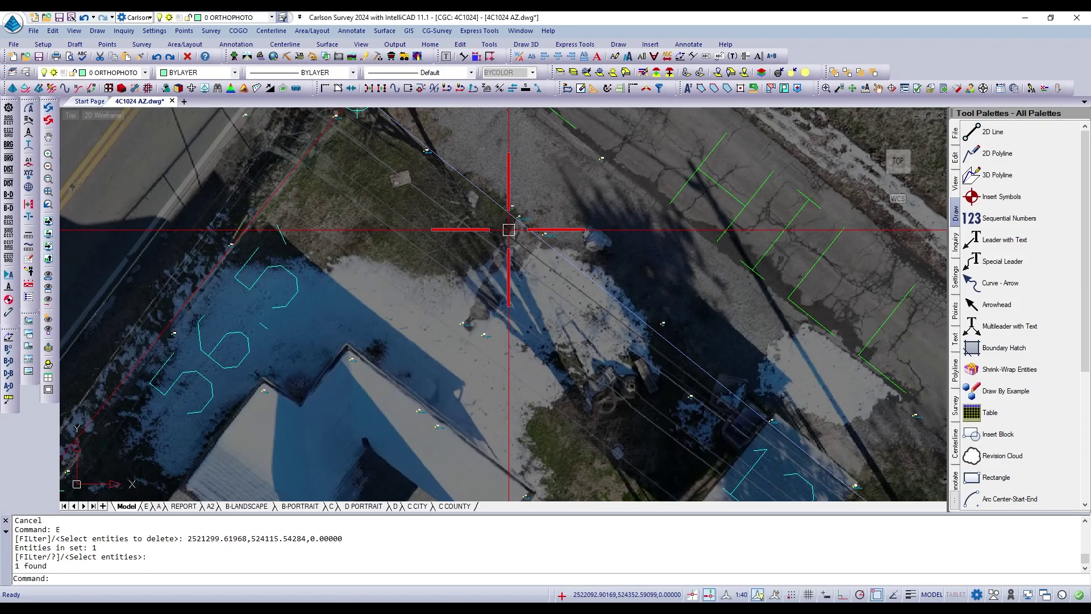
Start a polyline at the snow edge near E Hill Ave with a straight segment from about 2522093.5,524352.9 to 2522091.1,524349.7.
{"action": "key", "text": "Return"}
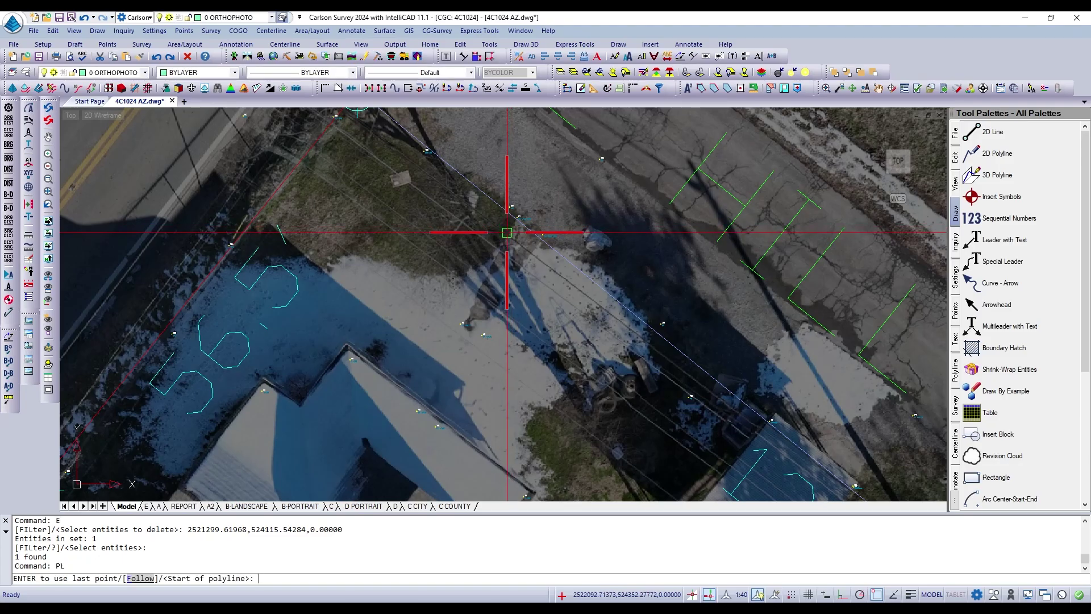
{"action": "left_click", "coordinate": [507, 237]}
{"action": "scroll", "coordinate": [508, 237], "scroll_direction": "up", "scroll_amount": 2}
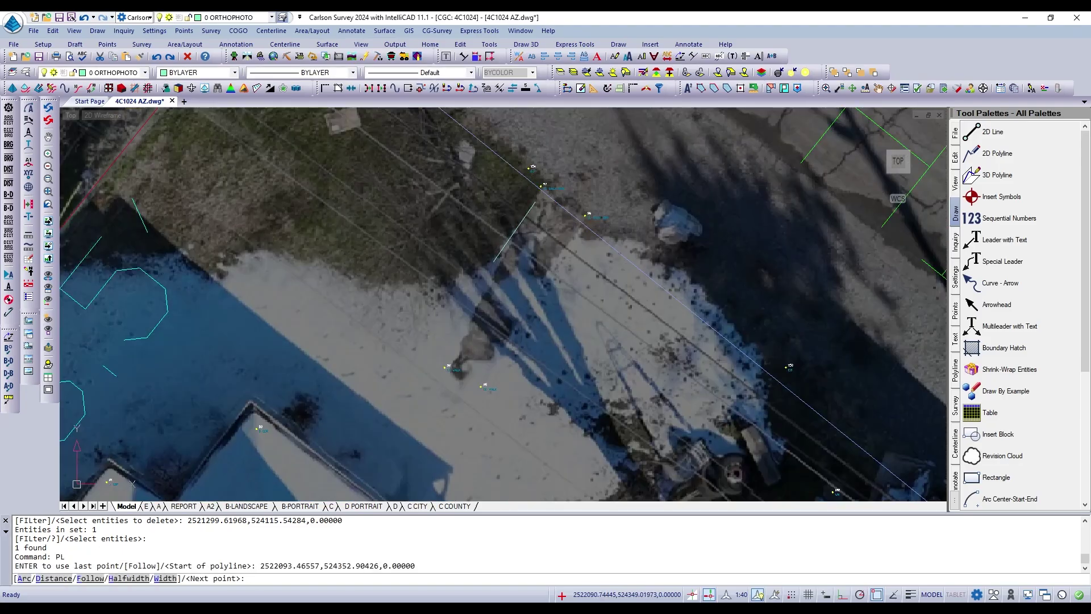
{"action": "left_click", "coordinate": [498, 250]}
{"action": "scroll", "coordinate": [498, 253], "scroll_direction": "down", "scroll_amount": 1}
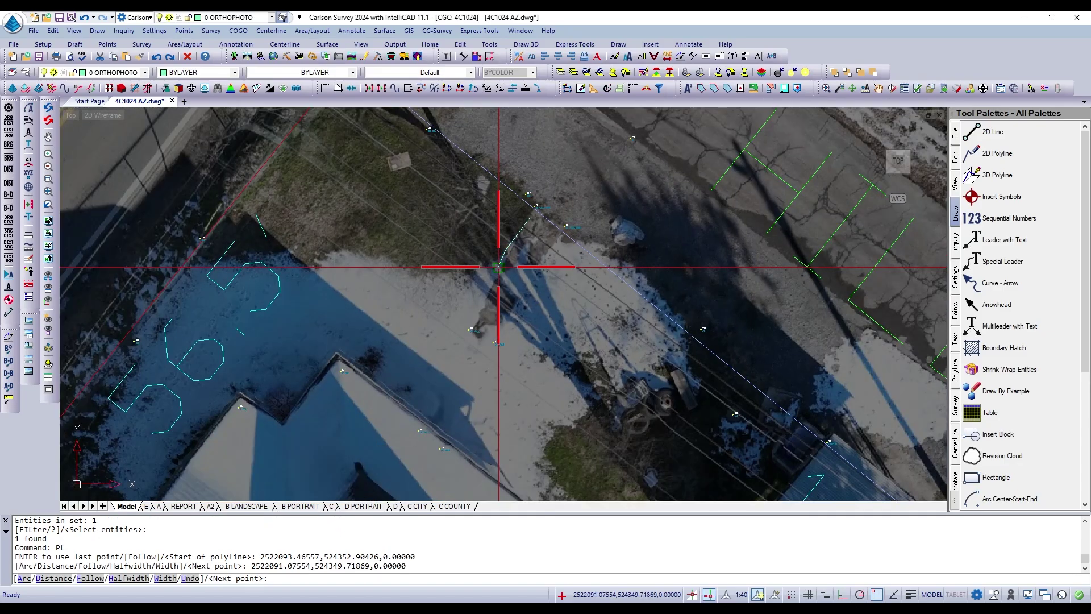
Continue in Arc mode with six arcs along the snow edge through about 2522087,524348, 2522080,524349, 2522071,524350, 2522062,524349 and 2522058,524347 to 2522056,524345.
{"action": "type", "text": "A"}
{"action": "key", "text": "Return"}
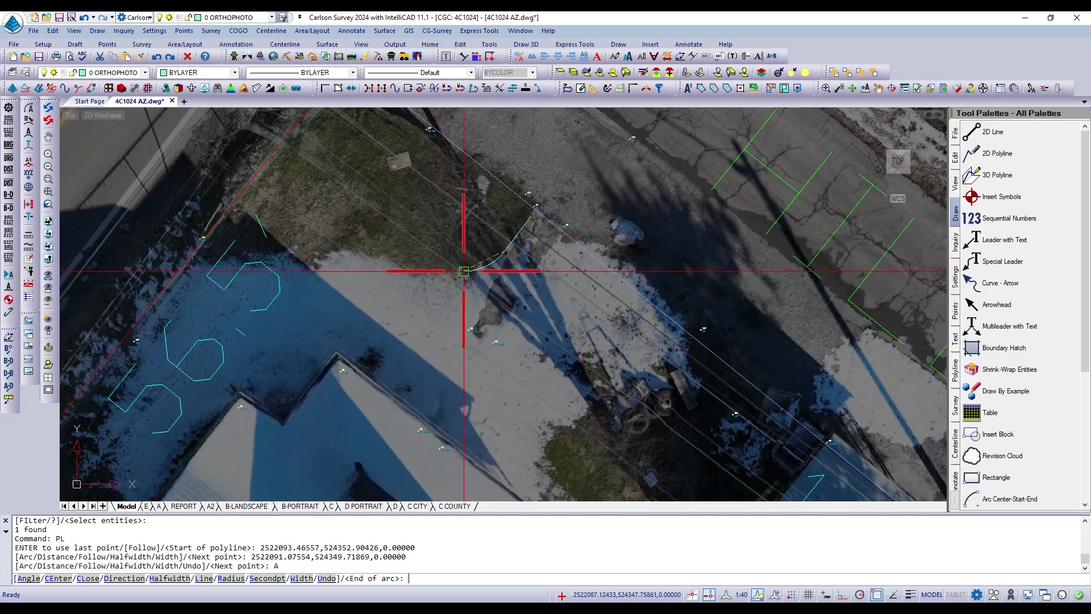
{"action": "left_click", "coordinate": [464, 271]}
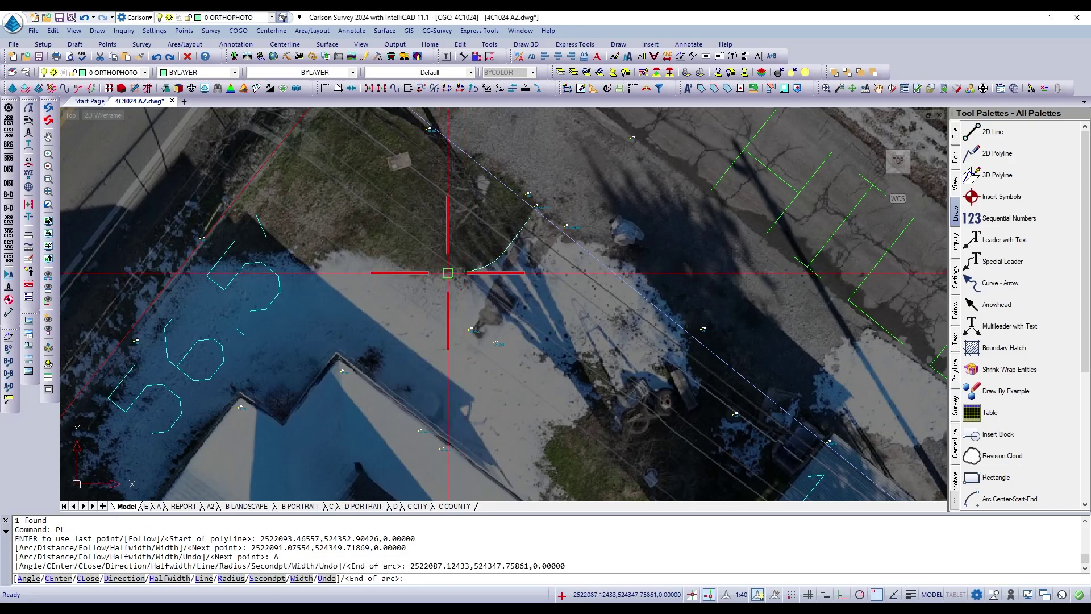
{"action": "left_click", "coordinate": [388, 259]}
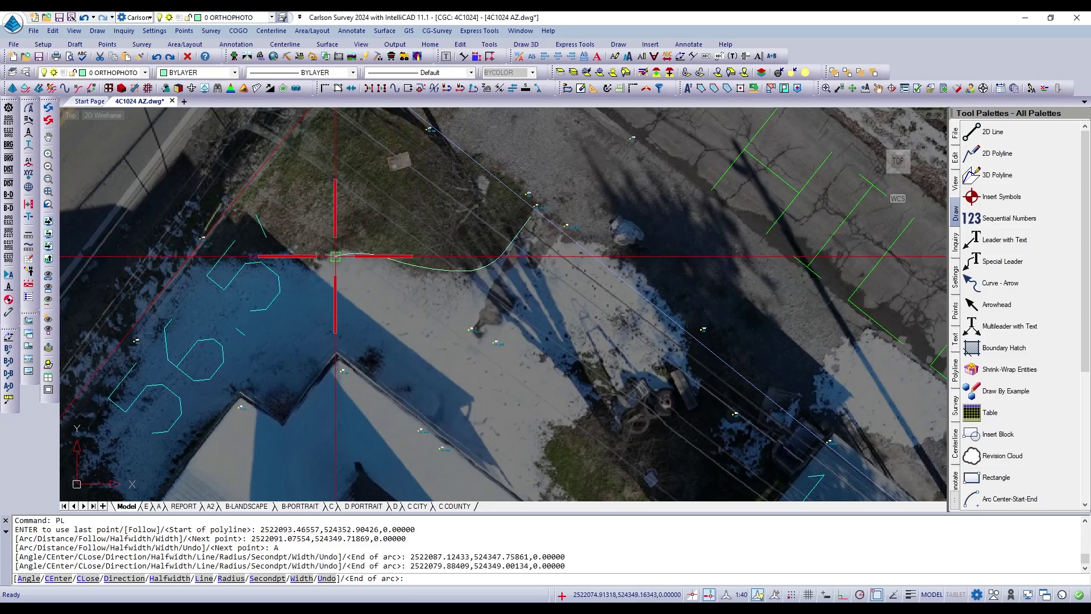
{"action": "left_click", "coordinate": [291, 247]}
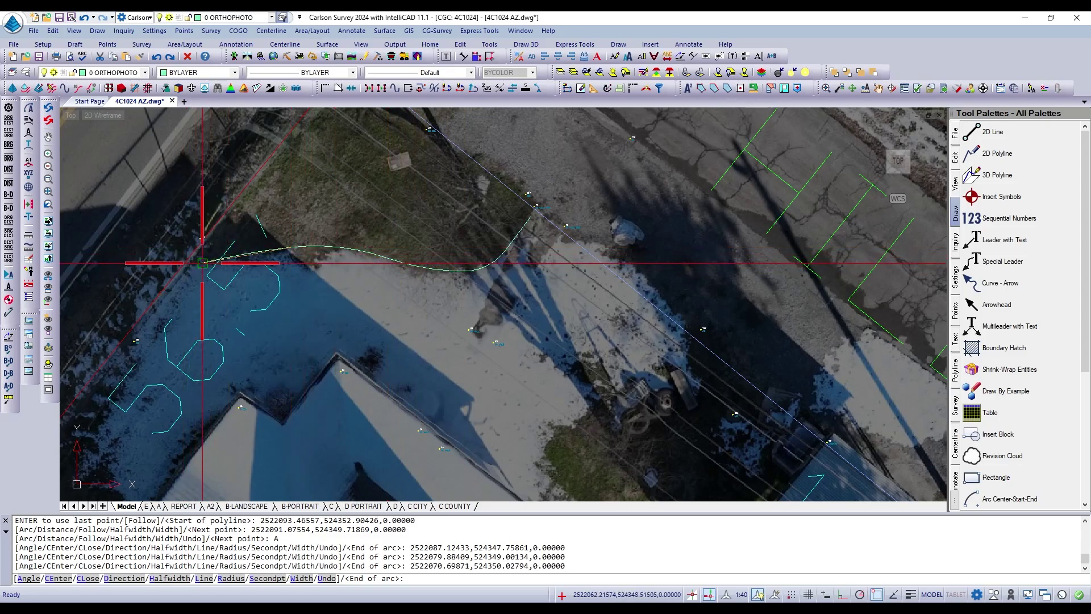
{"action": "left_click", "coordinate": [203, 263]}
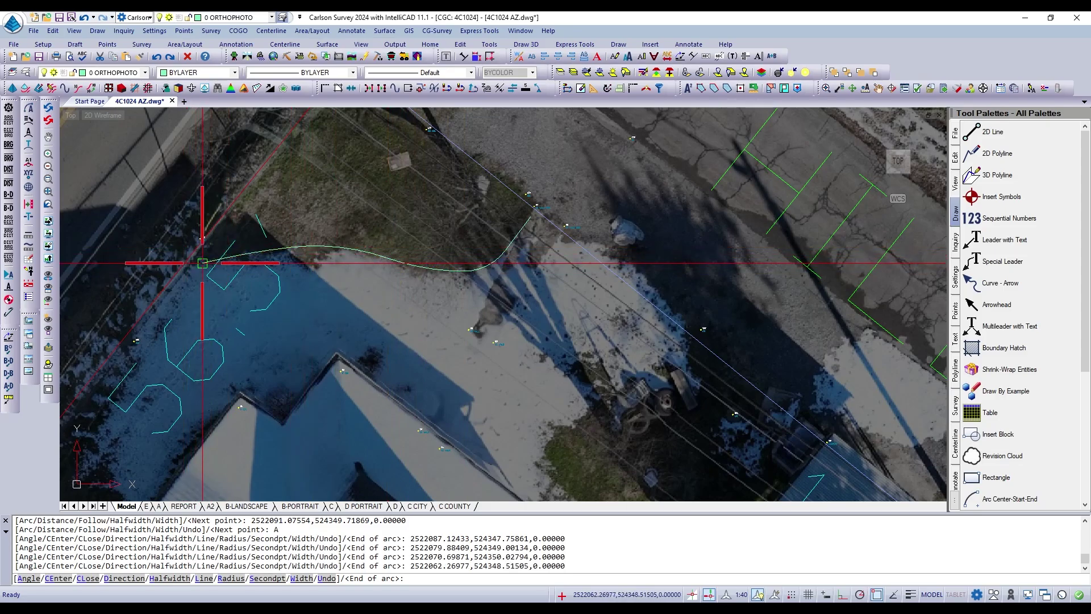
{"action": "left_click", "coordinate": [156, 276]}
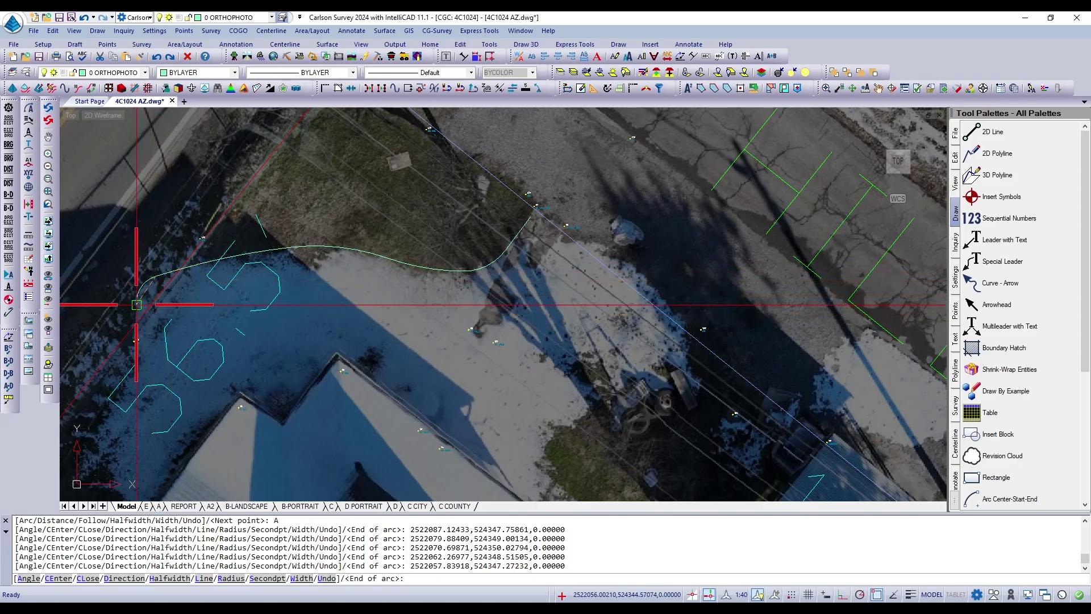
{"action": "left_click", "coordinate": [137, 305]}
Try to extend the curved polyline with three more arcs ending at about 2522055,524339, 2522054,524328 and 2522059,524327.
{"action": "scroll", "coordinate": [142, 304], "scroll_direction": "up", "scroll_amount": 1}
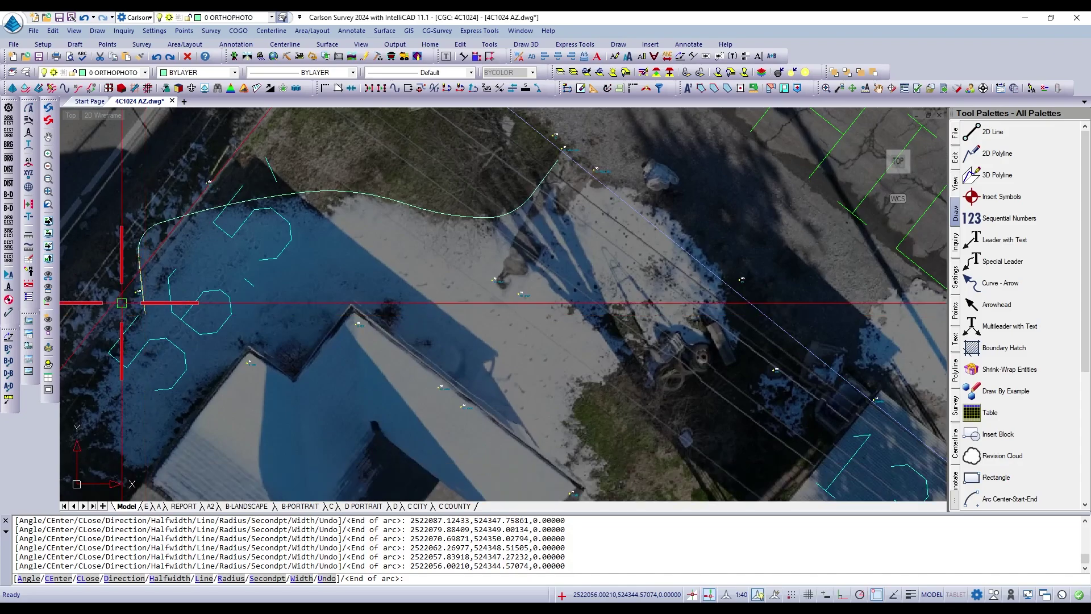
{"action": "scroll", "coordinate": [185, 283], "scroll_direction": "down", "scroll_amount": 2}
{"action": "scroll", "coordinate": [190, 280], "scroll_direction": "up", "scroll_amount": 1}
{"action": "scroll", "coordinate": [349, 310], "scroll_direction": "down", "scroll_amount": 2}
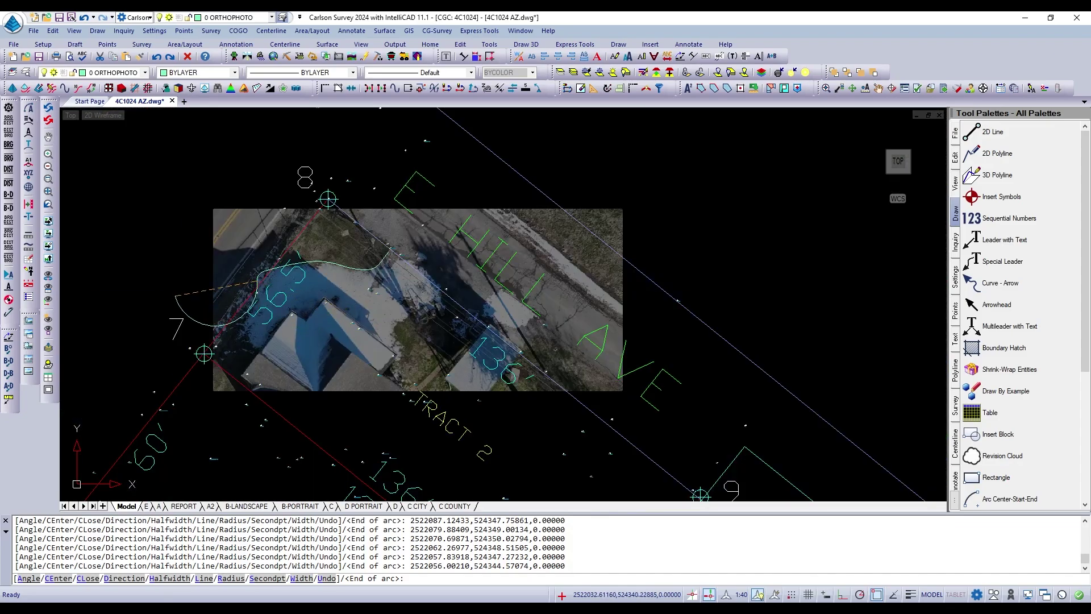
{"action": "scroll", "coordinate": [176, 296], "scroll_direction": "up", "scroll_amount": 1}
{"action": "scroll", "coordinate": [243, 288], "scroll_direction": "up", "scroll_amount": 1}
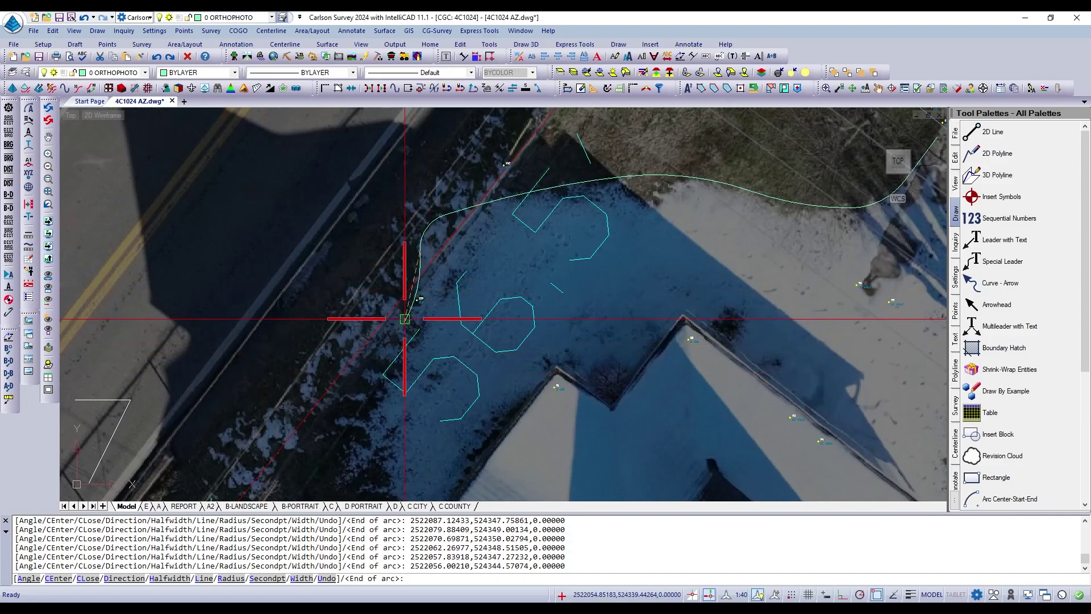
{"action": "scroll", "coordinate": [401, 340], "scroll_direction": "down", "scroll_amount": 2}
{"action": "scroll", "coordinate": [395, 368], "scroll_direction": "up", "scroll_amount": 1}
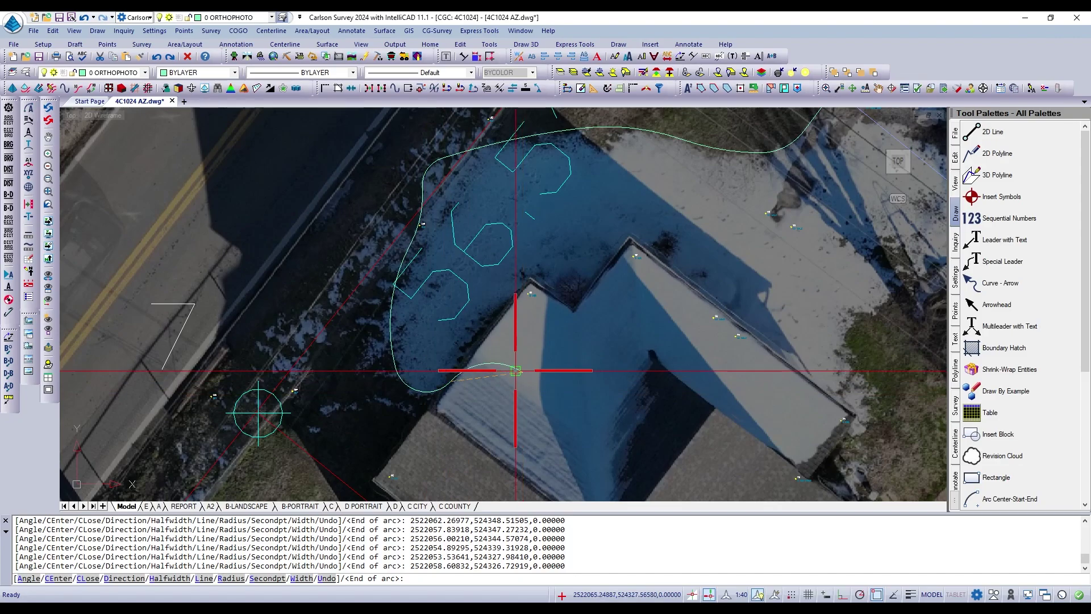
Undo the last three arcs within the running polyline command.
{"action": "key", "text": "Return"}
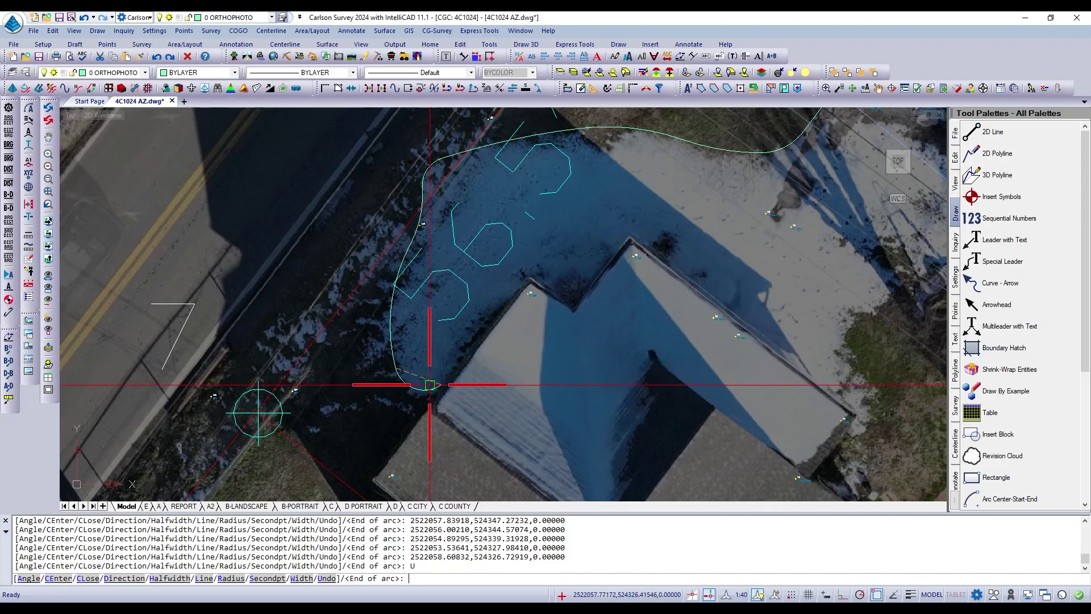
{"action": "type", "text": "U"}
{"action": "key", "text": "Return"}
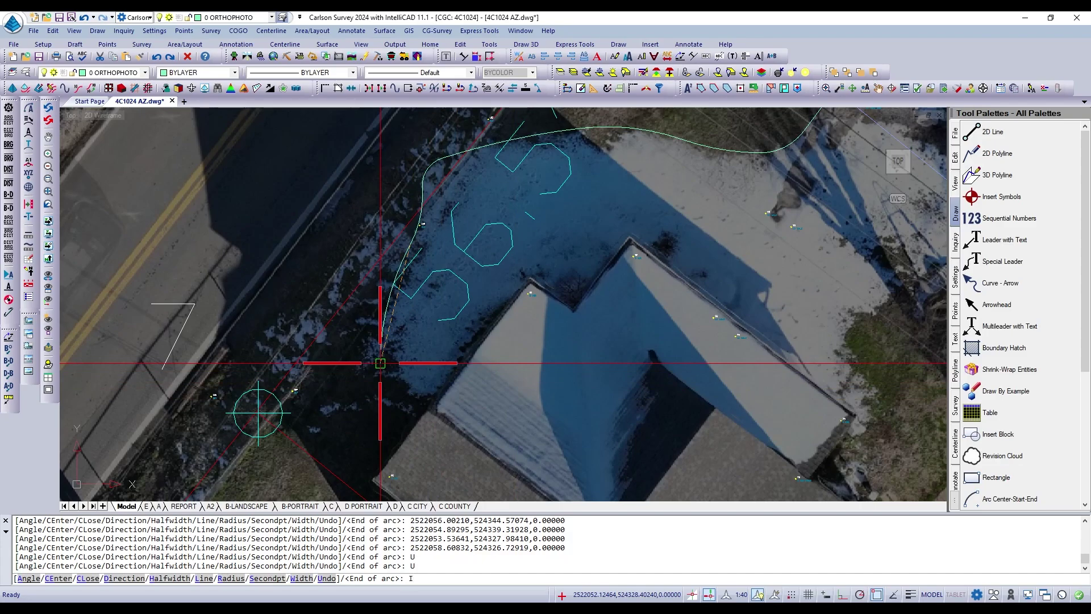
{"action": "key", "text": "Return"}
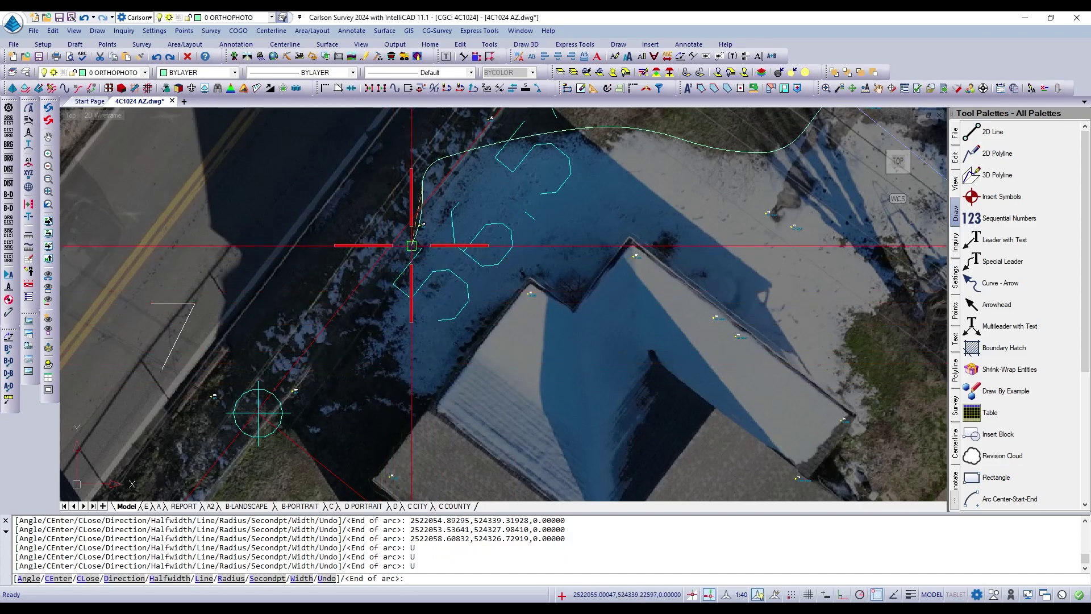
{"action": "left_click", "coordinate": [400, 273]}
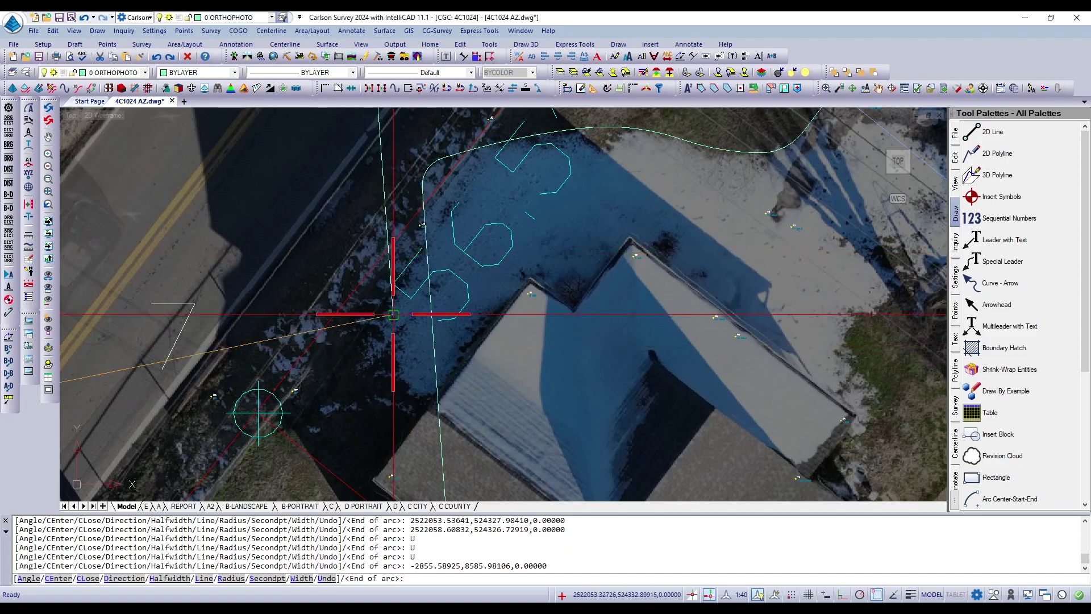
{"action": "type", "text": "U"}
{"action": "key", "text": "Return"}
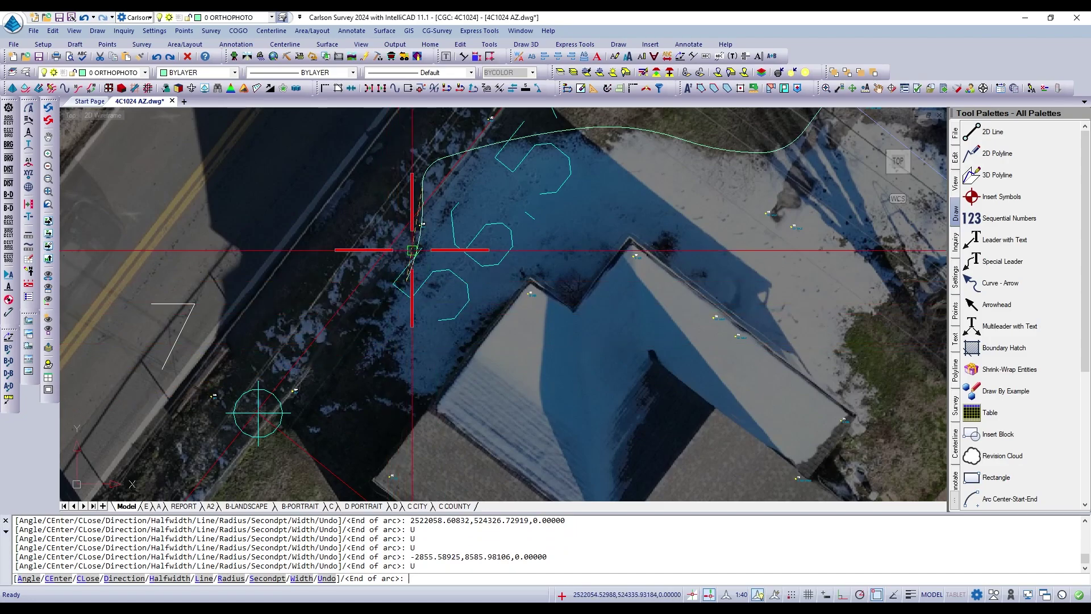
Continue the curved polyline with four arcs through about 2522055,524339, 2522053,524332 and 2522056,524326 to 2522058,524327 beside the house.
{"action": "scroll", "coordinate": [402, 244], "scroll_direction": "up", "scroll_amount": 2}
{"action": "left_click", "coordinate": [412, 245]}
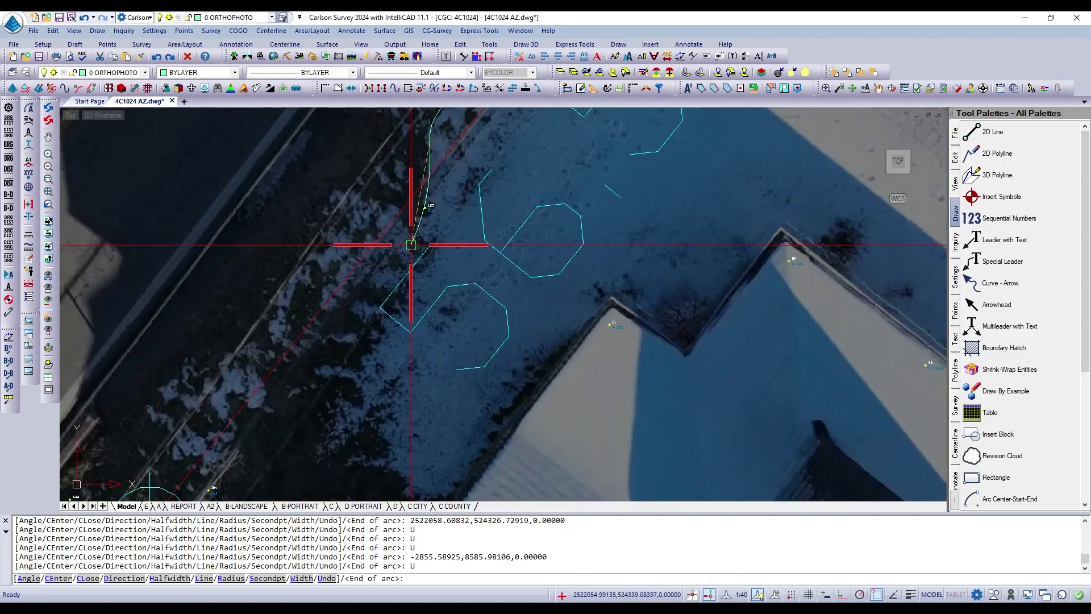
{"action": "left_click", "coordinate": [368, 367]}
{"action": "scroll", "coordinate": [369, 369], "scroll_direction": "down", "scroll_amount": 2}
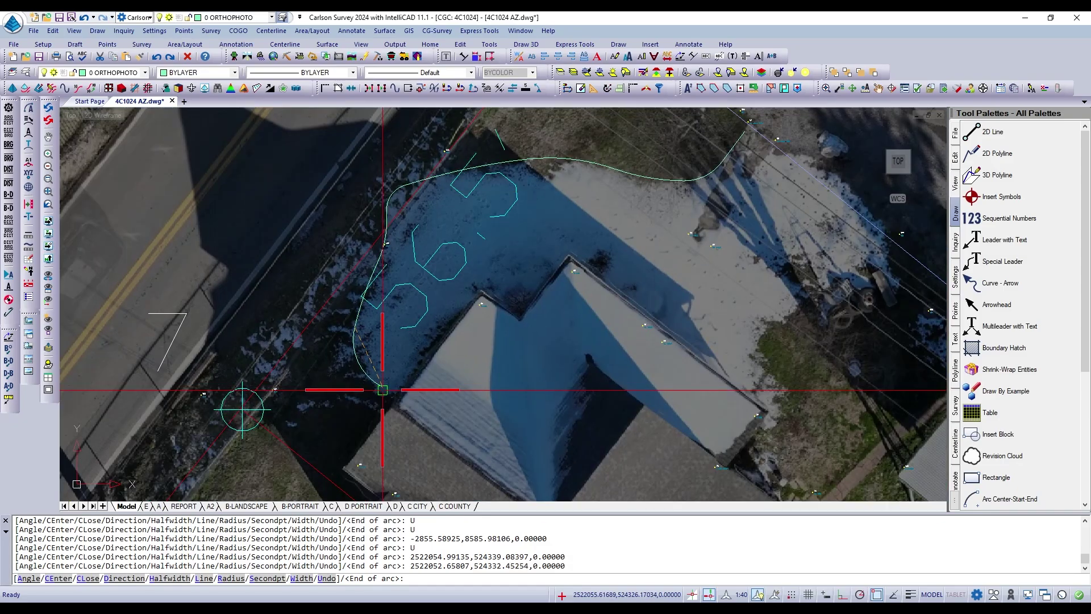
{"action": "left_click", "coordinate": [382, 389]}
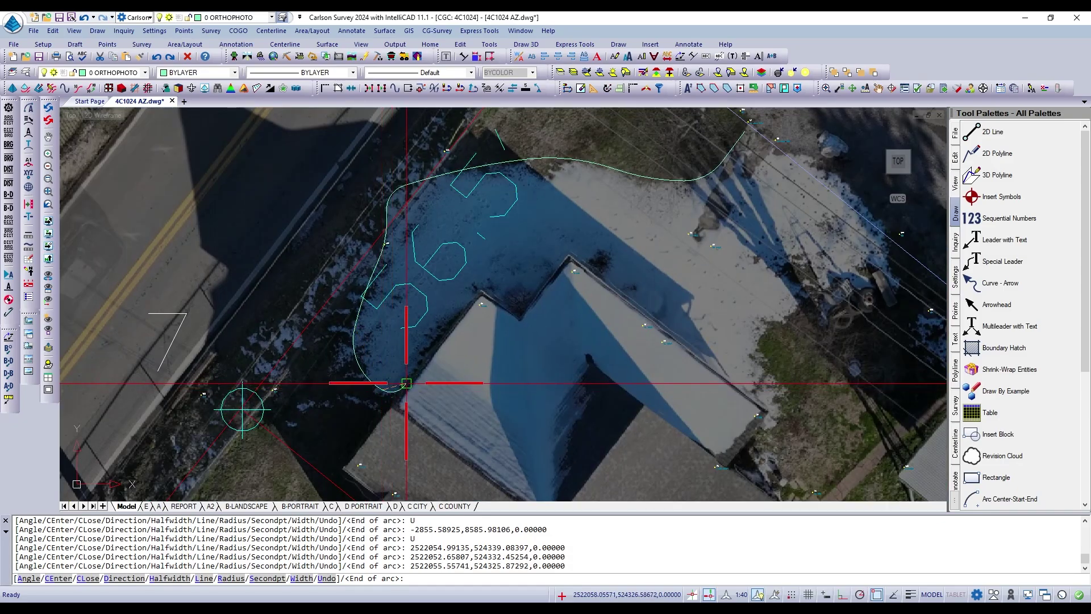
{"action": "left_click", "coordinate": [406, 383]}
Switch the polyline to Line mode, add a straight segment to the house corner near 2522066,524336 and finish it.
{"action": "type", "text": "L"}
{"action": "key", "text": "Return"}
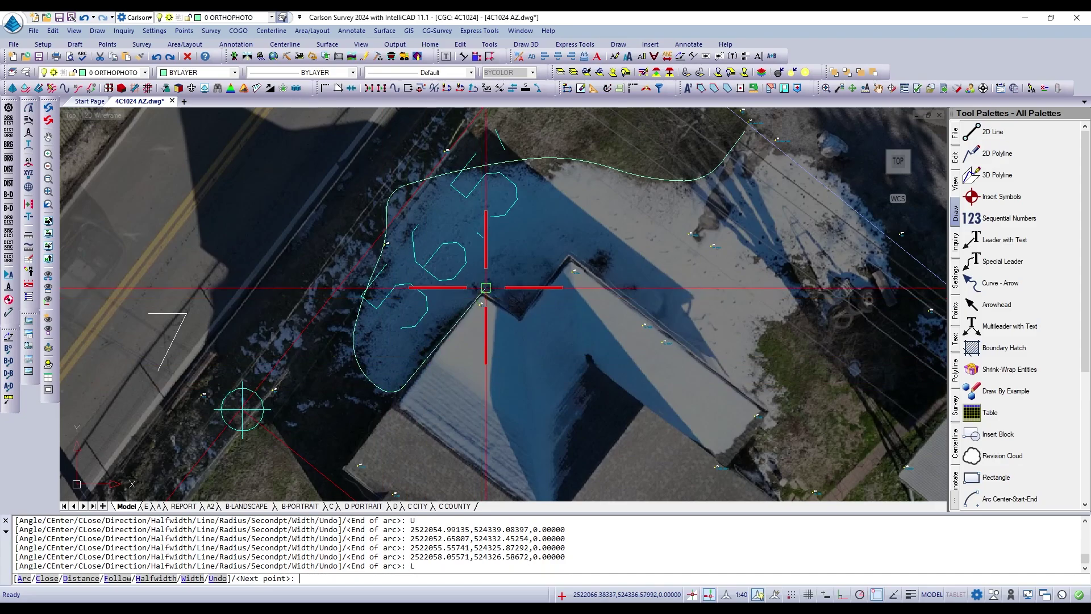
{"action": "left_click", "coordinate": [478, 290]}
{"action": "key", "text": "Return"}
Erase the polyline traced along the snow edge and house wall.
{"action": "scroll", "coordinate": [440, 302], "scroll_direction": "down", "scroll_amount": 3}
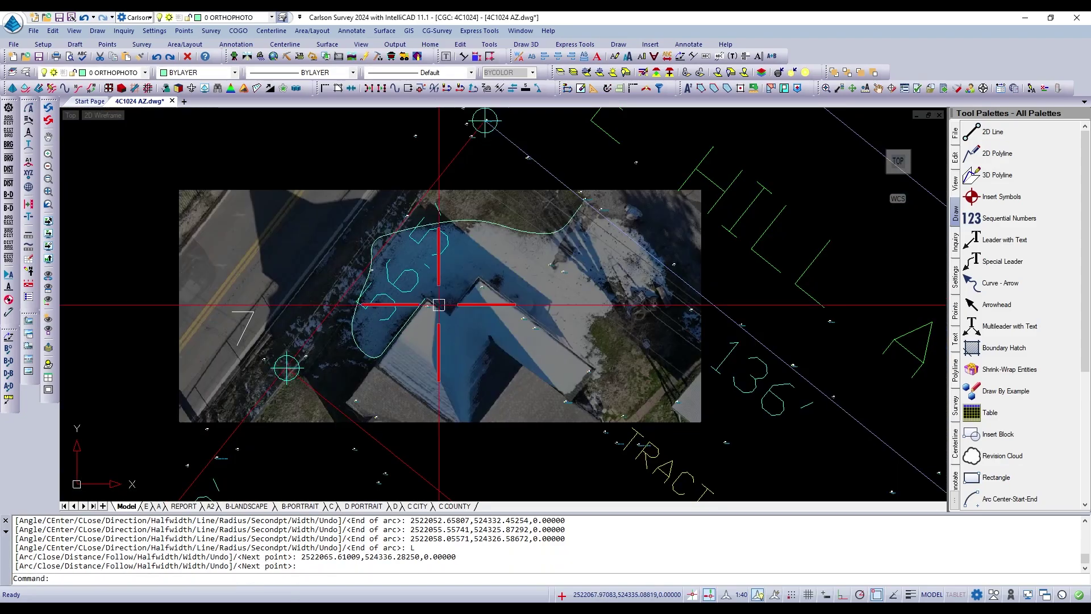
{"action": "type", "text": "E"}
{"action": "key", "text": "Return"}
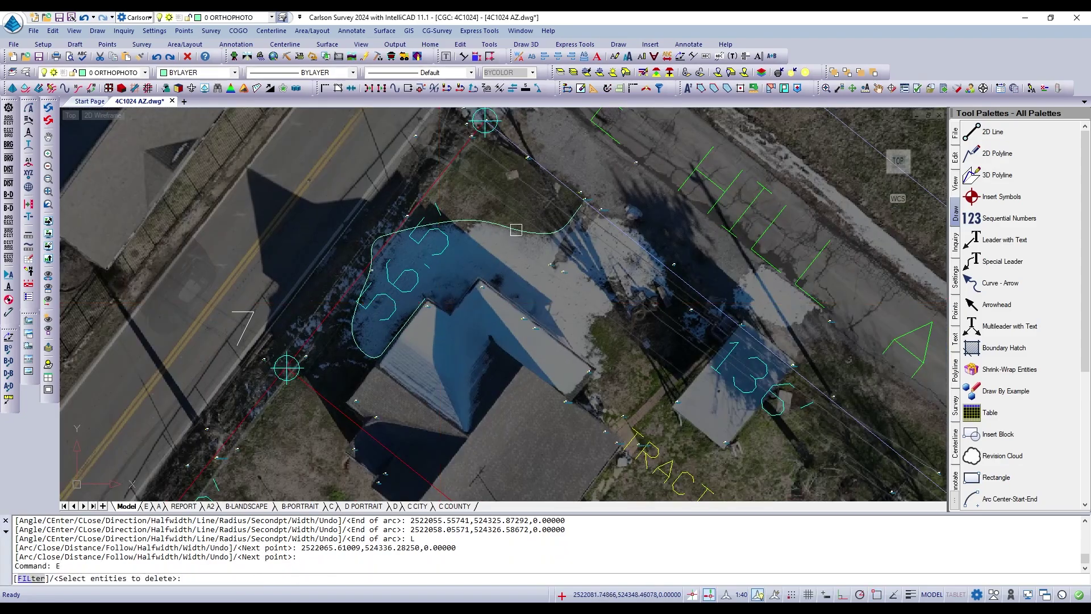
{"action": "left_click", "coordinate": [516, 230]}
{"action": "key", "text": "Return"}
Draw a line in the empty area west of the orthophoto from about 2521147,524154 to 2521345,524264.
{"action": "scroll", "coordinate": [516, 229], "scroll_direction": "down", "scroll_amount": 5}
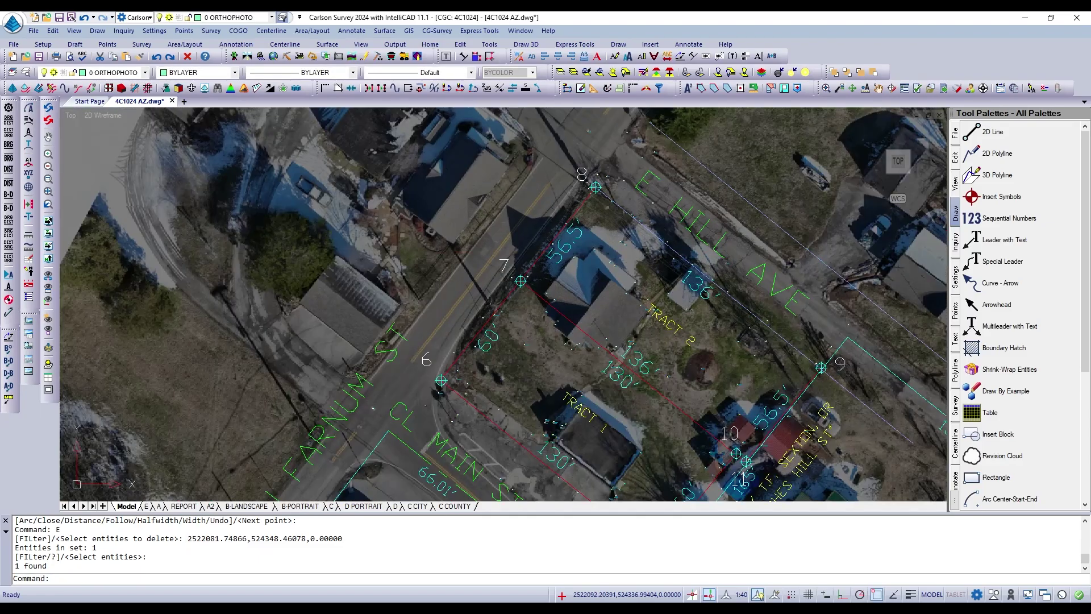
{"action": "scroll", "coordinate": [607, 319], "scroll_direction": "down", "scroll_amount": 4}
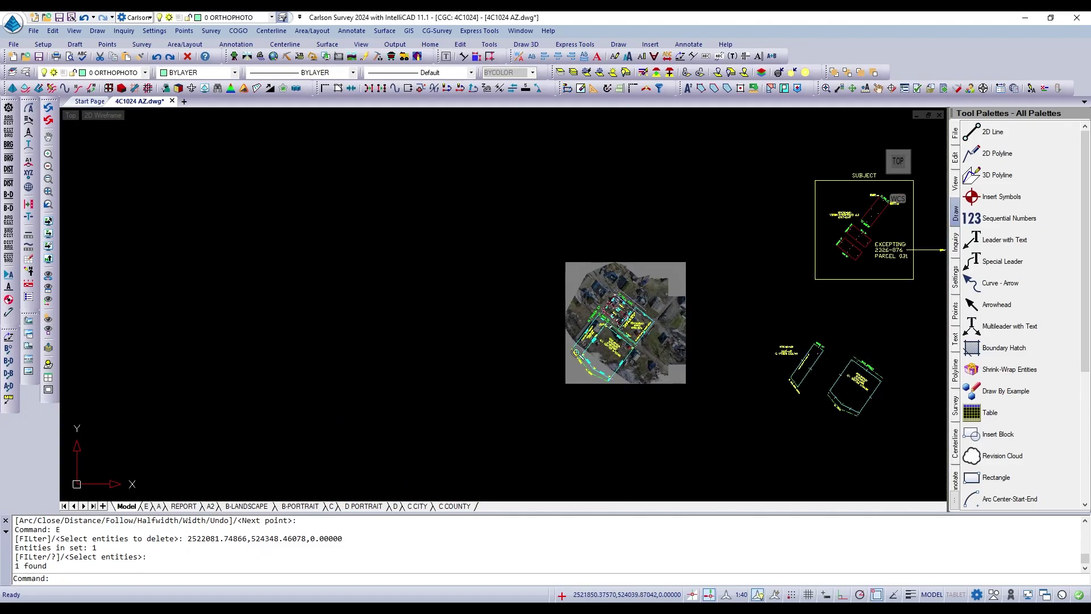
{"action": "scroll", "coordinate": [438, 335], "scroll_direction": "up", "scroll_amount": 5}
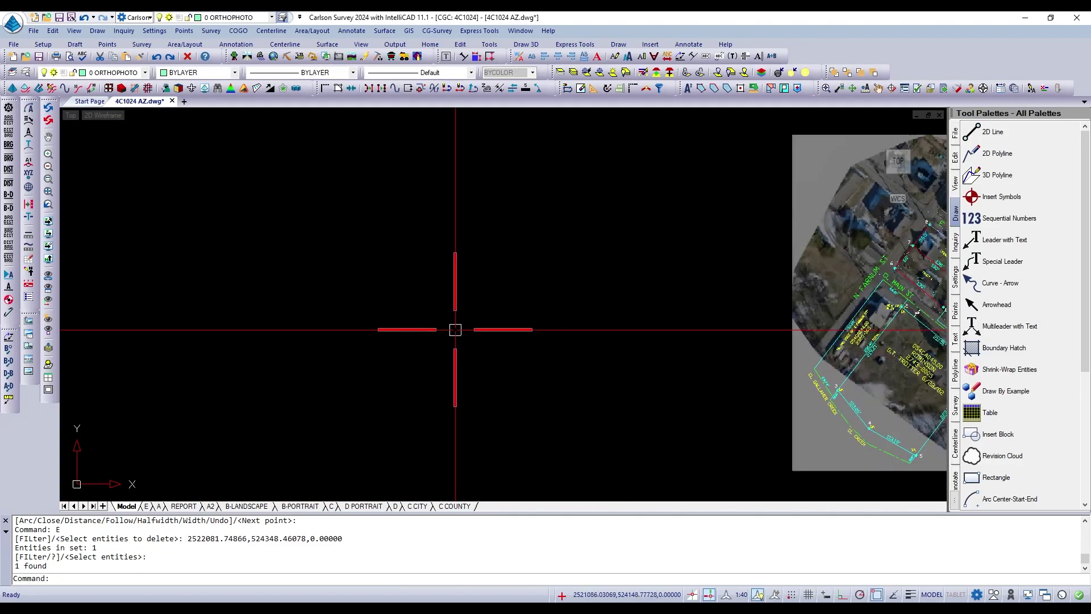
{"action": "type", "text": "L"}
{"action": "key", "text": "Return"}
{"action": "scroll", "coordinate": [410, 362], "scroll_direction": "down", "scroll_amount": 3}
{"action": "left_click", "coordinate": [459, 339]}
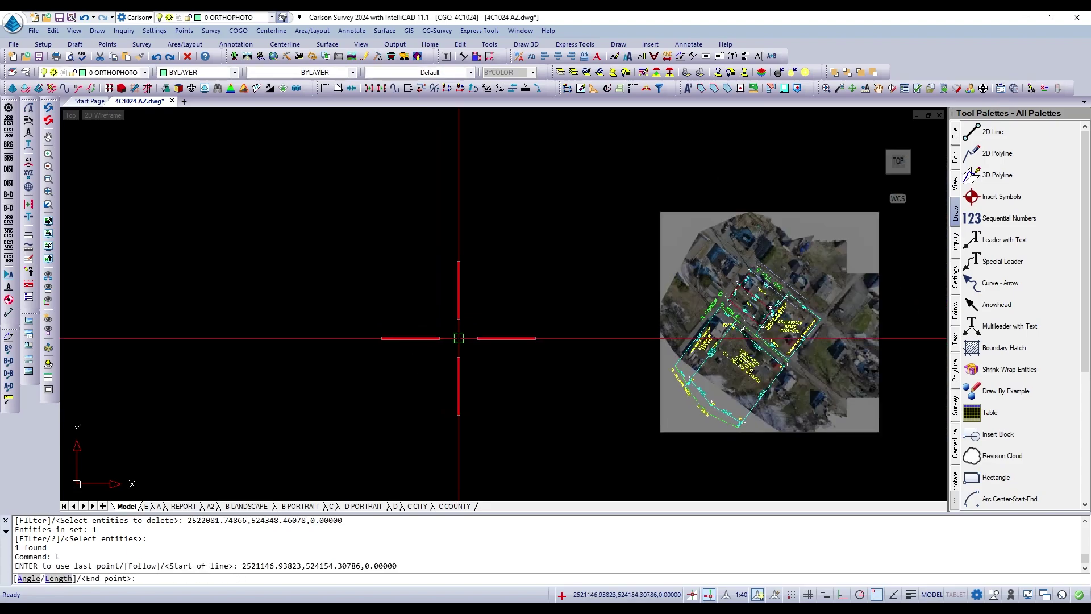
{"action": "scroll", "coordinate": [522, 304], "scroll_direction": "up", "scroll_amount": 4}
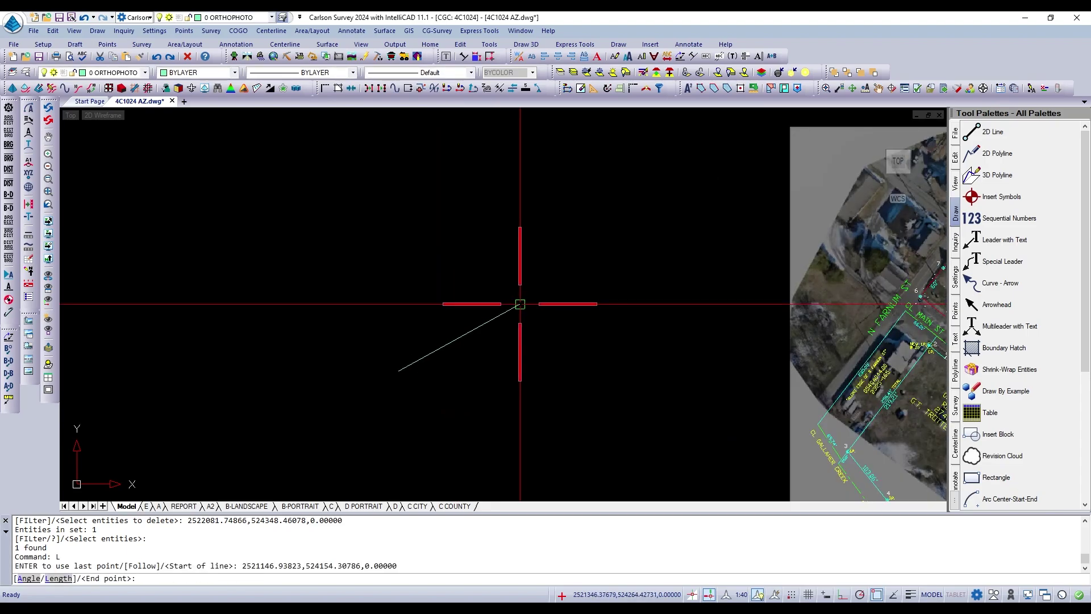
{"action": "left_click", "coordinate": [519, 304]}
{"action": "key", "text": "Return"}
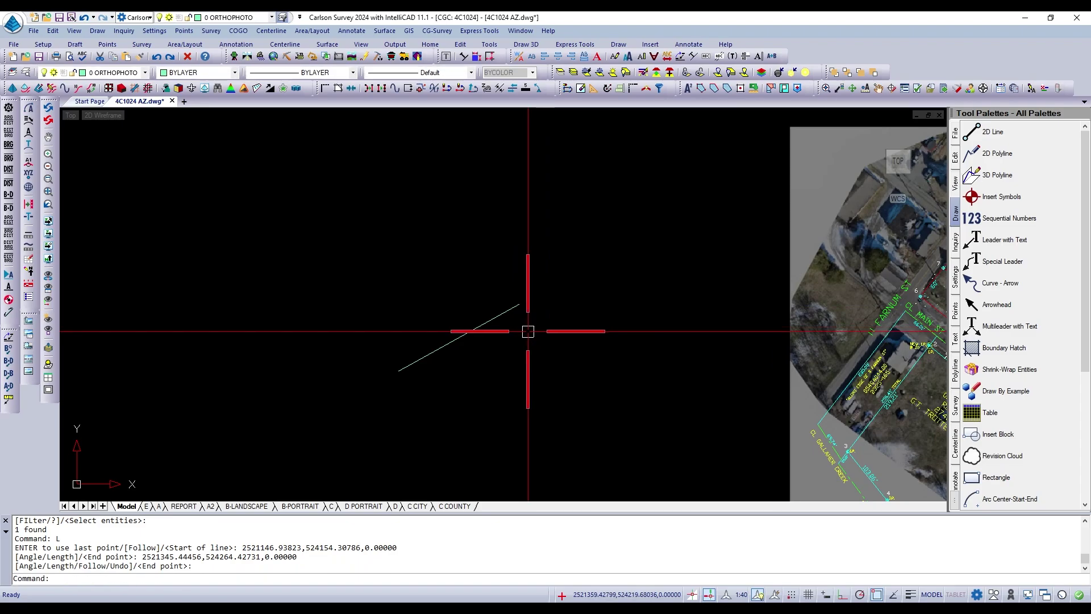
{"action": "type", "text": "L"}
{"action": "key", "text": "Return"}
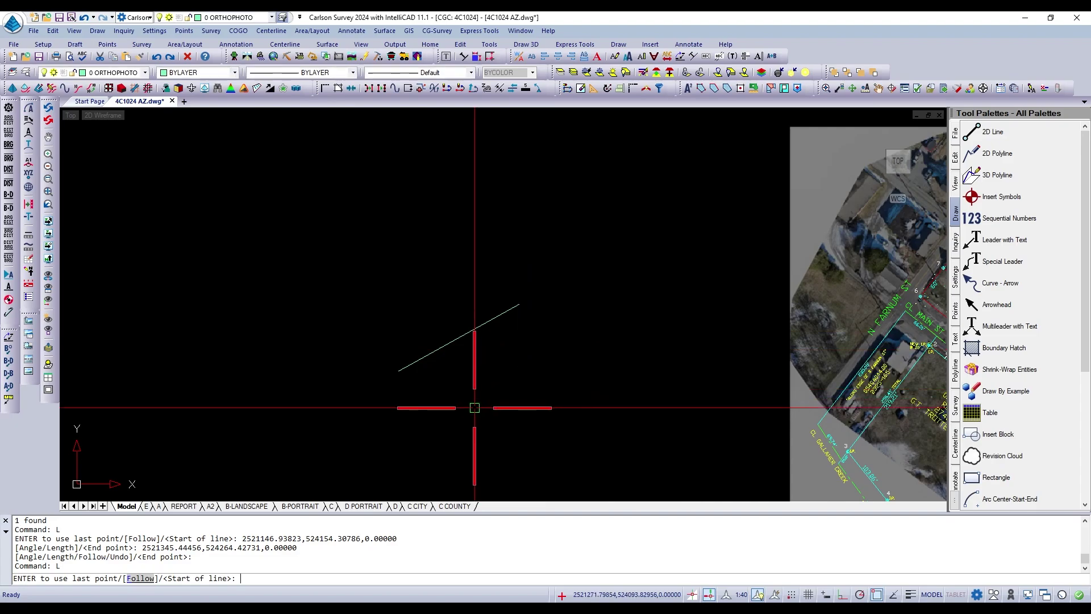
{"action": "left_click", "coordinate": [474, 407]}
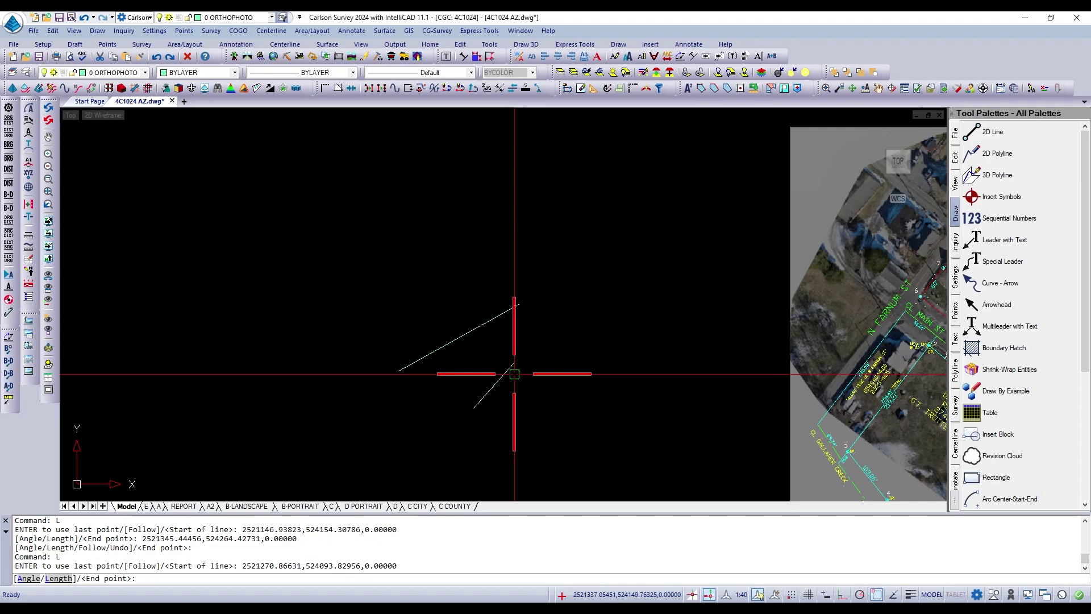
{"action": "key", "text": "Escape"}
{"action": "key", "text": "Escape"}
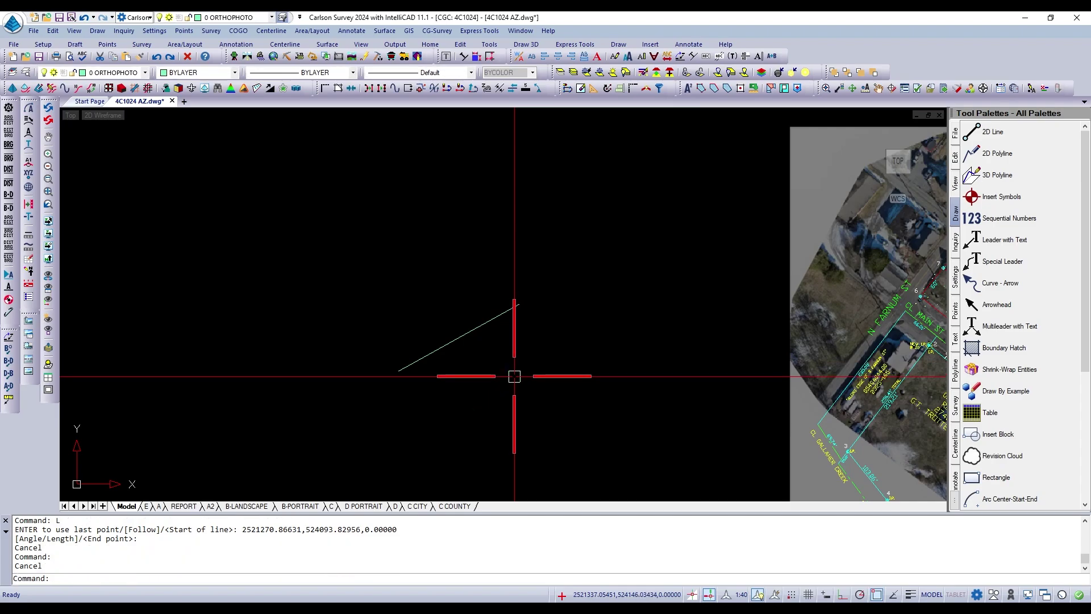
Clear all entity snap modes, then enable only Endpoint, Center, Midpoint, Node, Intersection and Apparent intersection.
{"action": "type", "text": "OS"}
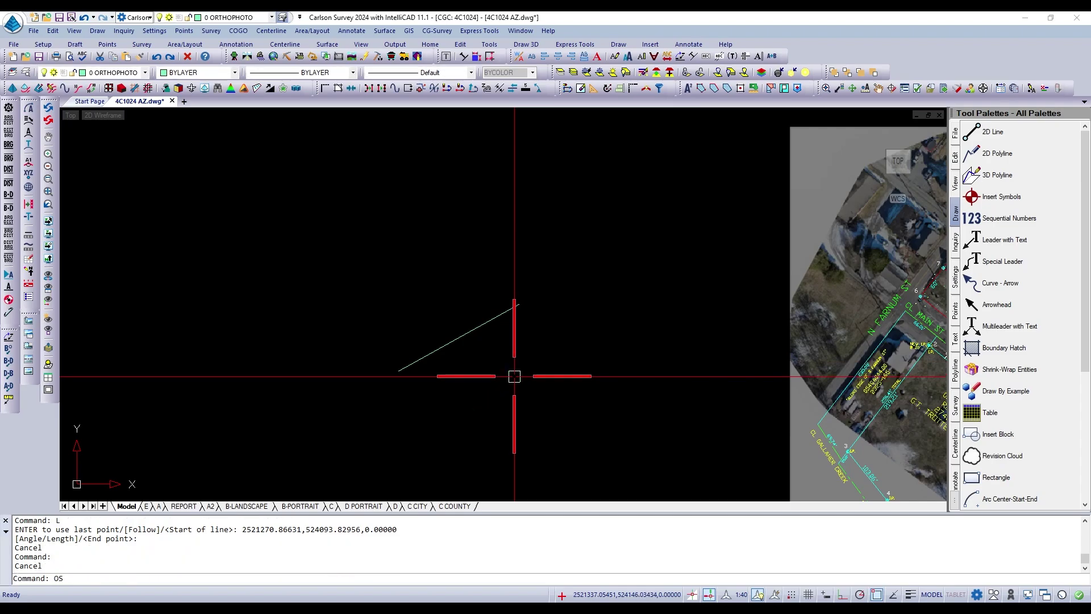
{"action": "key", "text": "Return"}
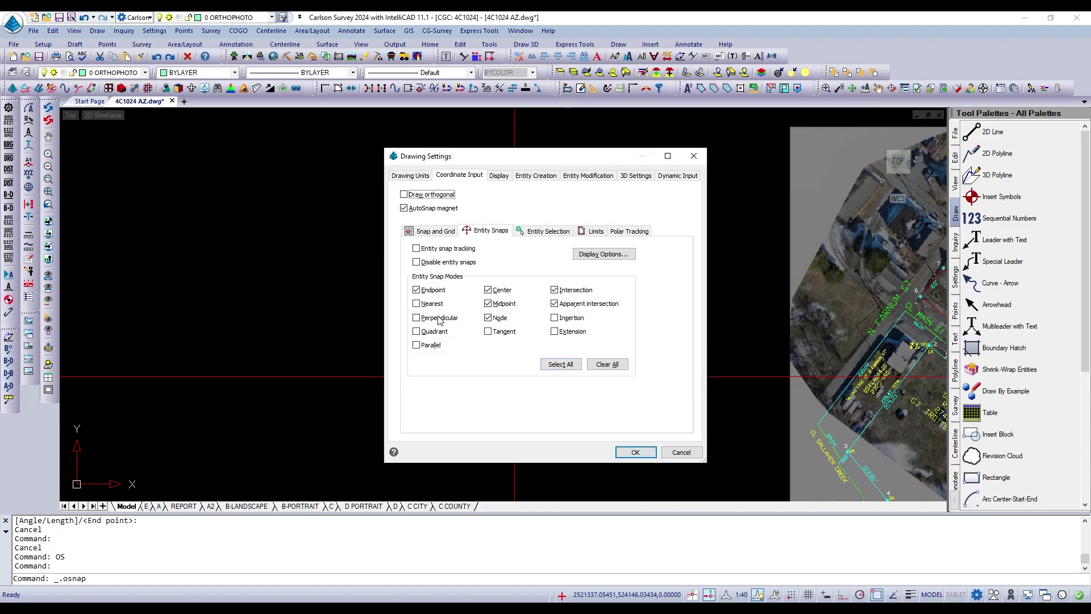
{"action": "mouse_move", "coordinate": [537, 162]}
{"action": "left_mouse_down"}
{"action": "mouse_move", "coordinate": [442, 176]}
{"action": "mouse_move", "coordinate": [485, 169]}
{"action": "left_mouse_up"}
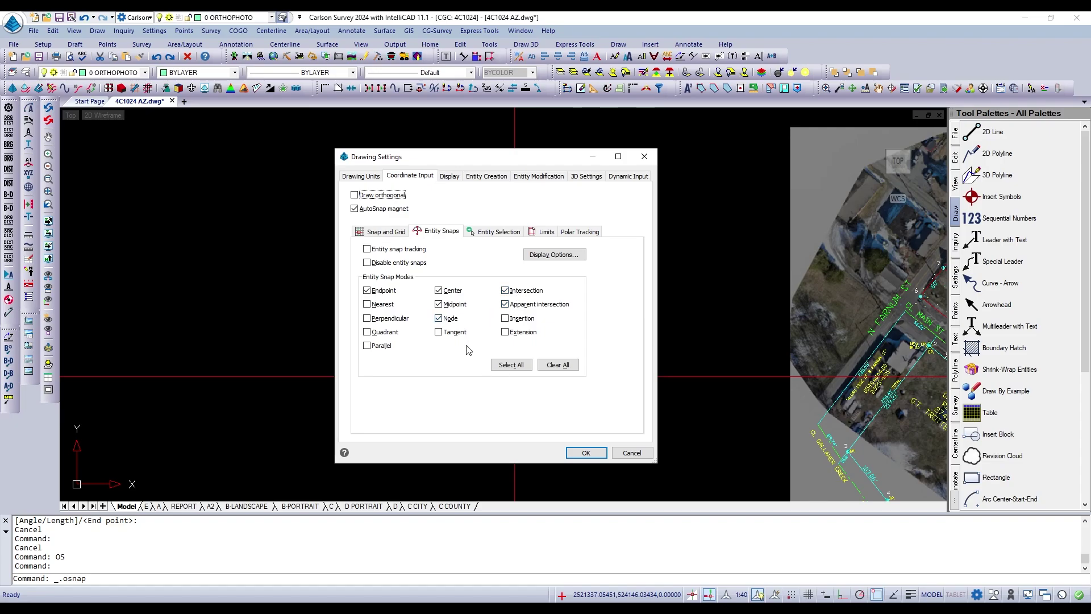
{"action": "left_click", "coordinate": [565, 369]}
{"action": "left_click", "coordinate": [367, 290]}
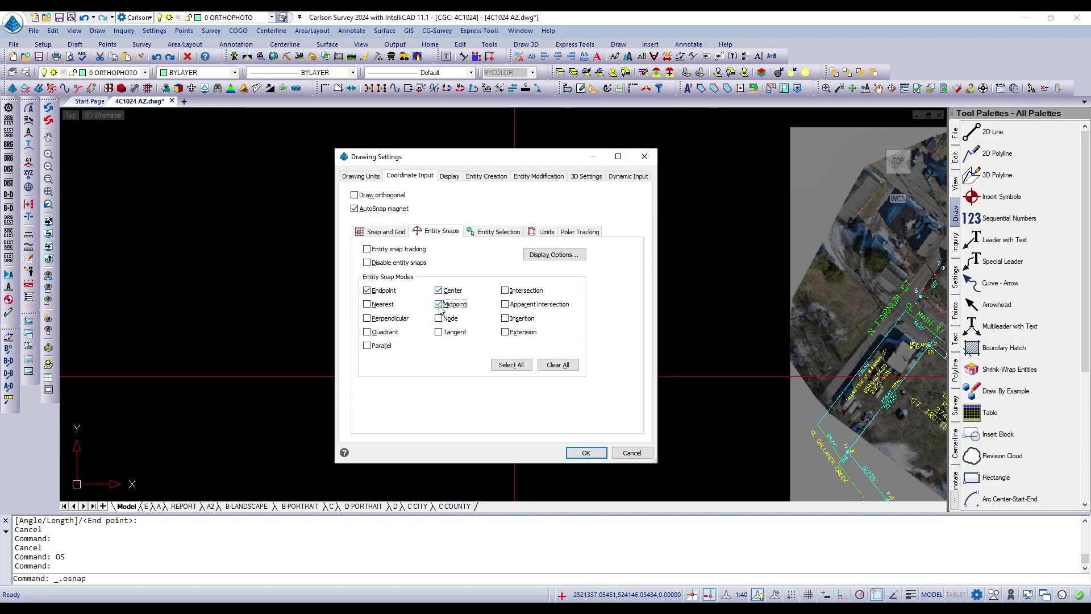
{"action": "left_click", "coordinate": [510, 305]}
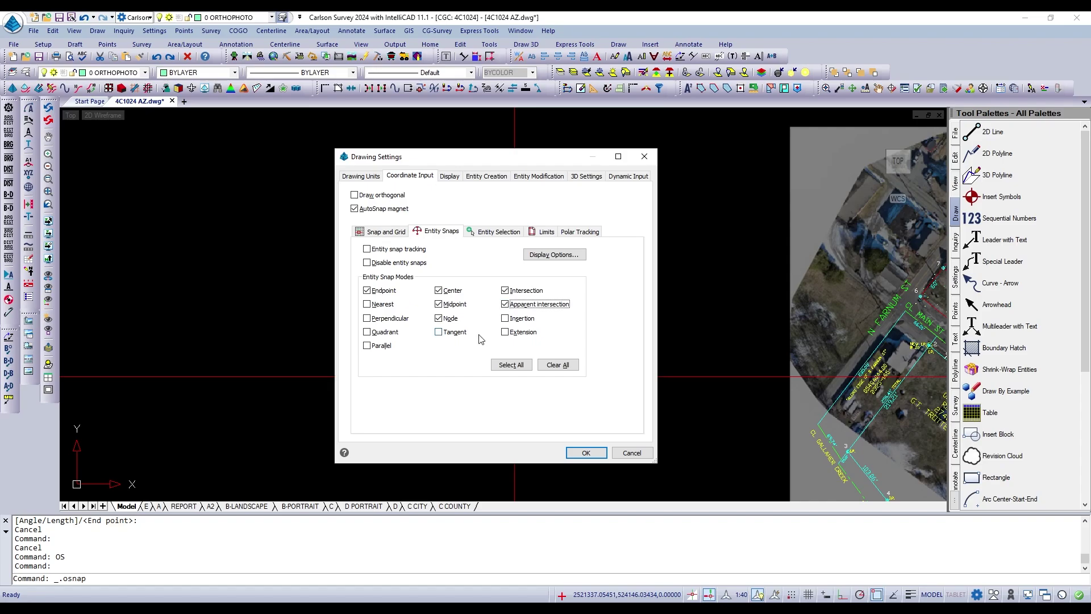
{"action": "left_click", "coordinate": [603, 454]}
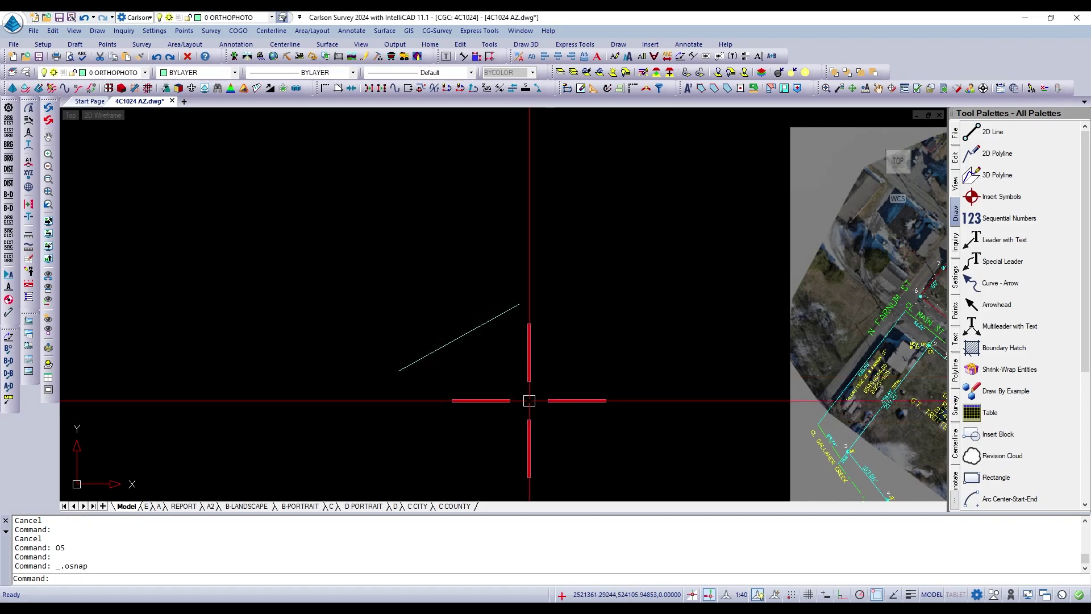
Start a line below the existing one at about 2521315,524072 and toggle the running entity snaps off.
{"action": "scroll", "coordinate": [460, 330], "scroll_direction": "down", "scroll_amount": 2}
{"action": "scroll", "coordinate": [467, 333], "scroll_direction": "up", "scroll_amount": 3}
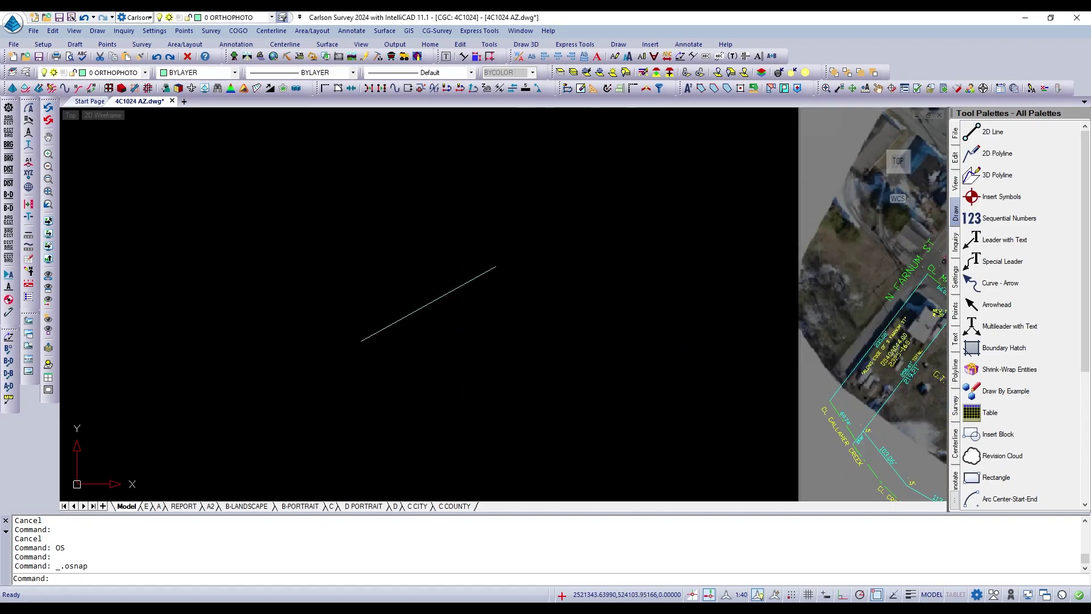
{"action": "type", "text": "L"}
{"action": "key", "text": "Return"}
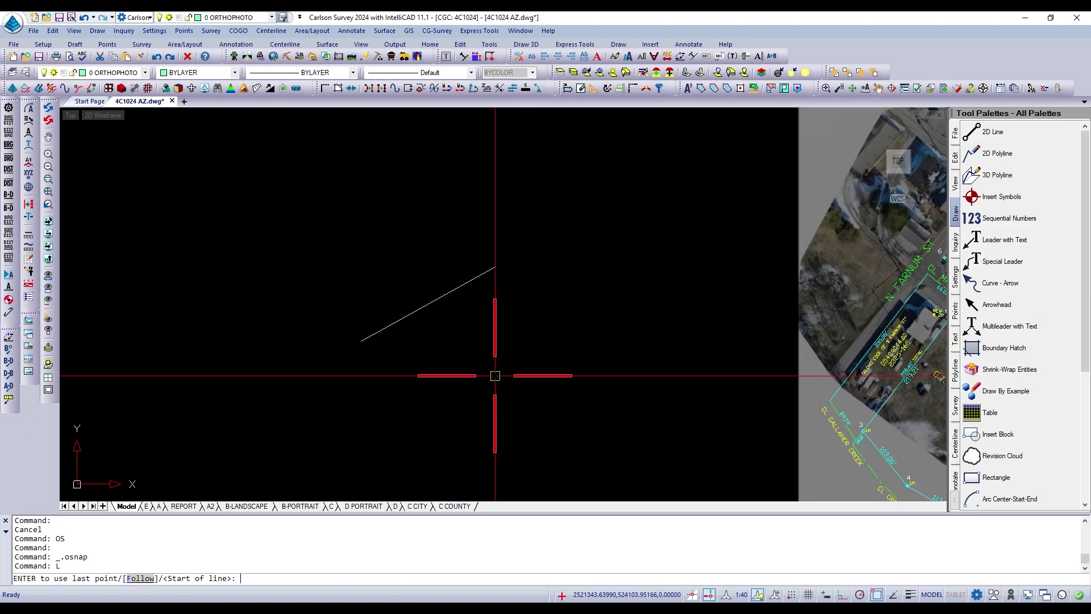
{"action": "left_click", "coordinate": [475, 397]}
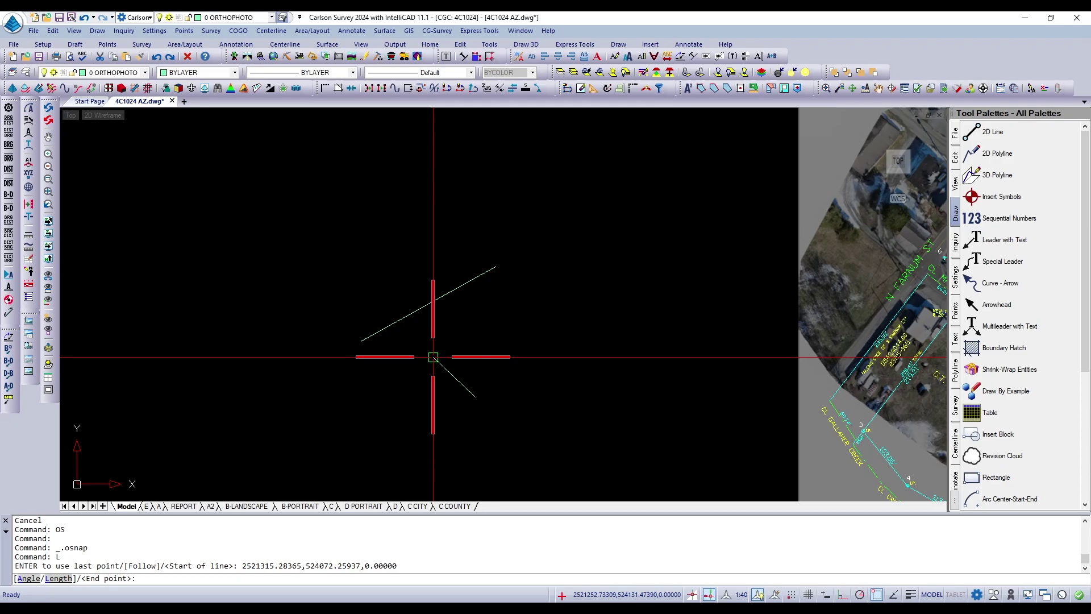
{"action": "key", "text": "F3"}
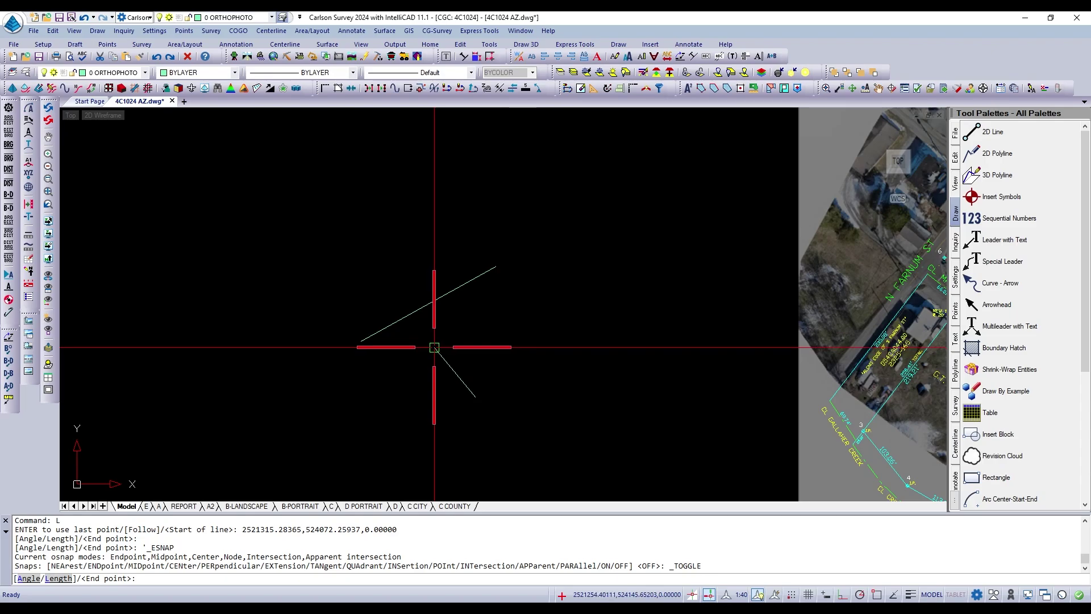
Try a one-time Nearest snap, replace it with Endpoint snap, and finish the line on the first line's lower-left endpoint.
{"action": "right_click", "coordinate": [434, 346], "text": "shift"}
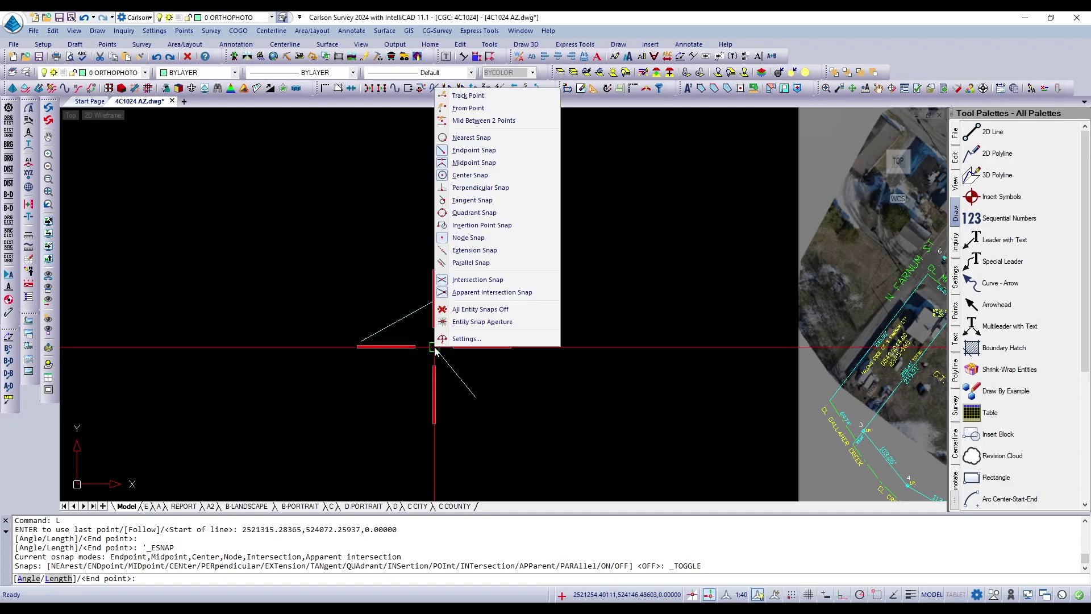
{"action": "left_click", "coordinate": [484, 138]}
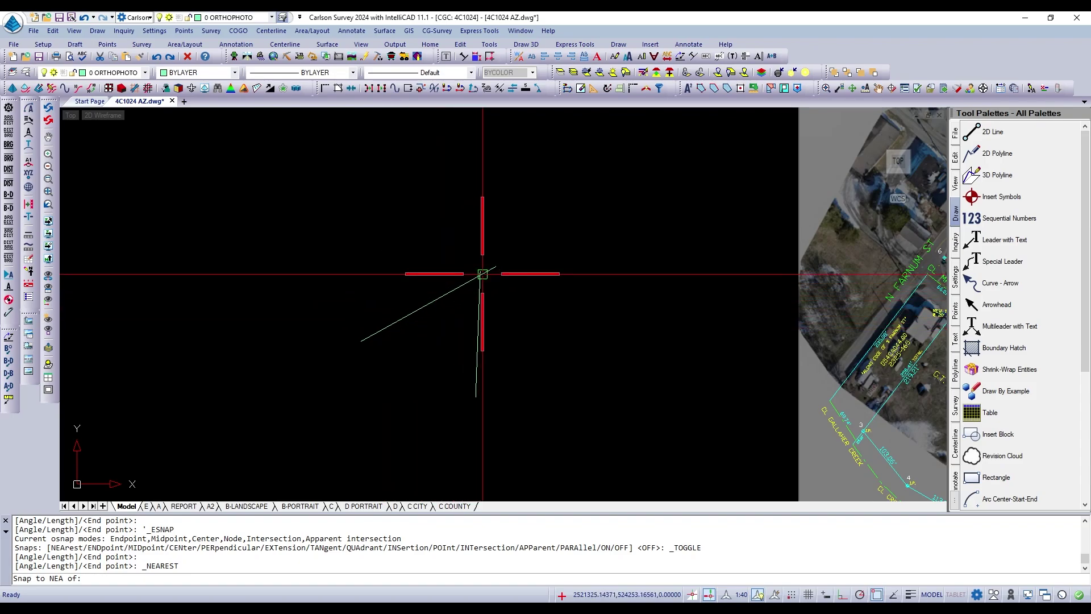
{"action": "right_click", "coordinate": [388, 313], "text": "shift"}
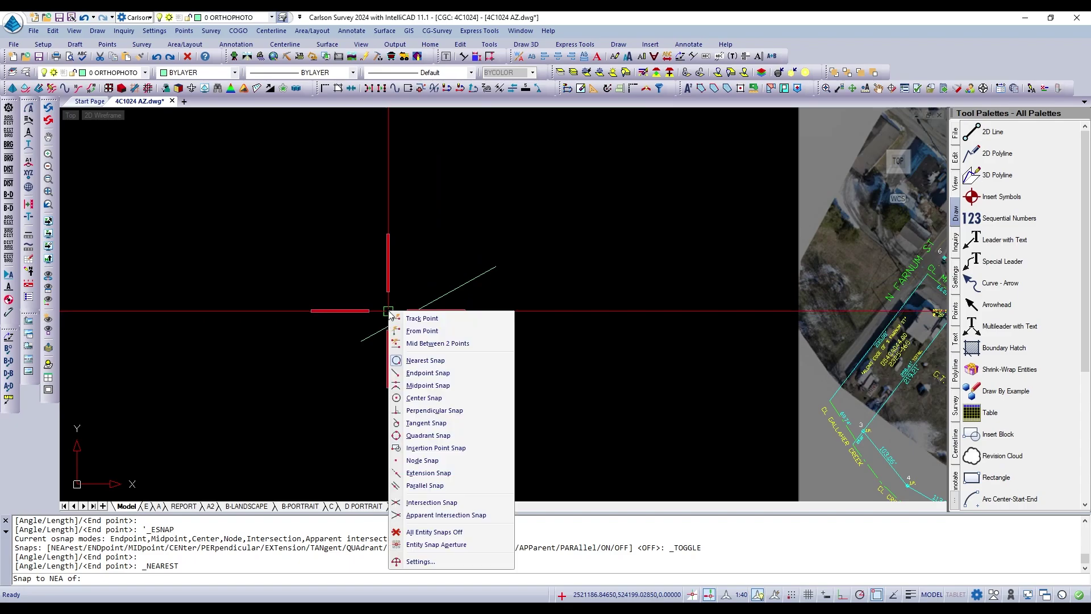
{"action": "left_click", "coordinate": [429, 373]}
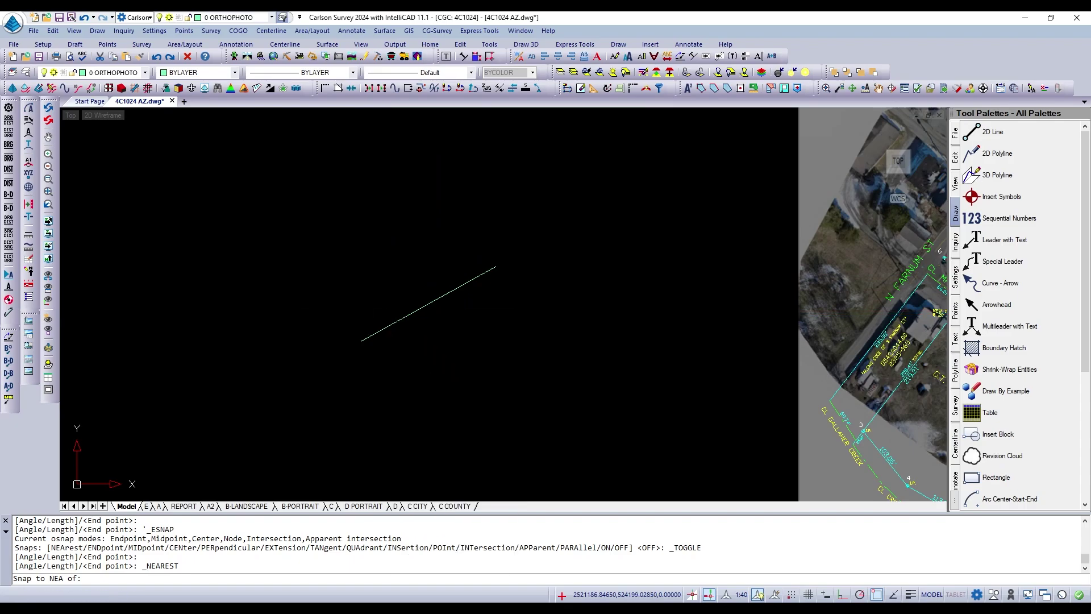
{"action": "left_click", "coordinate": [374, 335]}
{"action": "key", "text": "Return"}
Draw a line from about 2521374,524084 to the midpoint of the upper line, using a one-time Midpoint snap.
{"action": "key", "text": "Return"}
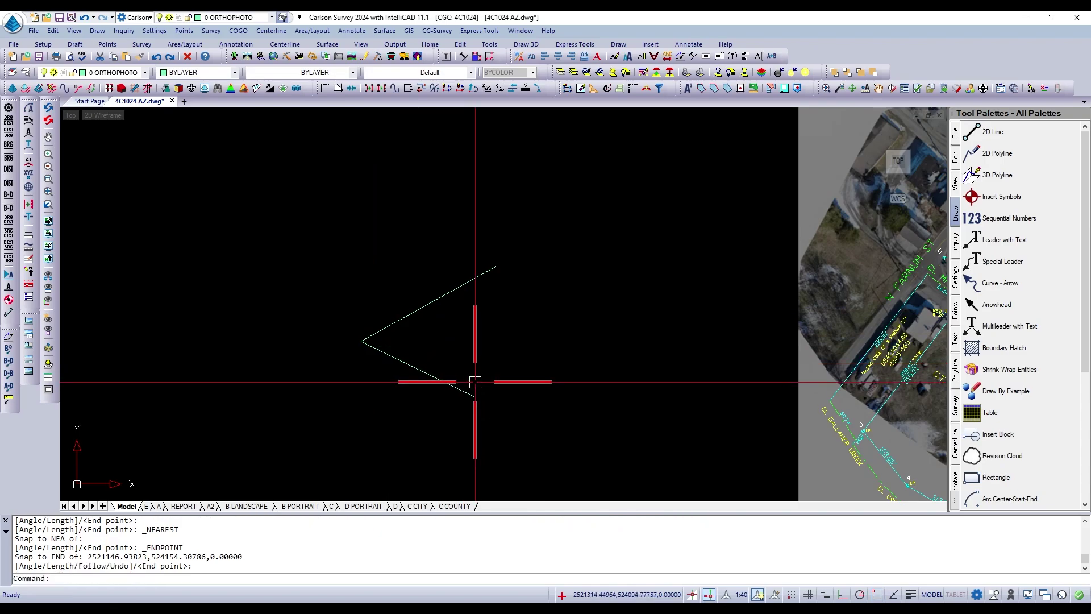
{"action": "left_click", "coordinate": [515, 390]}
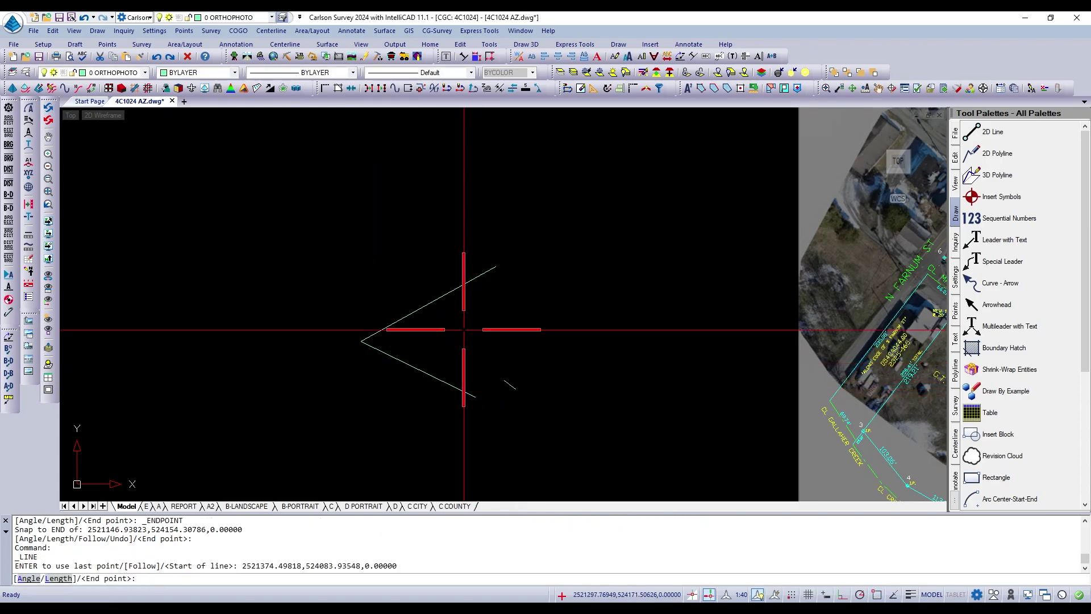
{"action": "right_click", "coordinate": [424, 276], "text": "shift"}
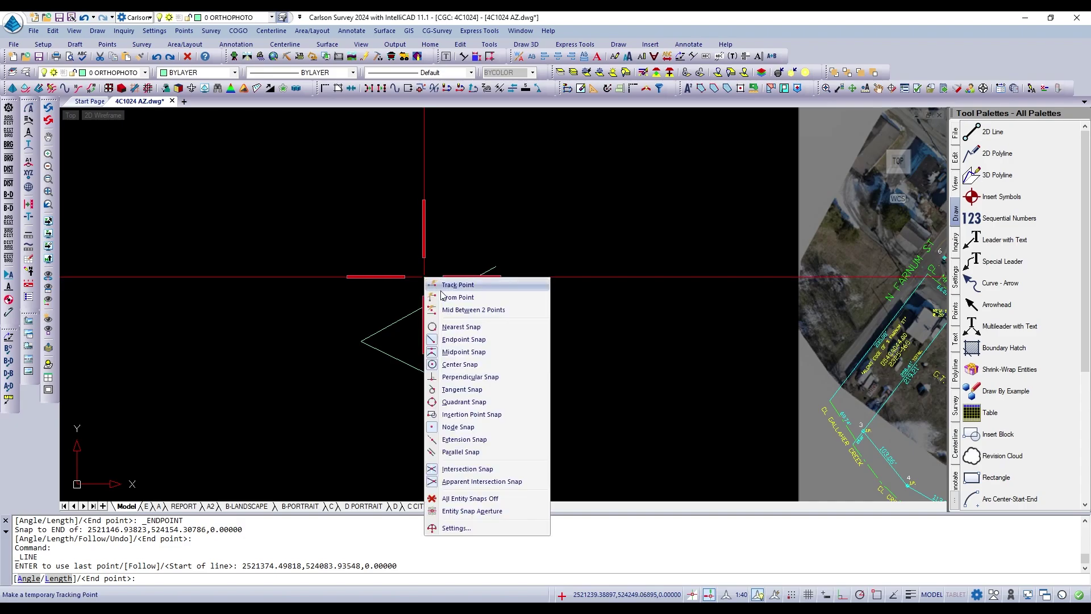
{"action": "left_click", "coordinate": [464, 352]}
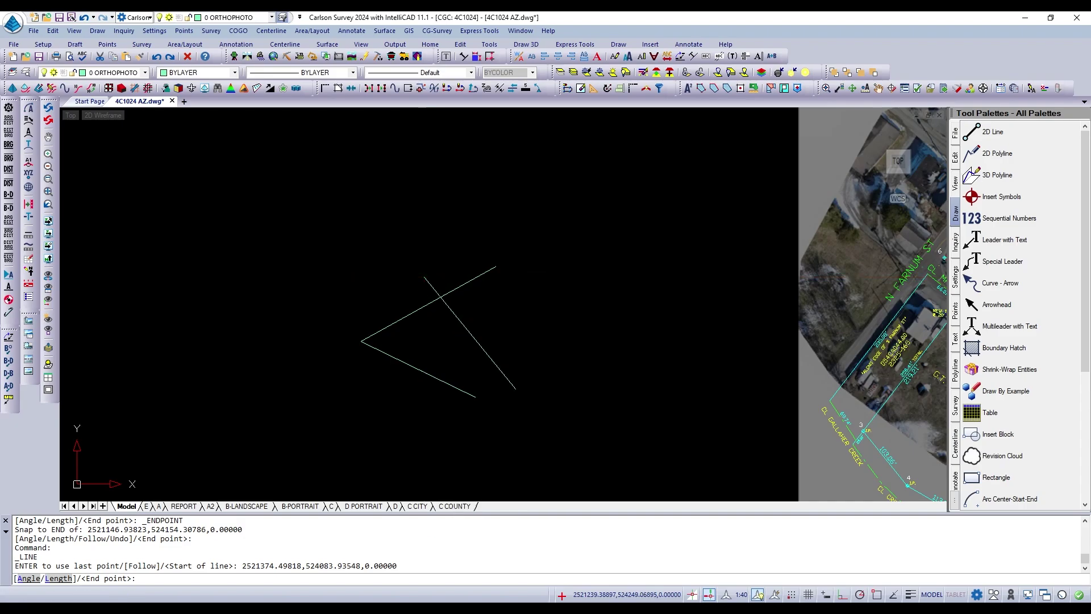
{"action": "left_click", "coordinate": [446, 296]}
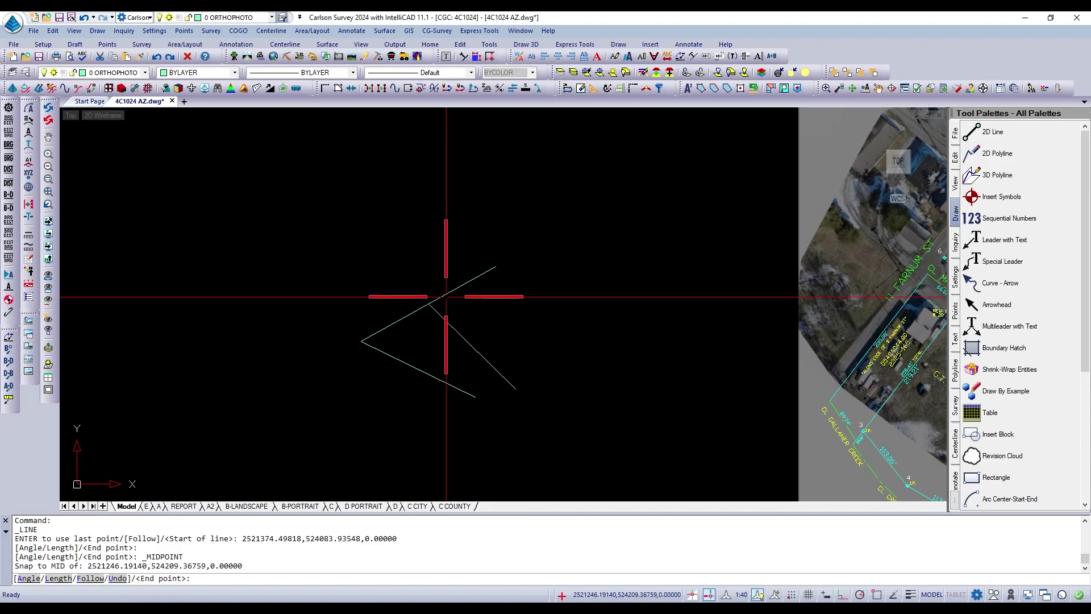
{"action": "key", "text": "Return"}
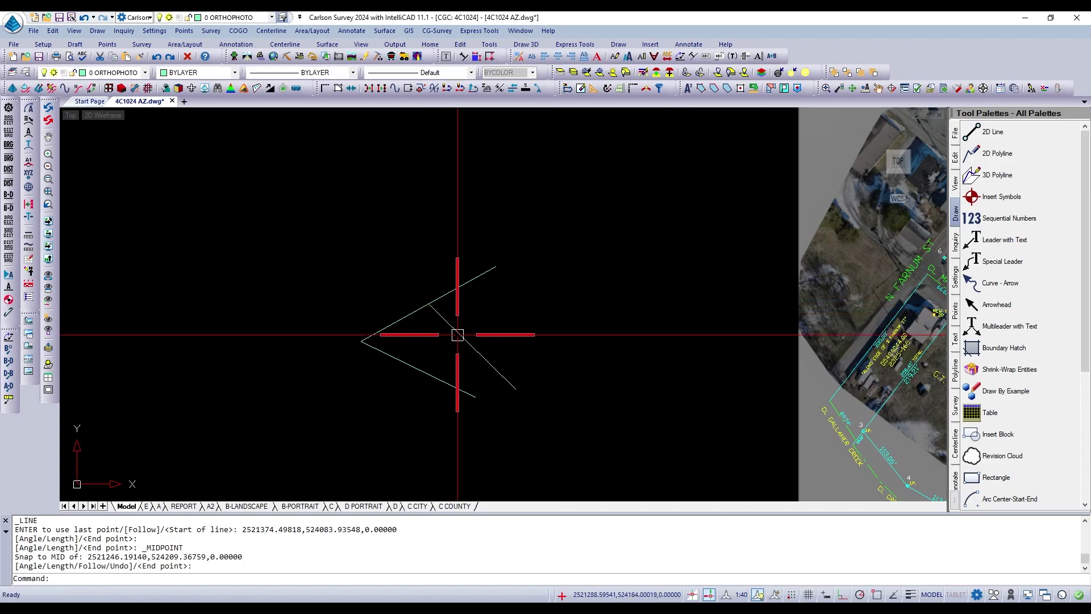
Draw a line from about 2521402,524093 perpendicular to the upper line, using a one-time Perpendicular snap.
{"action": "key", "text": "Return"}
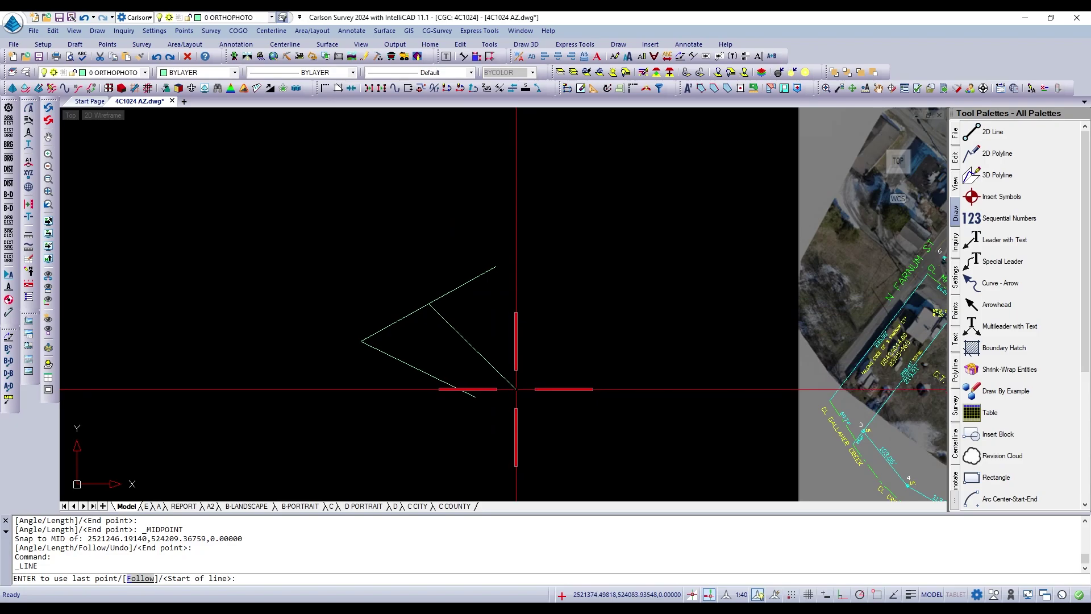
{"action": "left_click", "coordinate": [535, 383]}
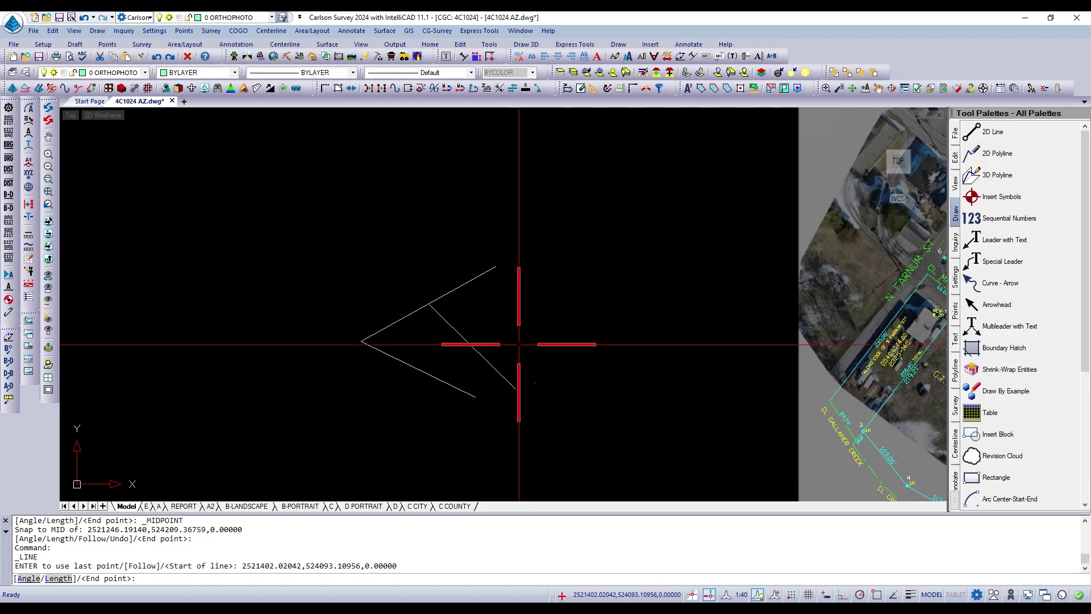
{"action": "right_click", "coordinate": [508, 281], "text": "shift"}
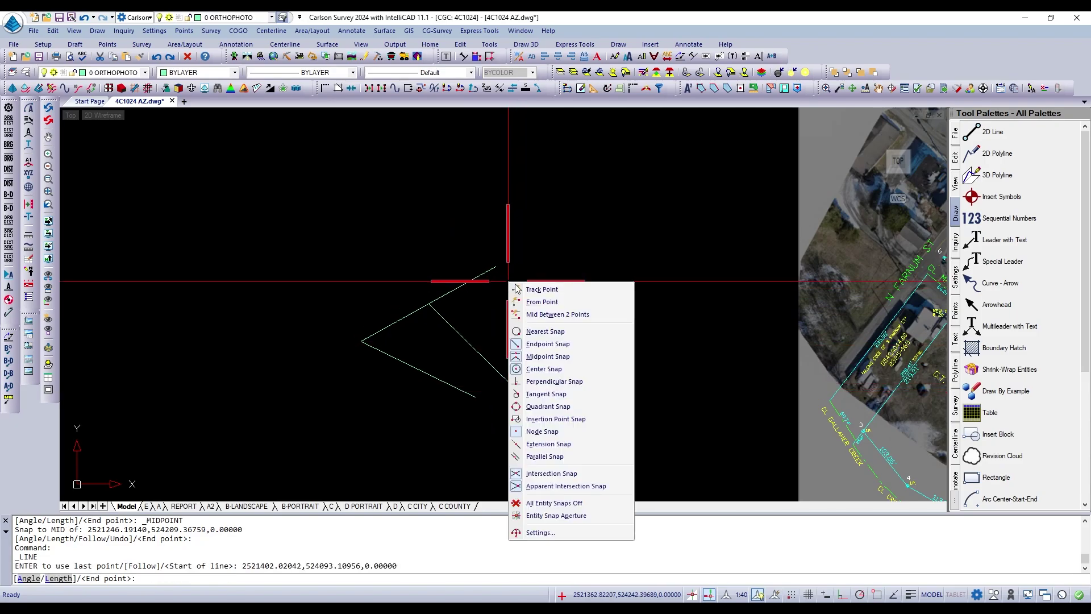
{"action": "left_click", "coordinate": [547, 381]}
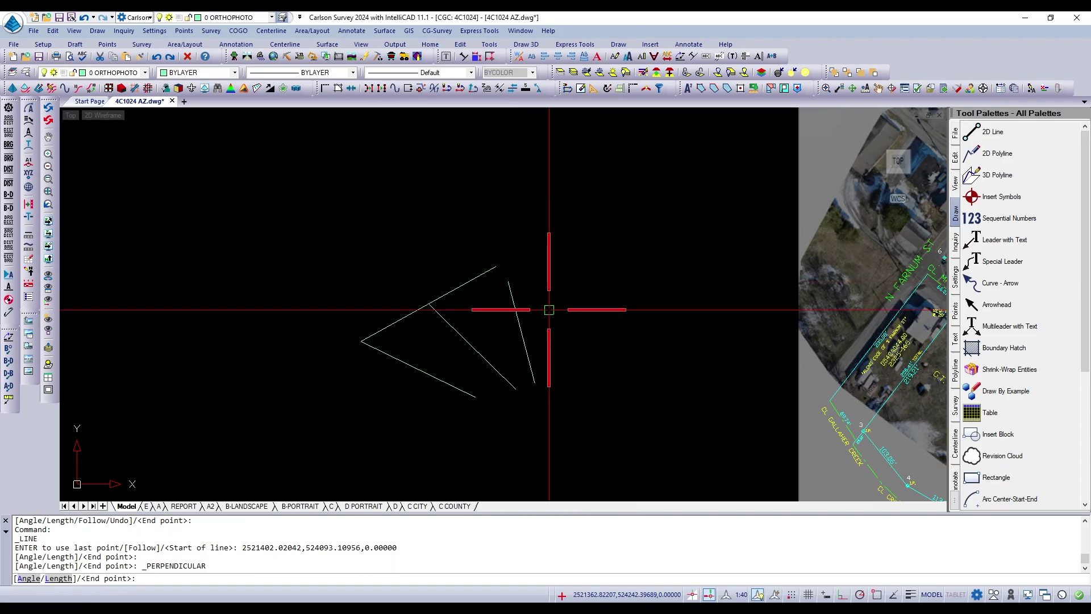
{"action": "right_click", "coordinate": [533, 270], "text": "shift"}
{"action": "left_click", "coordinate": [591, 371]}
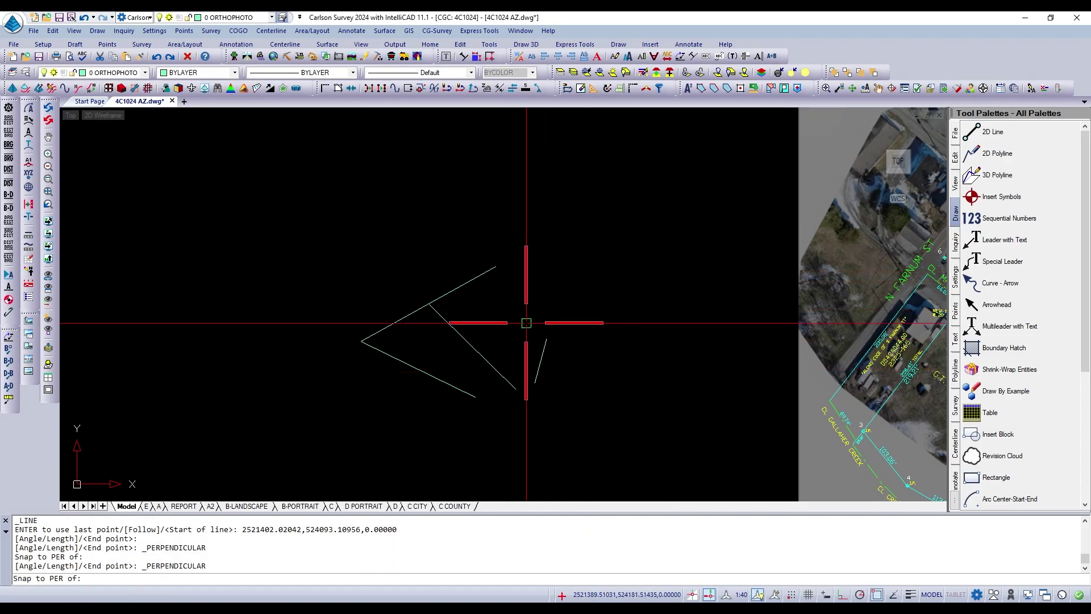
{"action": "left_click", "coordinate": [480, 278]}
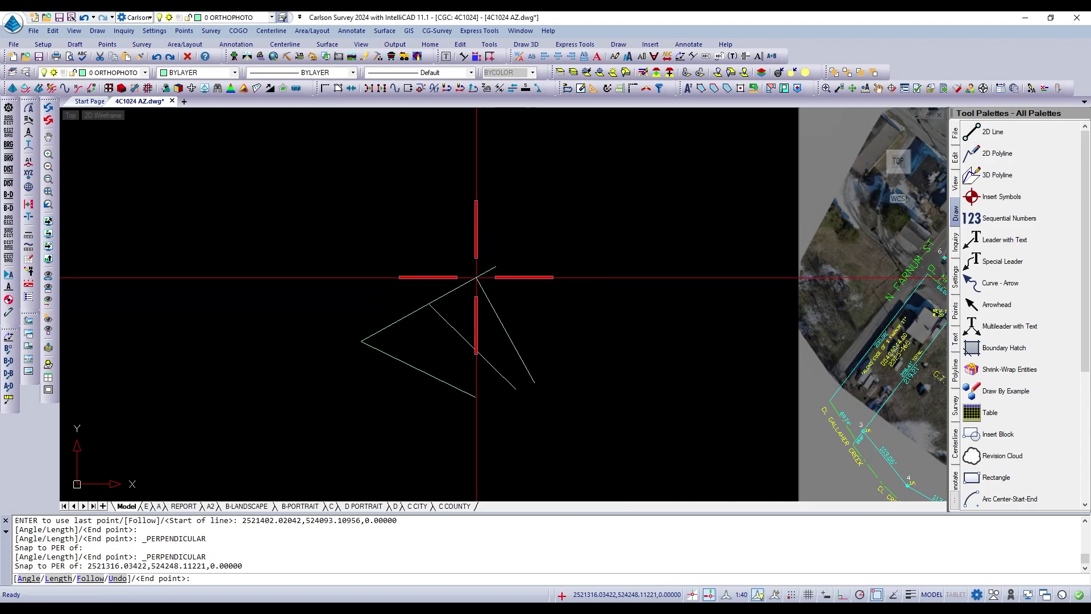
{"action": "key", "text": "Return"}
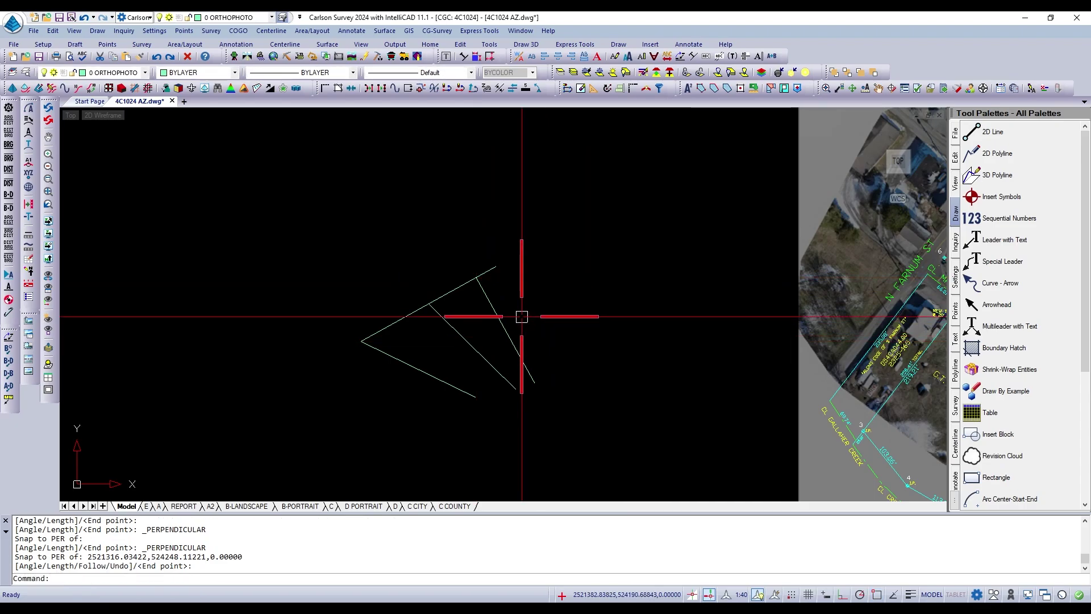
Draw a line from about 2521112,524225 to about 2521438,524067, parallel to the lower line, using a one-time Parallel snap.
{"action": "scroll", "coordinate": [457, 363], "scroll_direction": "down", "scroll_amount": 1}
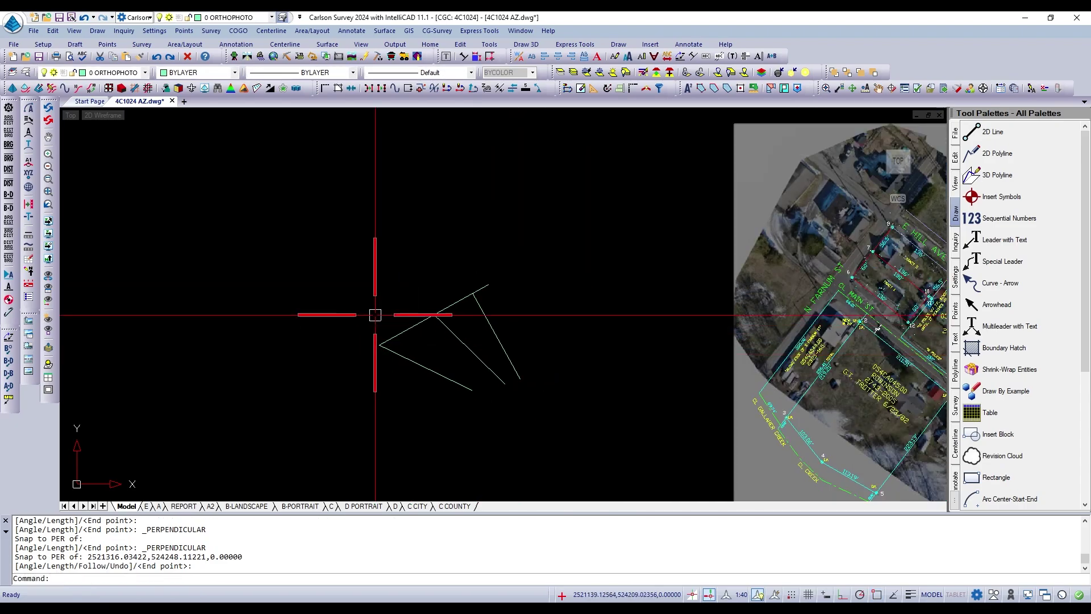
{"action": "key", "text": "Return"}
{"action": "left_click", "coordinate": [361, 306]}
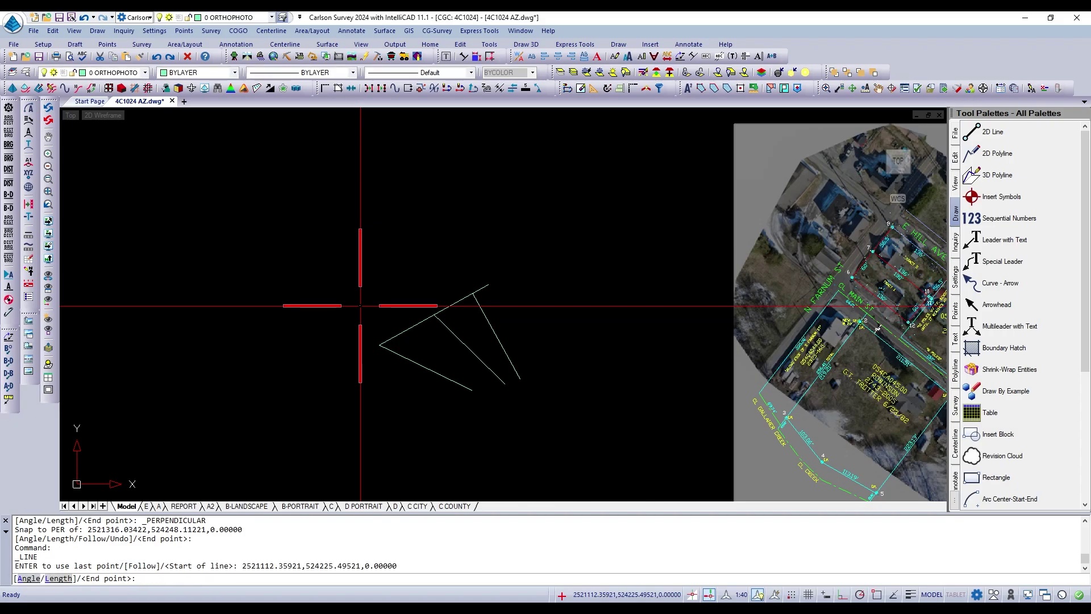
{"action": "right_click", "coordinate": [393, 255], "text": "shift"}
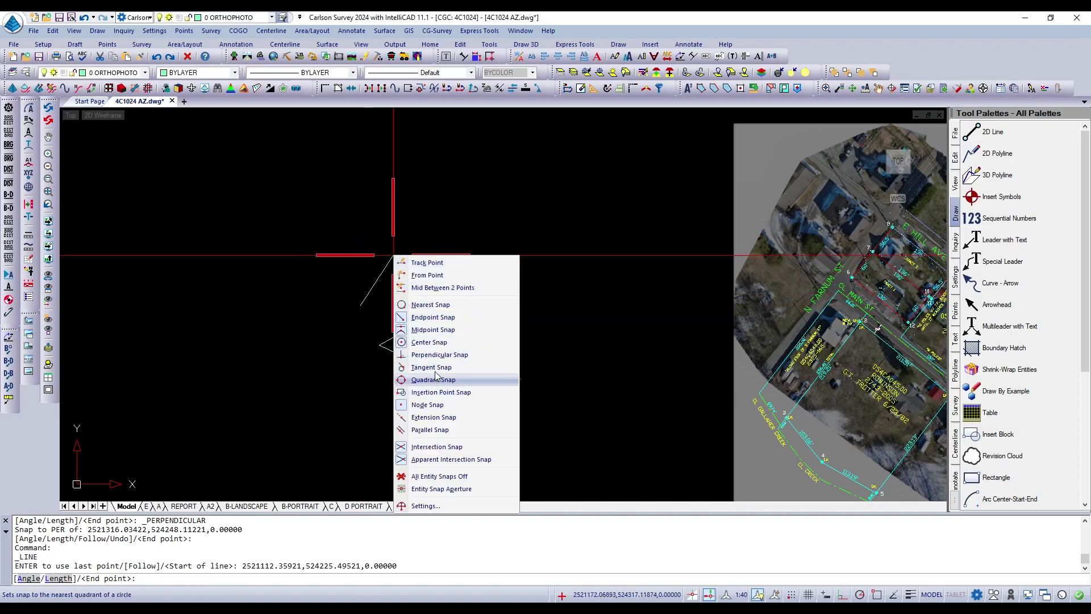
{"action": "left_click", "coordinate": [441, 433]}
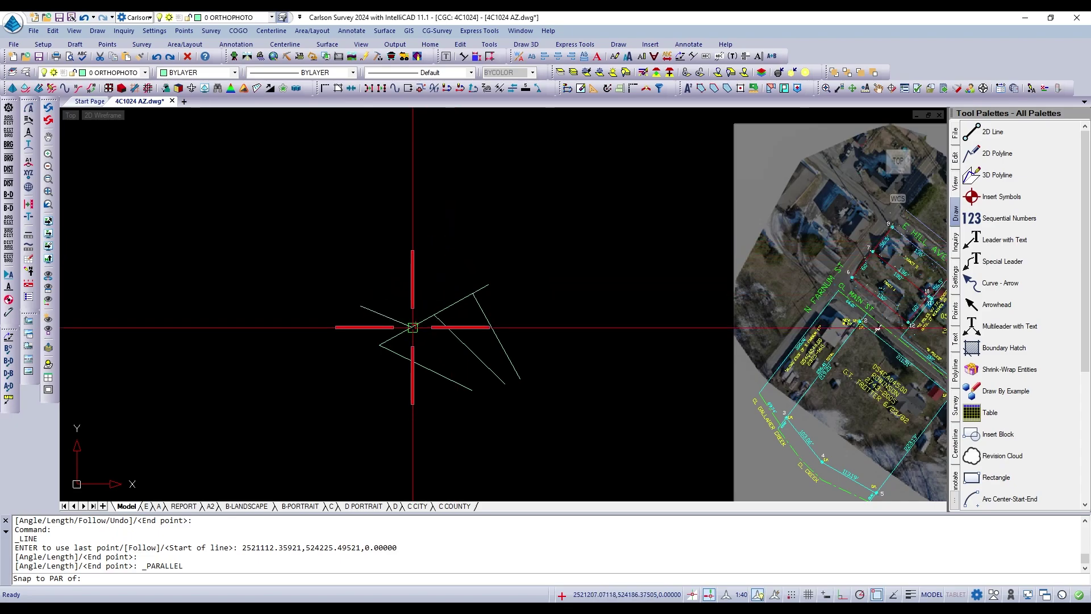
{"action": "scroll", "coordinate": [422, 319], "scroll_direction": "up", "scroll_amount": 3}
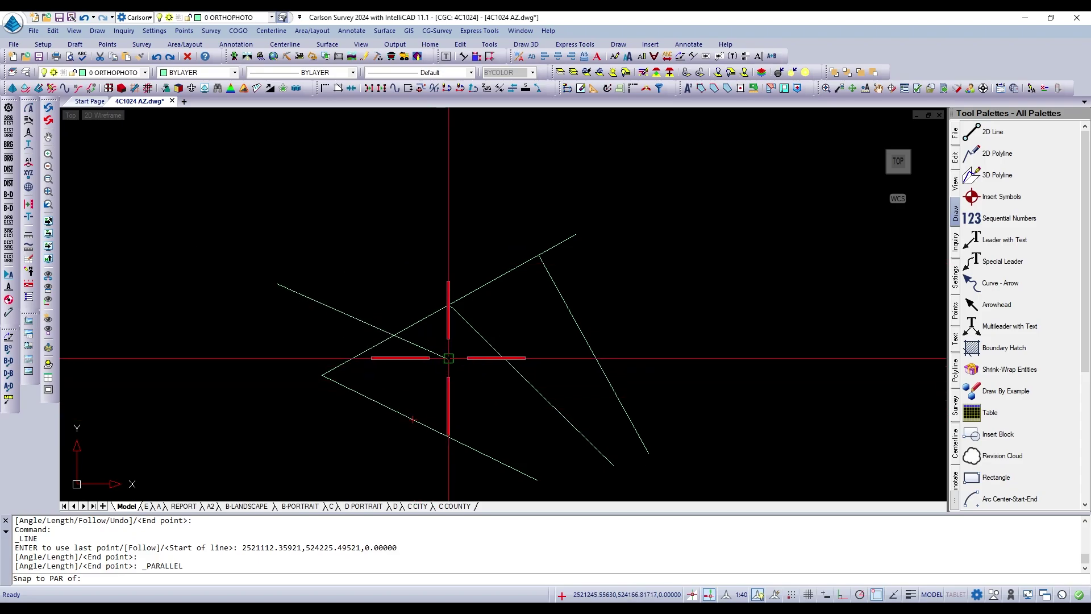
{"action": "scroll", "coordinate": [447, 366], "scroll_direction": "down", "scroll_amount": 2}
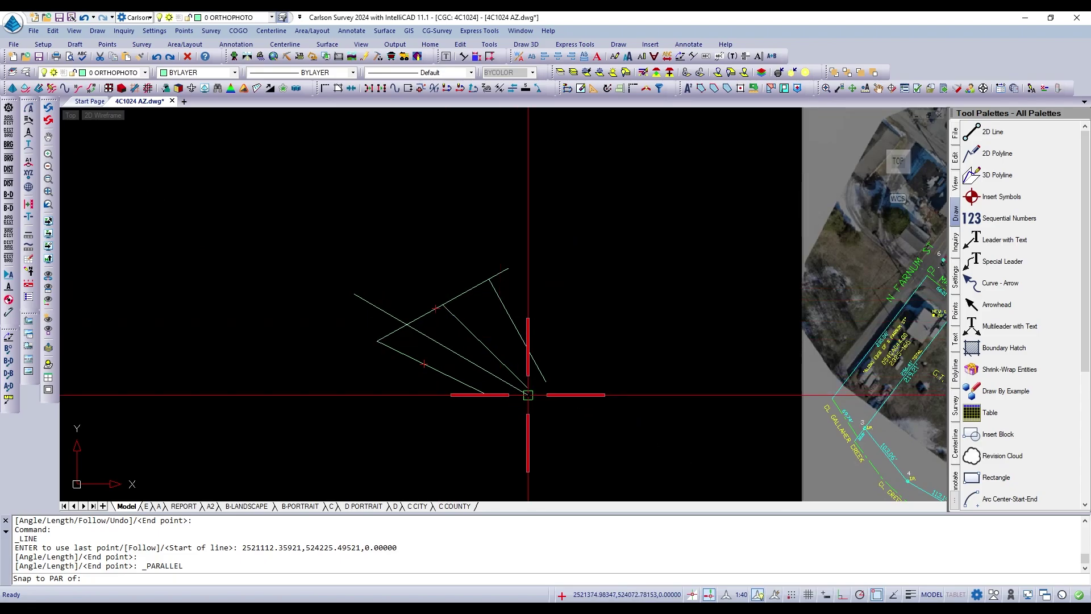
{"action": "scroll", "coordinate": [554, 400], "scroll_direction": "up", "scroll_amount": 1}
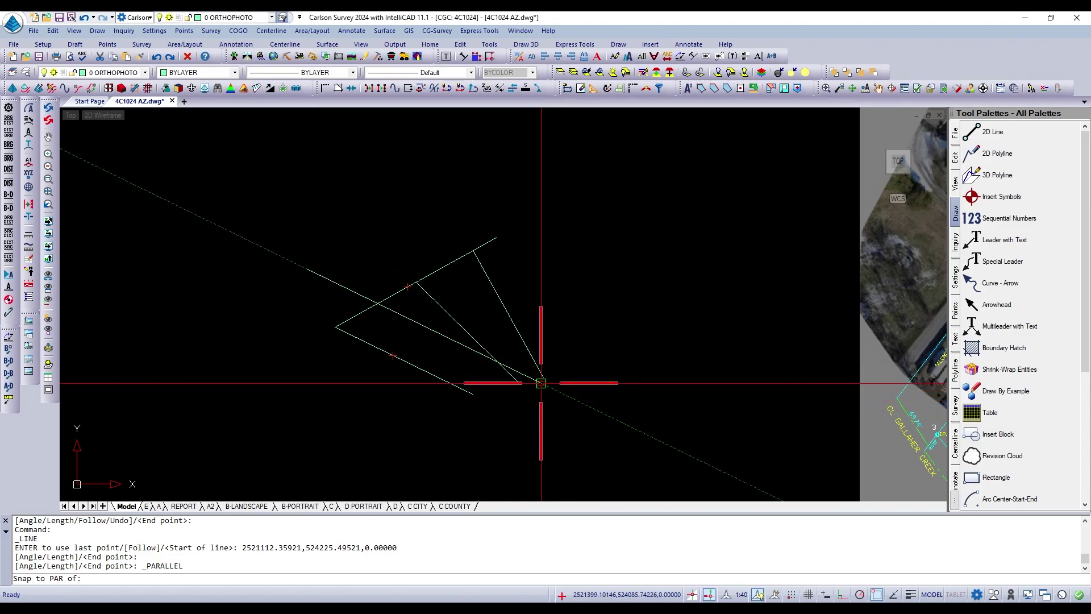
{"action": "left_click", "coordinate": [572, 398]}
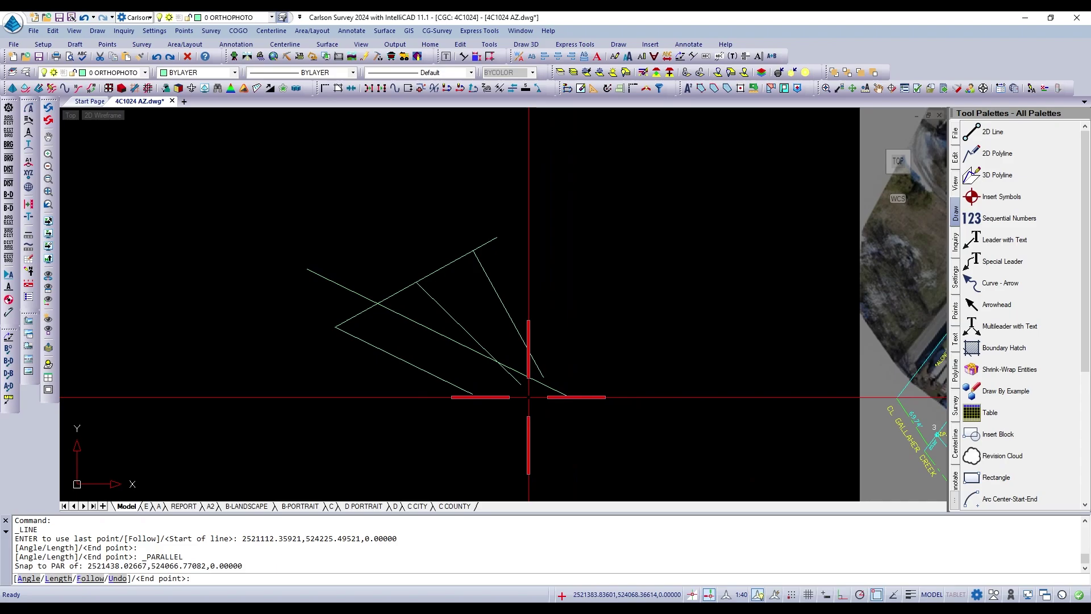
{"action": "key", "text": "Return"}
Erase all the practice lines west of the orthophoto with a crossing window.
{"action": "scroll", "coordinate": [456, 333], "scroll_direction": "down", "scroll_amount": 2}
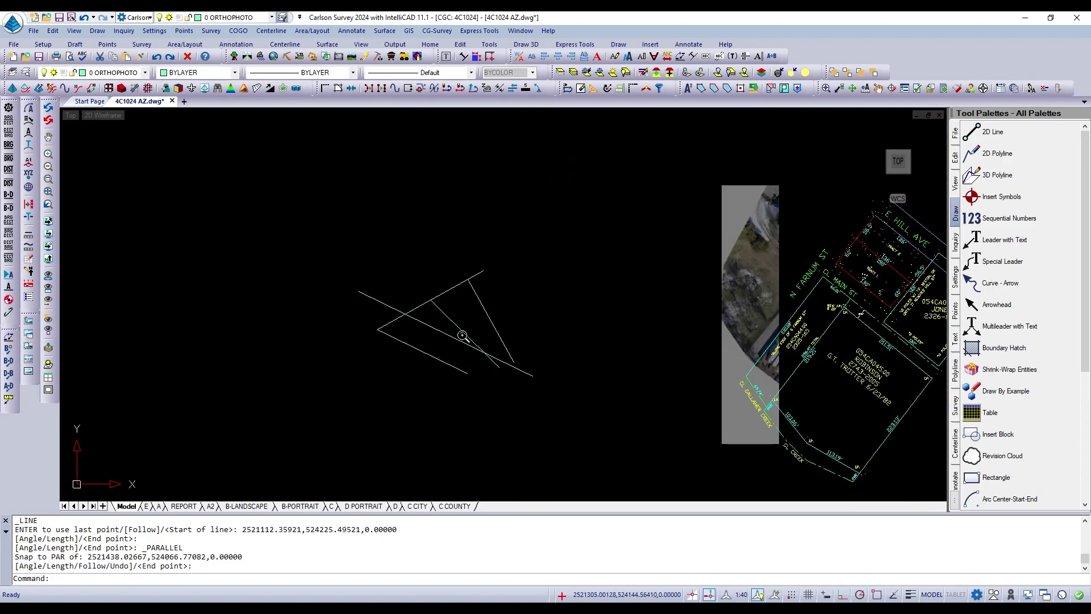
{"action": "type", "text": "E"}
{"action": "key", "text": "Return"}
{"action": "left_click", "coordinate": [514, 260]}
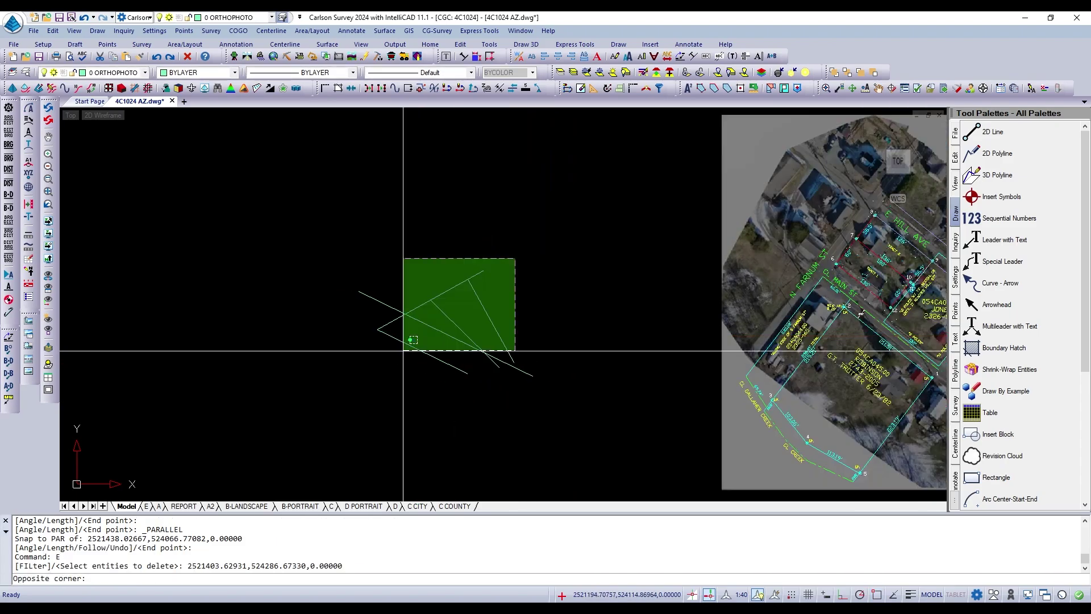
{"action": "left_click", "coordinate": [307, 413]}
{"action": "key", "text": "Return"}
Draw a line in the cleared area from about 2521085,524054 to about 2521358,524155.
{"action": "type", "text": "L"}
{"action": "key", "text": "Return"}
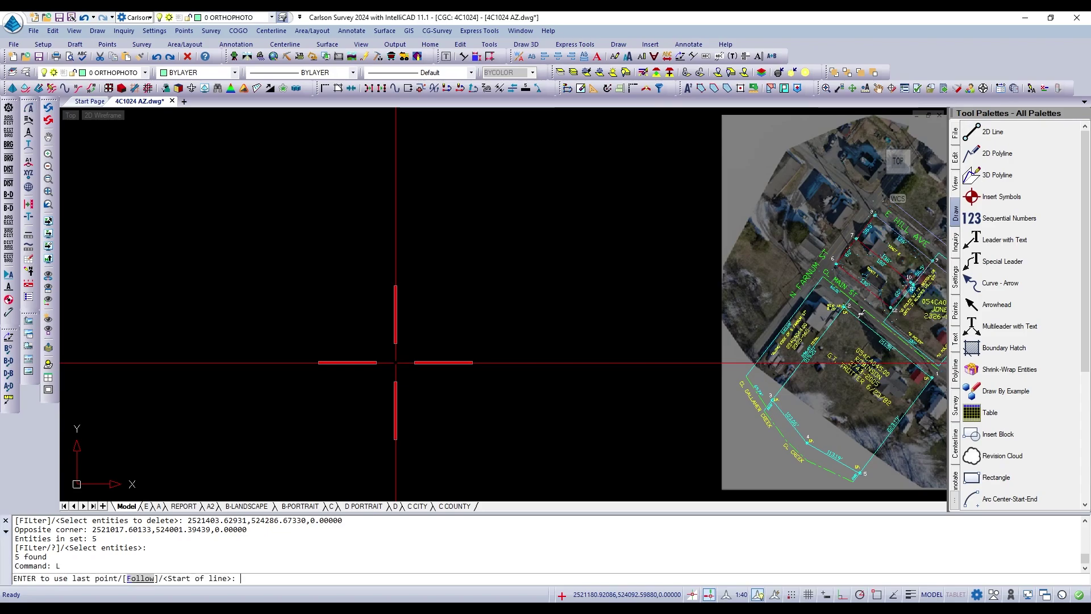
{"action": "left_click", "coordinate": [344, 383]}
{"action": "left_click", "coordinate": [490, 329]}
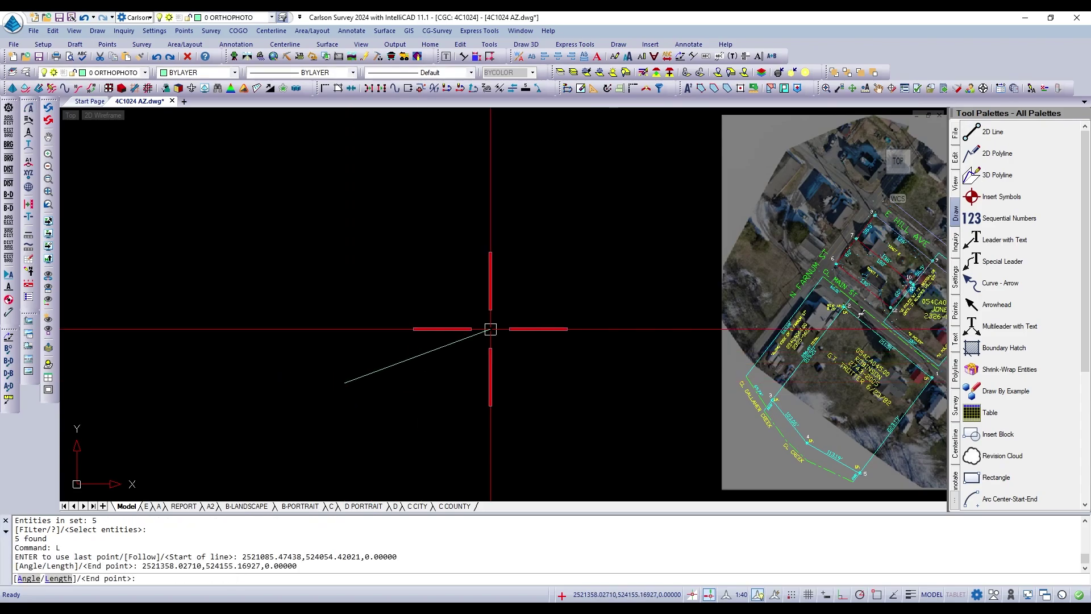
{"action": "key", "text": "Return"}
Draw a parallel line above it from about 2521053,524110 to about 2521307,524204, using a one-time Parallel snap.
{"action": "type", "text": "L"}
{"action": "key", "text": "Return"}
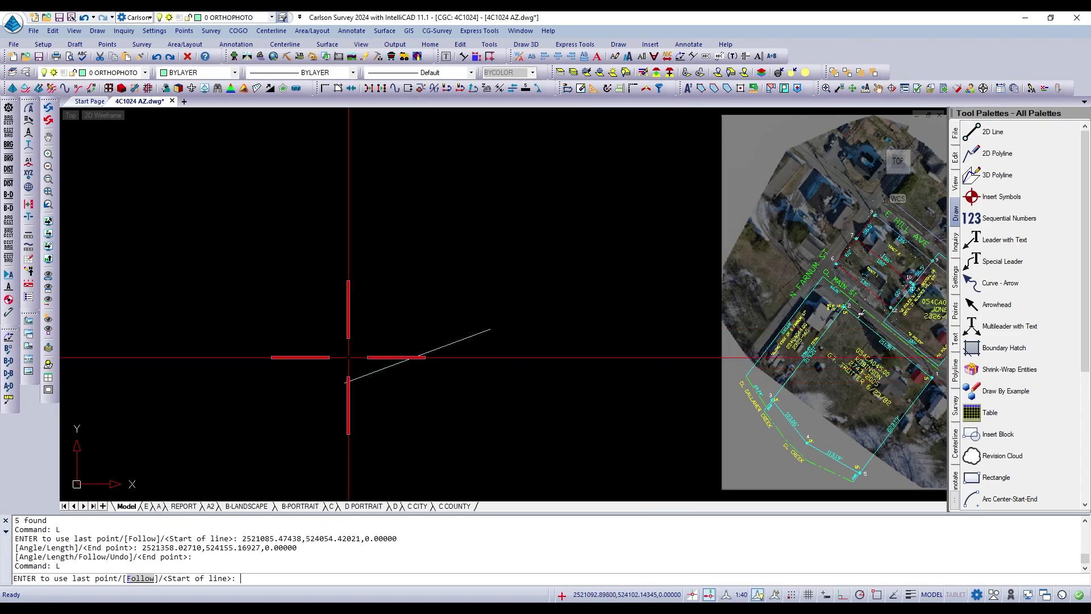
{"action": "left_click", "coordinate": [327, 353]}
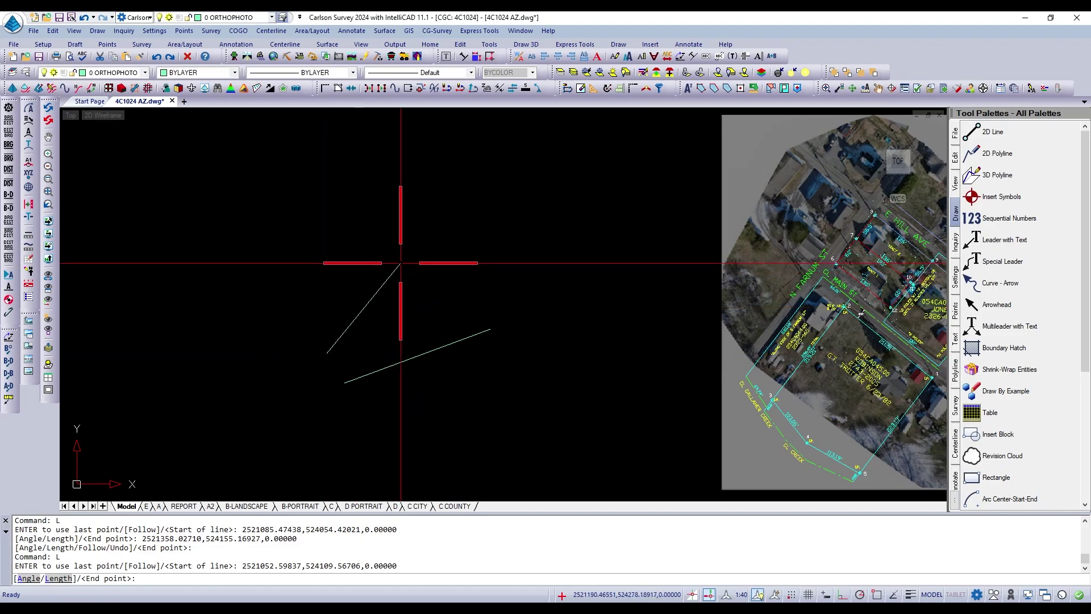
{"action": "right_click", "coordinate": [401, 263], "text": "shift"}
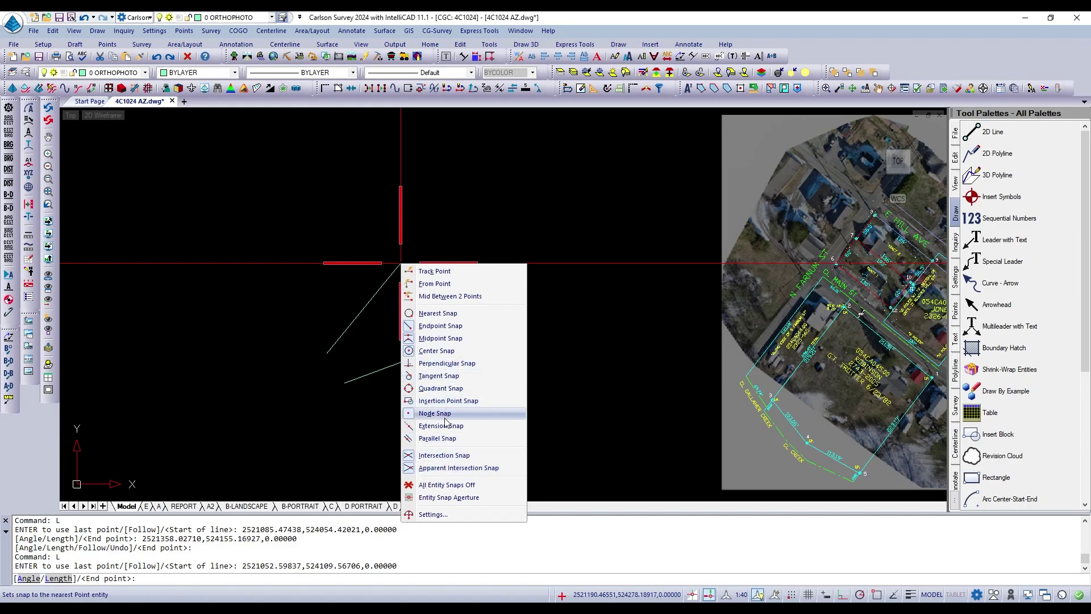
{"action": "left_click", "coordinate": [450, 438]}
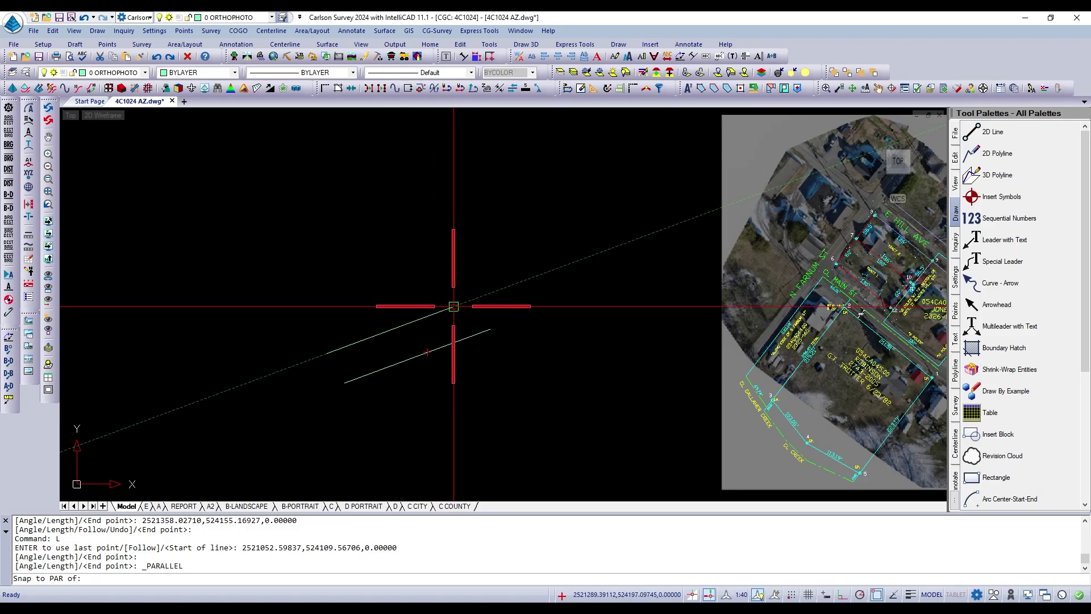
{"action": "left_click", "coordinate": [463, 303]}
{"action": "key", "text": "Return"}
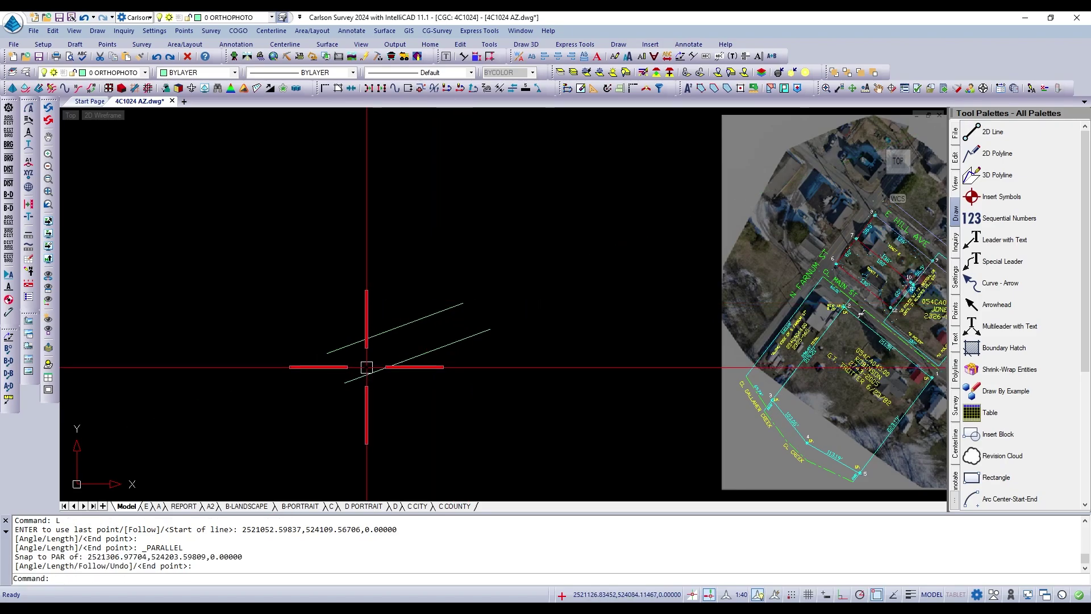
{"action": "key", "text": "Return"}
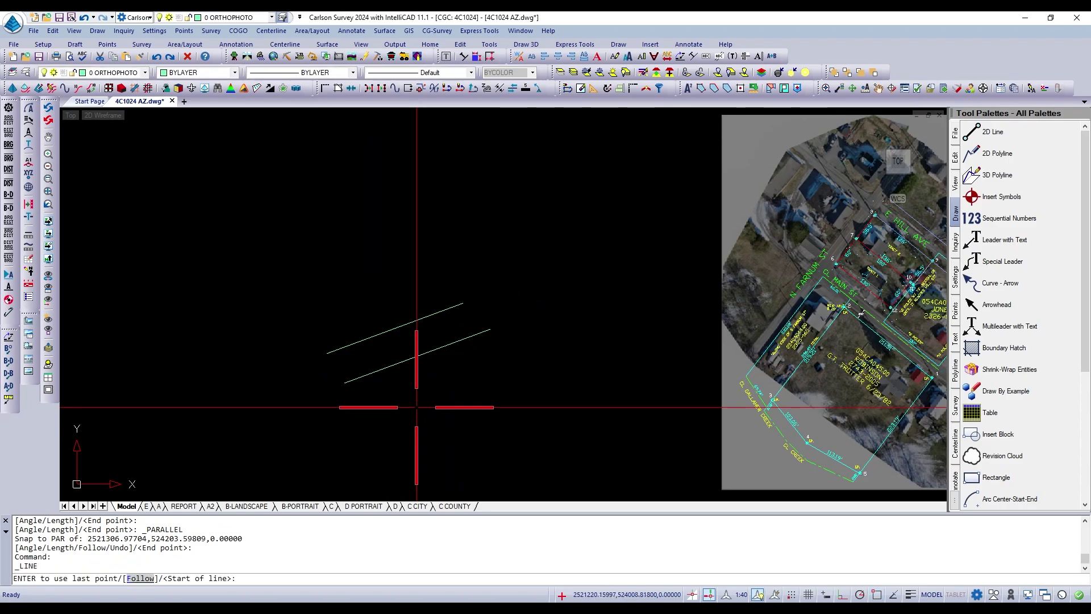
{"action": "key", "text": "Escape"}
{"action": "key", "text": "Escape"}
Start a line at about 2521196,524032 and run it to survey point 84 at the building corner, using a one-time Node snap.
{"action": "key", "text": "Return"}
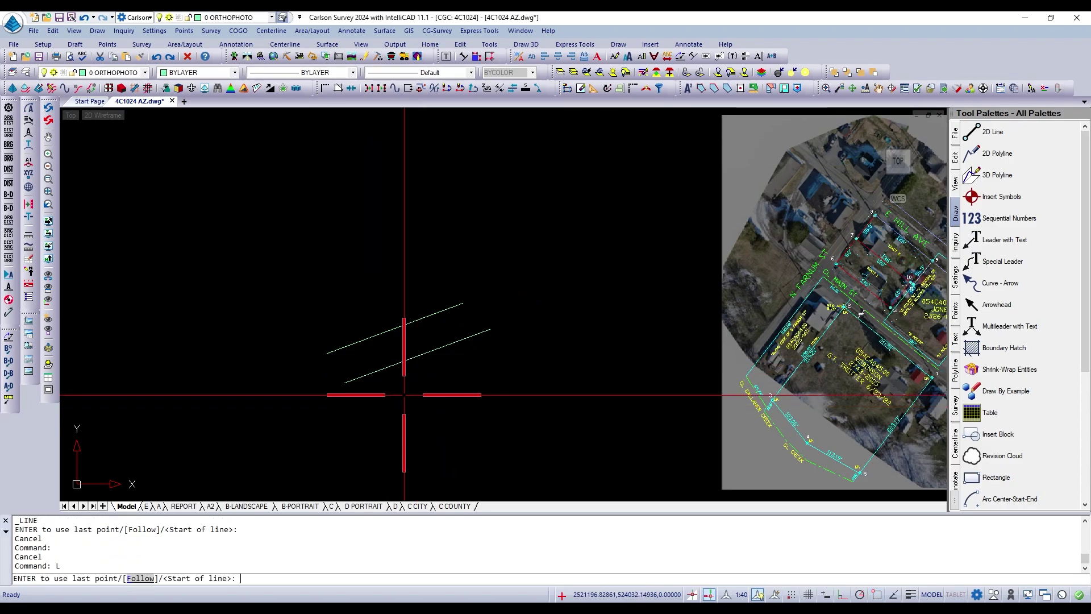
{"action": "left_click", "coordinate": [404, 394]}
{"action": "right_click", "coordinate": [476, 355], "text": "shift"}
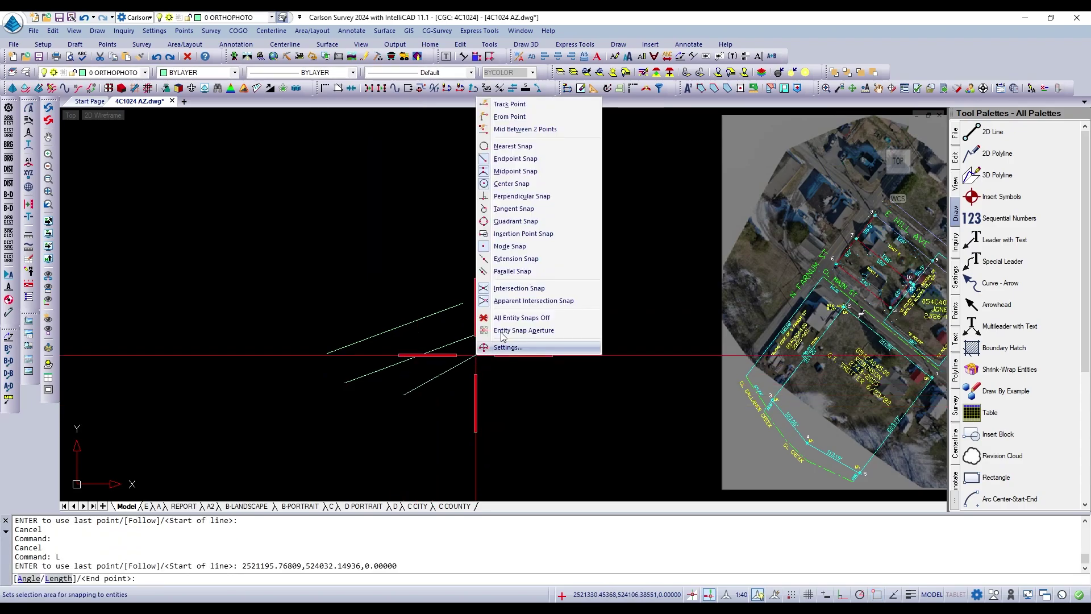
{"action": "left_click", "coordinate": [515, 247]}
{"action": "scroll", "coordinate": [475, 355], "scroll_direction": "down", "scroll_amount": 3}
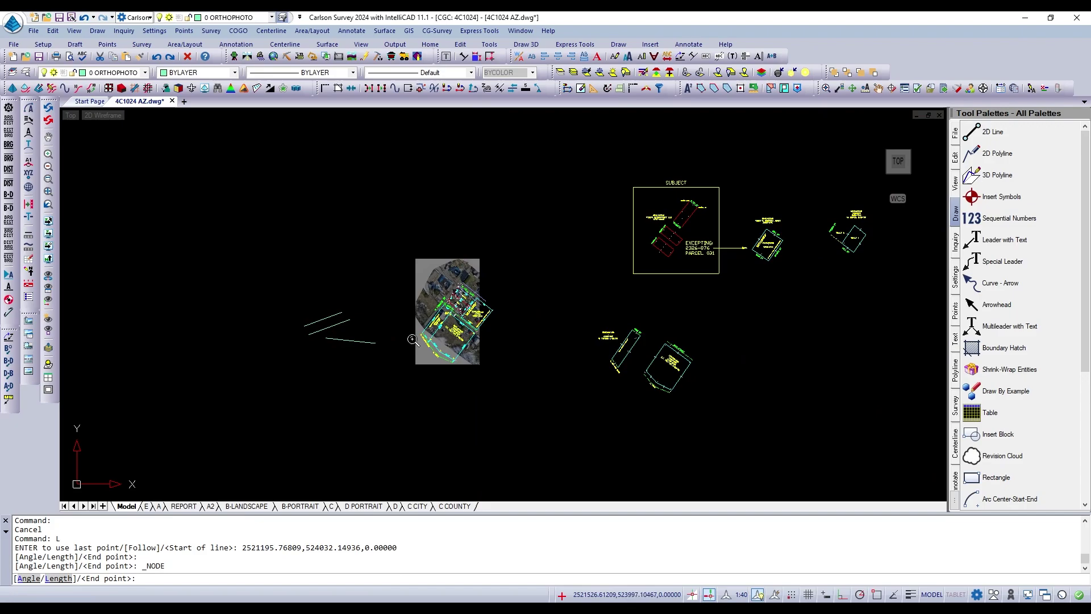
{"action": "scroll", "coordinate": [475, 358], "scroll_direction": "up", "scroll_amount": 10}
{"action": "scroll", "coordinate": [452, 308], "scroll_direction": "up", "scroll_amount": 5}
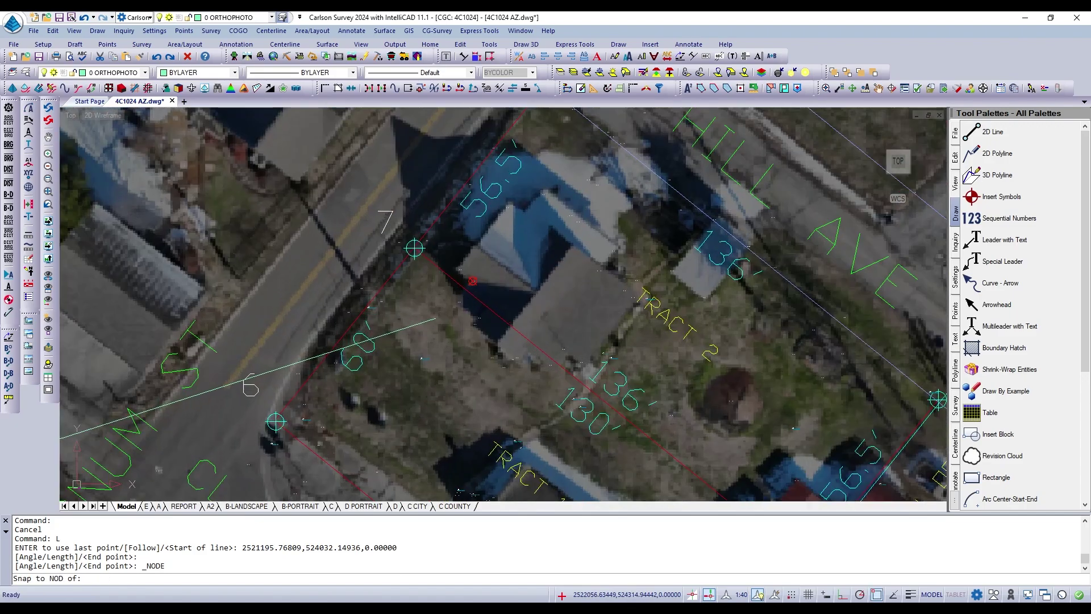
{"action": "scroll", "coordinate": [446, 317], "scroll_direction": "up", "scroll_amount": 5}
{"action": "scroll", "coordinate": [463, 276], "scroll_direction": "up", "scroll_amount": 3}
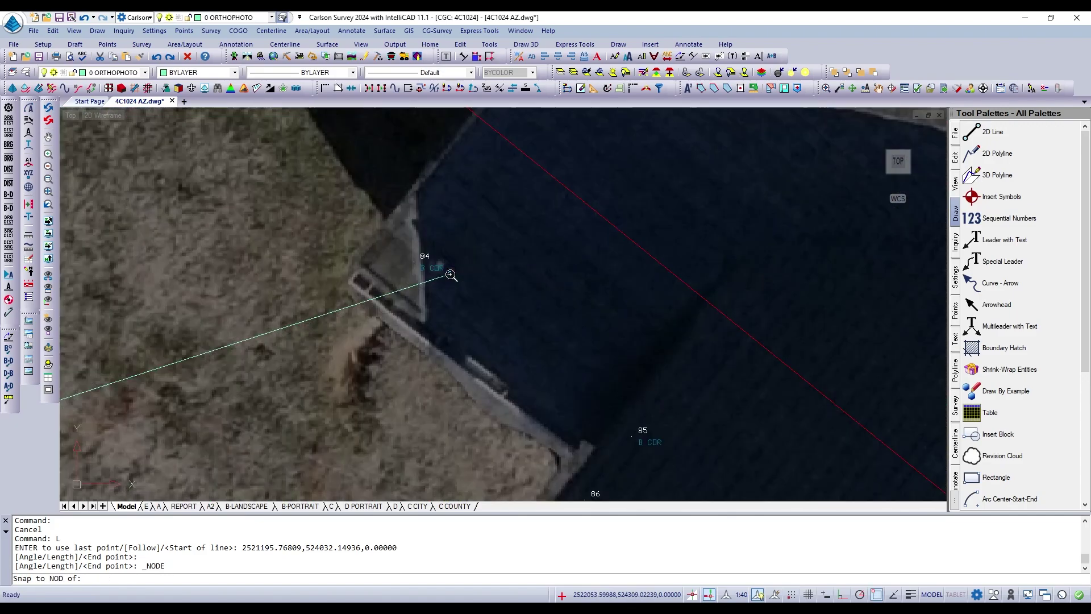
{"action": "scroll", "coordinate": [437, 273], "scroll_direction": "up", "scroll_amount": 6}
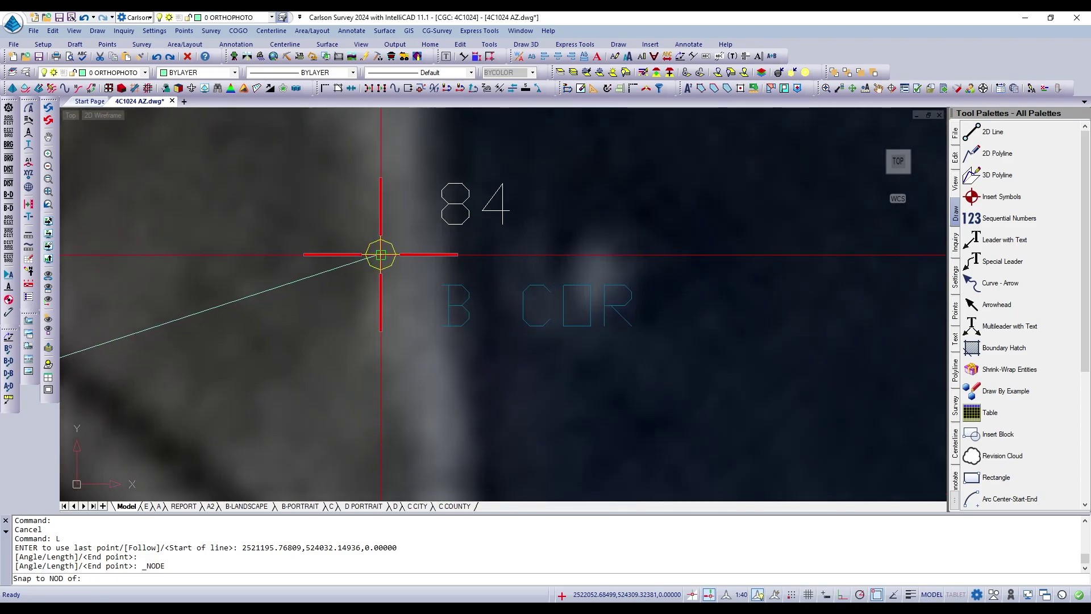
{"action": "scroll", "coordinate": [381, 255], "scroll_direction": "down", "scroll_amount": 6}
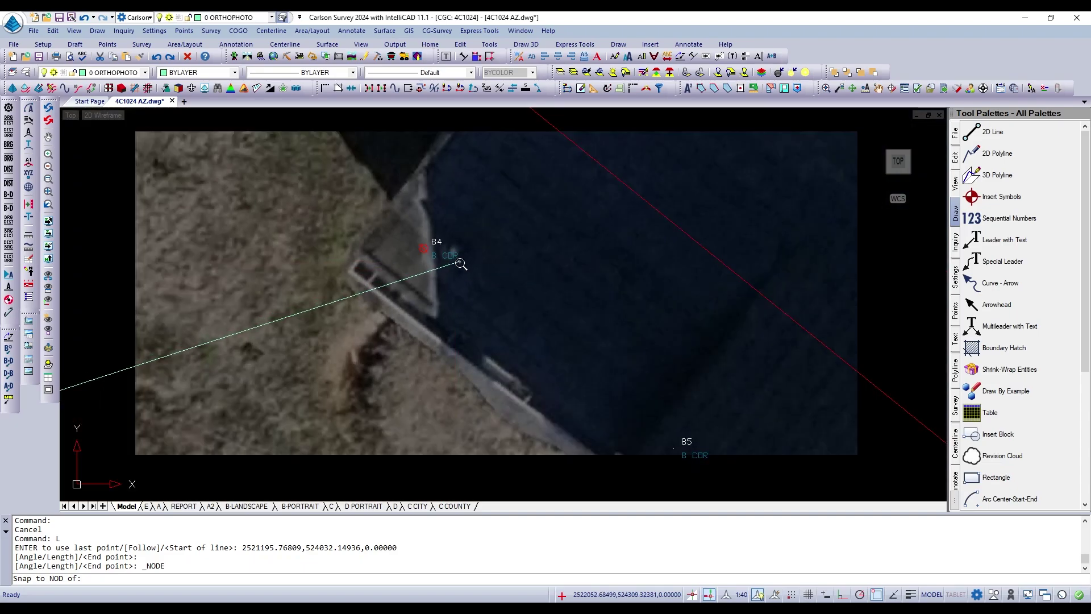
{"action": "scroll", "coordinate": [446, 250], "scroll_direction": "up", "scroll_amount": 2}
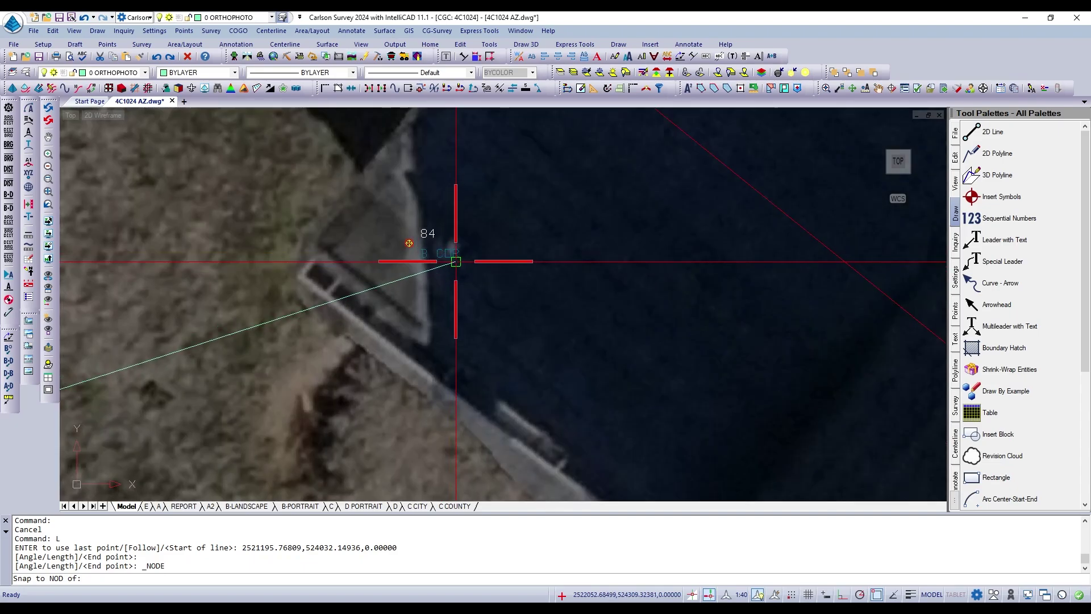
{"action": "left_click", "coordinate": [455, 253]}
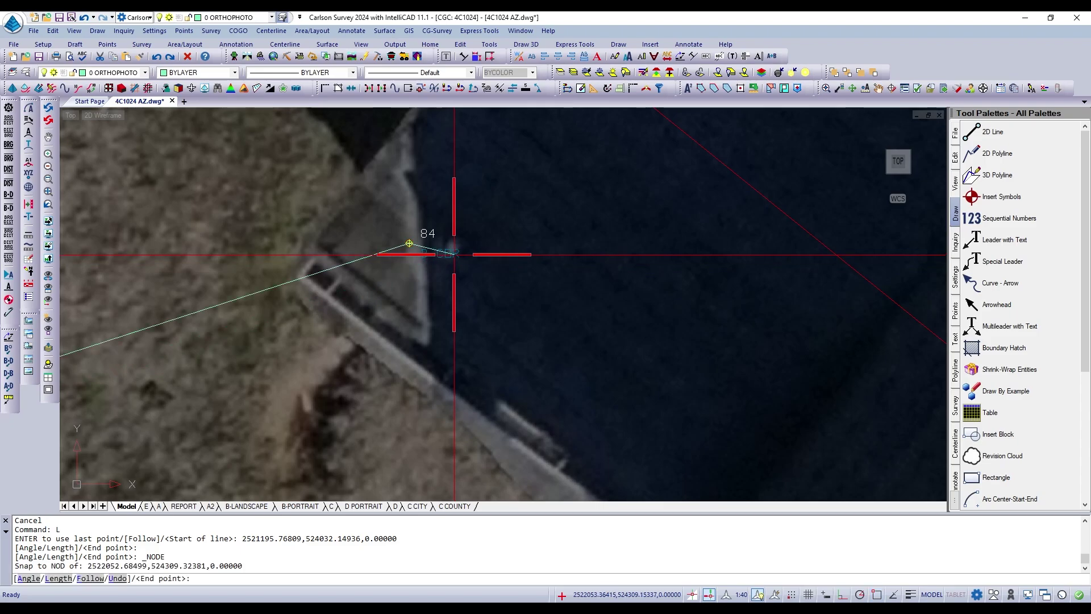
Continue the line from point 84 to survey point 85 using a one-time Node snap.
{"action": "scroll", "coordinate": [451, 188], "scroll_direction": "down", "scroll_amount": 2}
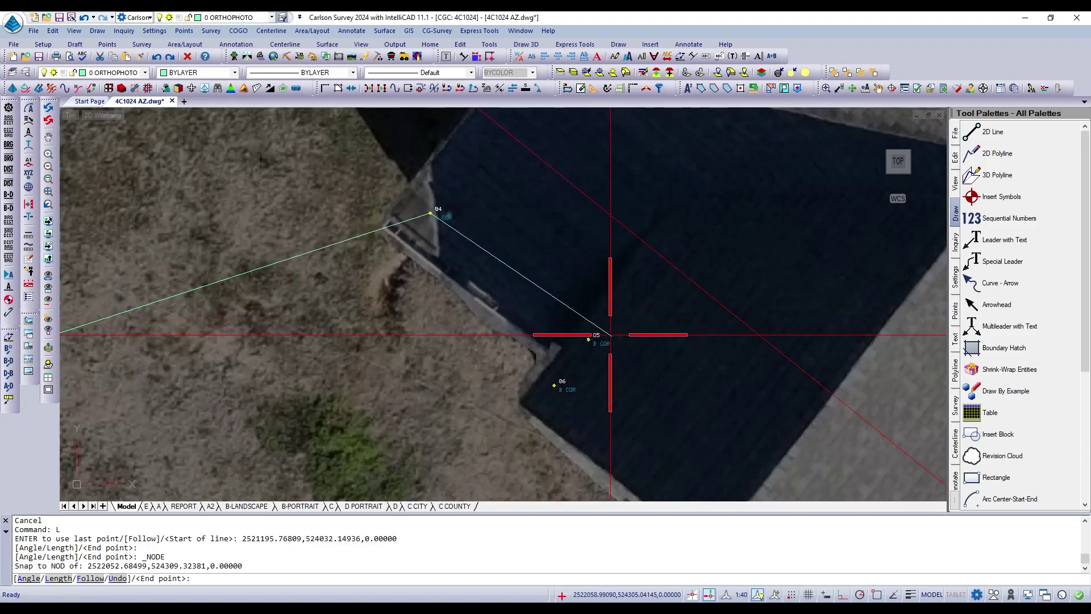
{"action": "right_click", "coordinate": [609, 334], "text": "shift"}
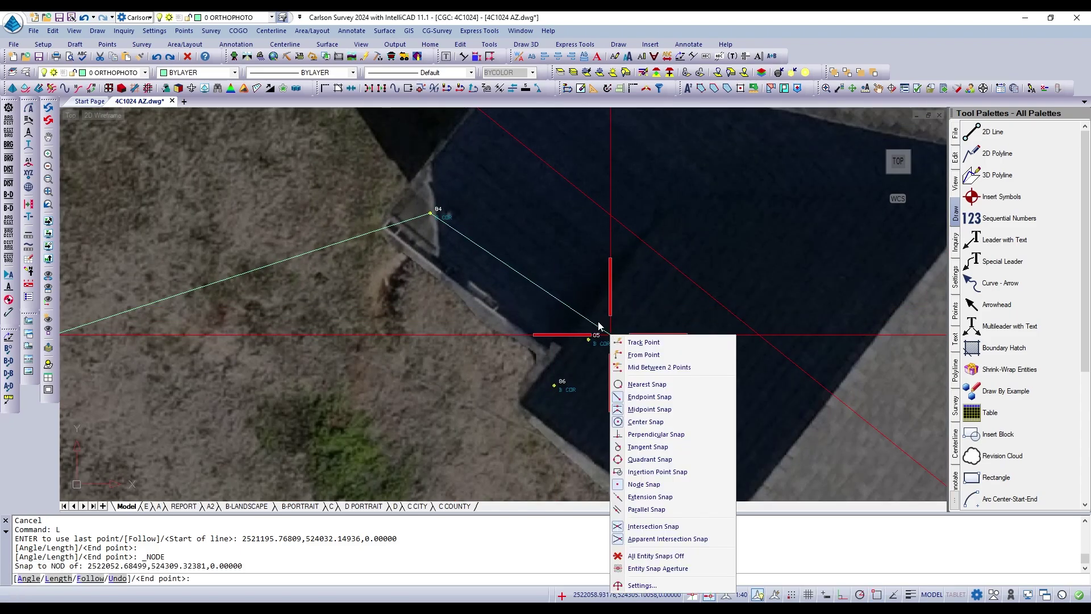
{"action": "left_click", "coordinate": [659, 484]}
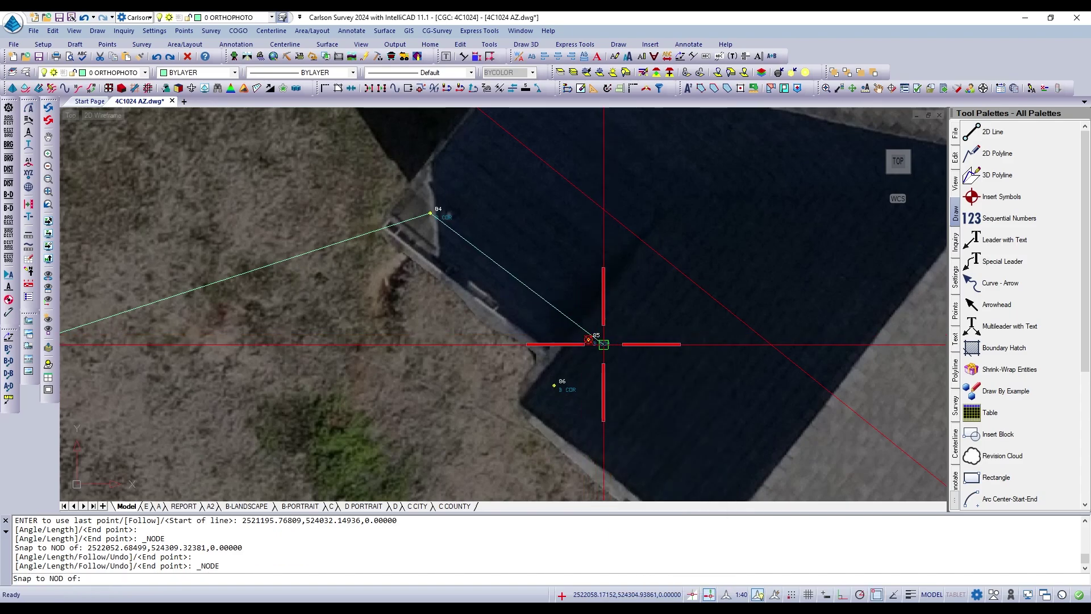
{"action": "left_click", "coordinate": [603, 345]}
Continue the line to survey point 86 with a one-time Node snap, end the line there and save the drawing.
{"action": "scroll", "coordinate": [511, 290], "scroll_direction": "down", "scroll_amount": 2}
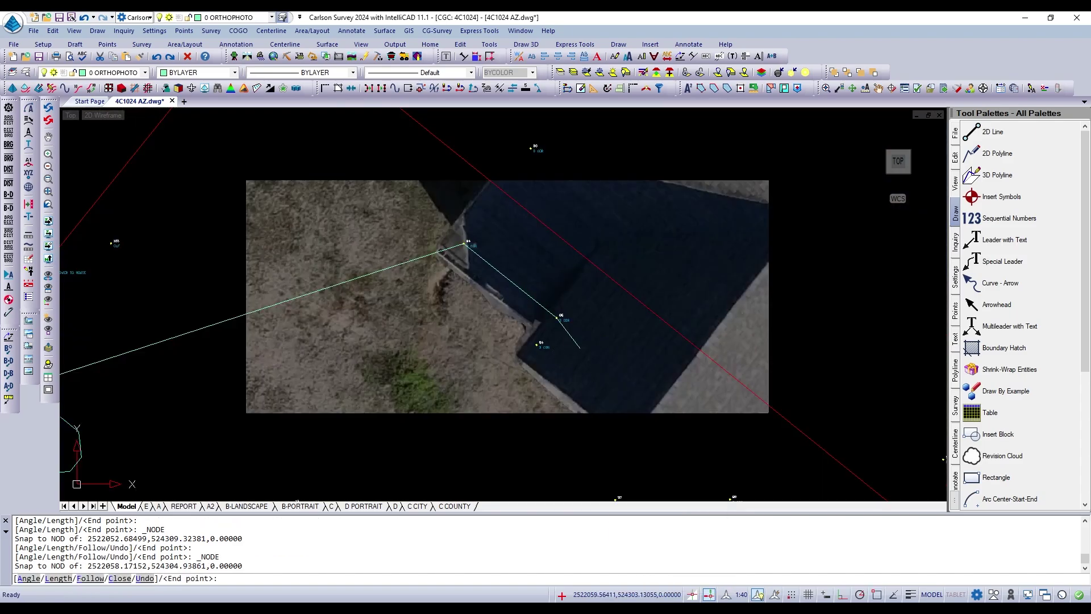
{"action": "scroll", "coordinate": [580, 348], "scroll_direction": "up", "scroll_amount": 3}
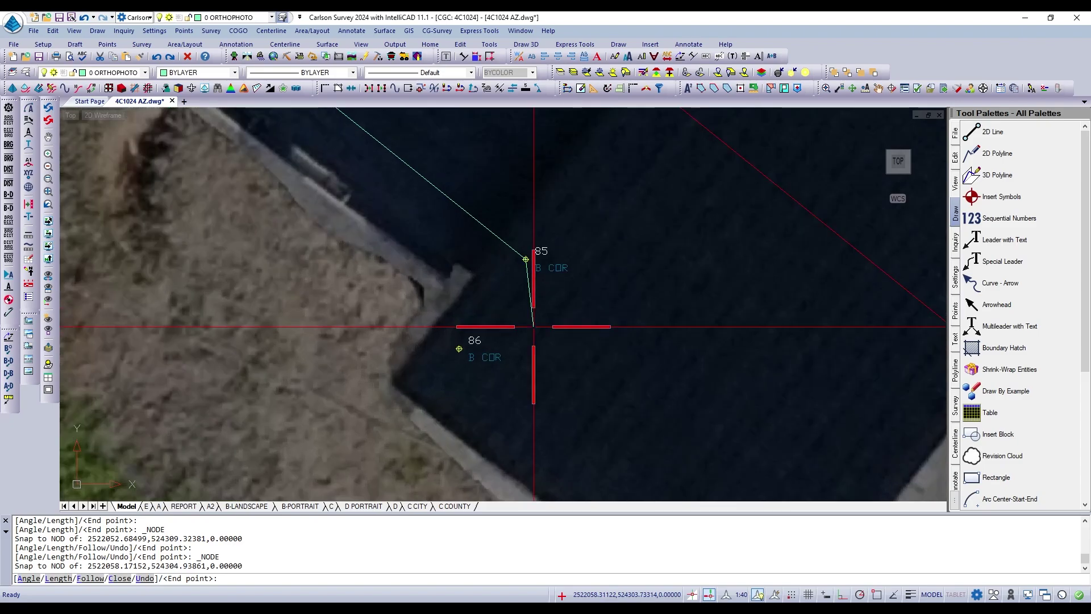
{"action": "right_click", "coordinate": [533, 327], "text": "shift"}
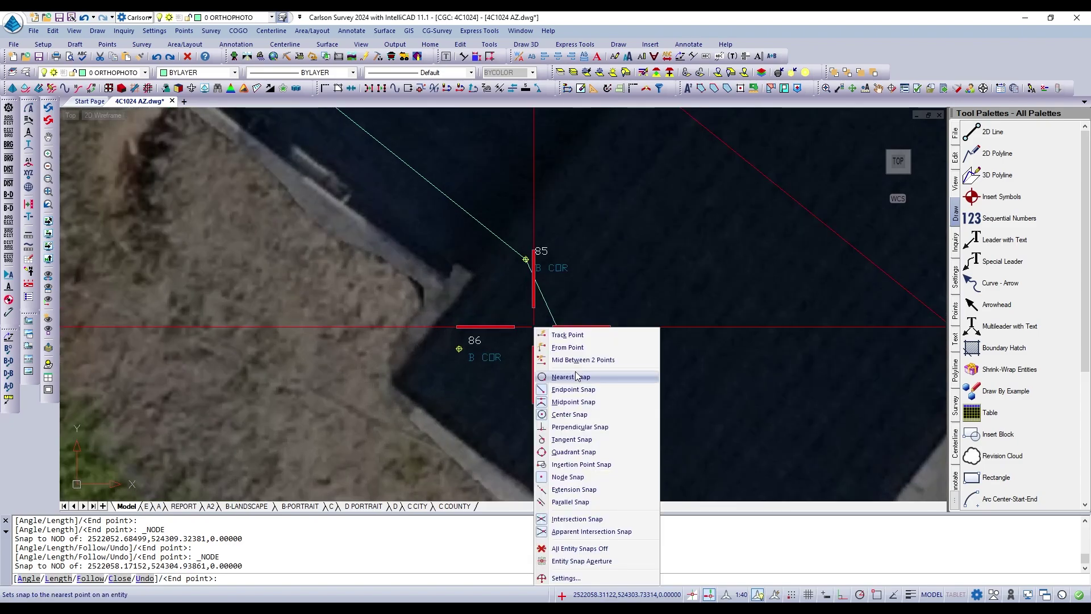
{"action": "left_click", "coordinate": [585, 477]}
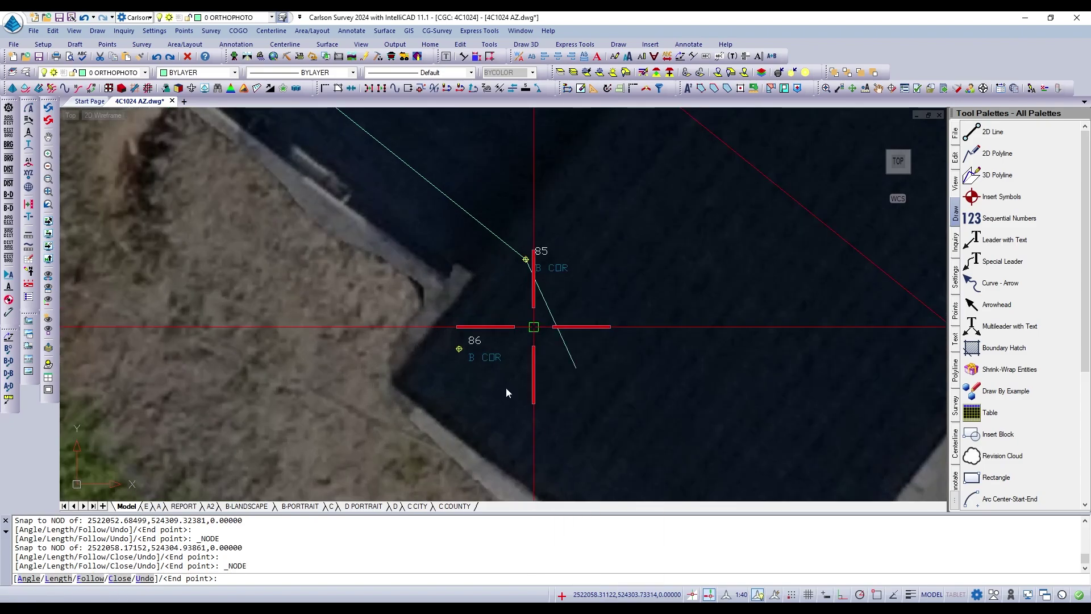
{"action": "left_click", "coordinate": [467, 349]}
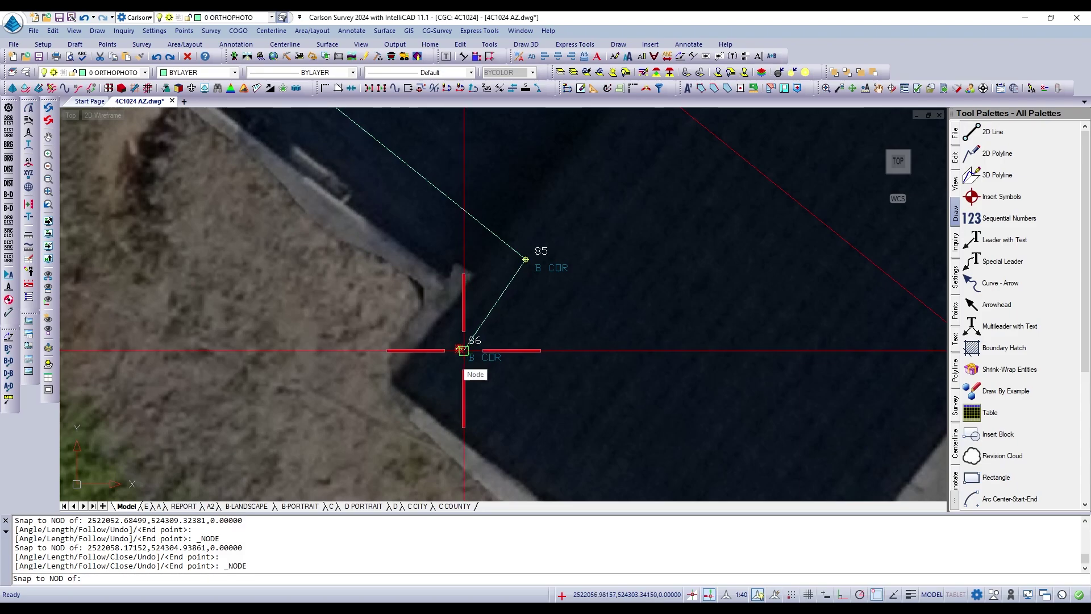
{"action": "left_click", "coordinate": [463, 349]}
{"action": "scroll", "coordinate": [511, 284], "scroll_direction": "down", "scroll_amount": 5}
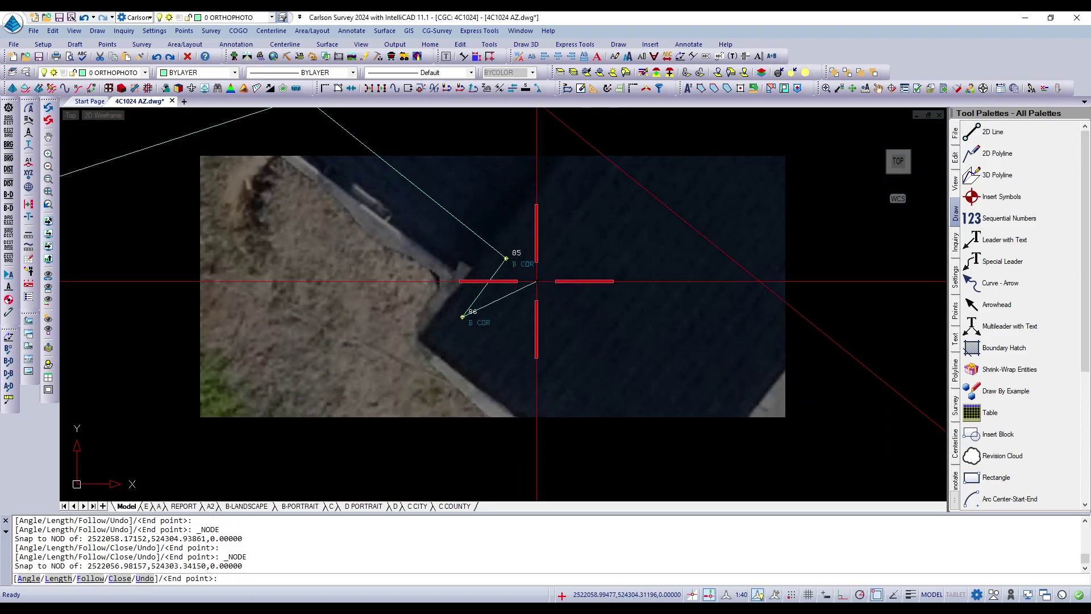
{"action": "scroll", "coordinate": [589, 268], "scroll_direction": "down", "scroll_amount": 2}
{"action": "key", "text": "ctrl+s"}
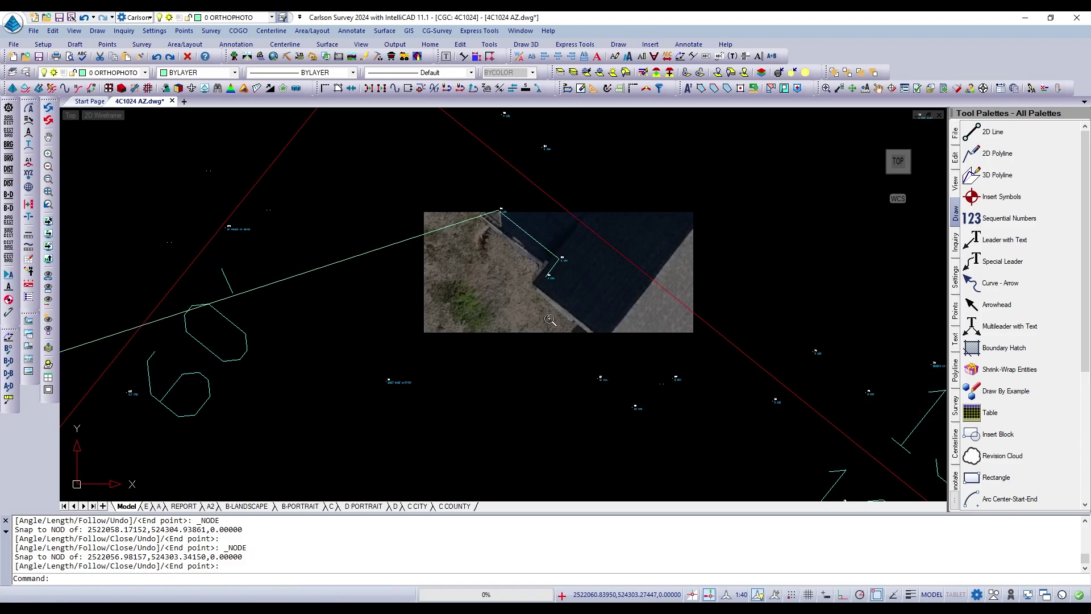
{"action": "scroll", "coordinate": [550, 320], "scroll_direction": "down", "scroll_amount": 3}
{"action": "key", "text": "Escape"}
Erase the three line segments running to points 84, 85 and 86.
{"action": "type", "text": "E"}
{"action": "key", "text": "Return"}
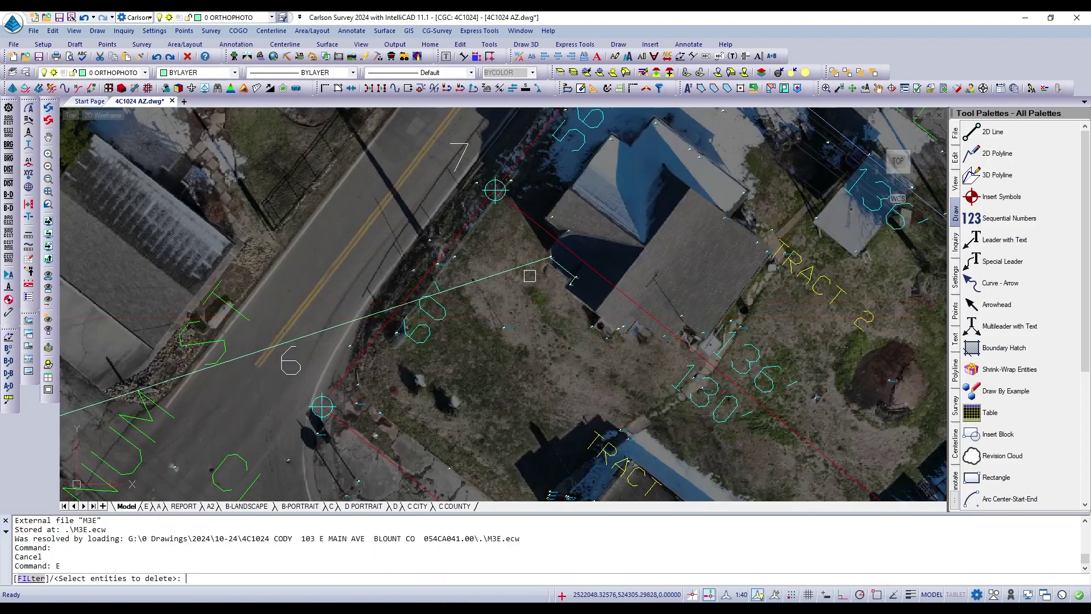
{"action": "left_click", "coordinate": [524, 262]}
{"action": "left_click", "coordinate": [561, 267]}
{"action": "scroll", "coordinate": [579, 279], "scroll_direction": "up", "scroll_amount": 5}
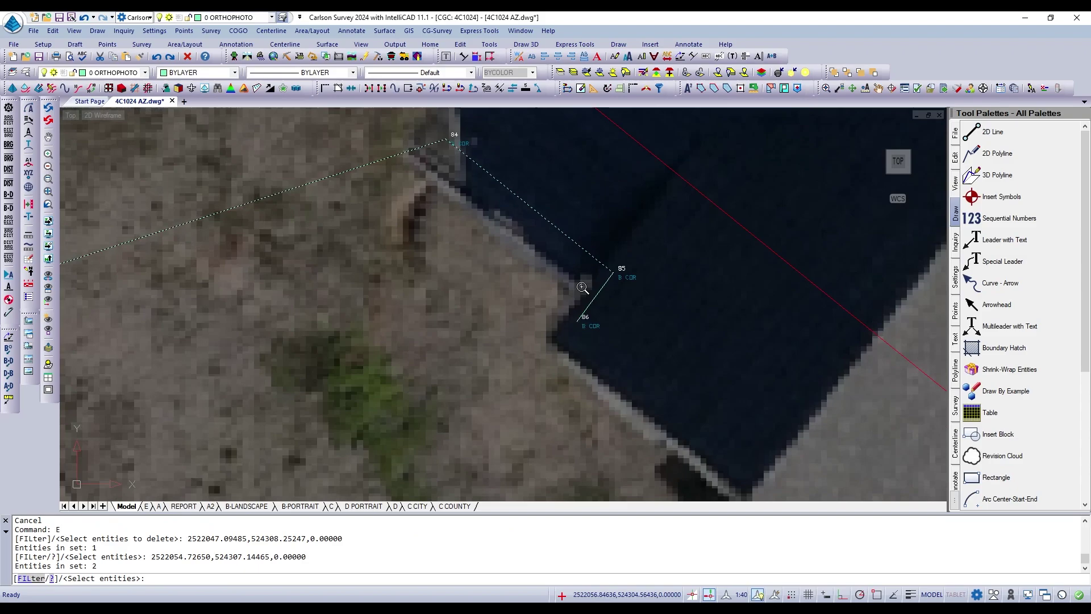
{"action": "left_click", "coordinate": [595, 292]}
{"action": "key", "text": "Return"}
Turn on the running entity snaps and start a line in the yard southwest of point 84, at about 2522049,524300.
{"action": "key", "text": "F3"}
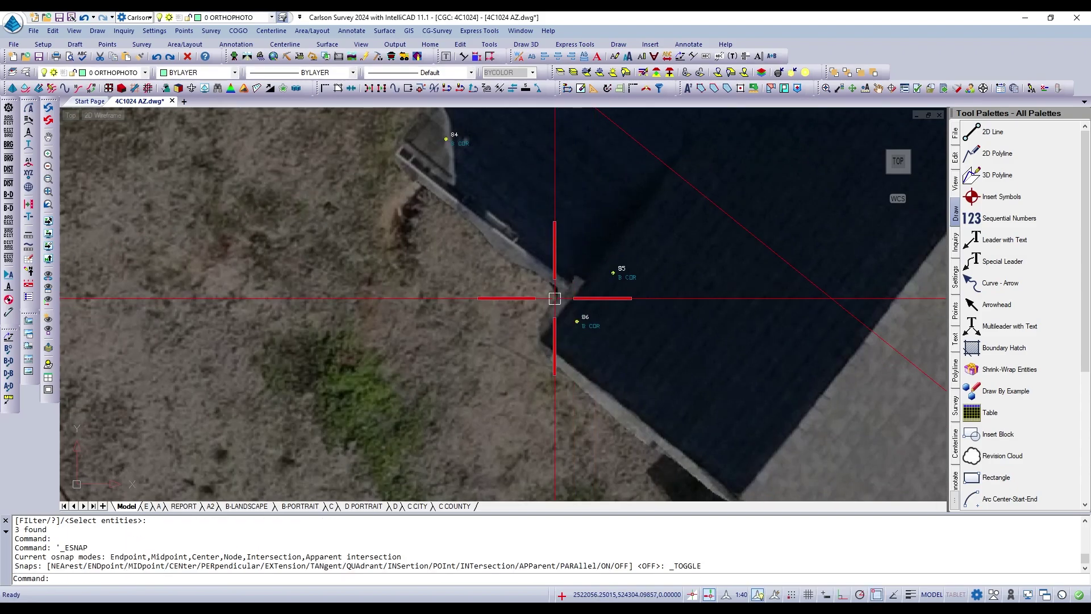
{"action": "type", "text": "L"}
{"action": "key", "text": "Return"}
{"action": "scroll", "coordinate": [559, 304], "scroll_direction": "down", "scroll_amount": 5}
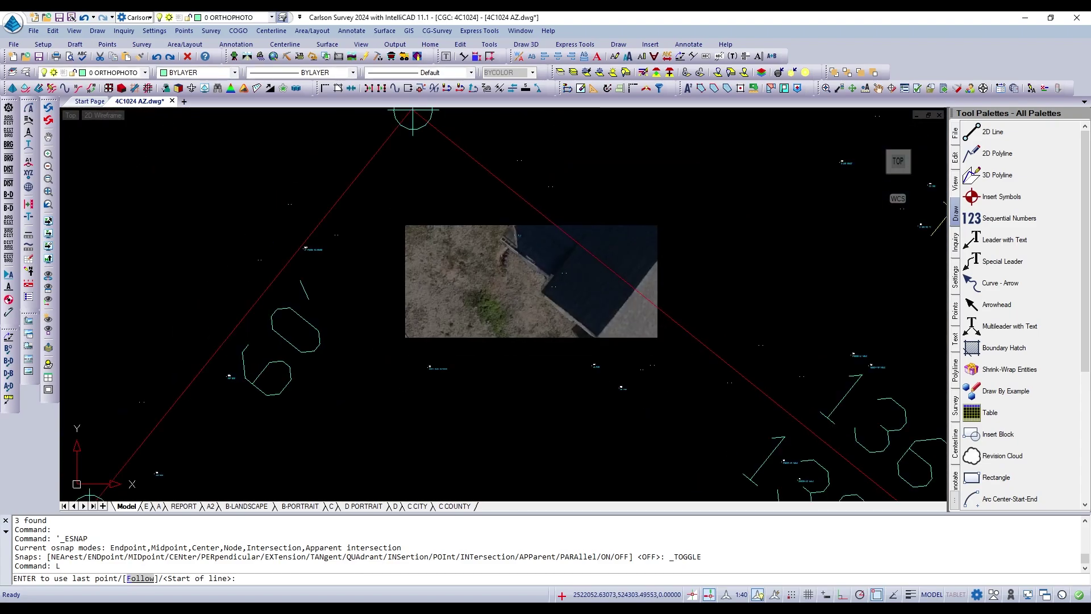
{"action": "scroll", "coordinate": [512, 236], "scroll_direction": "up", "scroll_amount": 5}
{"action": "left_click", "coordinate": [484, 314]}
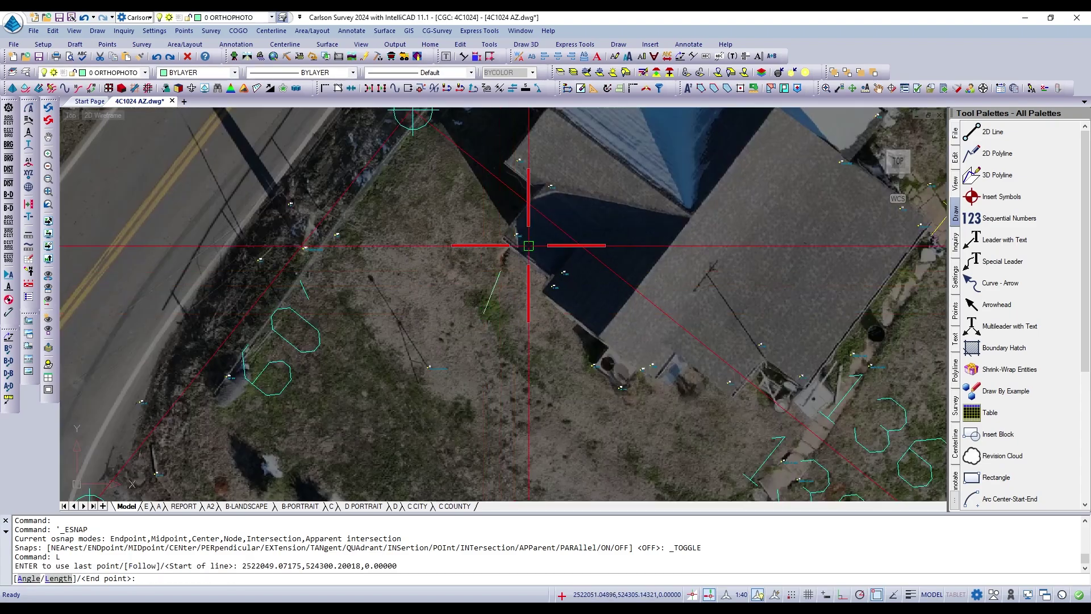
Examine which running snaps, such as Node, Endpoint and Intersection, are offered around the point 84 symbol at different zoom levels.
{"action": "scroll", "coordinate": [520, 236], "scroll_direction": "up", "scroll_amount": 3}
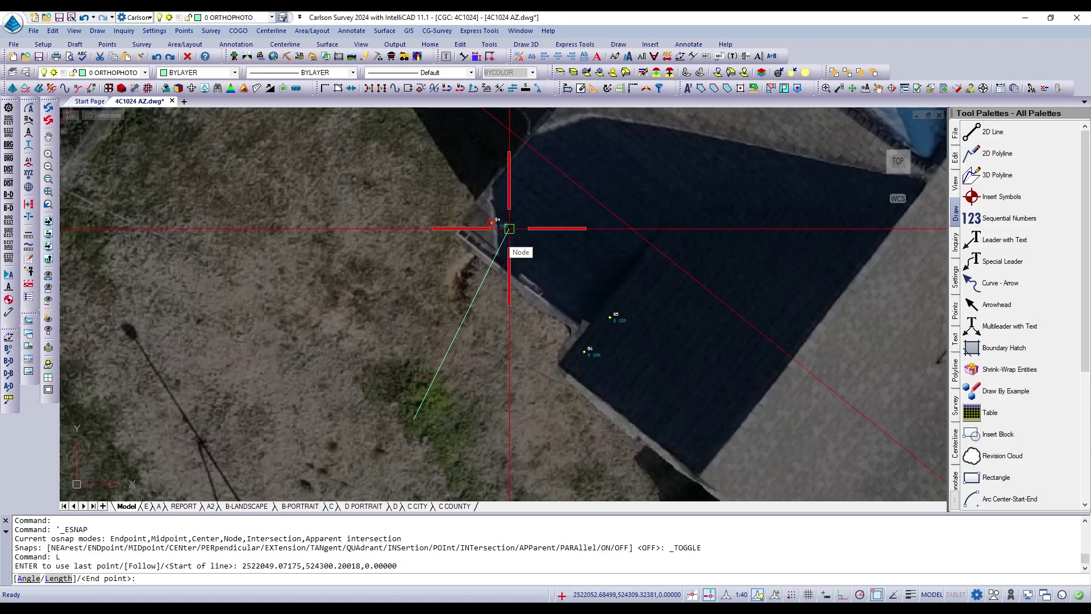
{"action": "scroll", "coordinate": [509, 228], "scroll_direction": "up", "scroll_amount": 3}
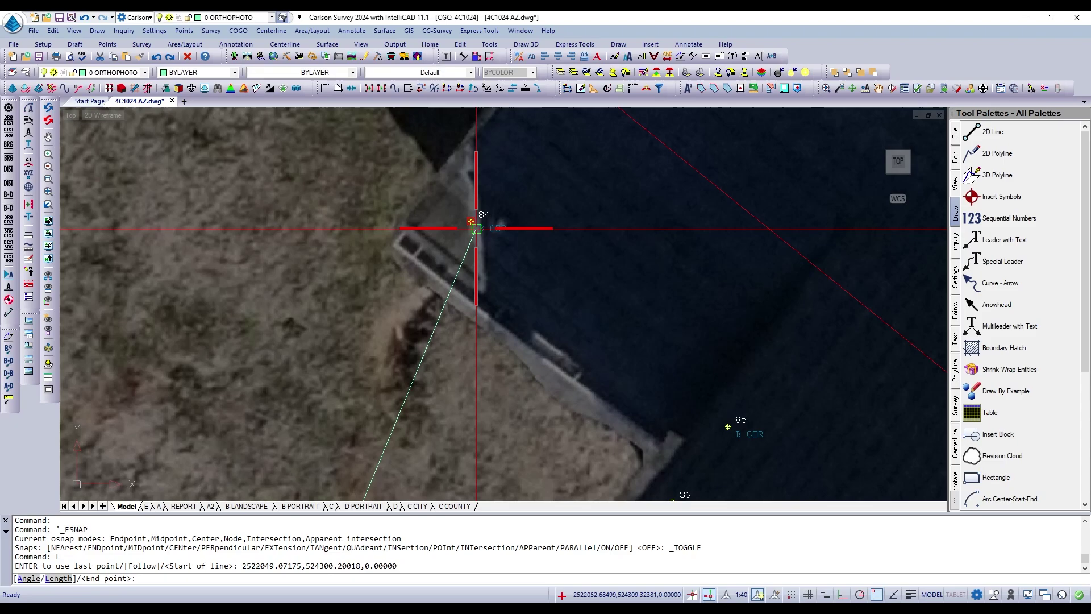
{"action": "scroll", "coordinate": [472, 221], "scroll_direction": "up", "scroll_amount": 4}
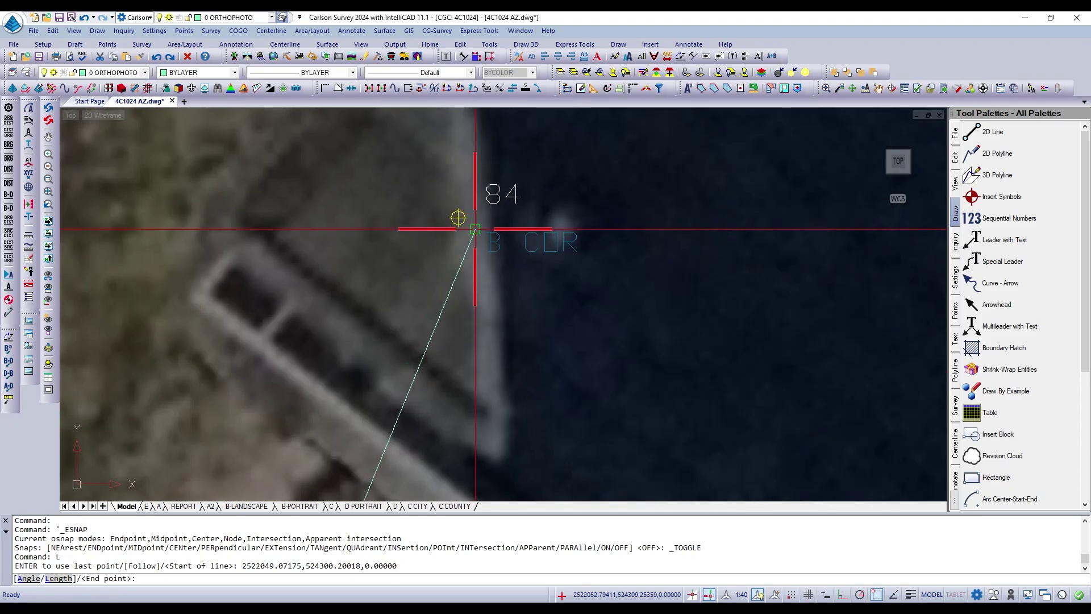
{"action": "scroll", "coordinate": [472, 225], "scroll_direction": "up", "scroll_amount": 3}
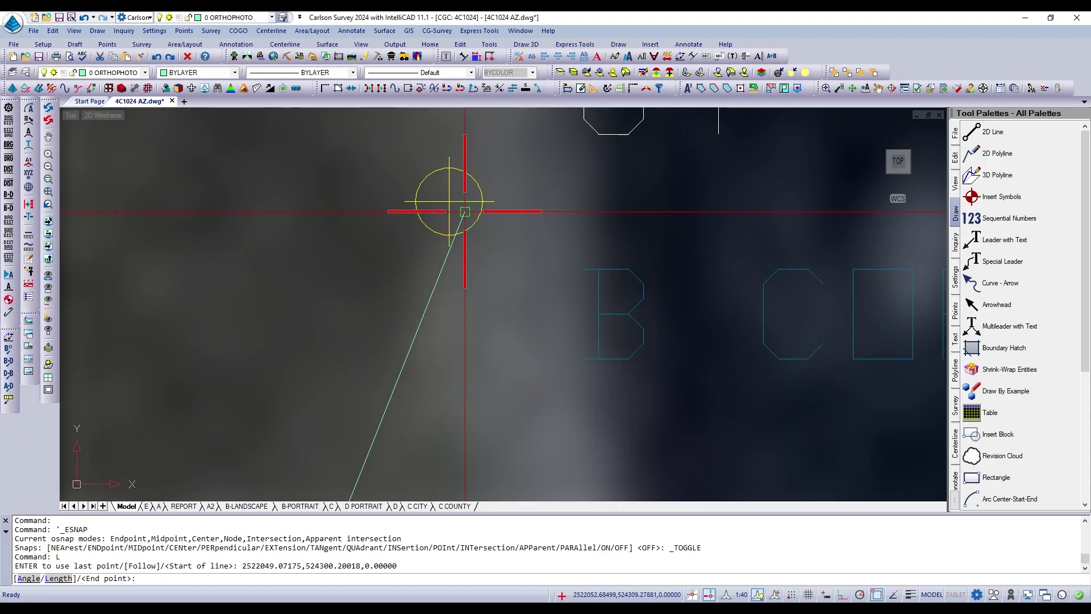
{"action": "scroll", "coordinate": [465, 219], "scroll_direction": "down", "scroll_amount": 3}
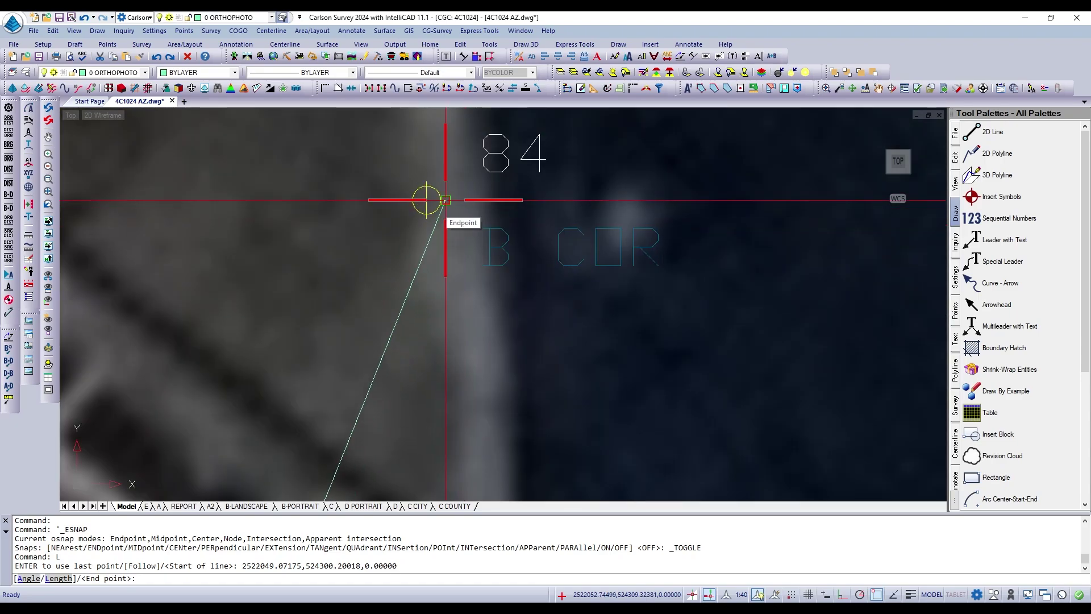
{"action": "scroll", "coordinate": [445, 200], "scroll_direction": "down", "scroll_amount": 2}
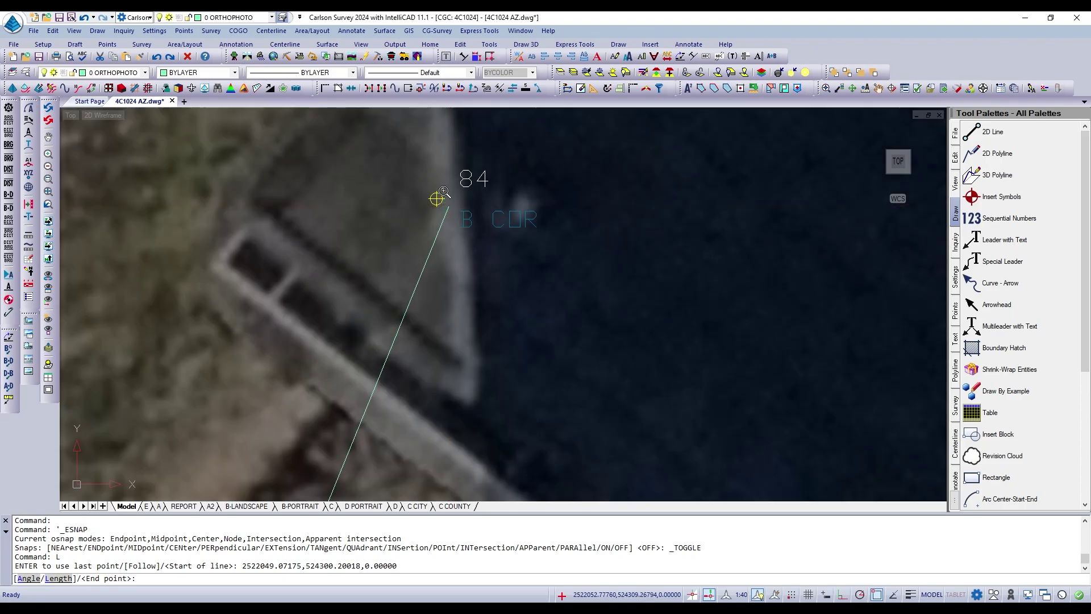
{"action": "scroll", "coordinate": [435, 187], "scroll_direction": "up", "scroll_amount": 2}
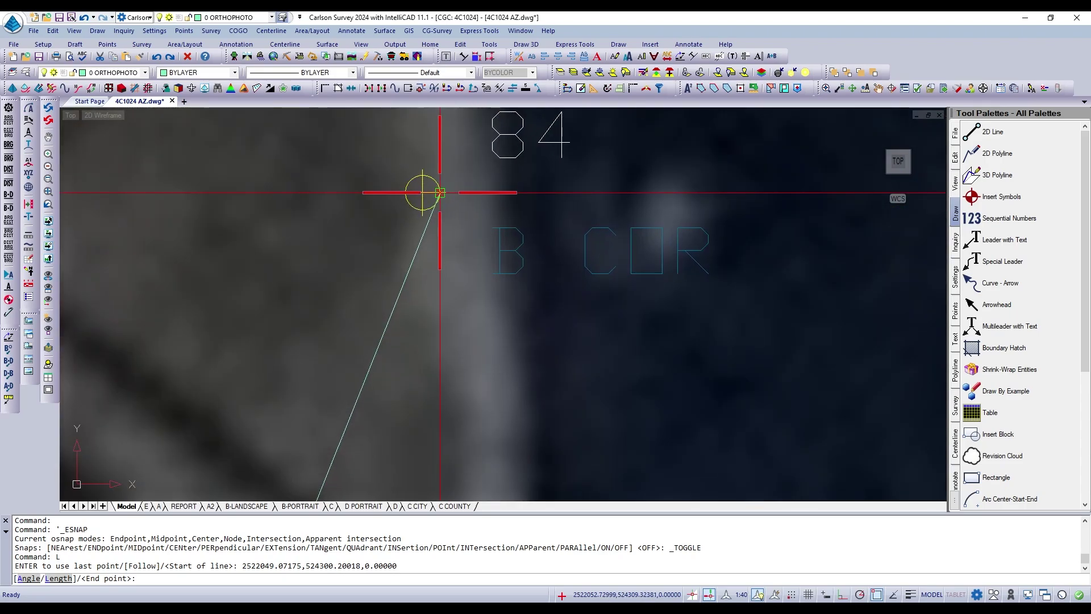
{"action": "scroll", "coordinate": [446, 193], "scroll_direction": "up", "scroll_amount": 3}
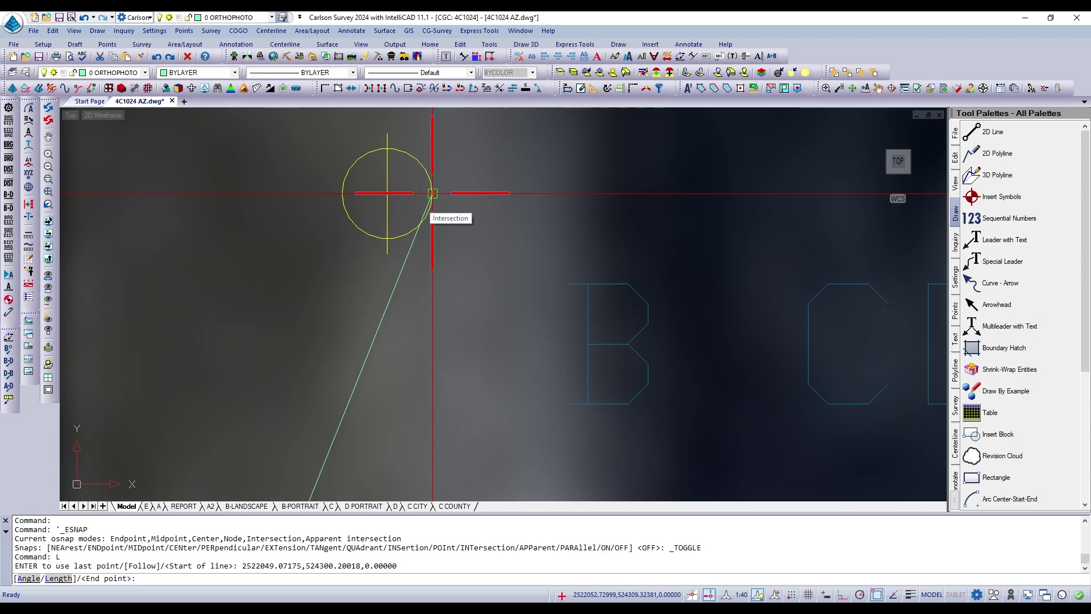
{"action": "scroll", "coordinate": [432, 193], "scroll_direction": "down", "scroll_amount": 3}
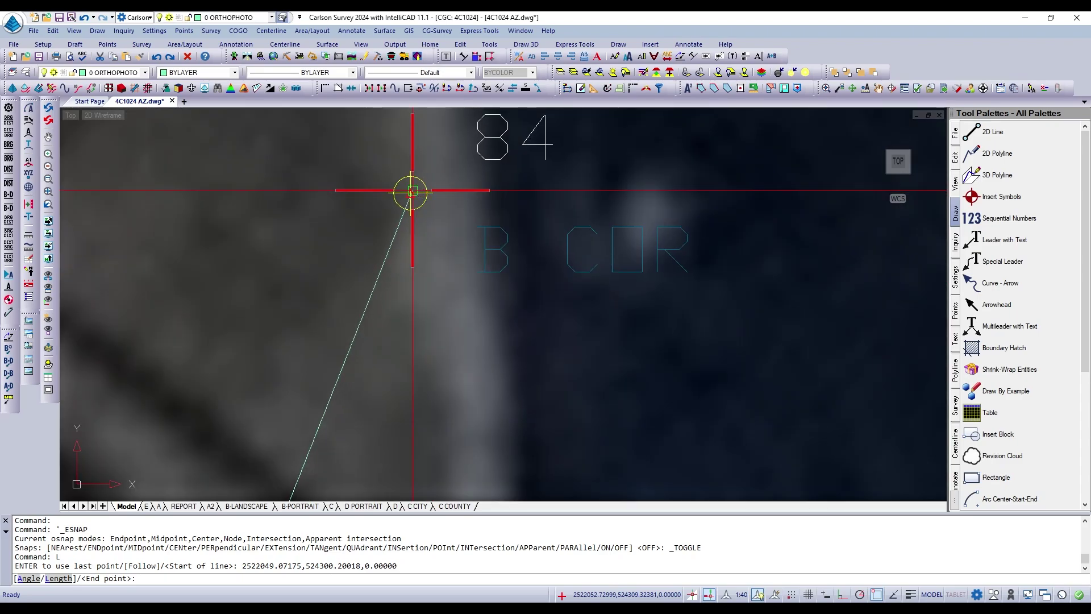
{"action": "scroll", "coordinate": [411, 191], "scroll_direction": "down", "scroll_amount": 4}
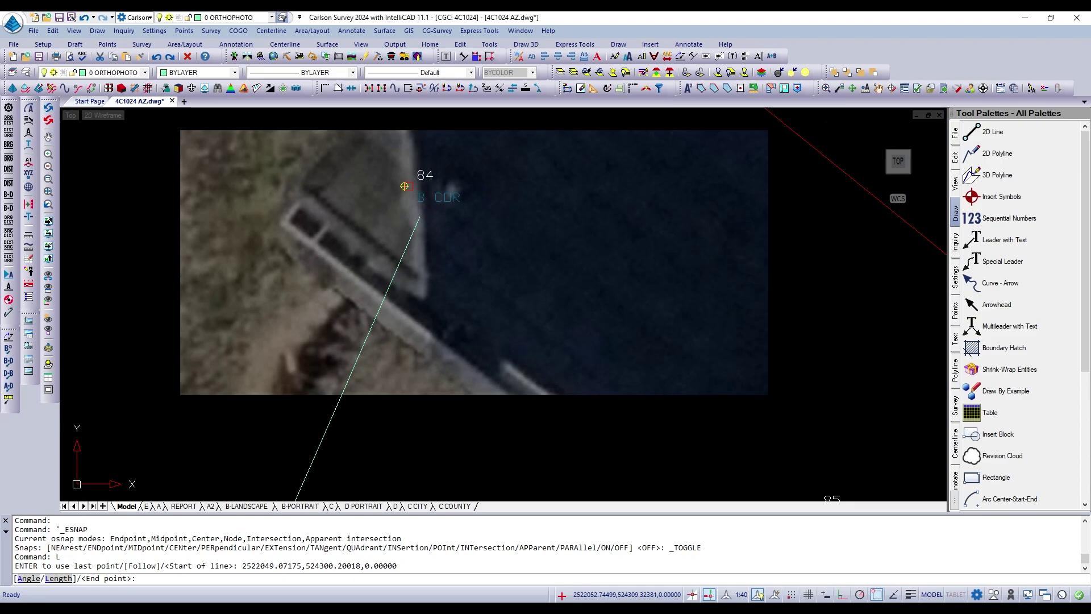
{"action": "scroll", "coordinate": [414, 214], "scroll_direction": "down", "scroll_amount": 3}
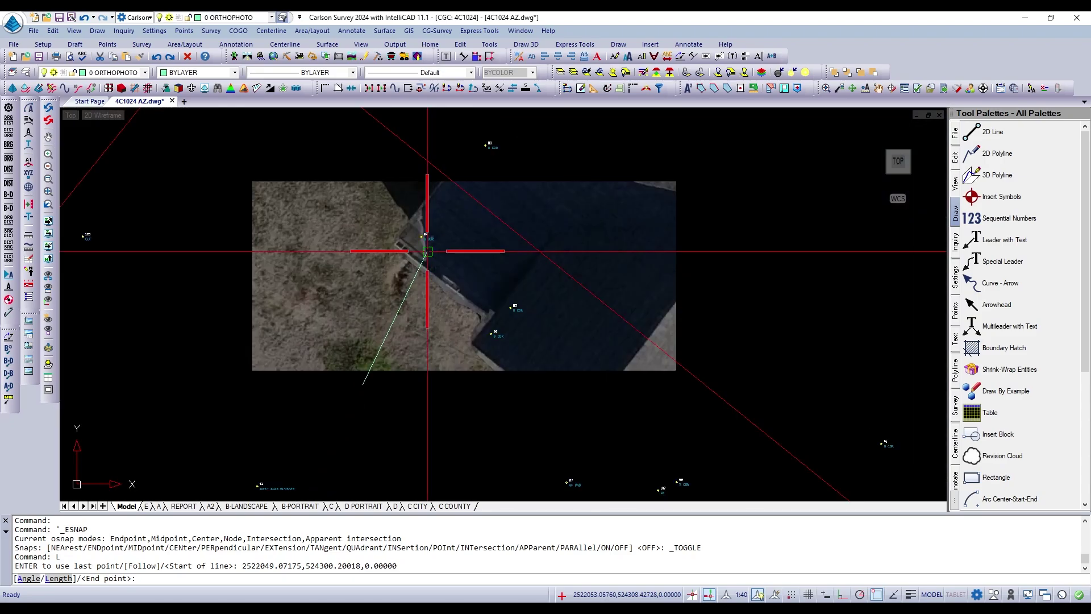
Continue the line through survey points 84, 85 and 86 using the running snaps, and end it at point 86.
{"action": "scroll", "coordinate": [427, 251], "scroll_direction": "up", "scroll_amount": 4}
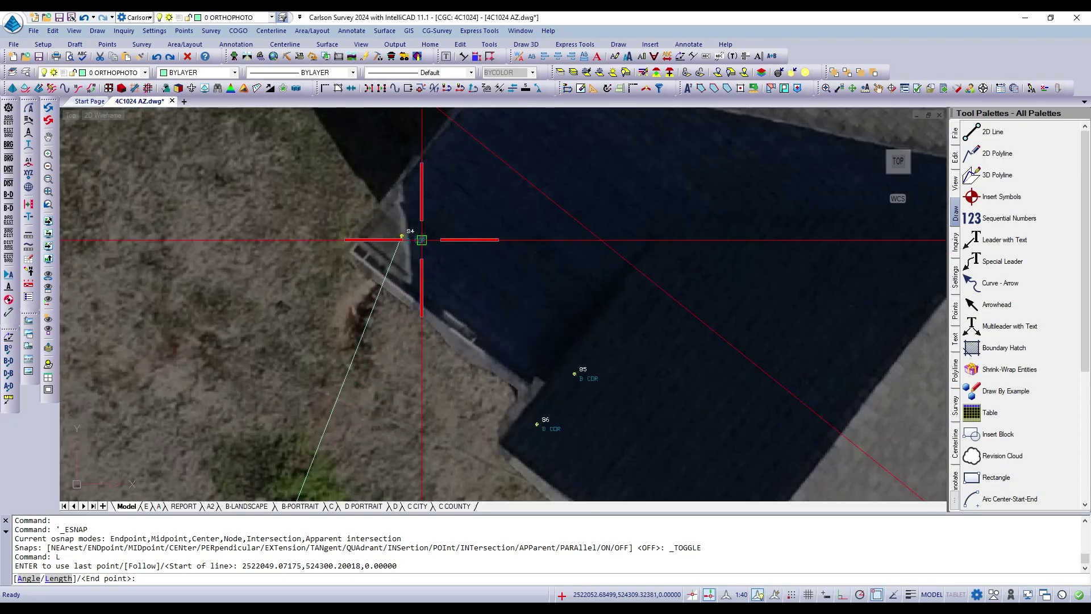
{"action": "left_click", "coordinate": [421, 239]}
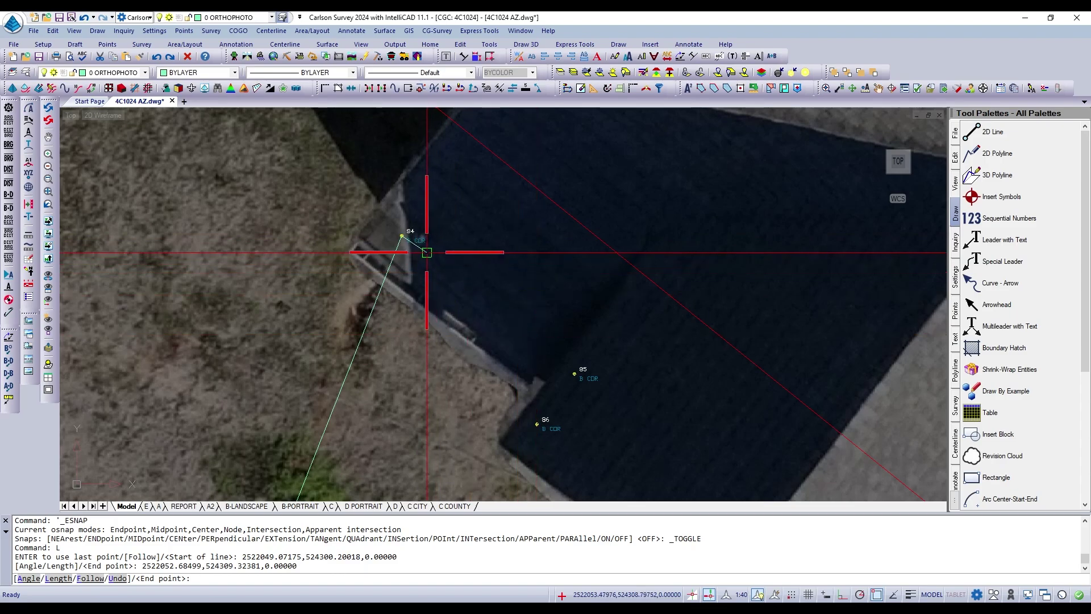
{"action": "scroll", "coordinate": [427, 252], "scroll_direction": "down", "scroll_amount": 2}
{"action": "scroll", "coordinate": [543, 332], "scroll_direction": "up", "scroll_amount": 4}
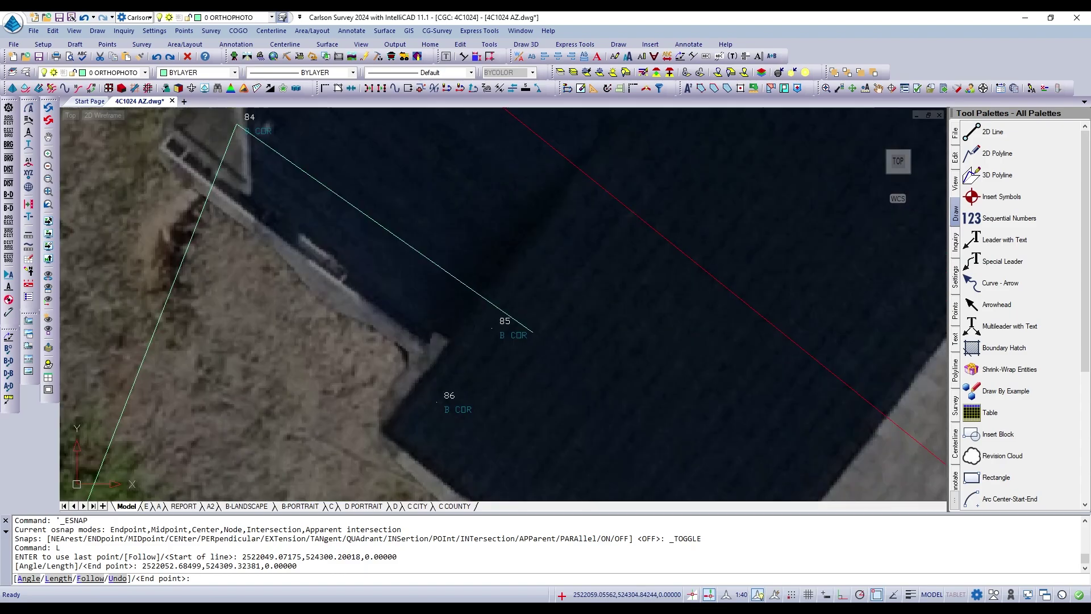
{"action": "left_click", "coordinate": [525, 338]}
{"action": "scroll", "coordinate": [499, 318], "scroll_direction": "down", "scroll_amount": 2}
{"action": "scroll", "coordinate": [488, 350], "scroll_direction": "up", "scroll_amount": 2}
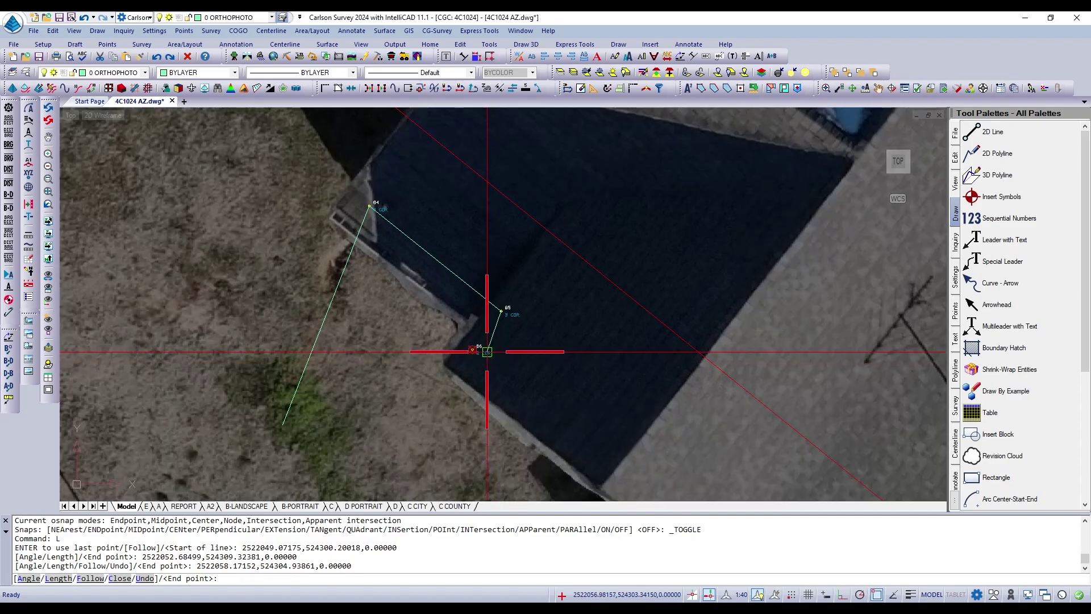
{"action": "left_click", "coordinate": [487, 352]}
{"action": "key", "text": "Return"}
Erase the line segments connecting point 84 to 85 and point 85 to 86.
{"action": "type", "text": "E"}
{"action": "key", "text": "Return"}
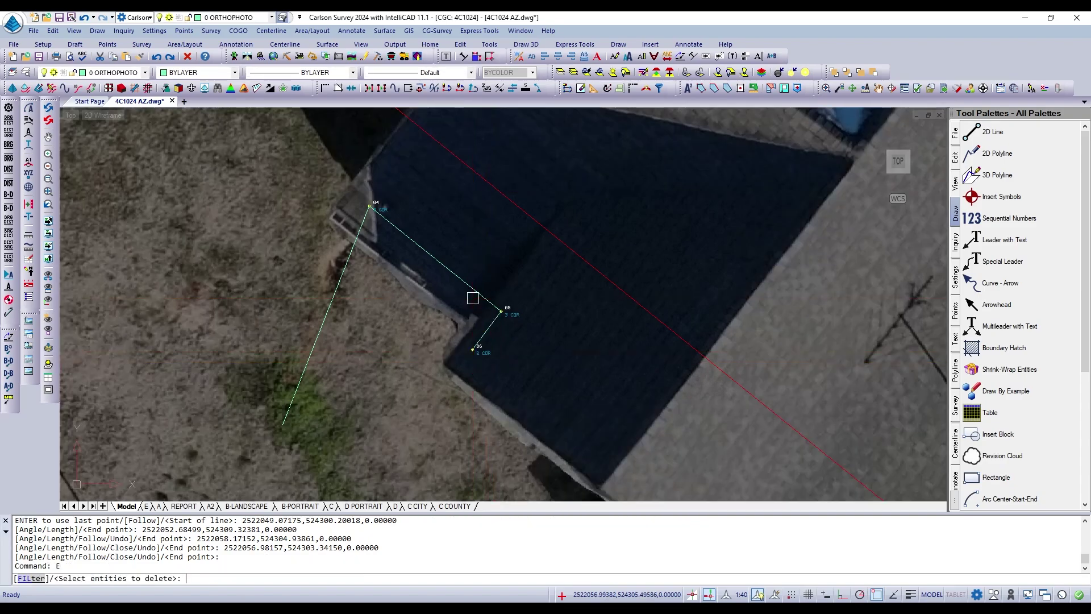
{"action": "left_click", "coordinate": [463, 277]}
{"action": "left_click", "coordinate": [483, 323]}
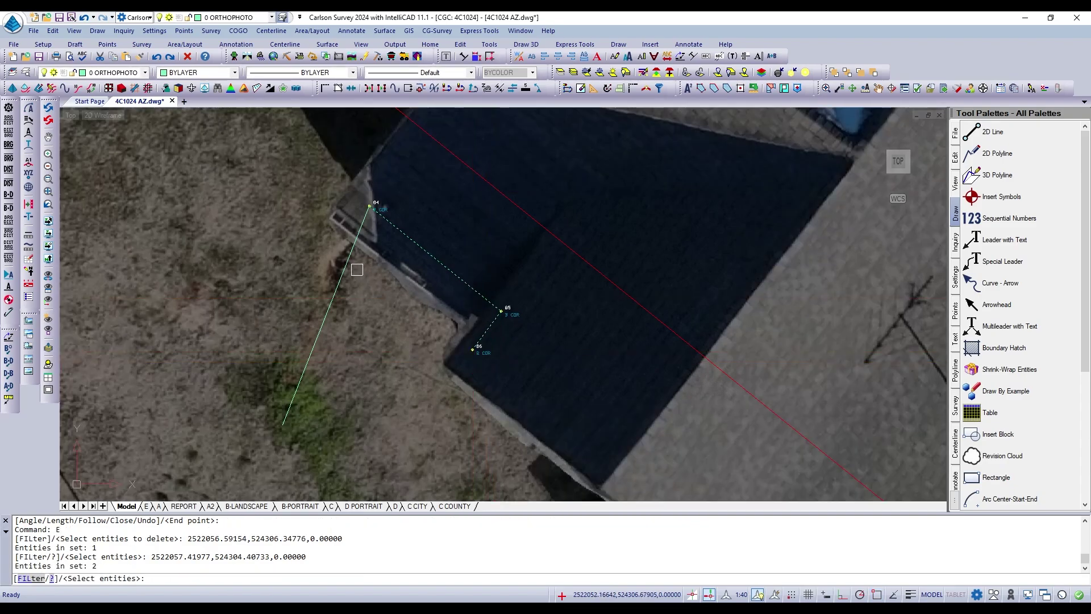
Erase the two dashed segments along the house corner and the solid line running down from point 04.
{"action": "left_click", "coordinate": [349, 262]}
{"action": "key", "text": "Return"}
{"action": "scroll", "coordinate": [555, 231], "scroll_direction": "down", "scroll_amount": 3}
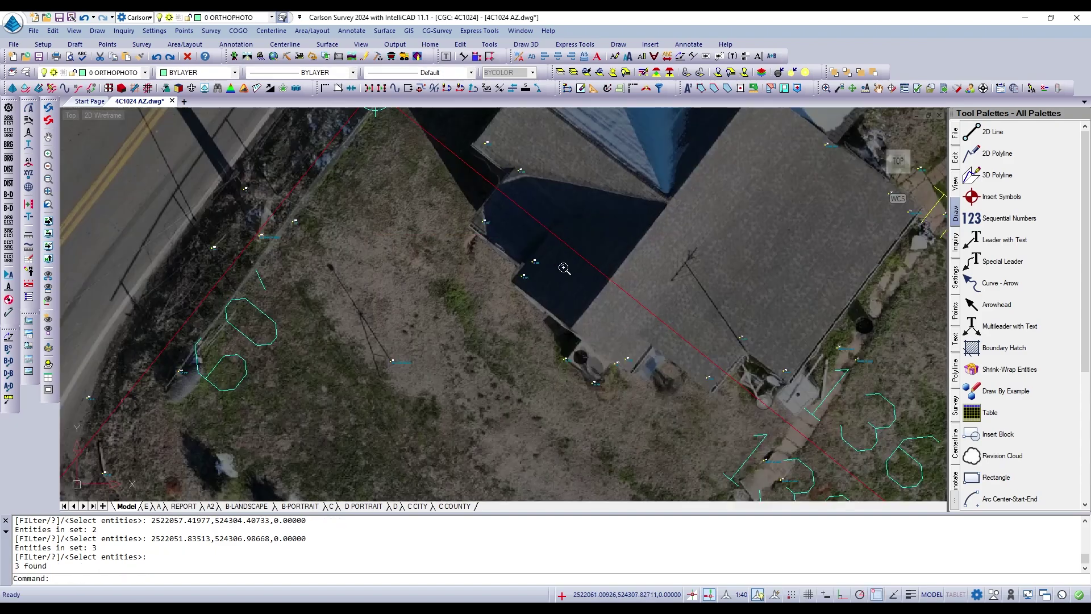
Erase the two parallel sloping lines in the empty area west of the orthophoto.
{"action": "scroll", "coordinate": [564, 268], "scroll_direction": "down", "scroll_amount": 6}
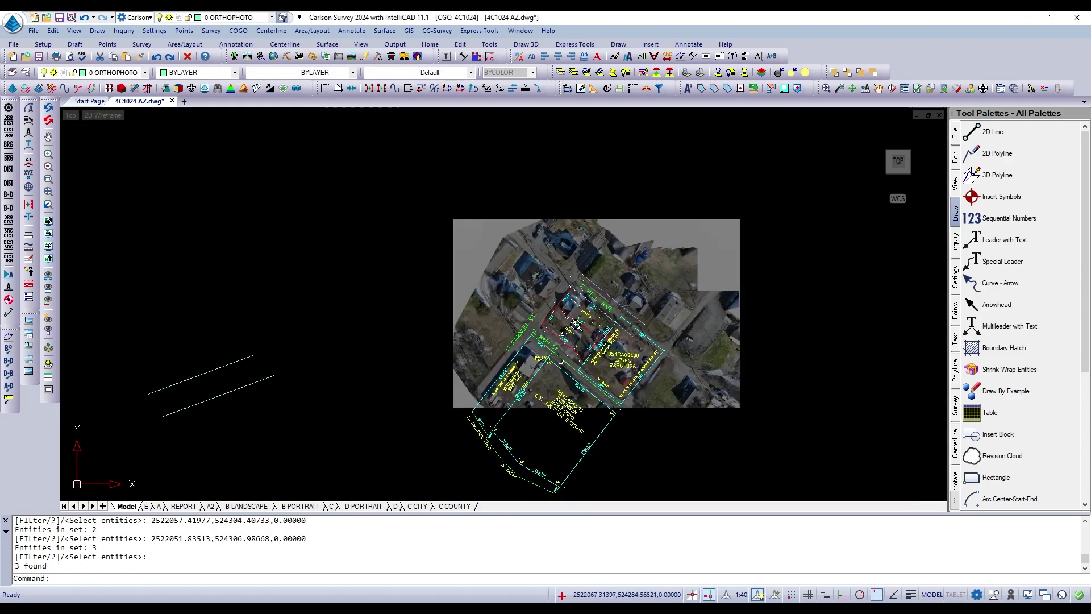
{"action": "scroll", "coordinate": [575, 323], "scroll_direction": "down", "scroll_amount": 2}
{"action": "scroll", "coordinate": [458, 345], "scroll_direction": "up", "scroll_amount": 2}
{"action": "type", "text": "E"}
{"action": "key", "text": "Return"}
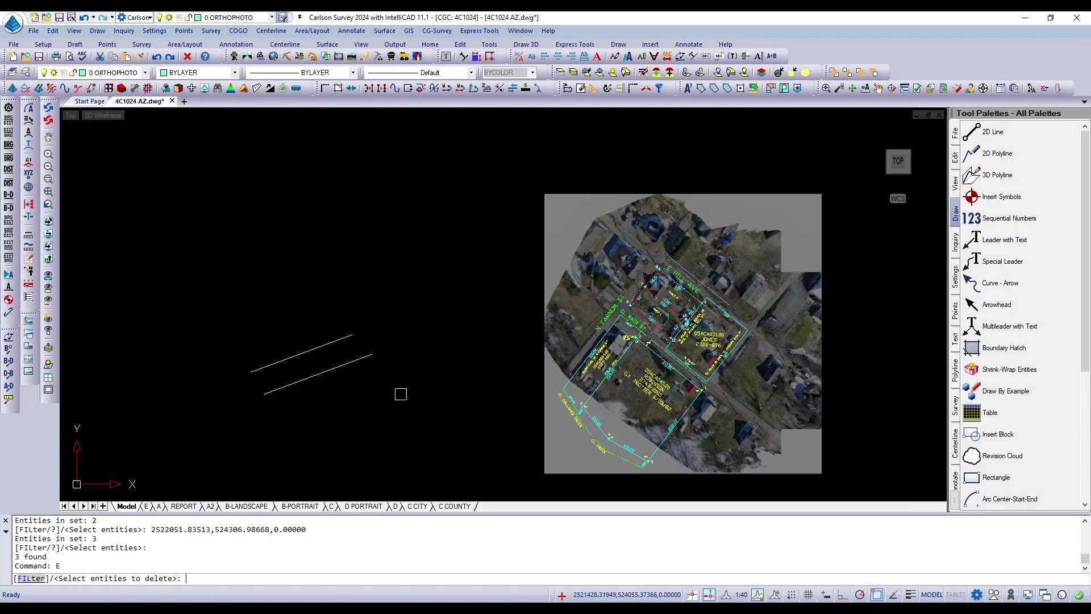
{"action": "left_click", "coordinate": [390, 403]}
{"action": "left_click", "coordinate": [292, 324]}
{"action": "key", "text": "Return"}
Draw a circle with a radius of about 141.38 in the empty area west of the orthophoto.
{"action": "scroll", "coordinate": [534, 370], "scroll_direction": "down", "scroll_amount": 3}
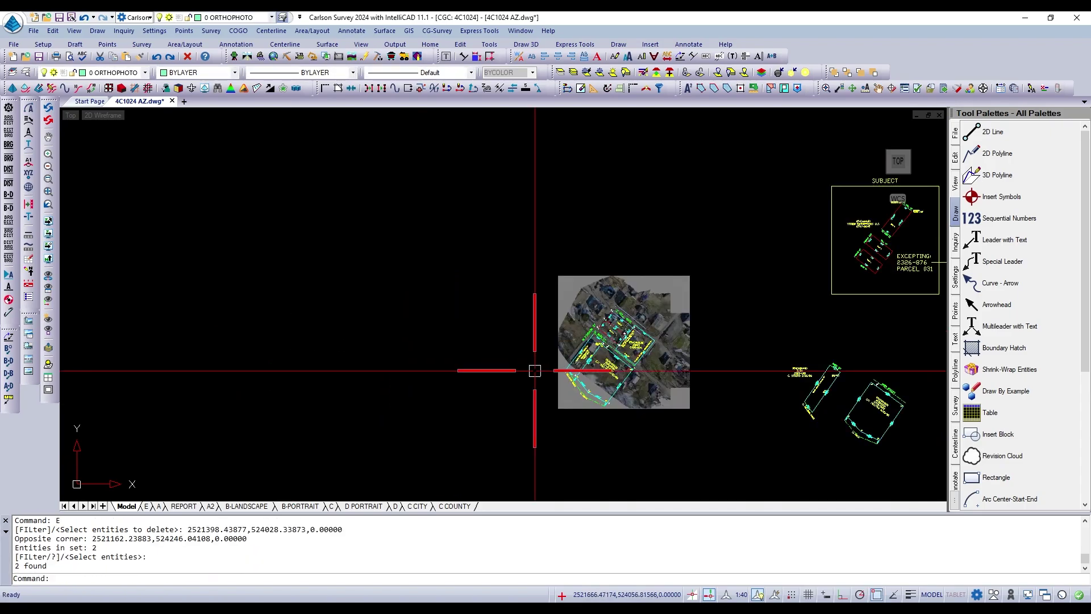
{"action": "scroll", "coordinate": [513, 368], "scroll_direction": "up", "scroll_amount": 3}
{"action": "scroll", "coordinate": [431, 319], "scroll_direction": "up", "scroll_amount": 2}
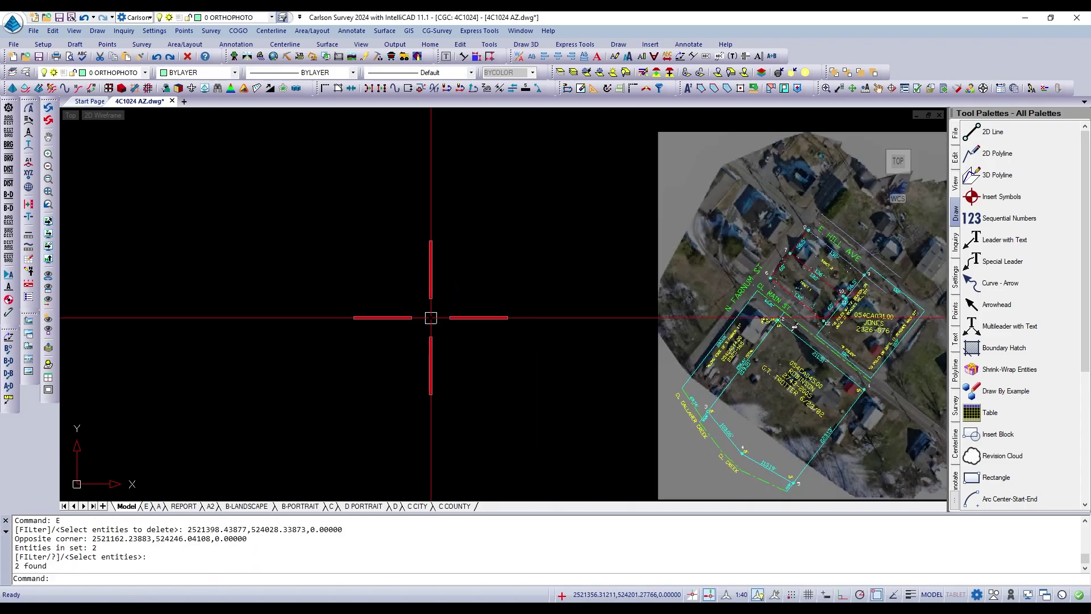
{"action": "type", "text": "C"}
{"action": "key", "text": "Return"}
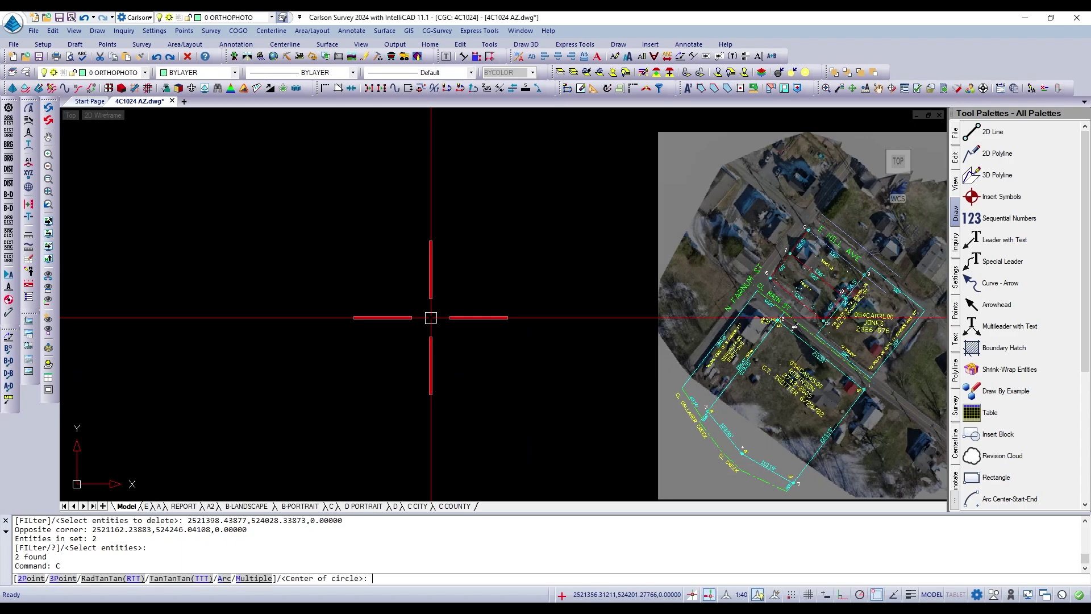
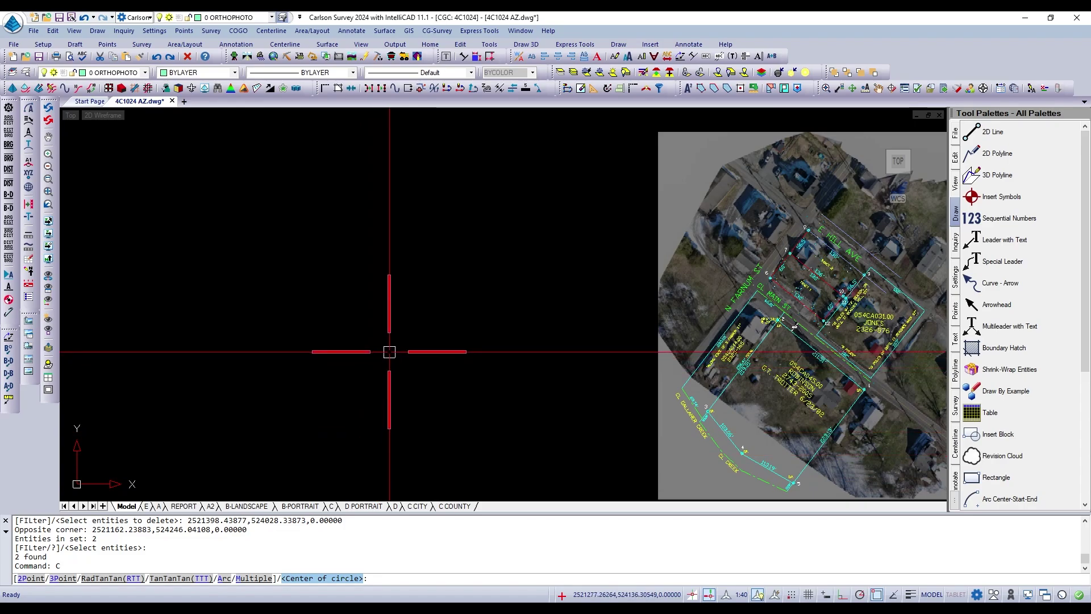
{"action": "left_click", "coordinate": [389, 352]}
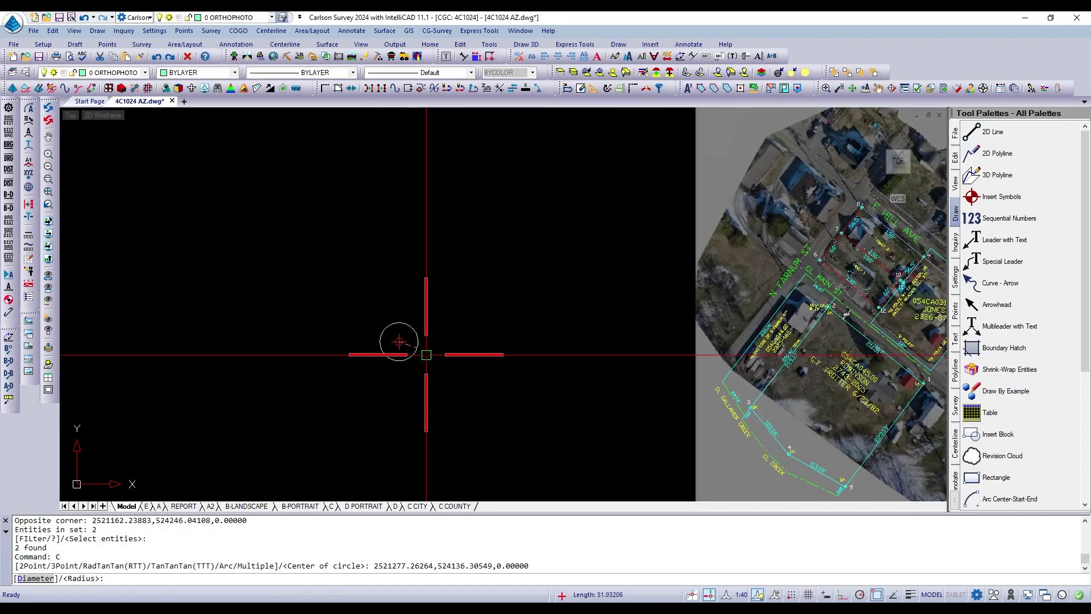
{"action": "scroll", "coordinate": [426, 354], "scroll_direction": "up", "scroll_amount": 3}
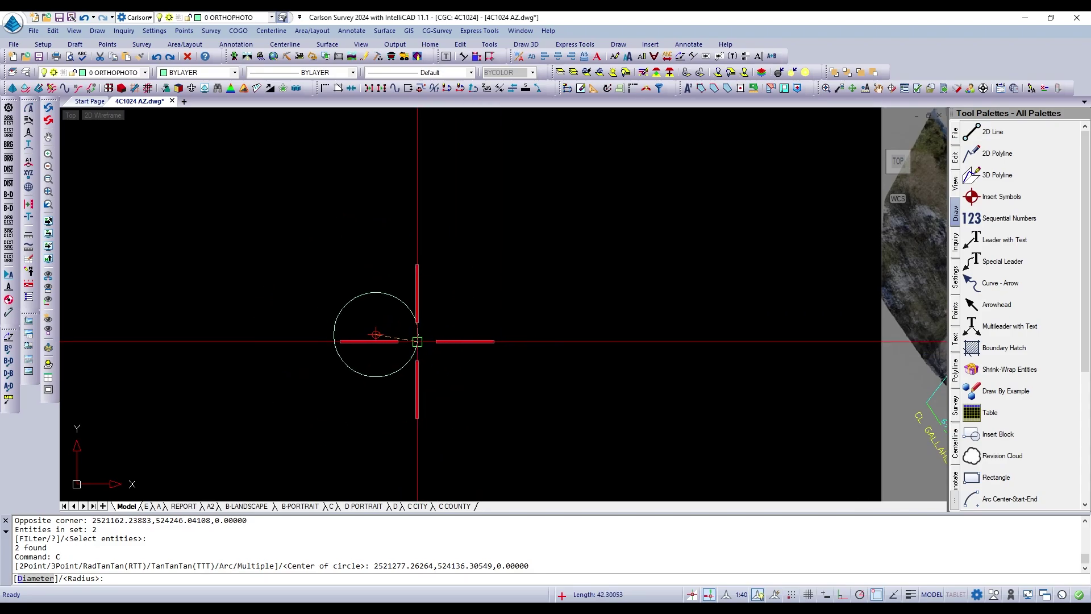
{"action": "left_click", "coordinate": [514, 334]}
Draw a second circle with a radius of 10, west of the large circle.
{"action": "scroll", "coordinate": [489, 336], "scroll_direction": "down", "scroll_amount": 4}
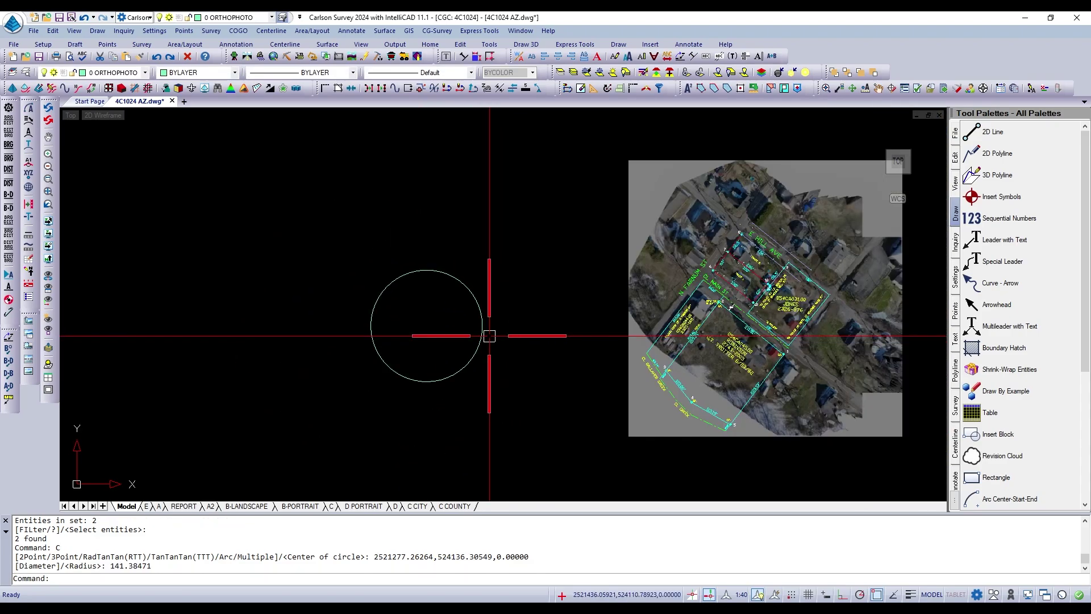
{"action": "type", "text": "C"}
{"action": "key", "text": "Return"}
{"action": "scroll", "coordinate": [491, 352], "scroll_direction": "down", "scroll_amount": 3}
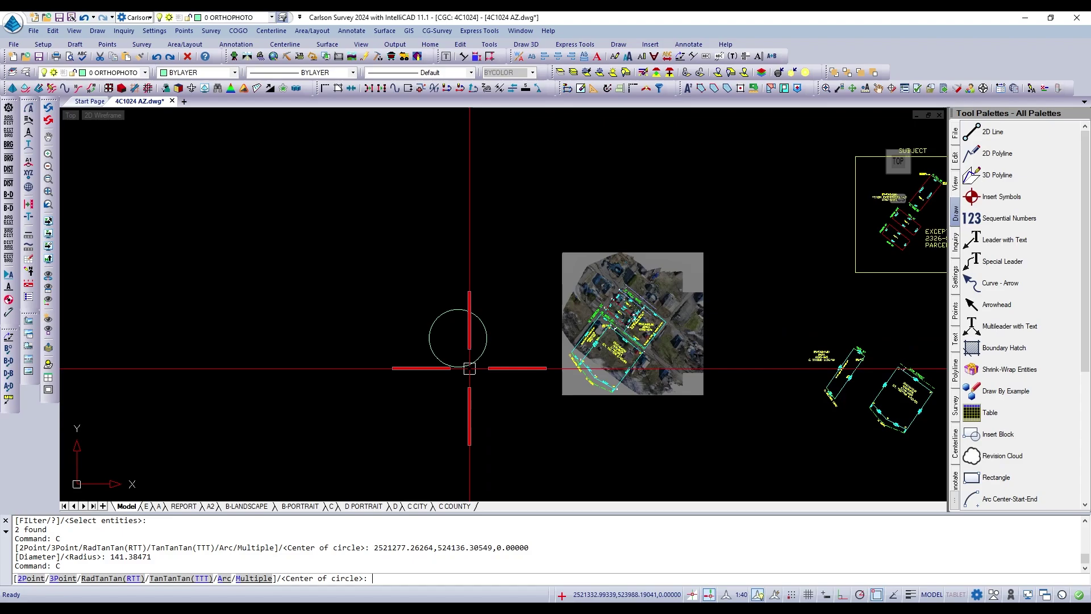
{"action": "left_click", "coordinate": [354, 358]}
{"action": "scroll", "coordinate": [353, 358], "scroll_direction": "up", "scroll_amount": 3}
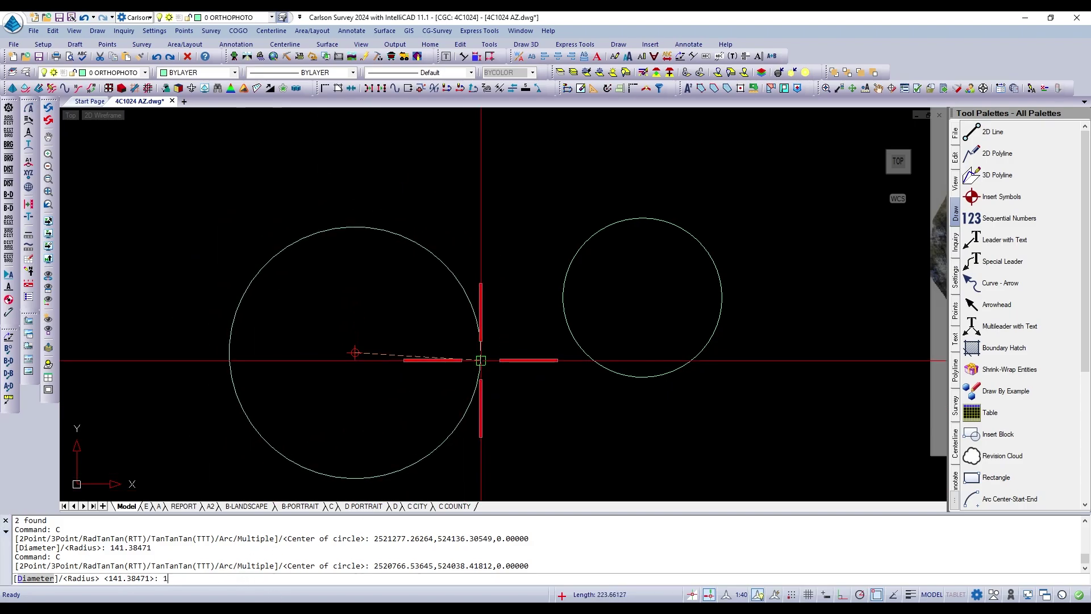
{"action": "type", "text": "0"}
{"action": "key", "text": "Return"}
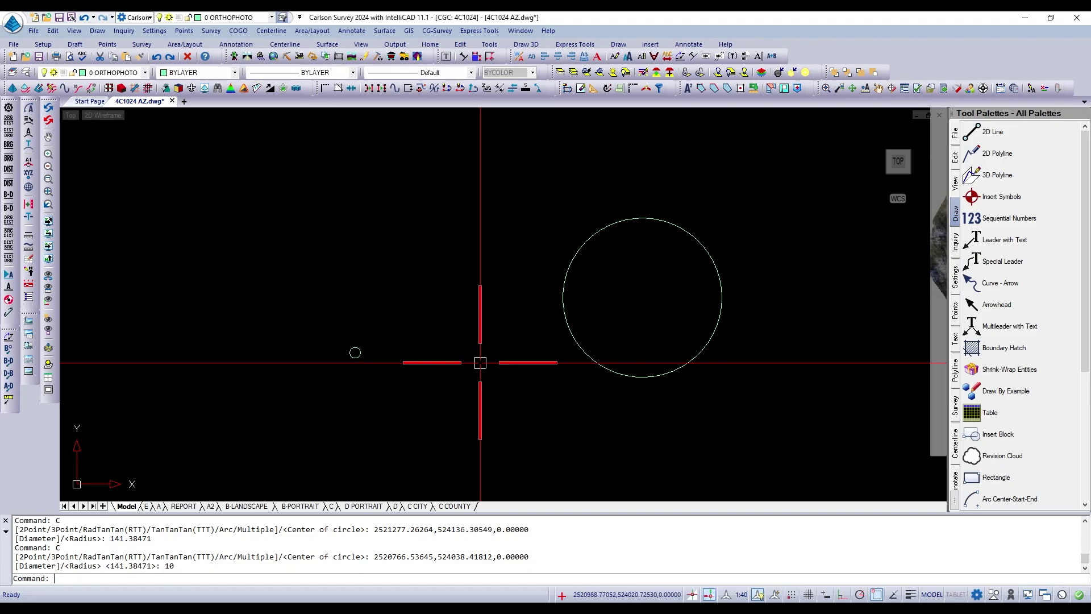
{"action": "scroll", "coordinate": [355, 354], "scroll_direction": "up", "scroll_amount": 5}
{"action": "scroll", "coordinate": [358, 333], "scroll_direction": "down", "scroll_amount": 4}
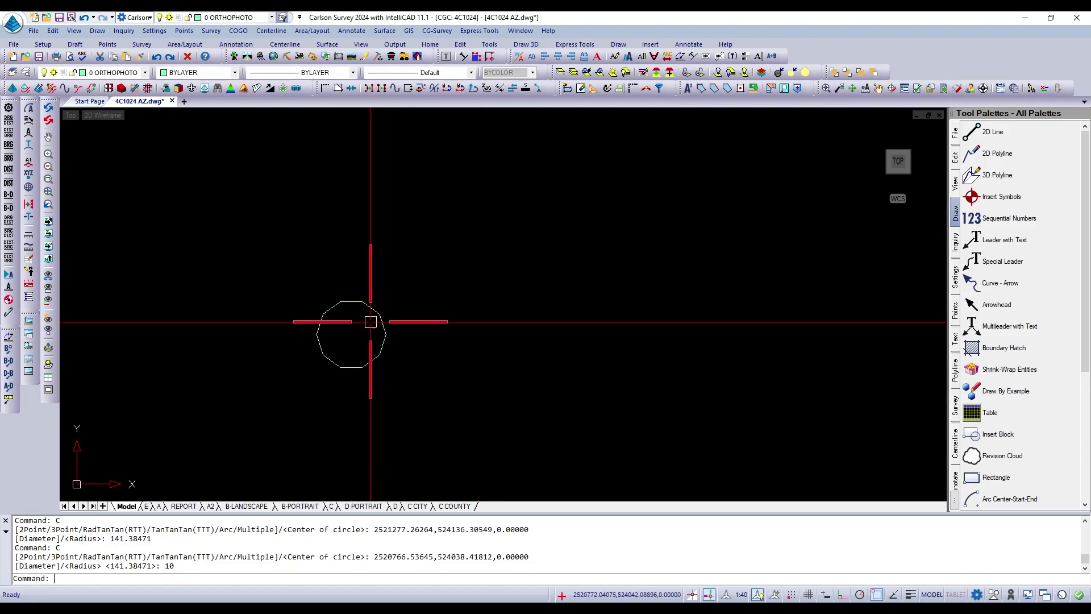
Erase both the small and the large circle.
{"action": "key", "text": "Escape"}
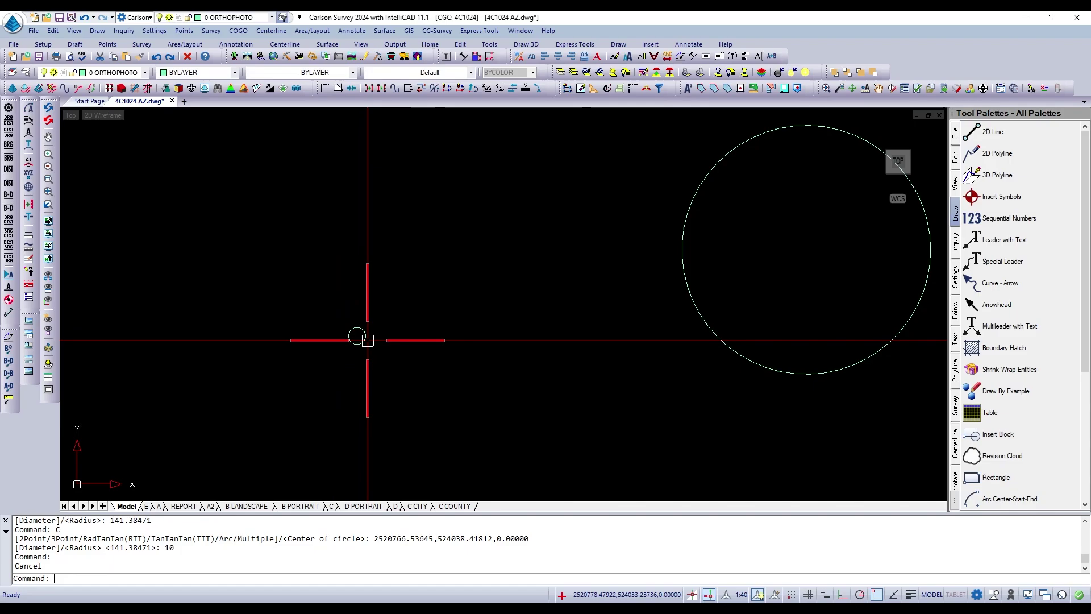
{"action": "type", "text": "E"}
{"action": "key", "text": "Return"}
{"action": "left_click", "coordinate": [368, 342]}
{"action": "left_click", "coordinate": [737, 365]}
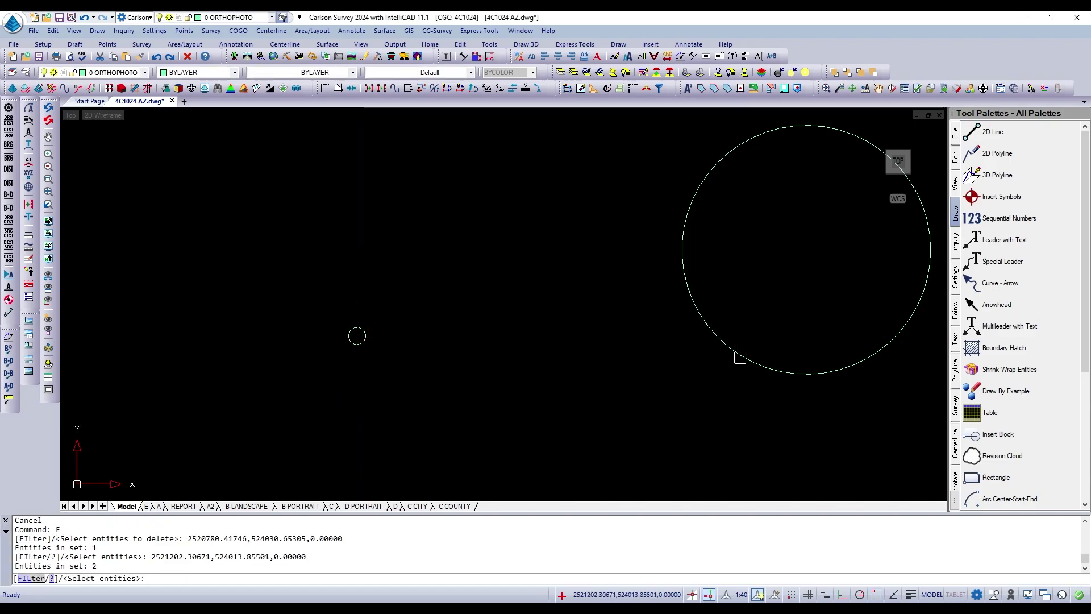
{"action": "key", "text": "Return"}
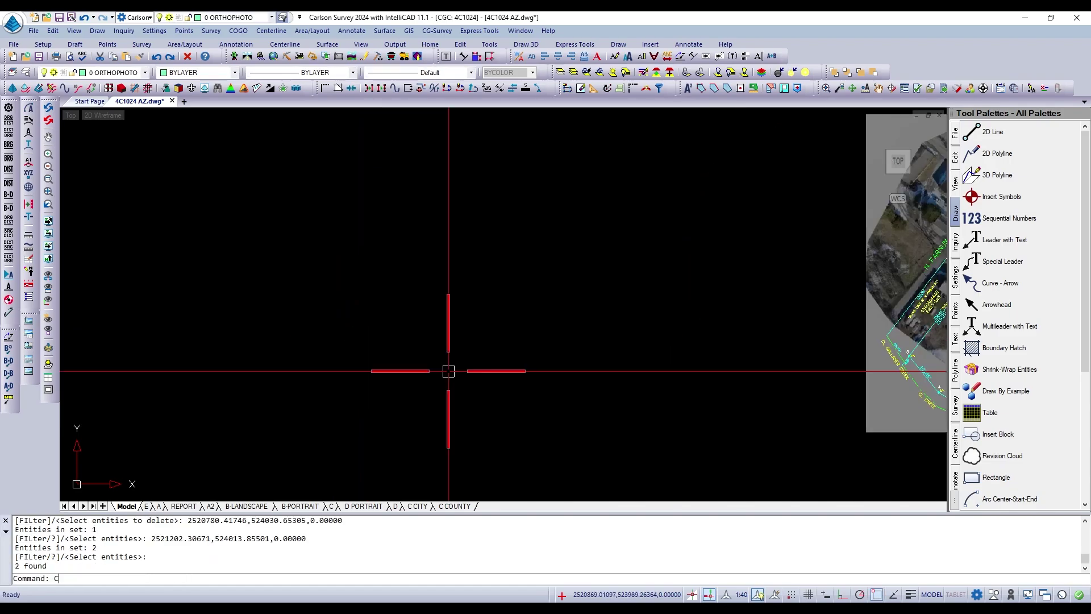
Draw a circle with a radius of about 70.6 in the empty area west of the orthophoto.
{"action": "type", "text": "C"}
{"action": "key", "text": "Return"}
{"action": "left_click", "coordinate": [455, 321]}
{"action": "left_click", "coordinate": [475, 345]}
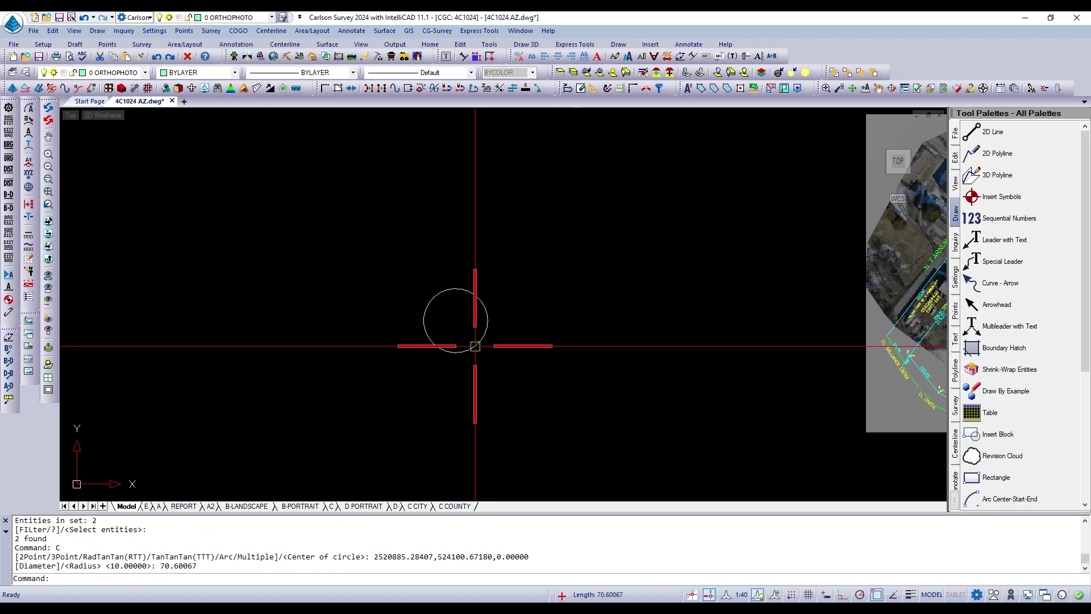
{"action": "key", "text": "Return"}
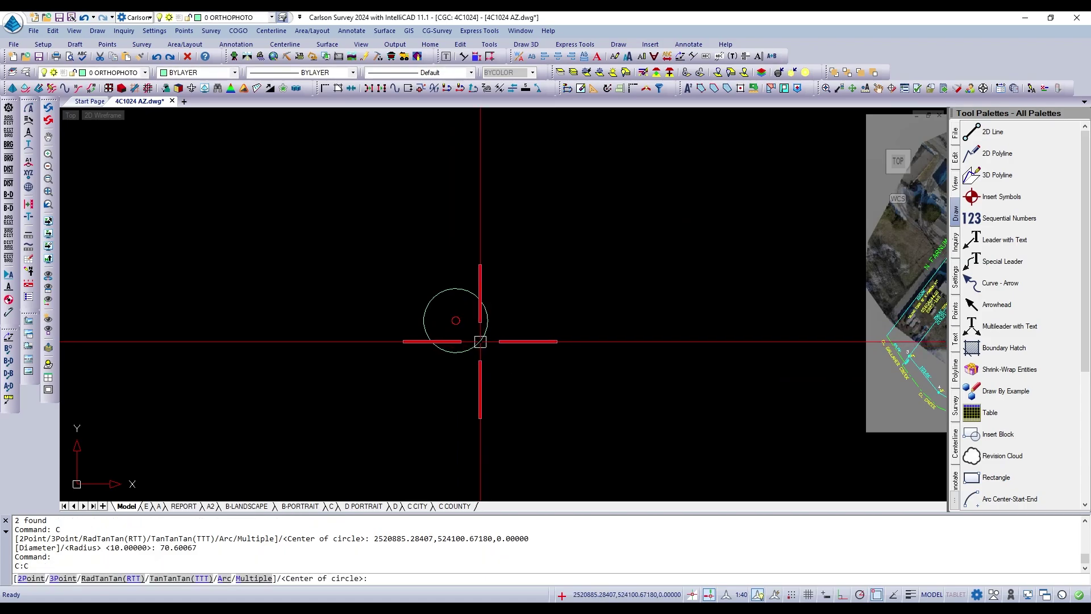
{"action": "key", "text": "Escape"}
Select the circle to examine its center and quadrant grips, and clear the selection.
{"action": "left_click", "coordinate": [480, 342]}
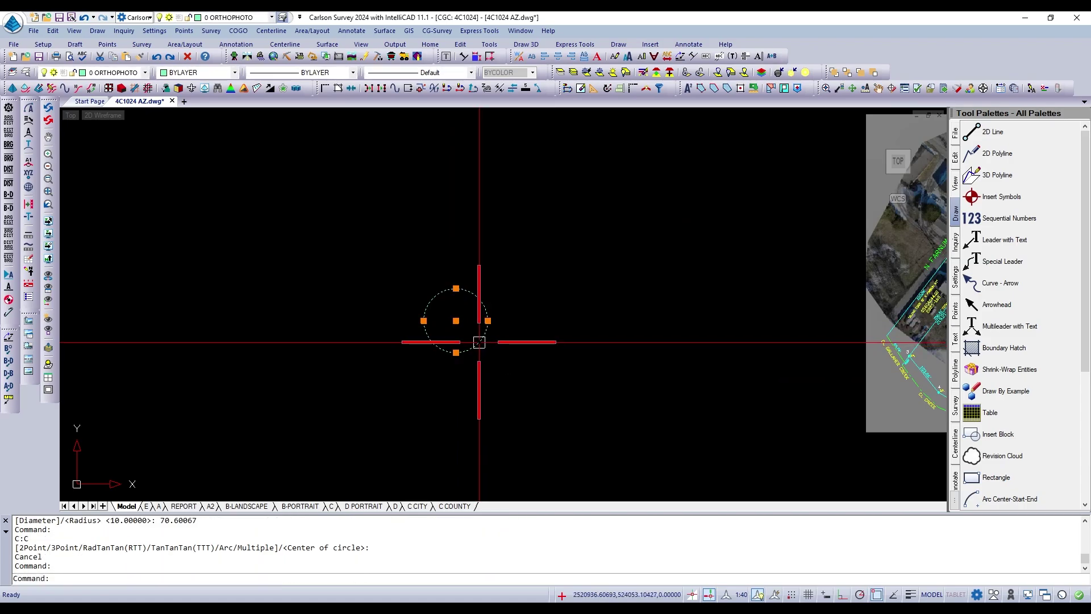
{"action": "scroll", "coordinate": [505, 334], "scroll_direction": "up", "scroll_amount": 3}
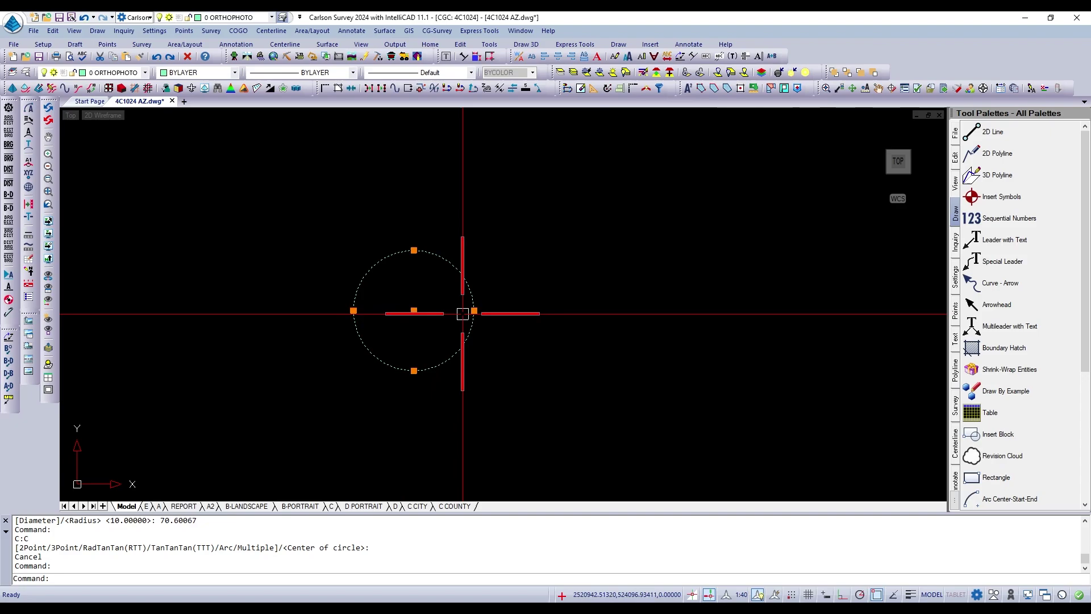
{"action": "scroll", "coordinate": [465, 312], "scroll_direction": "down", "scroll_amount": 4}
{"action": "key", "text": "Escape"}
{"action": "key", "text": "Escape"}
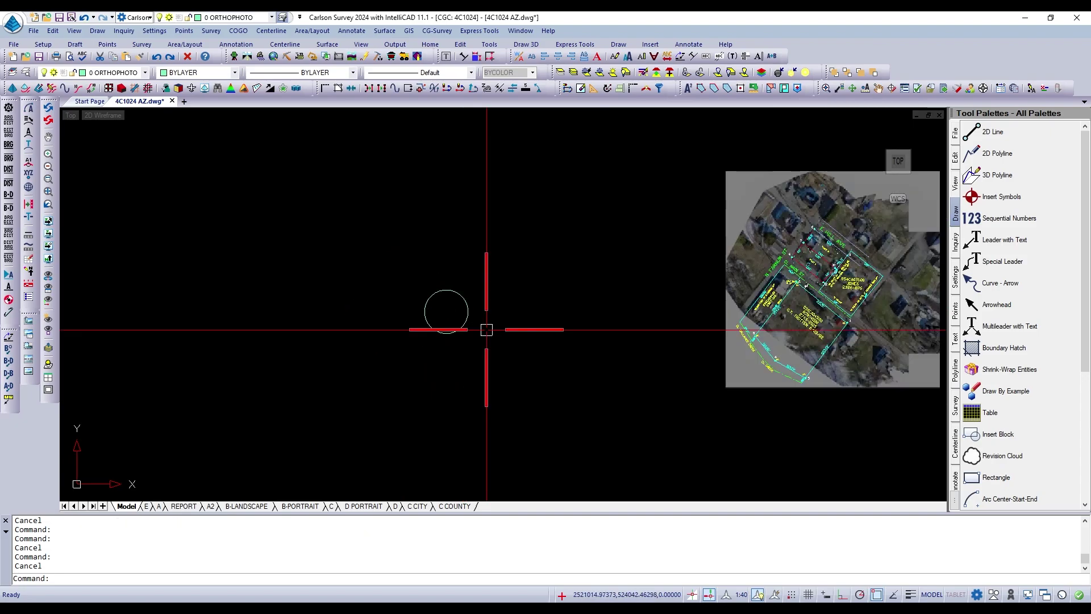
Draw a polyline below and east of the circle with a straight segment, two consecutive arcs and a final straight segment.
{"action": "left_click", "coordinate": [427, 381]}
{"action": "left_click", "coordinate": [492, 338]}
{"action": "scroll", "coordinate": [534, 320], "scroll_direction": "up", "scroll_amount": 3}
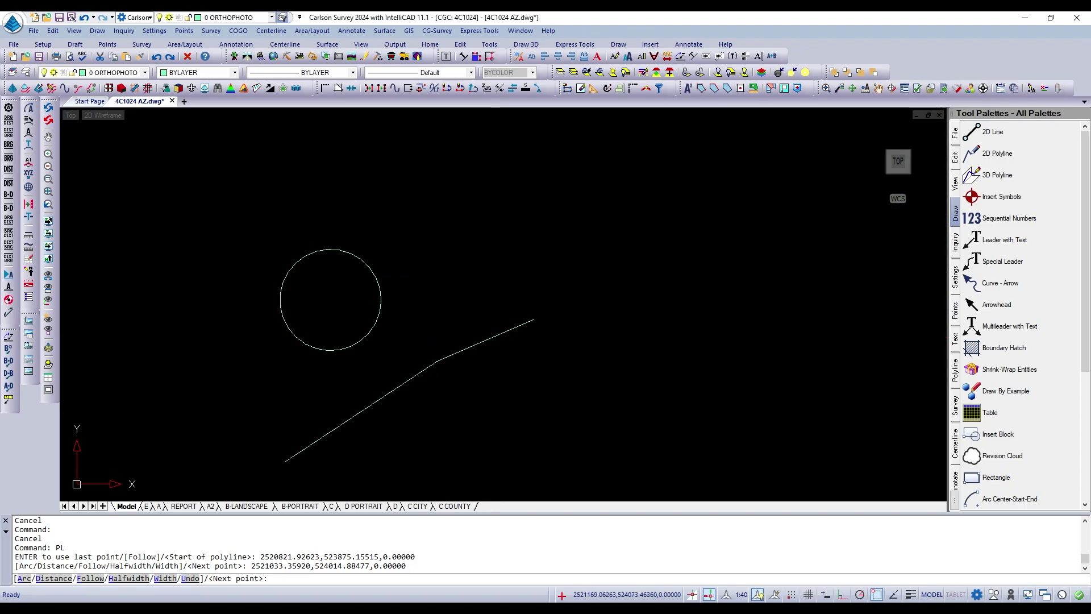
{"action": "type", "text": "A"}
{"action": "key", "text": "Return"}
{"action": "scroll", "coordinate": [477, 313], "scroll_direction": "down", "scroll_amount": 3}
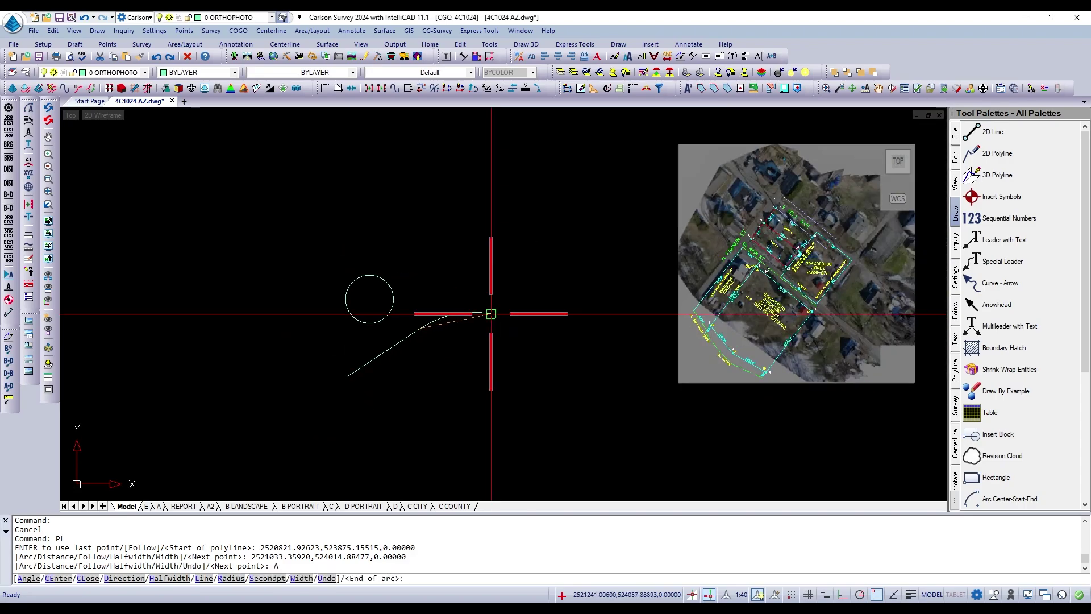
{"action": "left_click", "coordinate": [488, 322]}
{"action": "left_click", "coordinate": [562, 303]}
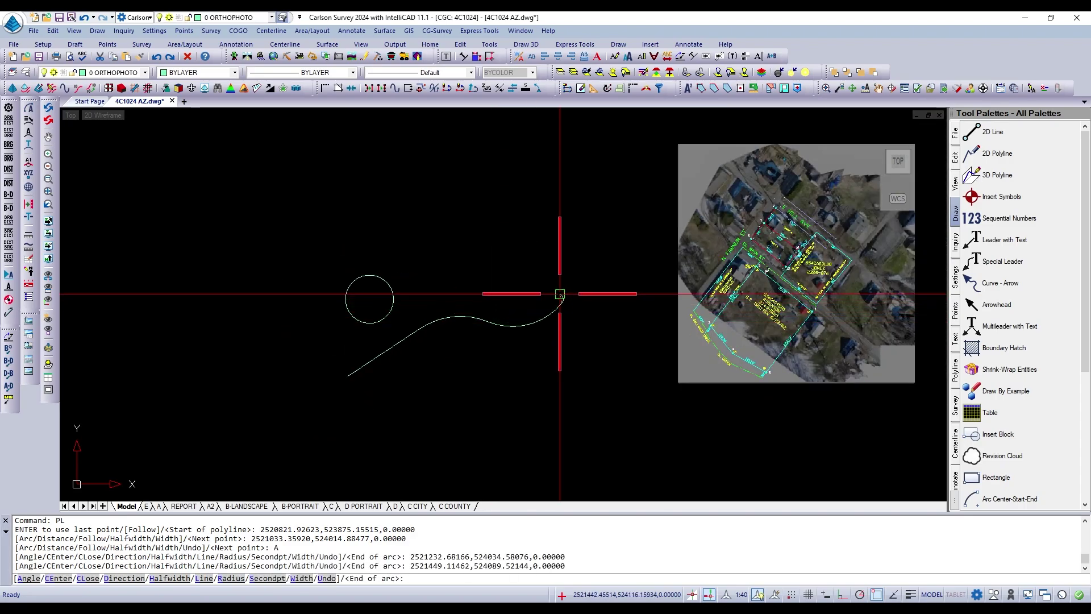
{"action": "type", "text": "L"}
{"action": "key", "text": "Return"}
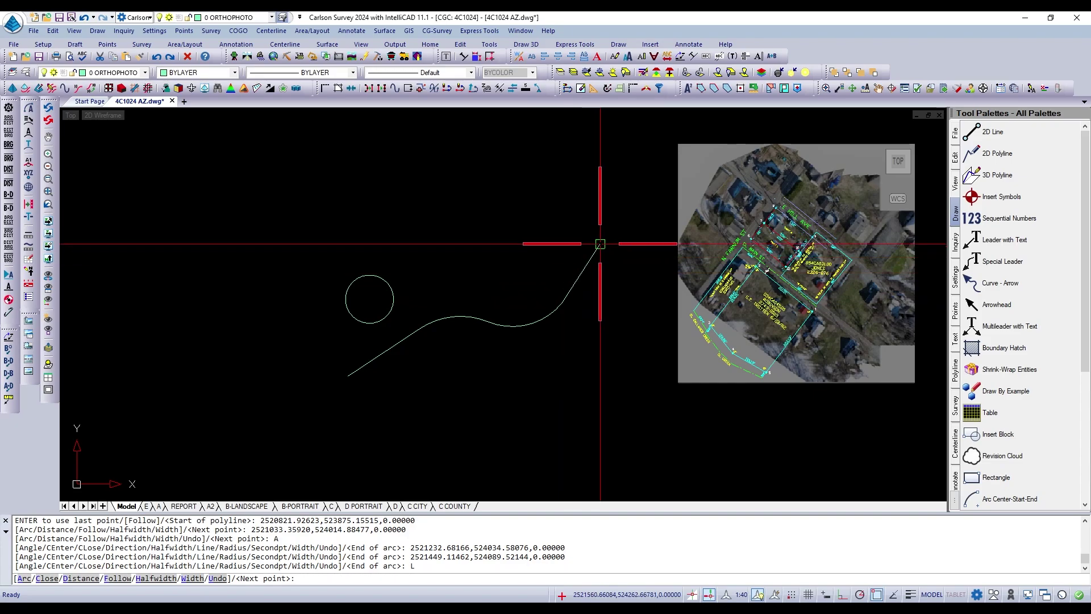
{"action": "left_click", "coordinate": [600, 244]}
{"action": "key", "text": "Return"}
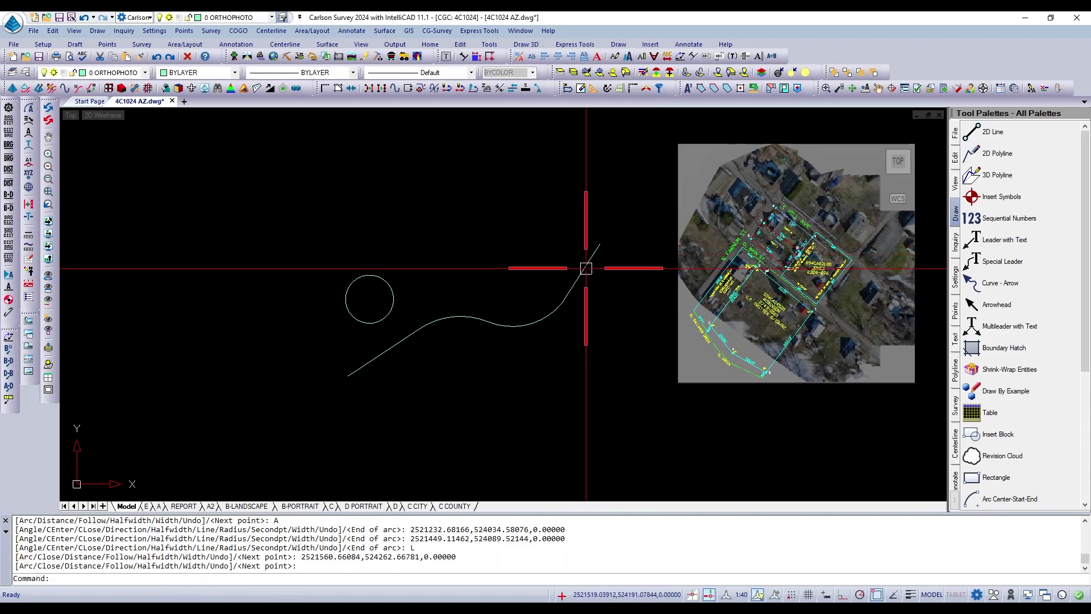
Select the polyline and the circle to examine their grips.
{"action": "left_click", "coordinate": [585, 263]}
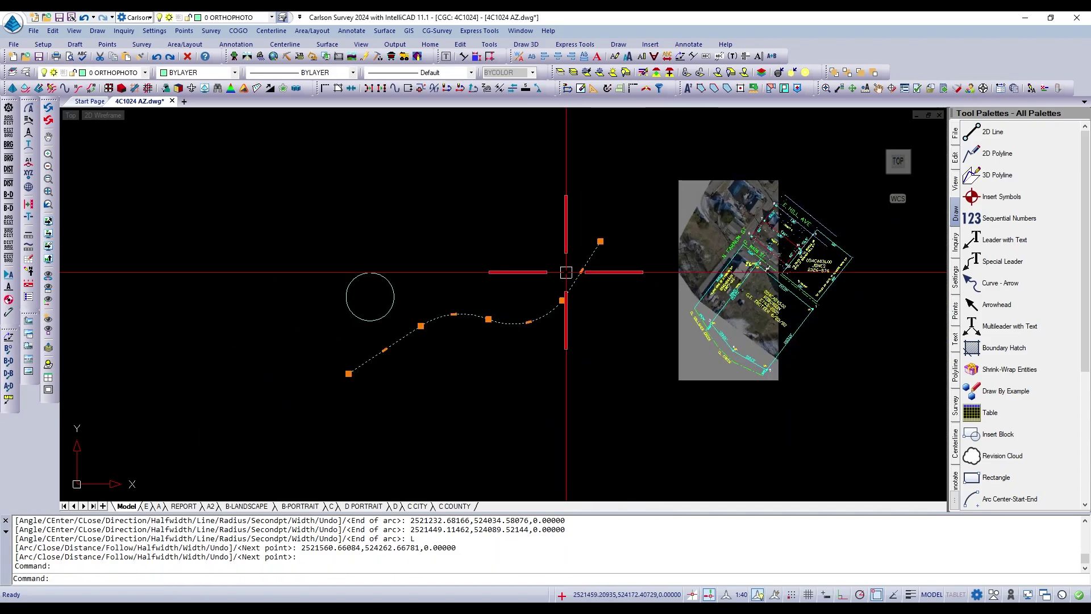
{"action": "left_click", "coordinate": [396, 307]}
{"action": "scroll", "coordinate": [397, 307], "scroll_direction": "up", "scroll_amount": 2}
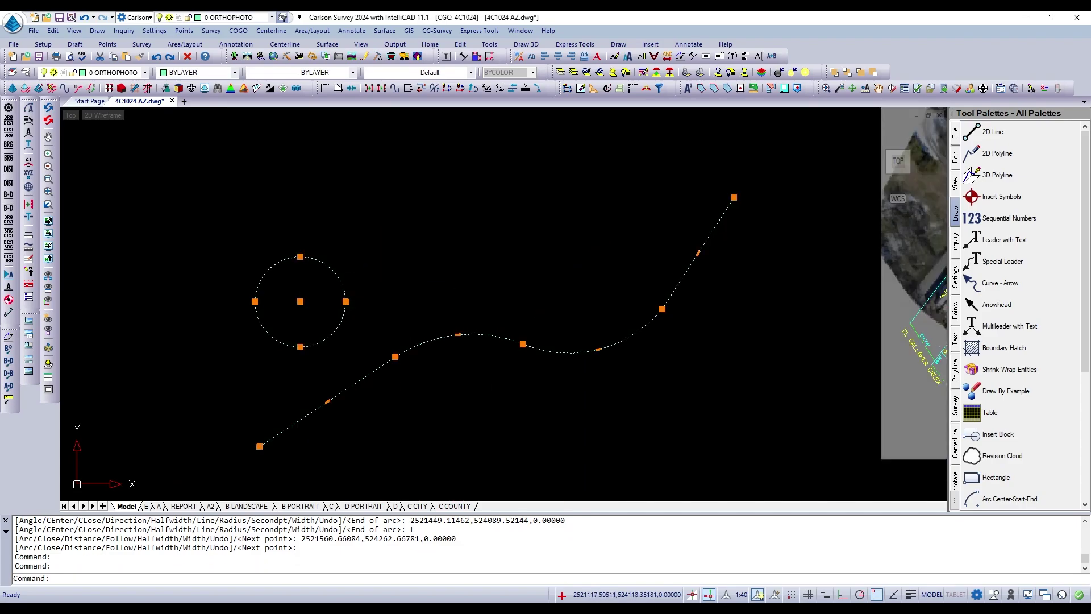
{"action": "scroll", "coordinate": [445, 291], "scroll_direction": "down", "scroll_amount": 2}
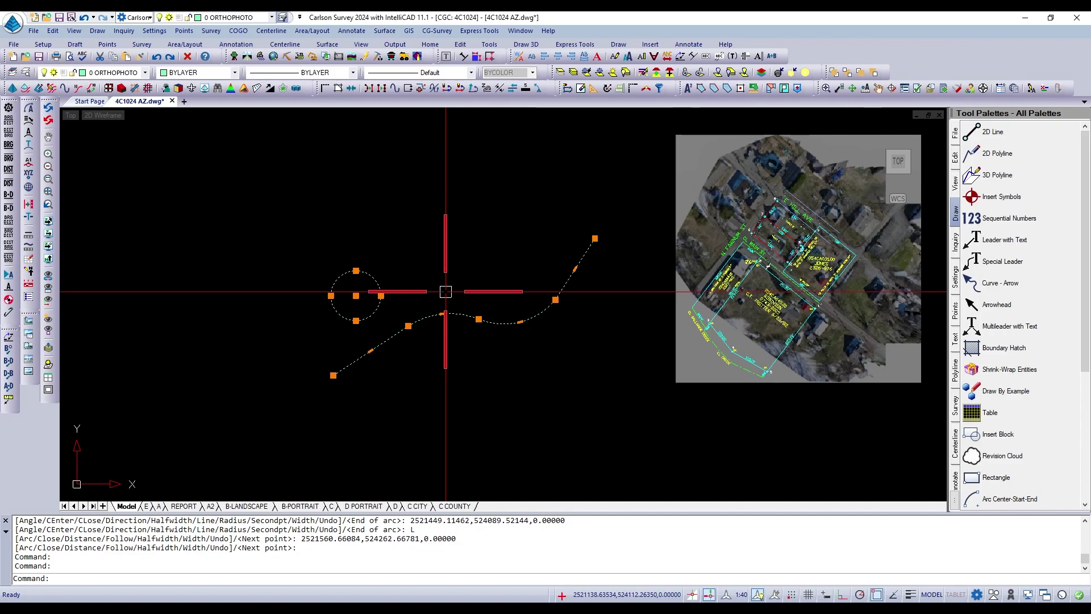
{"action": "scroll", "coordinate": [445, 291], "scroll_direction": "up", "scroll_amount": 2}
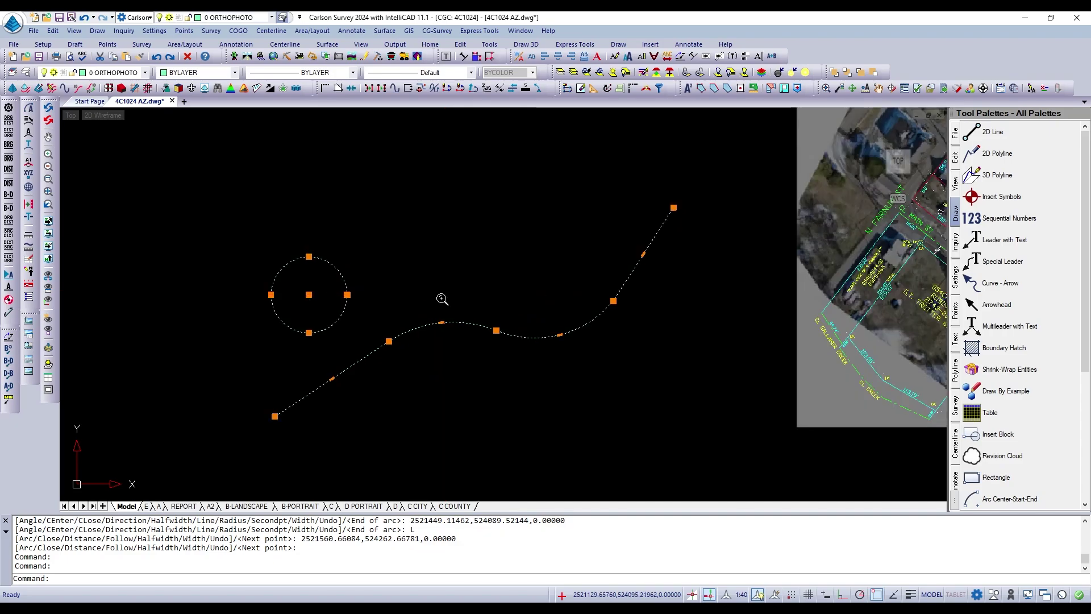
Try to stretch the polyline vertex where the first straight segment meets the first arc.
{"action": "left_click", "coordinate": [390, 343]}
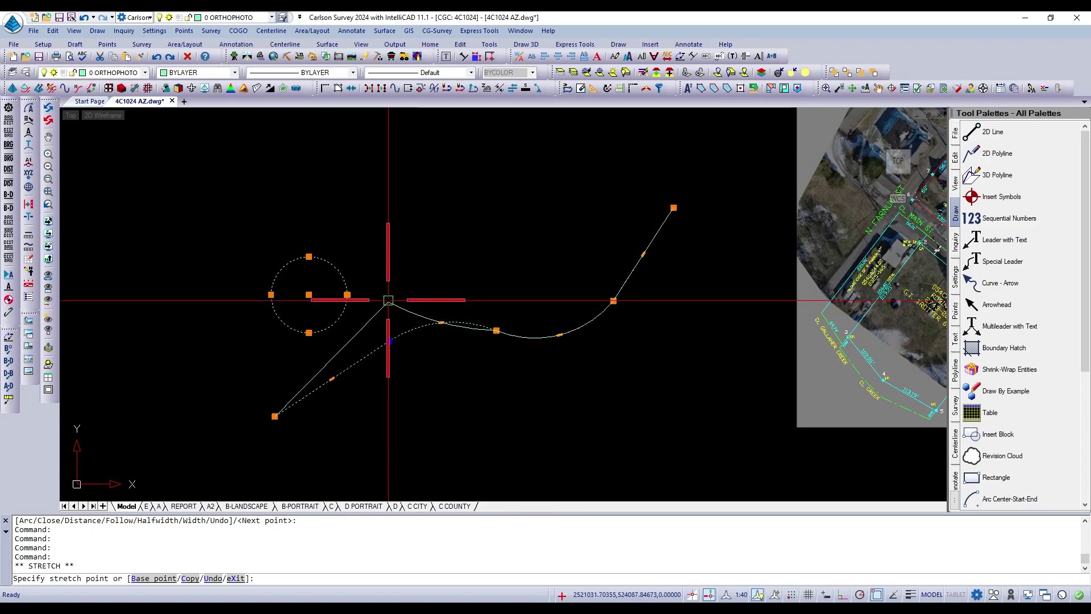
{"action": "scroll", "coordinate": [371, 347], "scroll_direction": "up", "scroll_amount": 4}
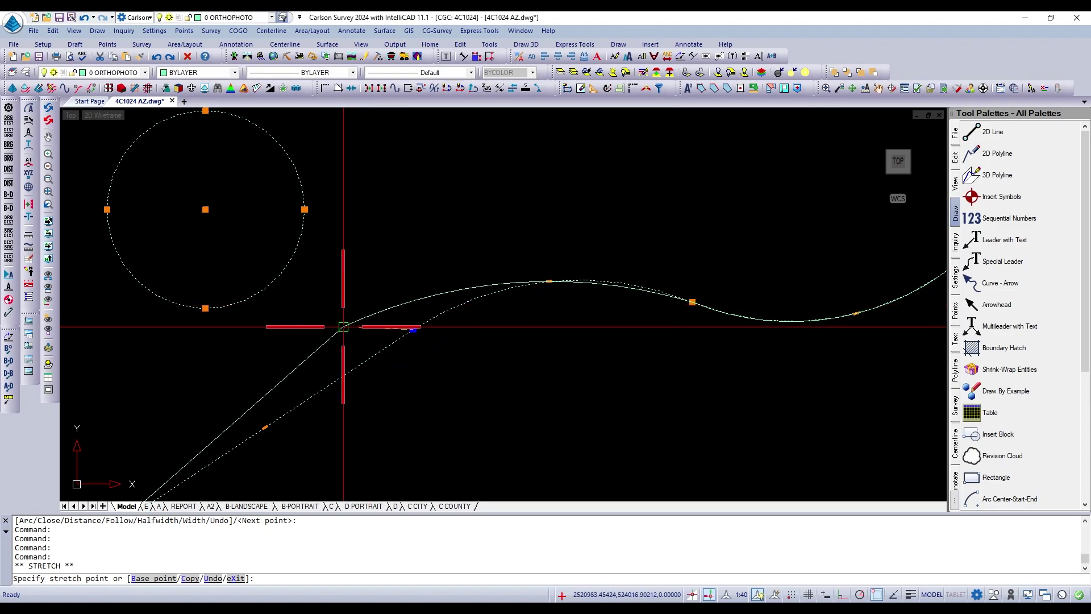
{"action": "scroll", "coordinate": [332, 340], "scroll_direction": "down", "scroll_amount": 5}
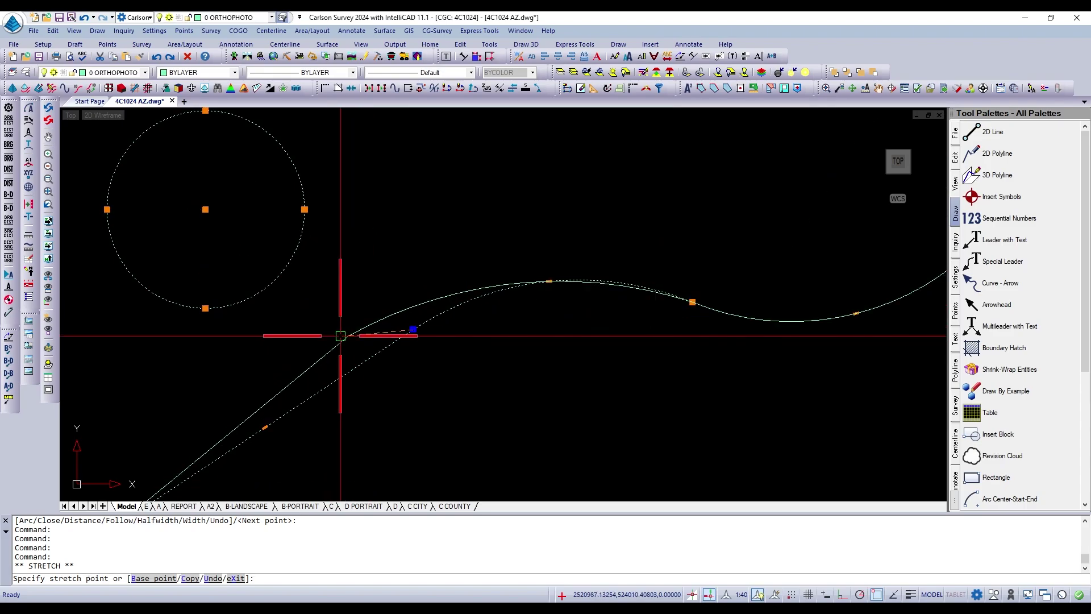
{"action": "key", "text": "Escape"}
{"action": "key", "text": "Escape"}
{"action": "key", "text": "Escape"}
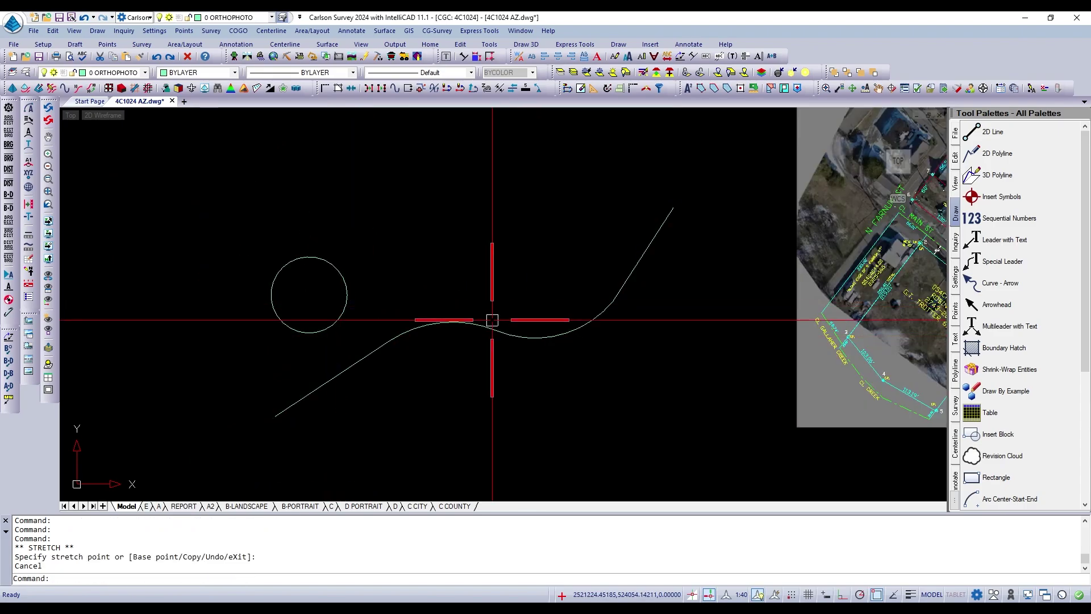
Select the polyline and increase the bulge of its first arc by stretching the arc's midpoint grip upward.
{"action": "left_click", "coordinate": [478, 328]}
{"action": "scroll", "coordinate": [475, 328], "scroll_direction": "up", "scroll_amount": 5}
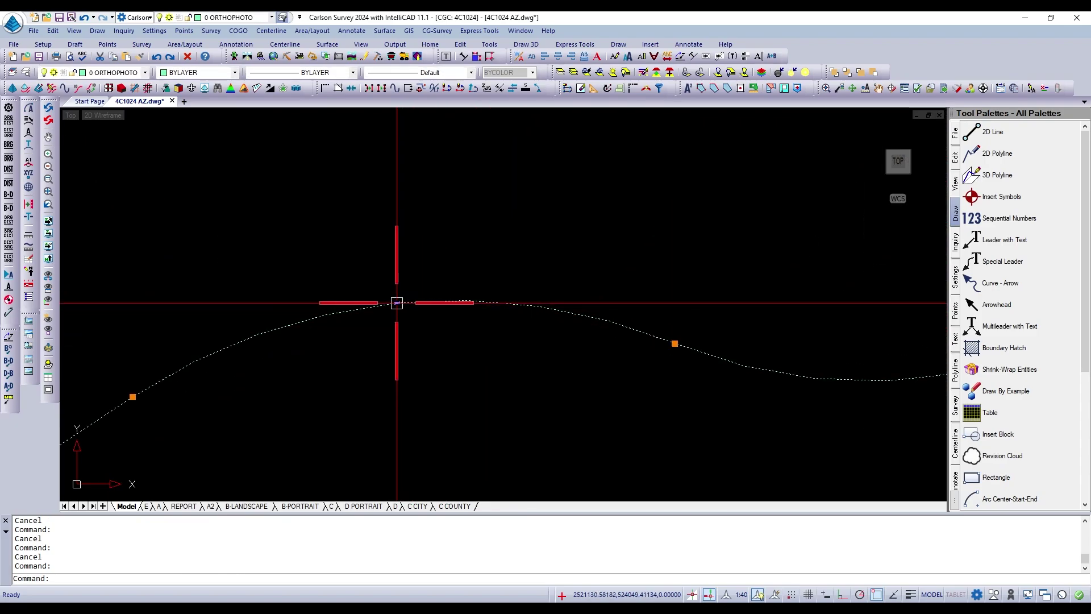
{"action": "left_click", "coordinate": [396, 302]}
{"action": "scroll", "coordinate": [395, 274], "scroll_direction": "down", "scroll_amount": 3}
{"action": "left_click", "coordinate": [394, 250]}
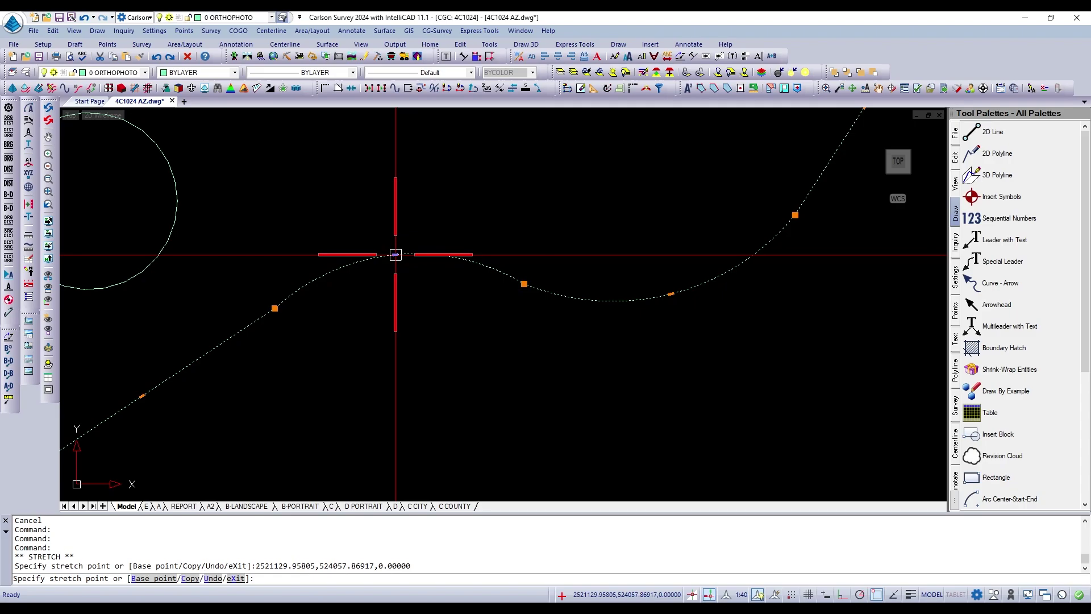
{"action": "scroll", "coordinate": [394, 251], "scroll_direction": "down", "scroll_amount": 3}
{"action": "scroll", "coordinate": [278, 372], "scroll_direction": "up", "scroll_amount": 3}
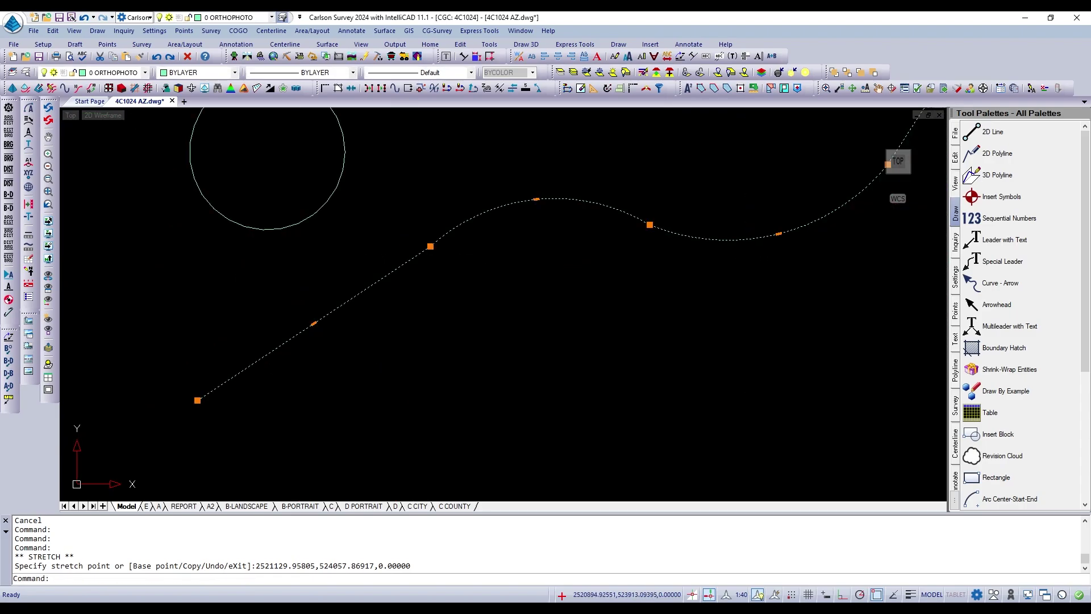
Shift the polyline's first straight segment down to the south by its midpoint grip and clear the selection.
{"action": "left_click", "coordinate": [313, 323]}
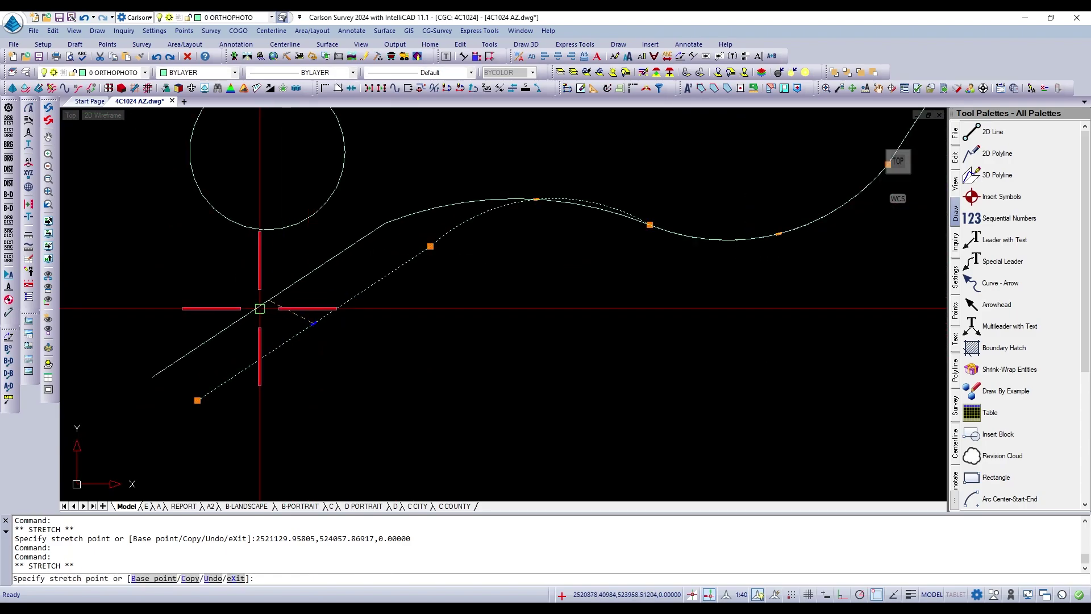
{"action": "scroll", "coordinate": [252, 342], "scroll_direction": "down", "scroll_amount": 3}
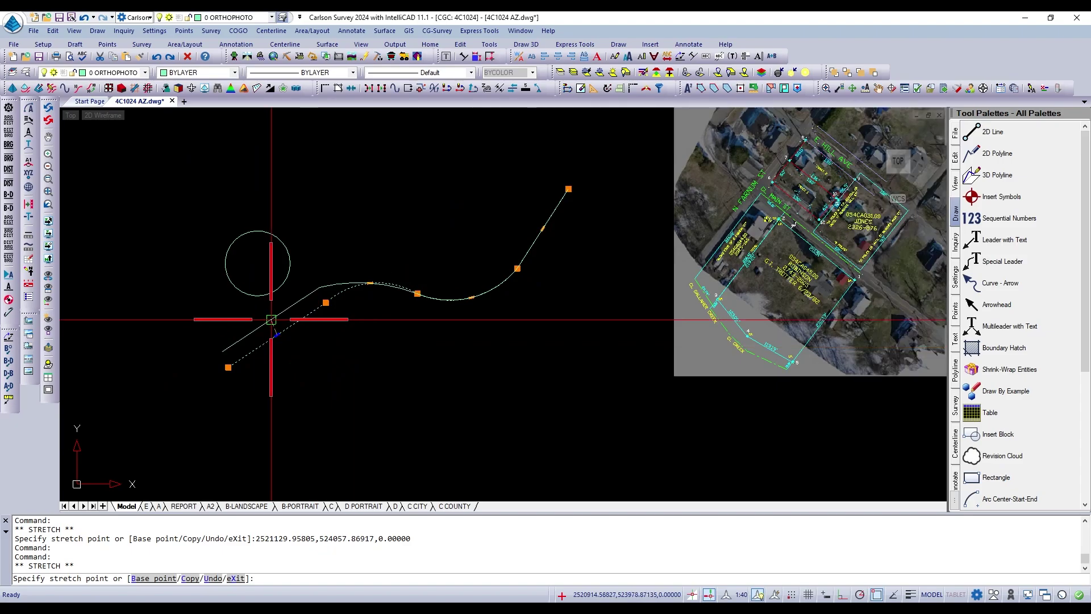
{"action": "left_click", "coordinate": [263, 395]}
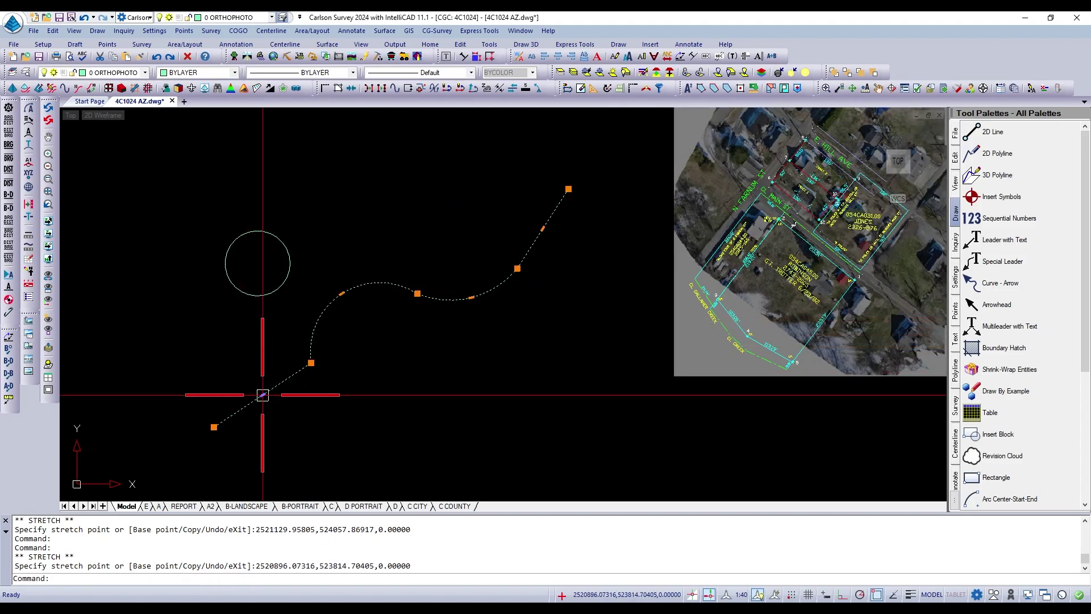
{"action": "key", "text": "Escape"}
{"action": "key", "text": "Escape"}
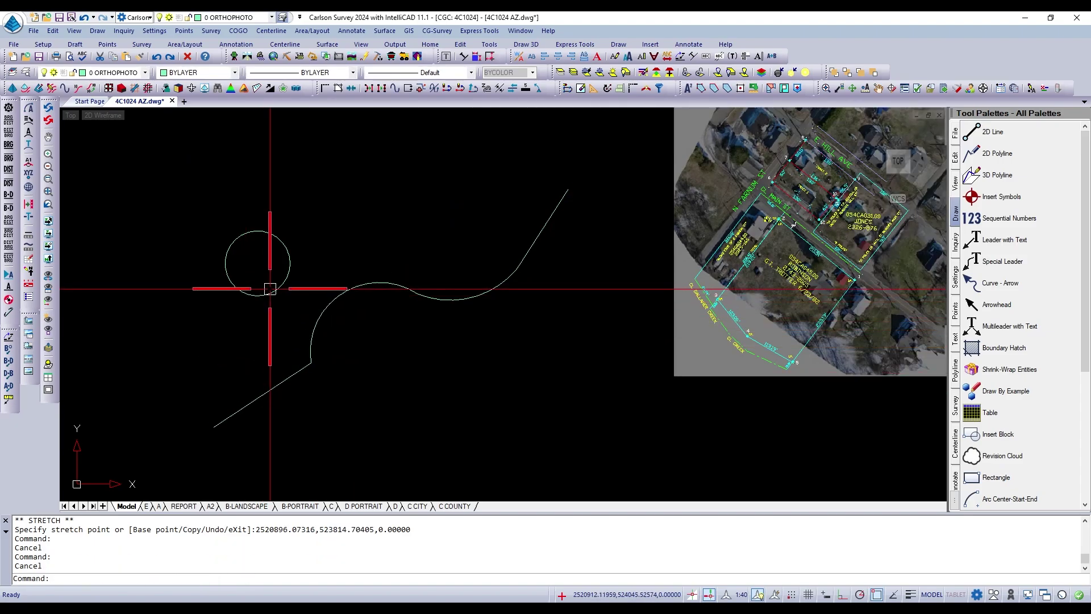
Select the circle and move it northeast by its center grip, placing it above the polyline's first arc.
{"action": "left_click", "coordinate": [270, 288]}
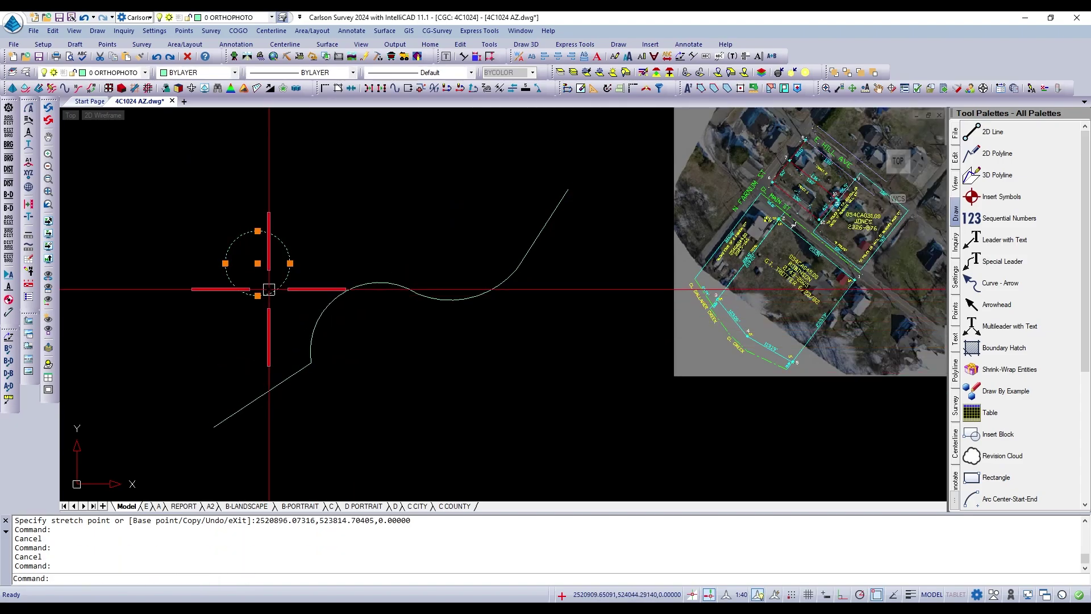
{"action": "left_click", "coordinate": [257, 263]}
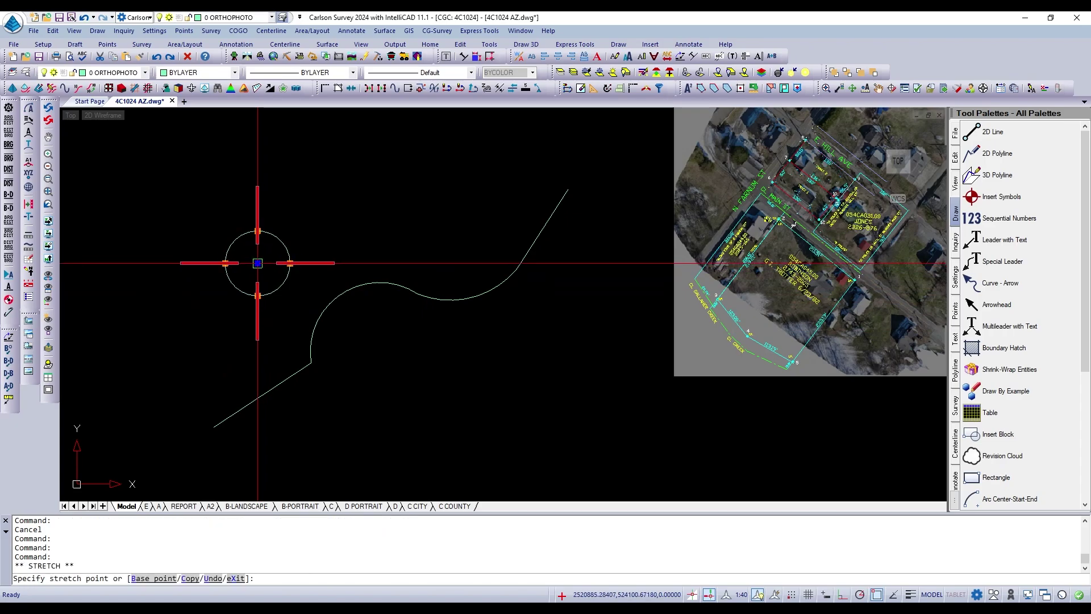
{"action": "left_click", "coordinate": [357, 227]}
{"action": "scroll", "coordinate": [398, 231], "scroll_direction": "up", "scroll_amount": 3}
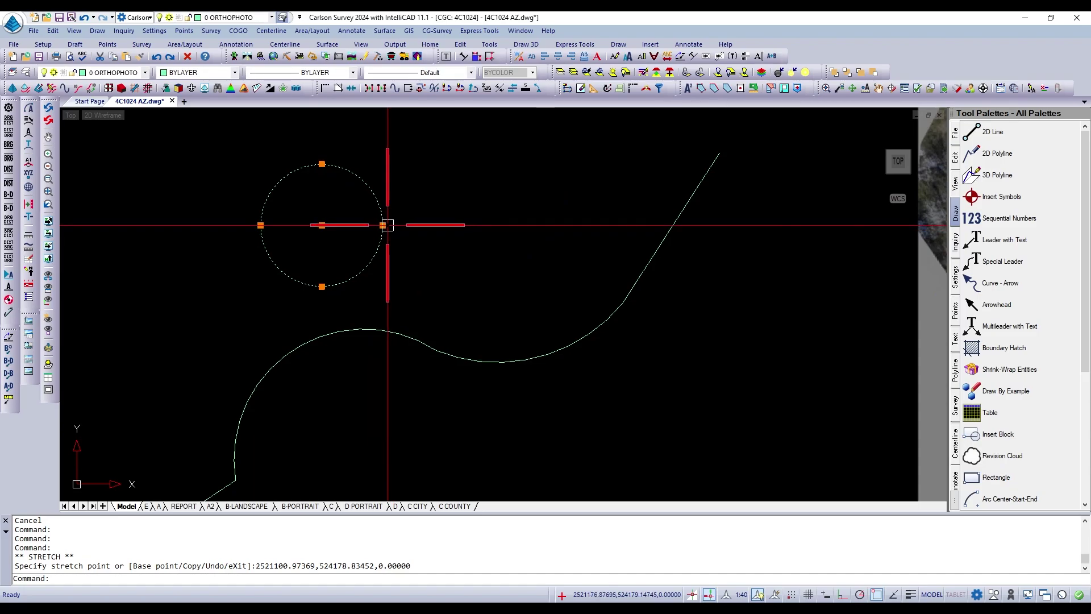
Shrink the circle by stretching its east quadrant grip inward, and clear the selection.
{"action": "left_click", "coordinate": [382, 224]}
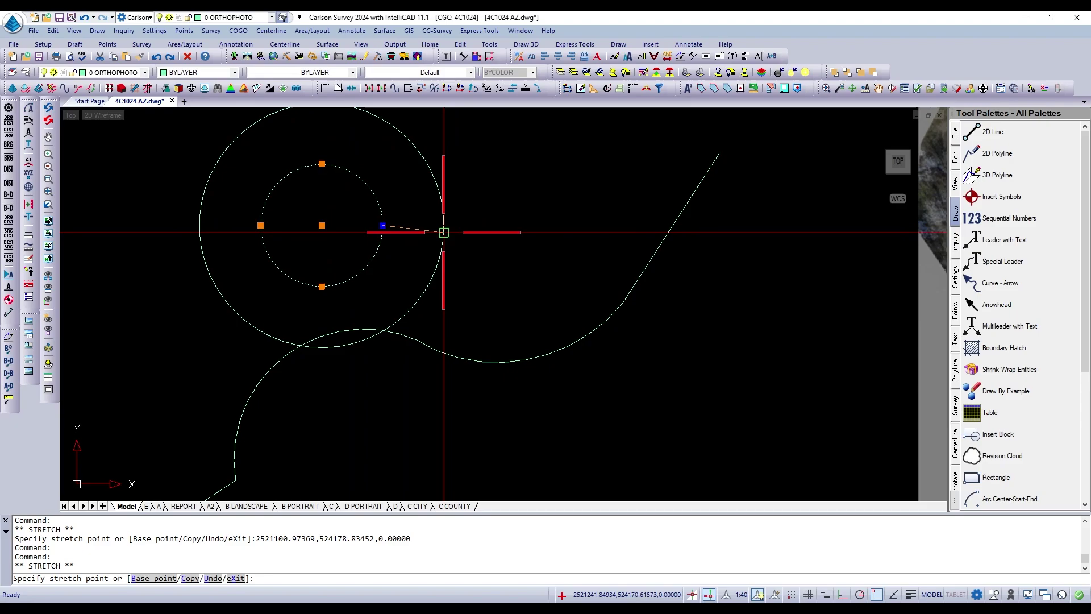
{"action": "left_click", "coordinate": [358, 225]}
{"action": "scroll", "coordinate": [382, 250], "scroll_direction": "down", "scroll_amount": 3}
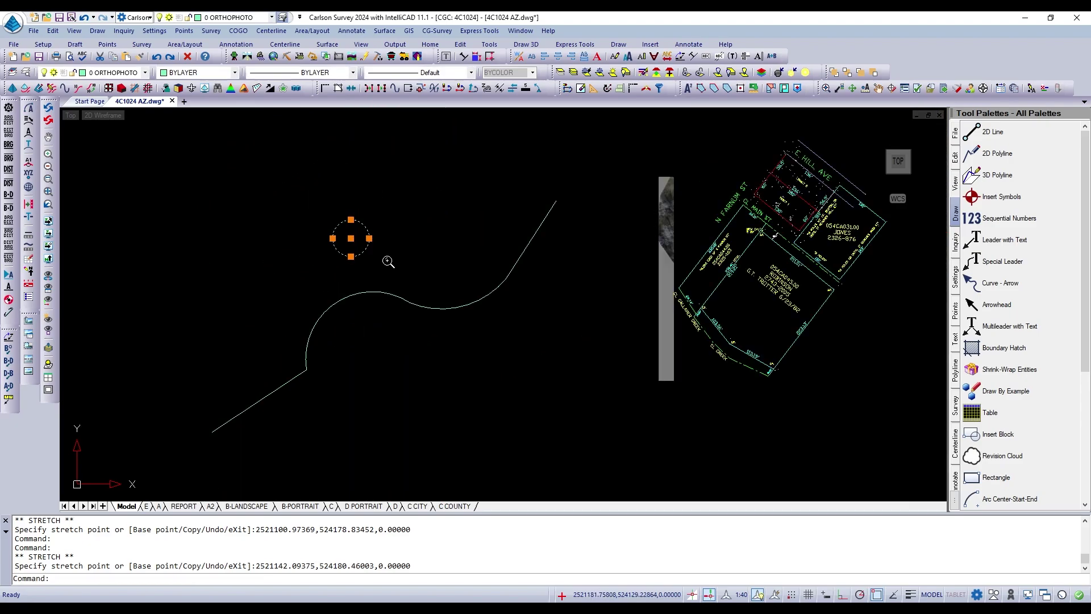
{"action": "key", "text": "Escape"}
{"action": "key", "text": "Escape"}
{"action": "key", "text": "Escape"}
Erase the circle and the polyline together with a crossing selection.
{"action": "type", "text": "E"}
{"action": "key", "text": "Return"}
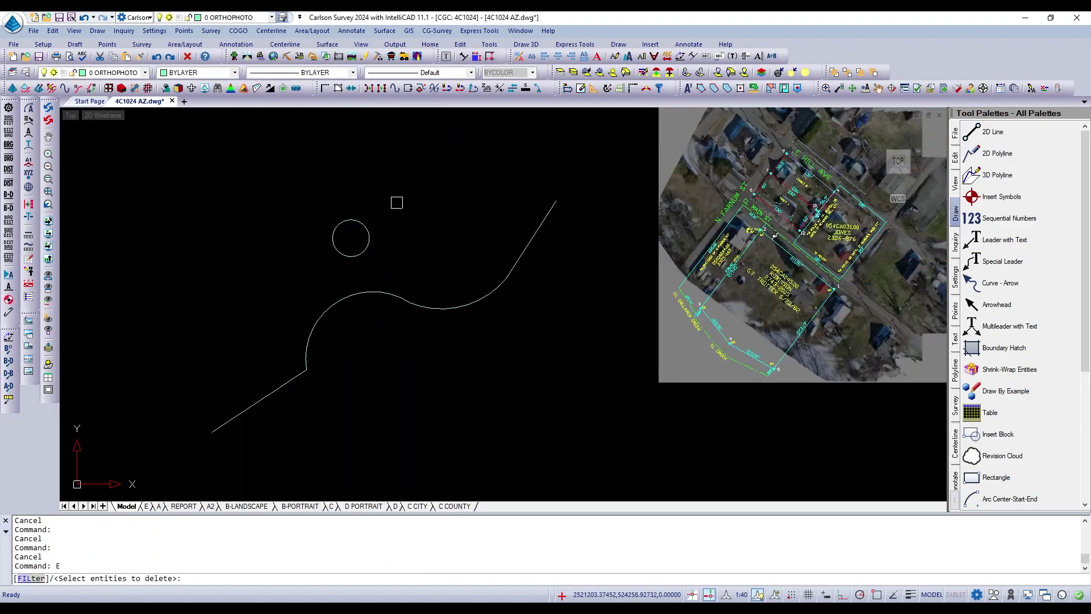
{"action": "left_click", "coordinate": [392, 205]}
{"action": "left_click", "coordinate": [302, 358]}
{"action": "key", "text": "Return"}
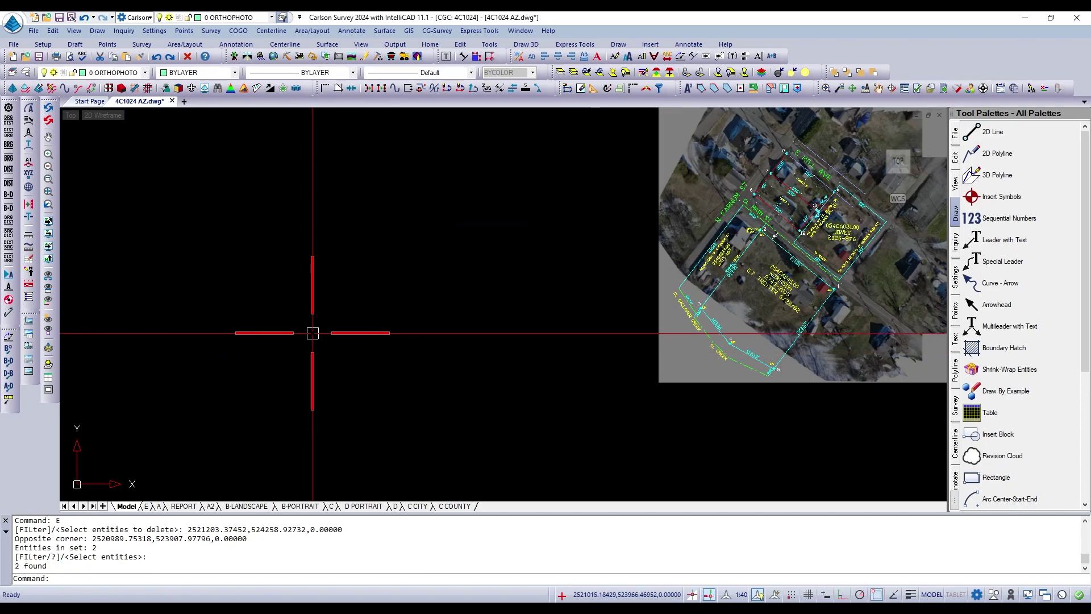
Draw two connected line segments forming a peak in the empty area west of the orthophoto.
{"action": "left_click", "coordinate": [289, 375]}
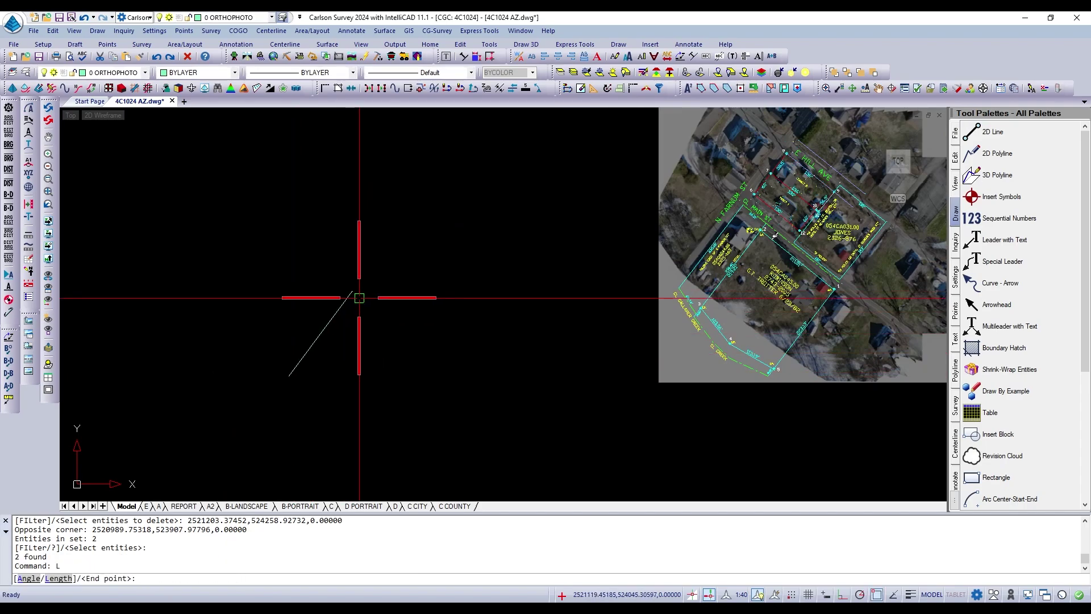
{"action": "left_click", "coordinate": [353, 291]}
{"action": "left_click", "coordinate": [449, 355]}
{"action": "key", "text": "Return"}
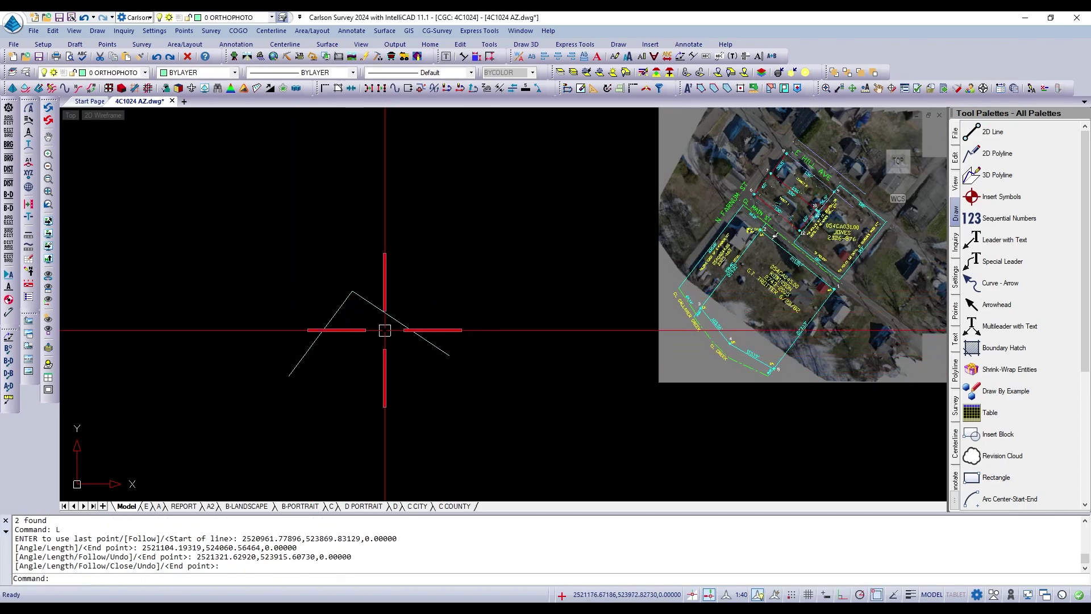
Select both lines, stretch their shared endpoint to the east, and clear the selection.
{"action": "left_click", "coordinate": [408, 284]}
{"action": "left_click", "coordinate": [272, 341]}
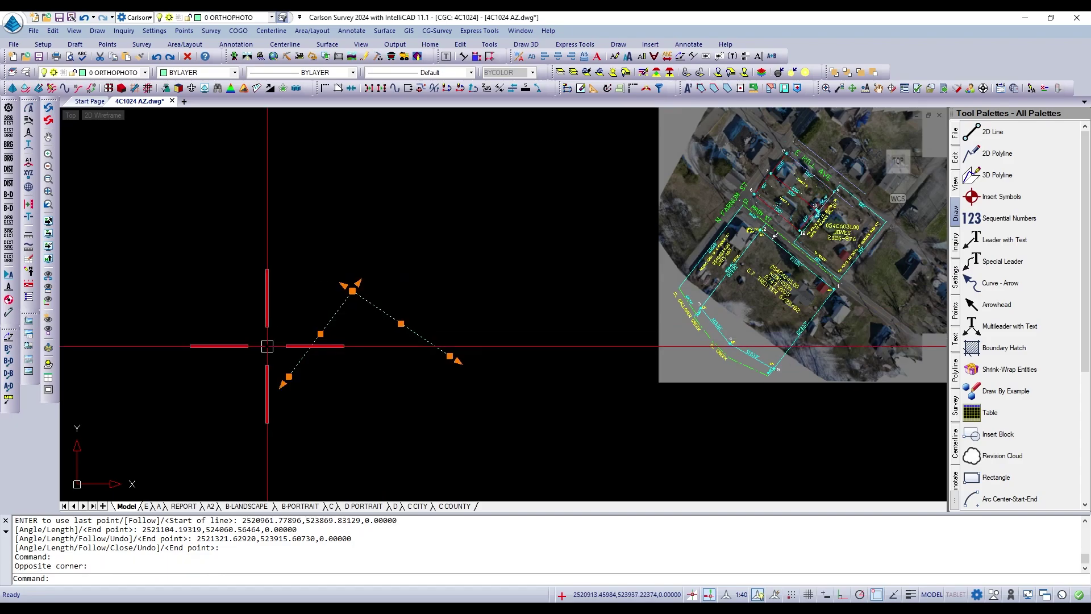
{"action": "left_click", "coordinate": [352, 291]}
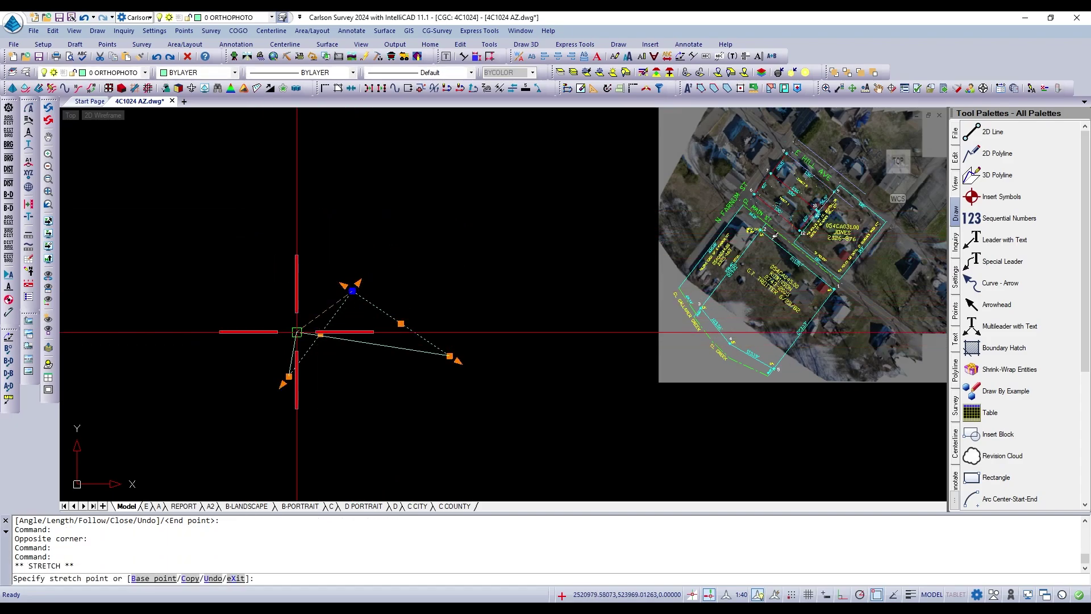
{"action": "scroll", "coordinate": [450, 304], "scroll_direction": "up", "scroll_amount": 3}
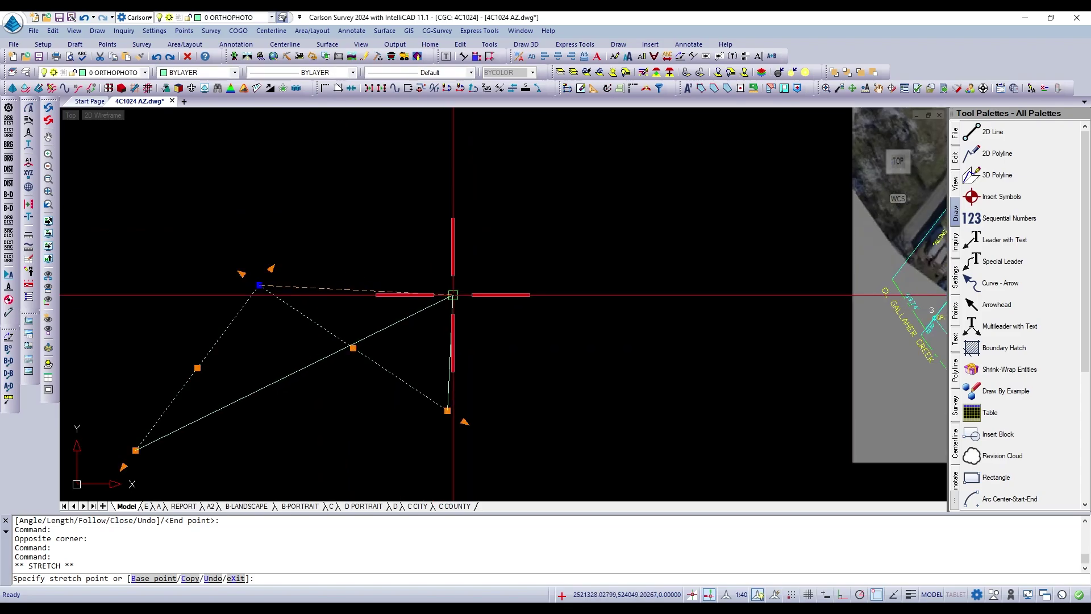
{"action": "scroll", "coordinate": [373, 292], "scroll_direction": "down", "scroll_amount": 3}
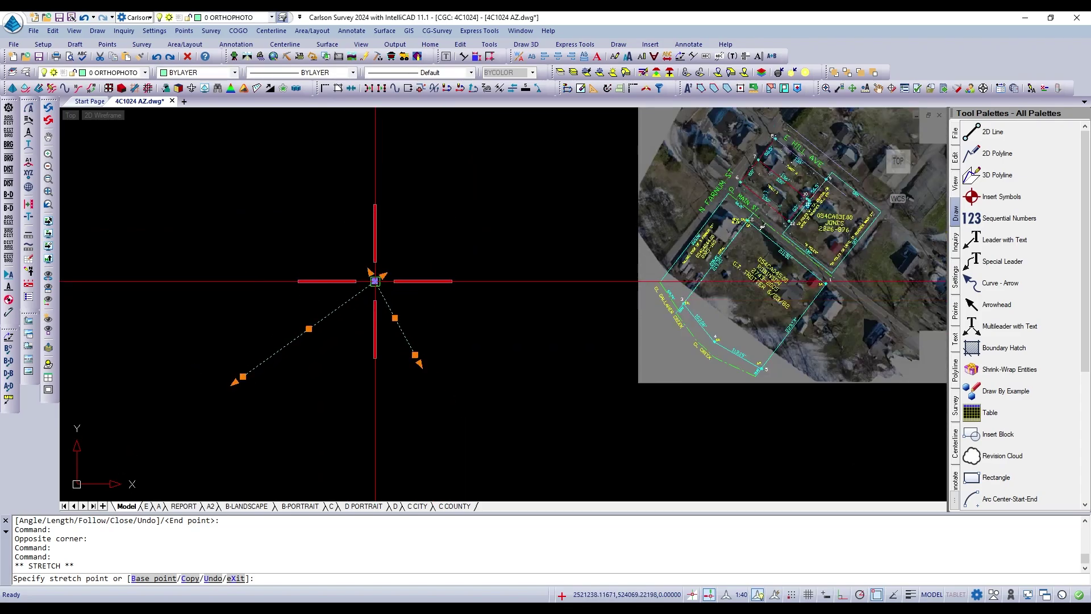
{"action": "left_click", "coordinate": [372, 280]}
{"action": "scroll", "coordinate": [355, 275], "scroll_direction": "up", "scroll_amount": 2}
{"action": "key", "text": "Escape"}
{"action": "key", "text": "Escape"}
{"action": "key", "text": "Escape"}
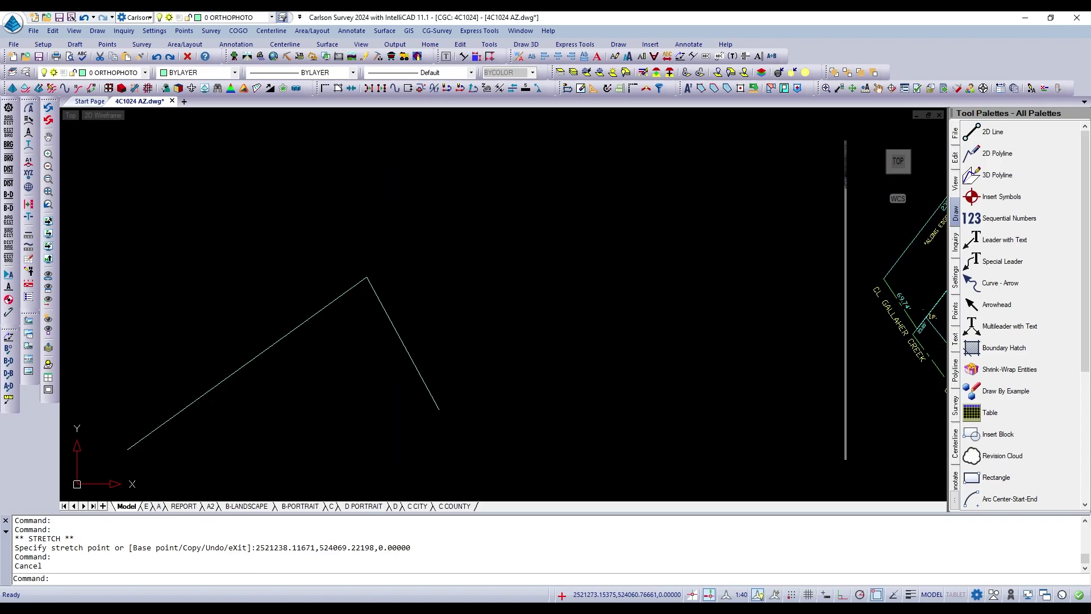
Erase the two connected lines with a crossing selection.
{"action": "type", "text": "E"}
{"action": "key", "text": "Return"}
{"action": "left_click", "coordinate": [421, 255]}
{"action": "left_click", "coordinate": [329, 314]}
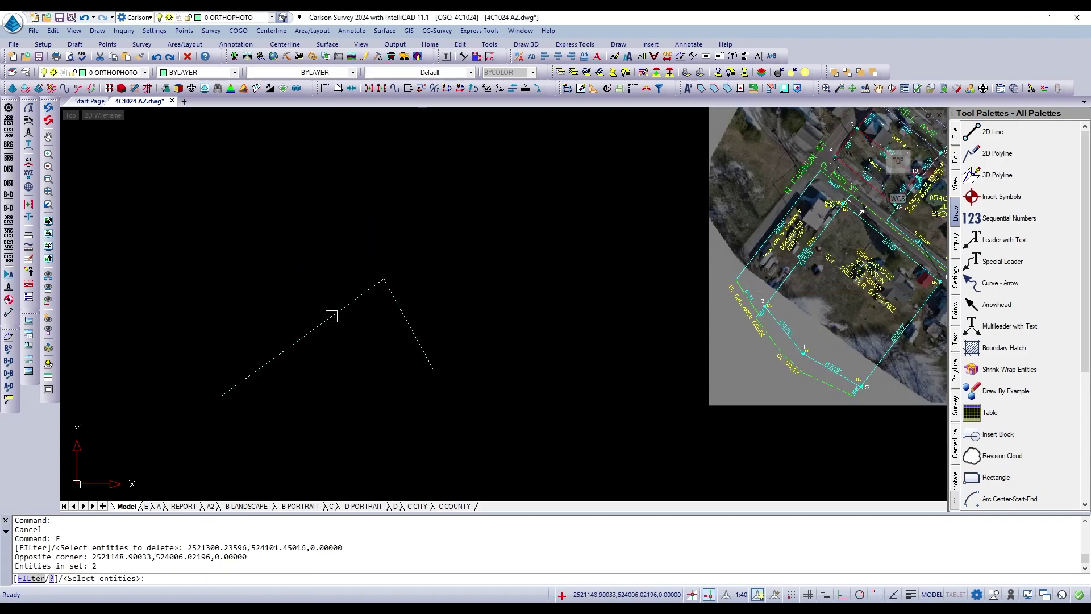
{"action": "key", "text": "Return"}
Draw a rectangle about 146 by 91 units in the empty area west of the orthophoto.
{"action": "scroll", "coordinate": [464, 323], "scroll_direction": "down", "scroll_amount": 3}
{"action": "scroll", "coordinate": [463, 323], "scroll_direction": "up", "scroll_amount": 3}
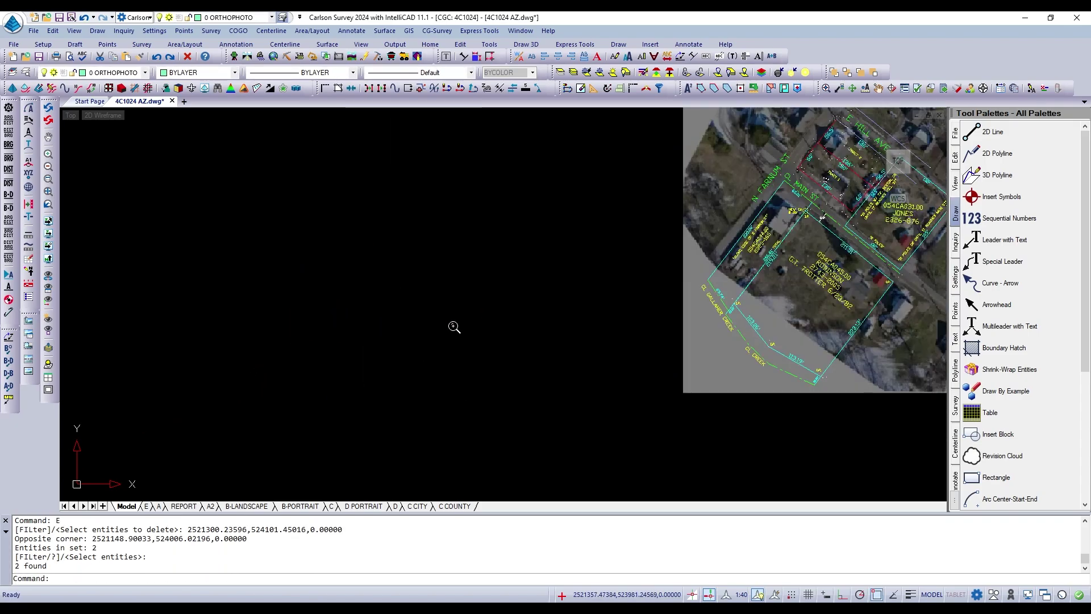
{"action": "type", "text": "RE"}
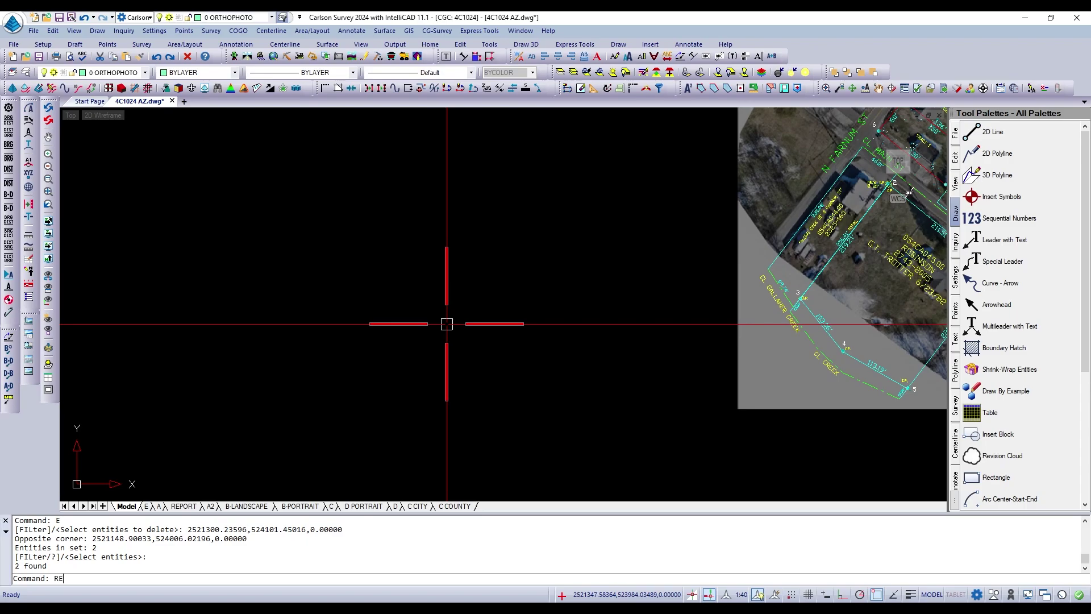
{"action": "type", "text": "C"}
{"action": "key", "text": "Return"}
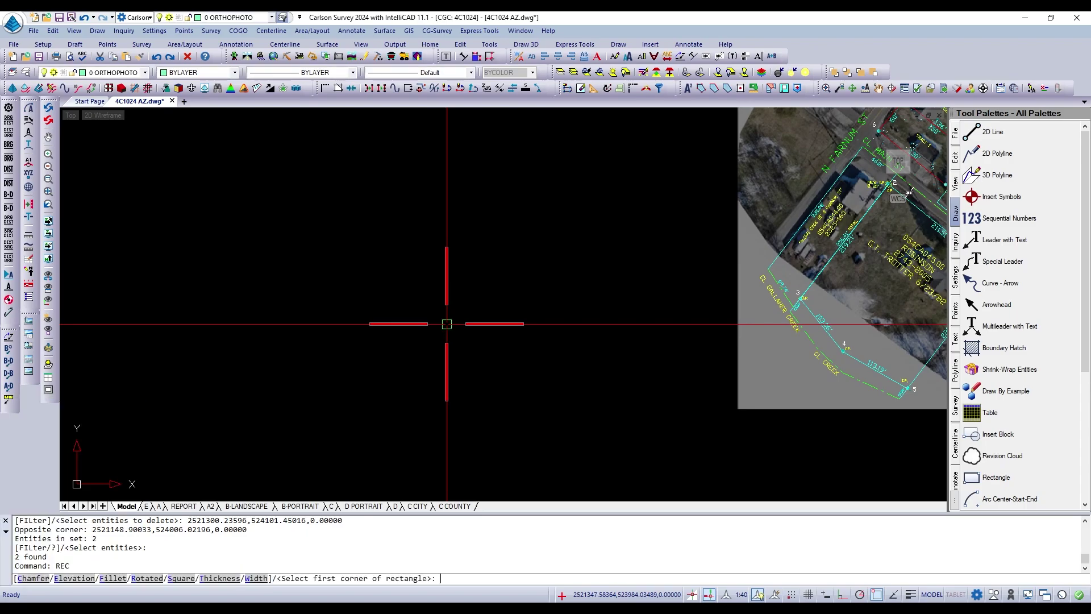
{"action": "left_click", "coordinate": [414, 330]}
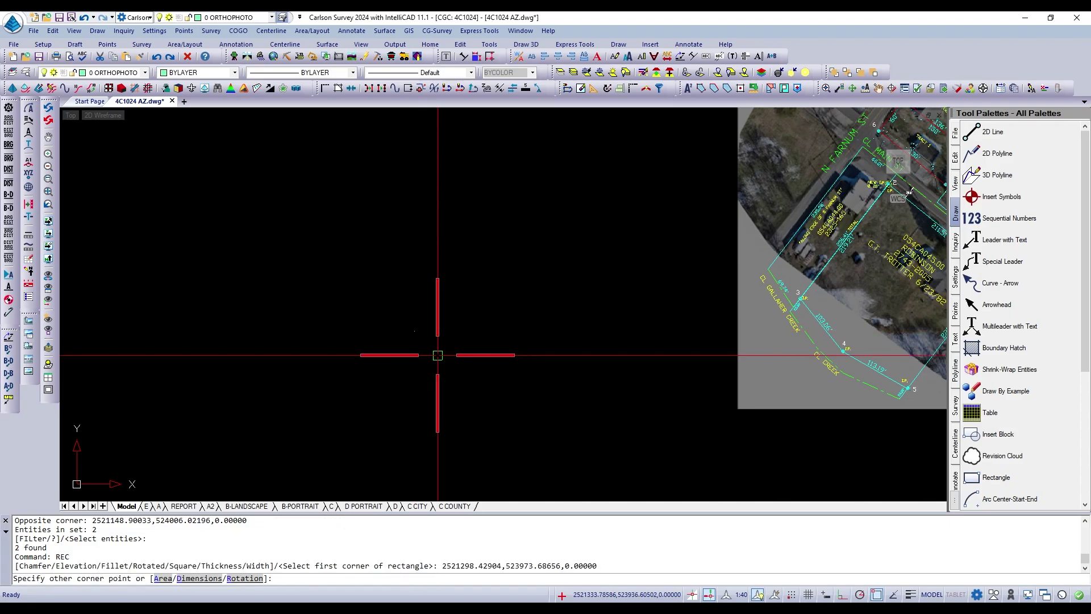
{"action": "scroll", "coordinate": [507, 384], "scroll_direction": "up", "scroll_amount": 2}
{"action": "scroll", "coordinate": [495, 313], "scroll_direction": "down", "scroll_amount": 2}
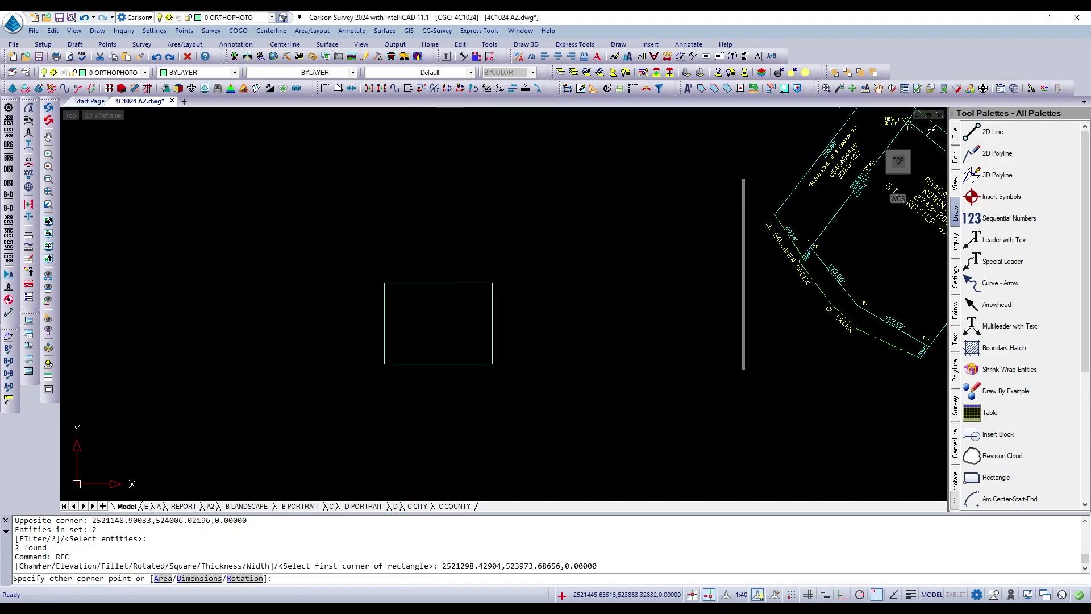
{"action": "scroll", "coordinate": [489, 350], "scroll_direction": "up", "scroll_amount": 2}
{"action": "left_click", "coordinate": [489, 350]}
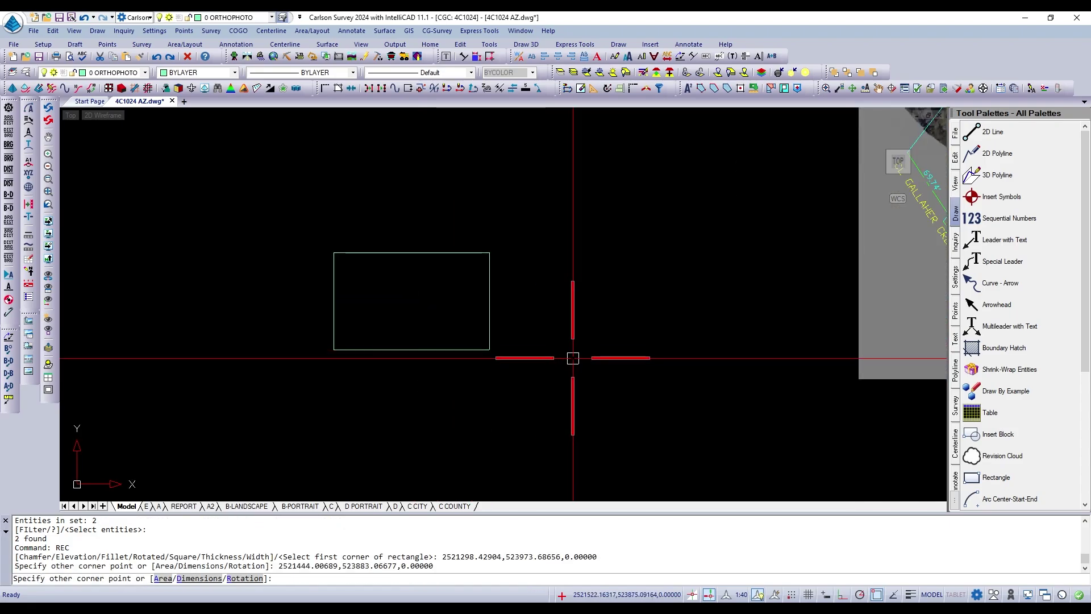
Select the rectangle and stretch its north edge outward by about 28 units with the edge's midpoint arrow grip.
{"action": "scroll", "coordinate": [574, 364], "scroll_direction": "down", "scroll_amount": 1}
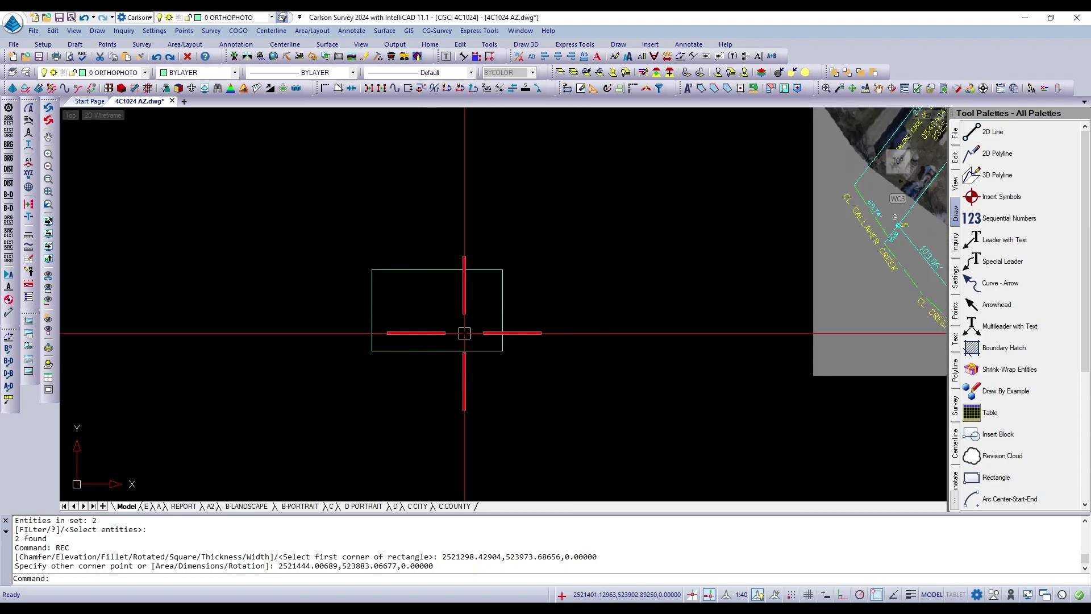
{"action": "scroll", "coordinate": [454, 331], "scroll_direction": "down", "scroll_amount": 1}
{"action": "scroll", "coordinate": [477, 311], "scroll_direction": "up", "scroll_amount": 1}
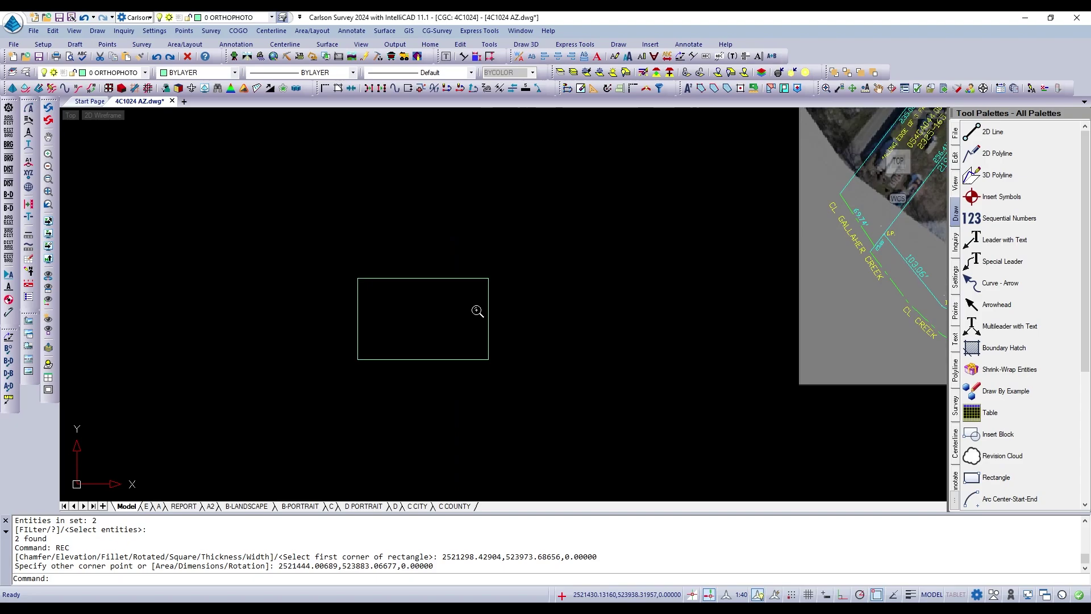
{"action": "left_click", "coordinate": [486, 310]}
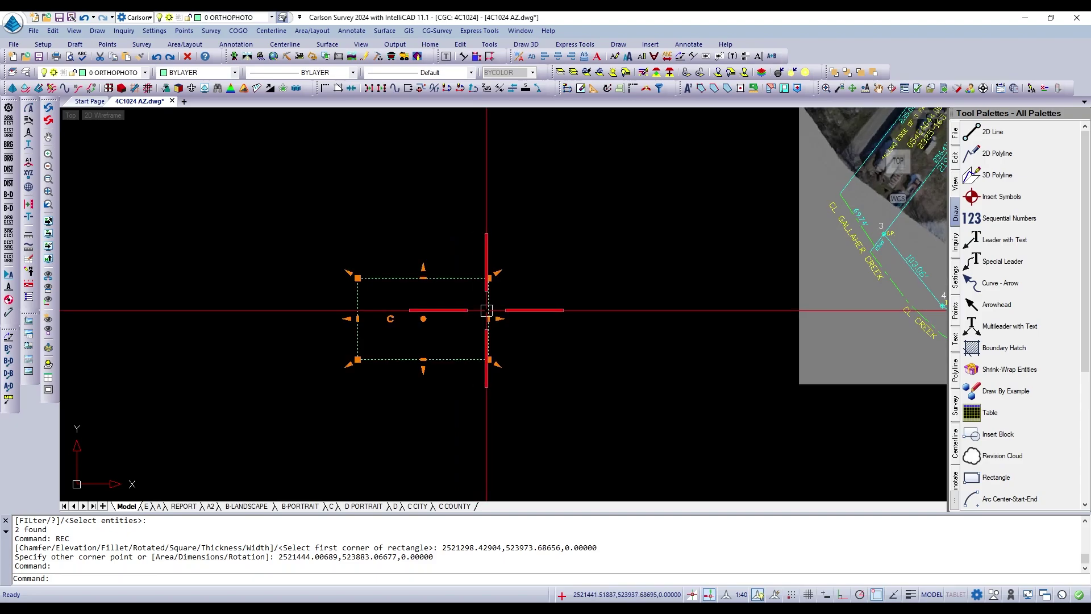
{"action": "scroll", "coordinate": [478, 288], "scroll_direction": "up", "scroll_amount": 2}
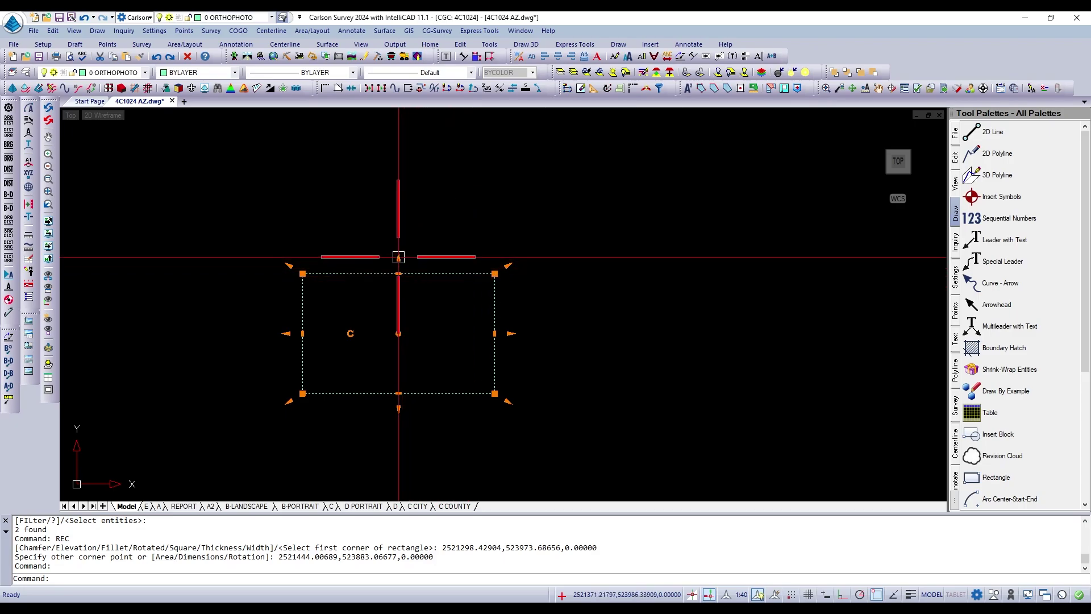
{"action": "left_click", "coordinate": [398, 273]}
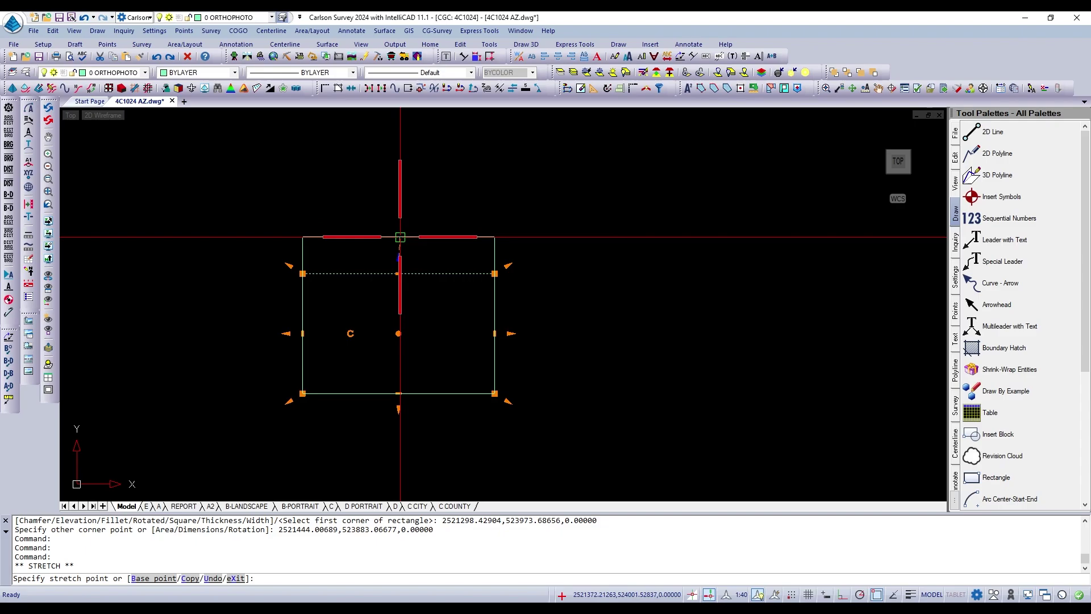
{"action": "left_click", "coordinate": [400, 236]}
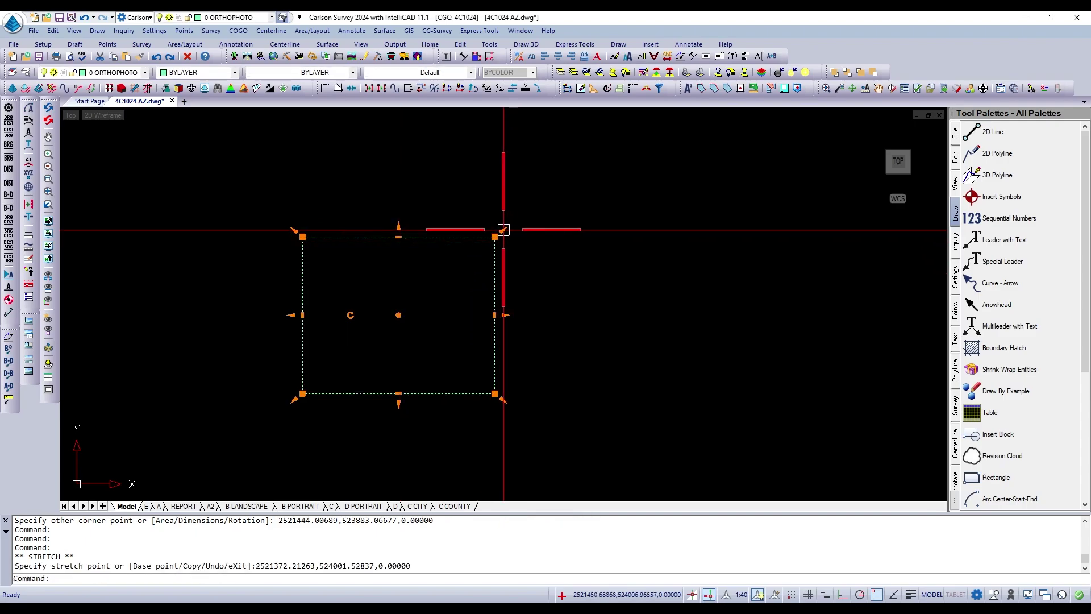
Stretch the rectangle's northeast corner outward by about 29 by 8 units and its east edge inward by about 58 units using arrow grips, and deselect it.
{"action": "left_click", "coordinate": [503, 231]}
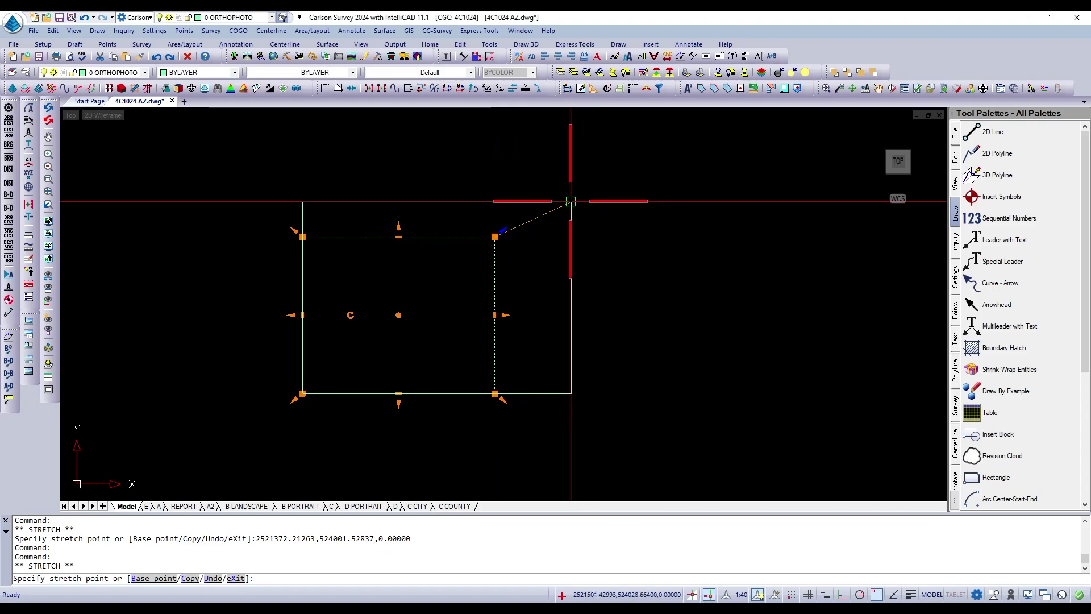
{"action": "left_click", "coordinate": [533, 227]}
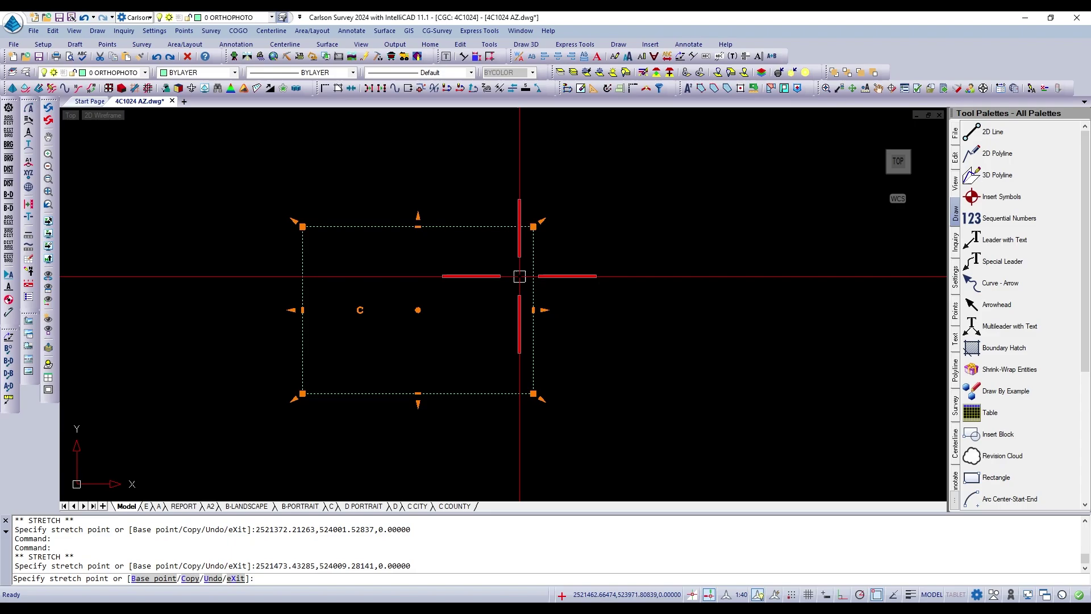
{"action": "left_click", "coordinate": [543, 310]}
{"action": "left_click", "coordinate": [438, 313]}
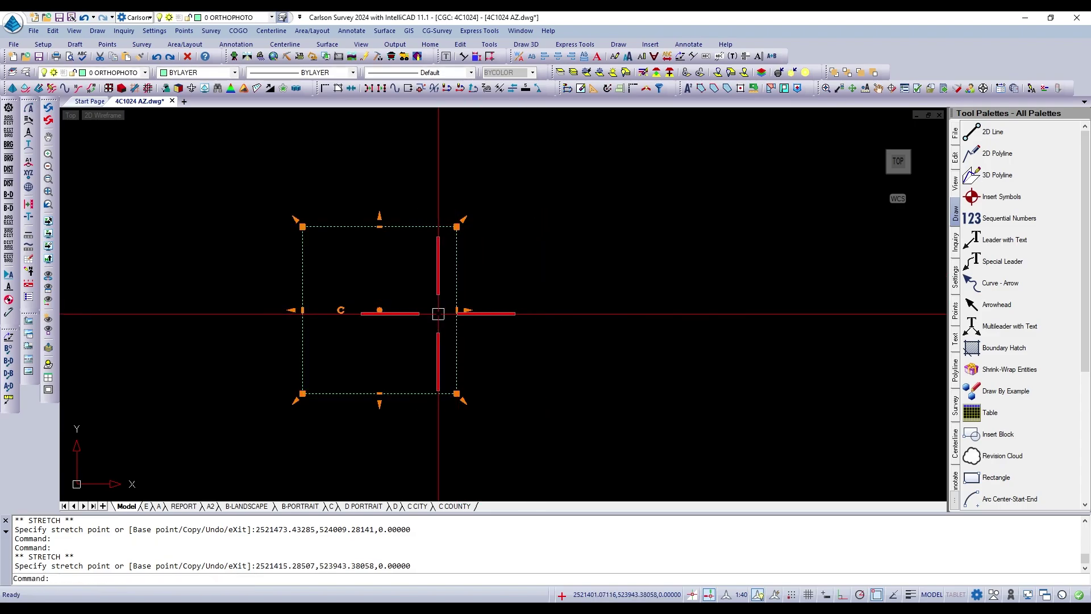
{"action": "scroll", "coordinate": [446, 318], "scroll_direction": "down", "scroll_amount": 3}
{"action": "key", "text": "Escape"}
{"action": "key", "text": "Escape"}
{"action": "key", "text": "Escape"}
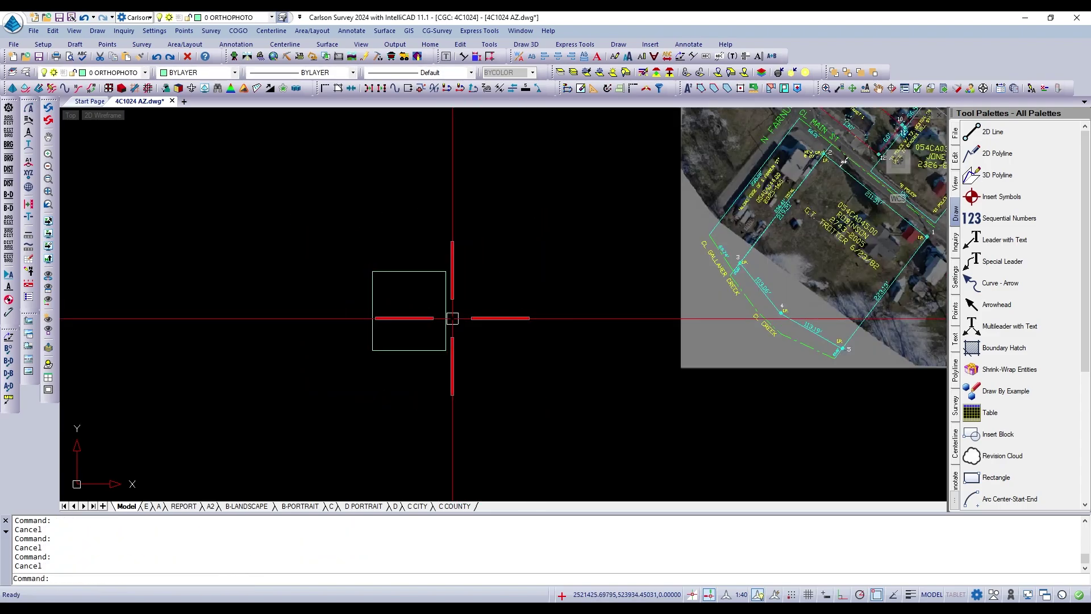
Erase the stretched rectangle west of the orthophoto.
{"action": "type", "text": "E"}
{"action": "key", "text": "Return"}
{"action": "left_click", "coordinate": [449, 323]}
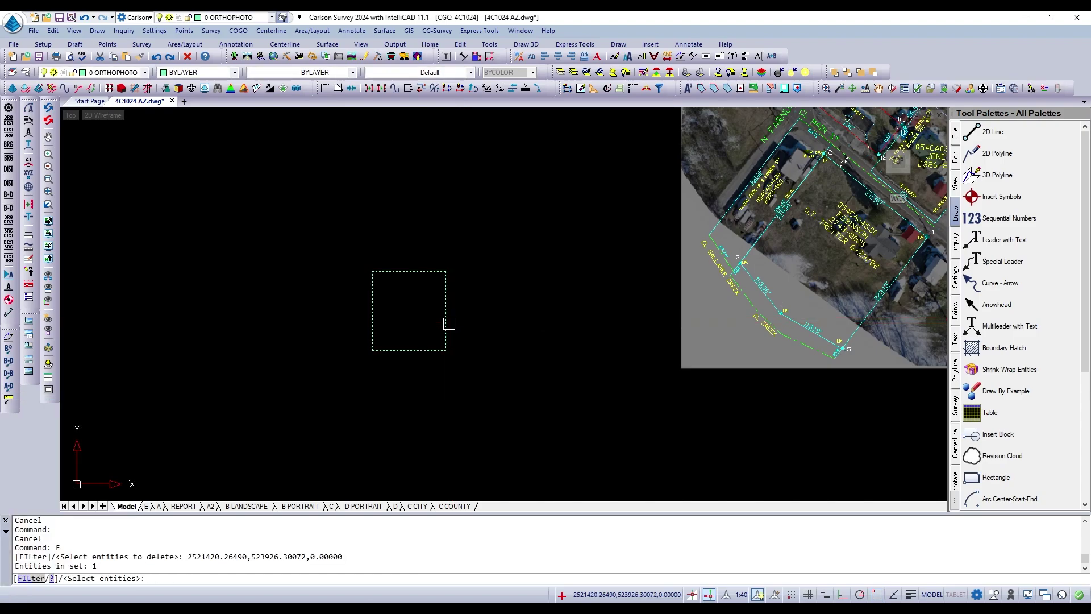
{"action": "left_click", "coordinate": [442, 316]}
{"action": "key", "text": "Return"}
Draw a single line about 298 units long sloping up to the northeast in the empty area west of the orthophoto.
{"action": "type", "text": "L"}
{"action": "key", "text": "Return"}
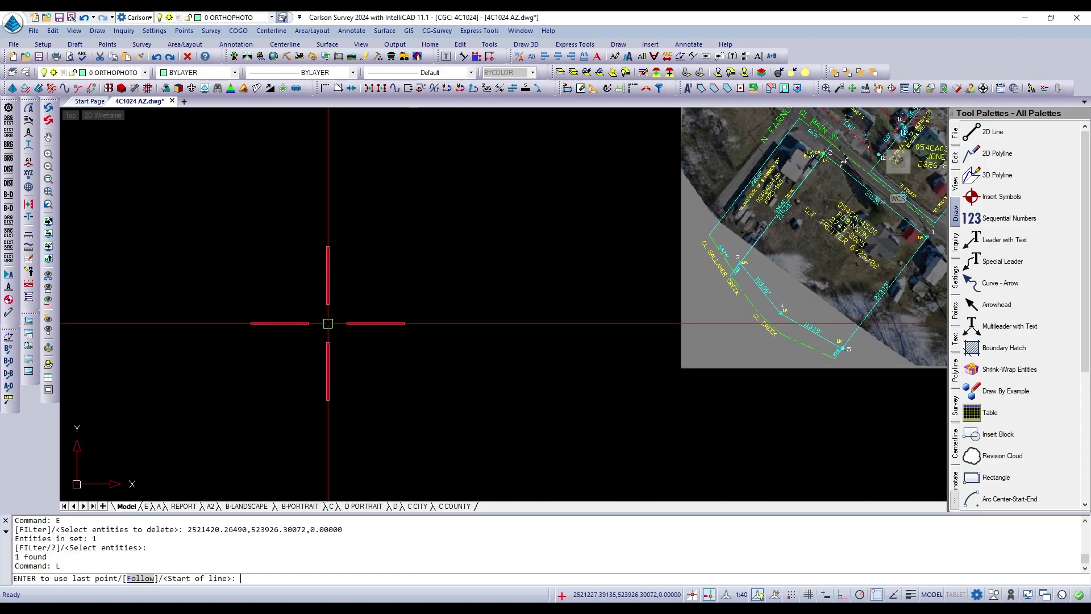
{"action": "left_click", "coordinate": [325, 324]}
{"action": "left_click", "coordinate": [481, 224]}
{"action": "key", "text": "Return"}
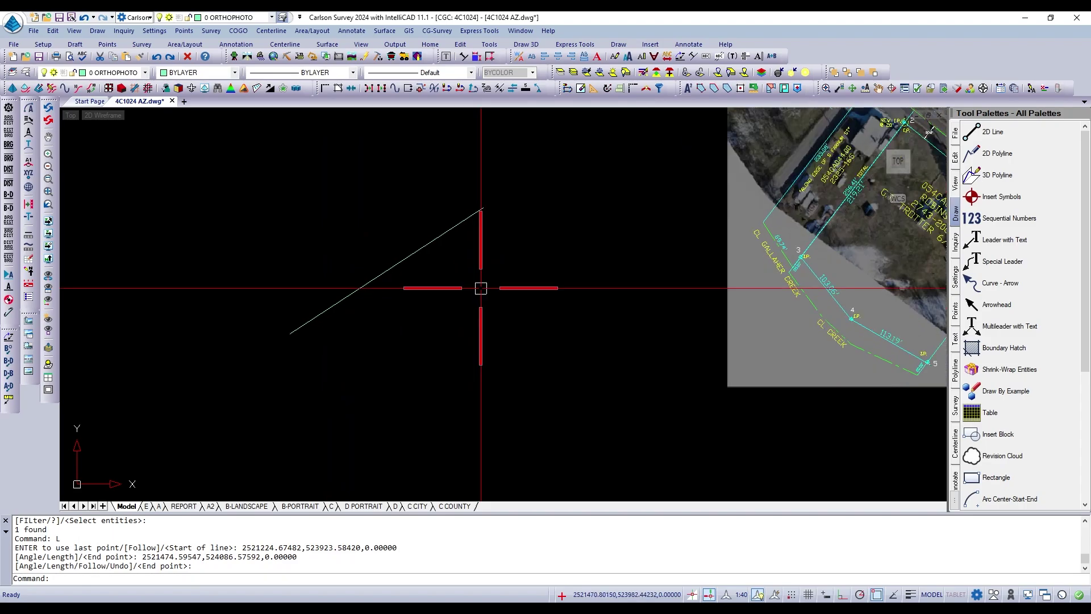
Start a rectangle with its first corner just south of the sloping line and set its rotation with a Perpendicular snap to that line.
{"action": "scroll", "coordinate": [478, 370], "scroll_direction": "down", "scroll_amount": 1}
{"action": "type", "text": "REC"}
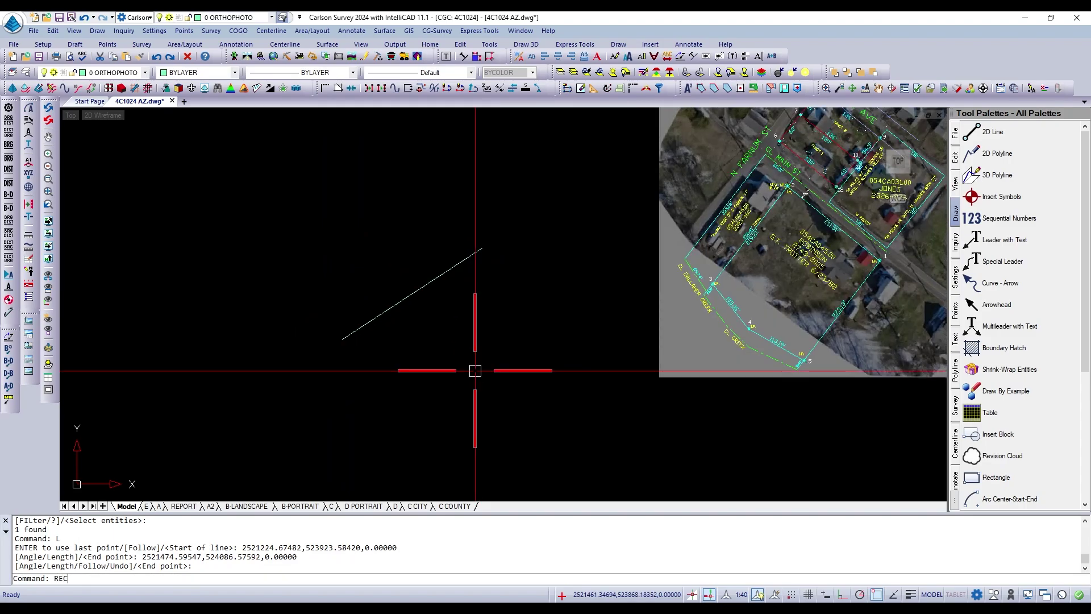
{"action": "key", "text": "Return"}
{"action": "scroll", "coordinate": [409, 358], "scroll_direction": "up", "scroll_amount": 2}
{"action": "left_click", "coordinate": [406, 365]}
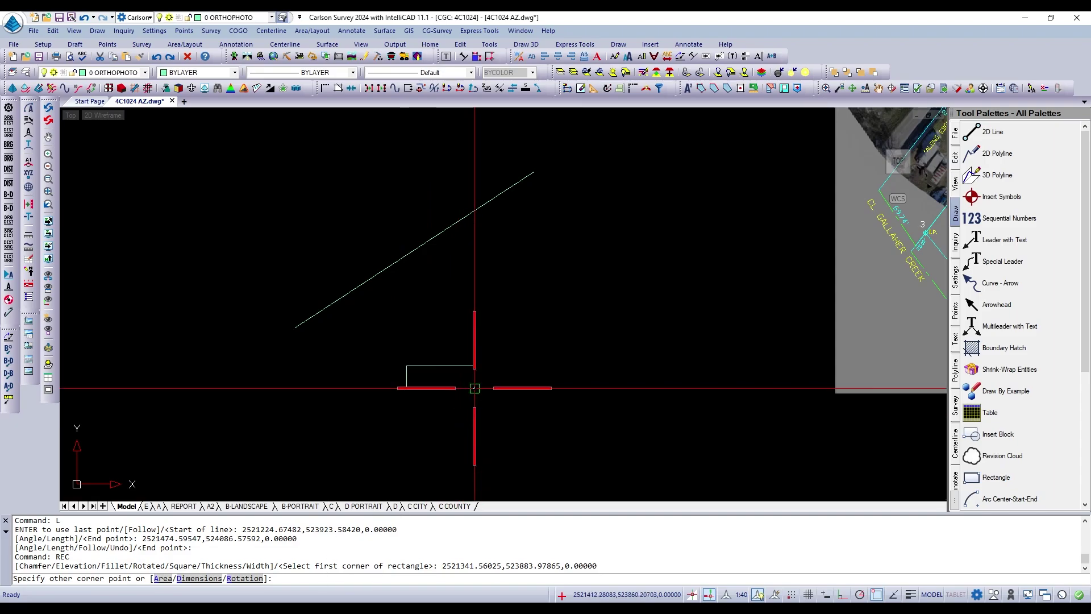
{"action": "scroll", "coordinate": [478, 384], "scroll_direction": "down", "scroll_amount": 4}
{"action": "scroll", "coordinate": [495, 405], "scroll_direction": "up", "scroll_amount": 5}
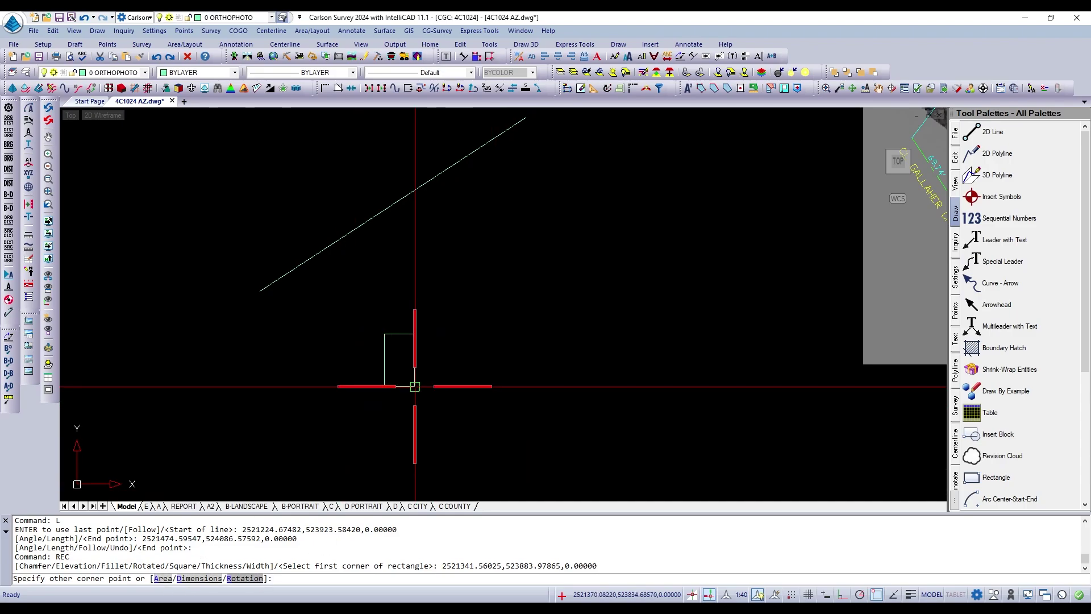
{"action": "scroll", "coordinate": [414, 381], "scroll_direction": "down", "scroll_amount": 2}
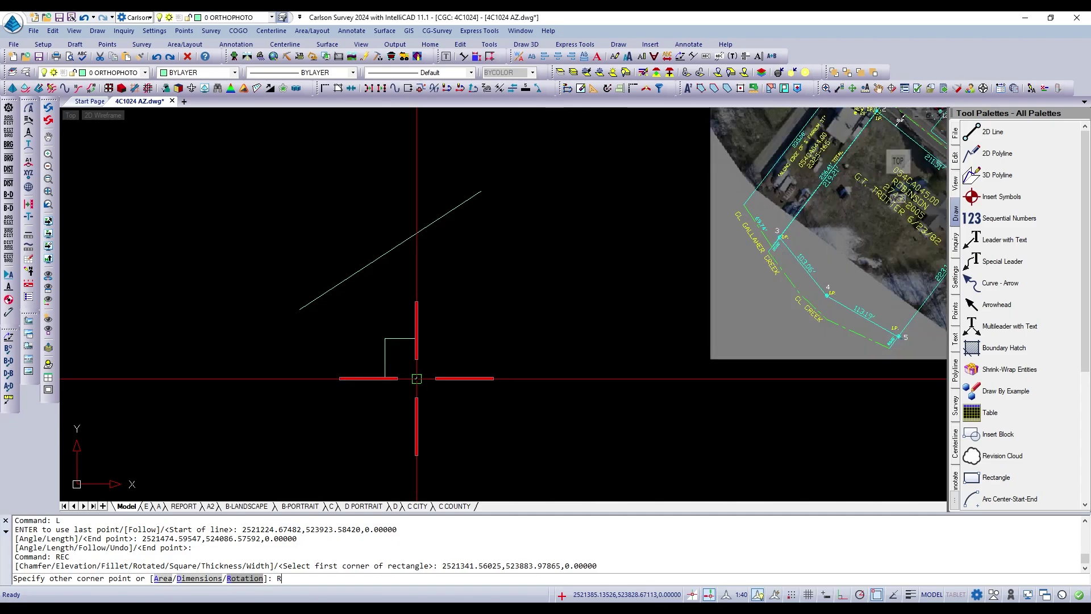
{"action": "key", "text": "Return"}
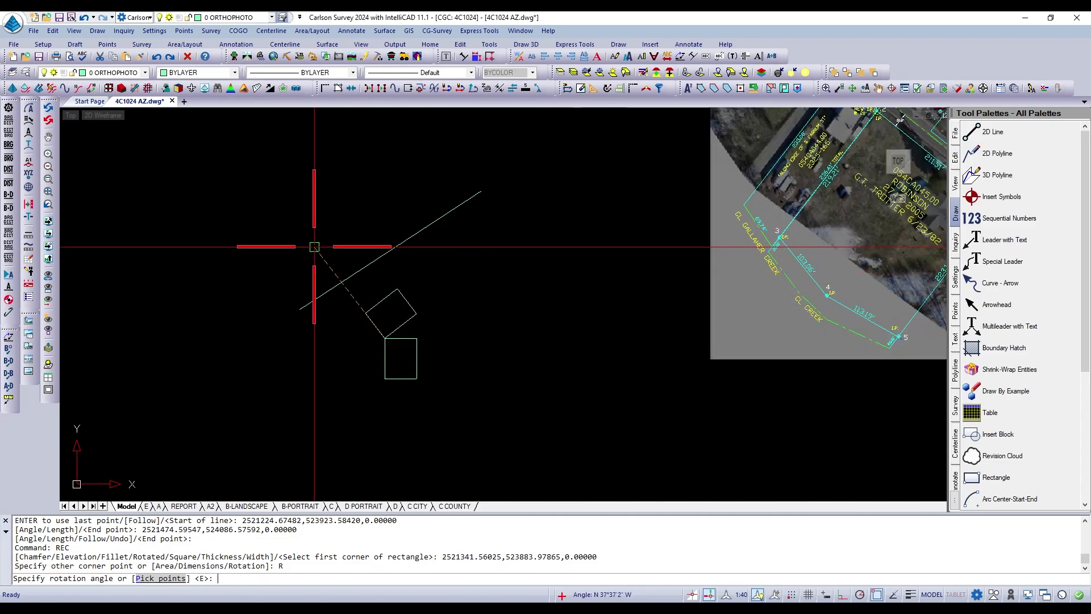
{"action": "right_click", "coordinate": [314, 247], "text": "shift"}
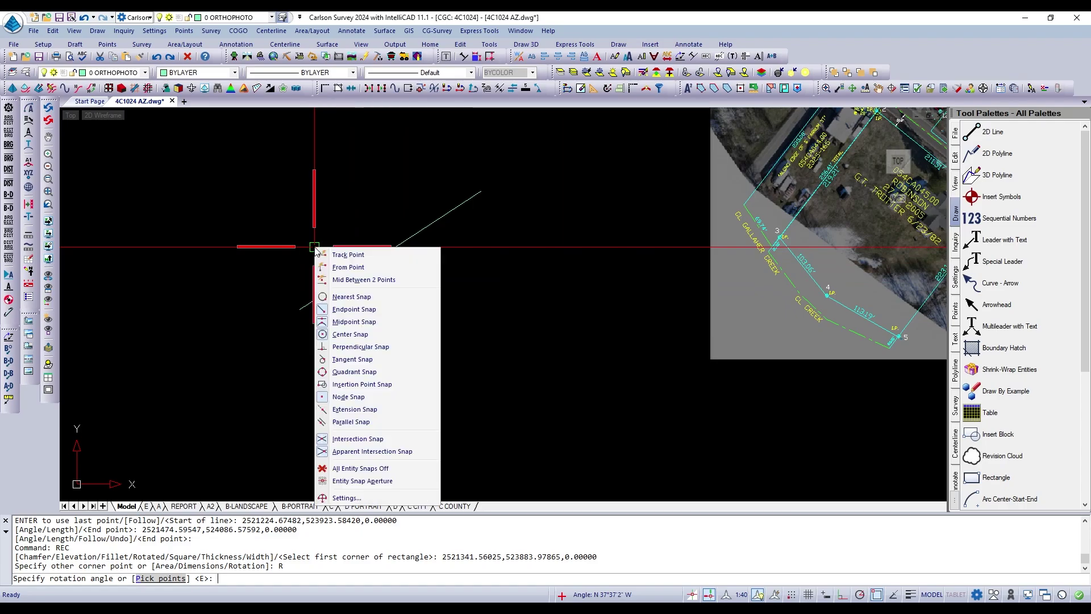
{"action": "left_click", "coordinate": [364, 346]}
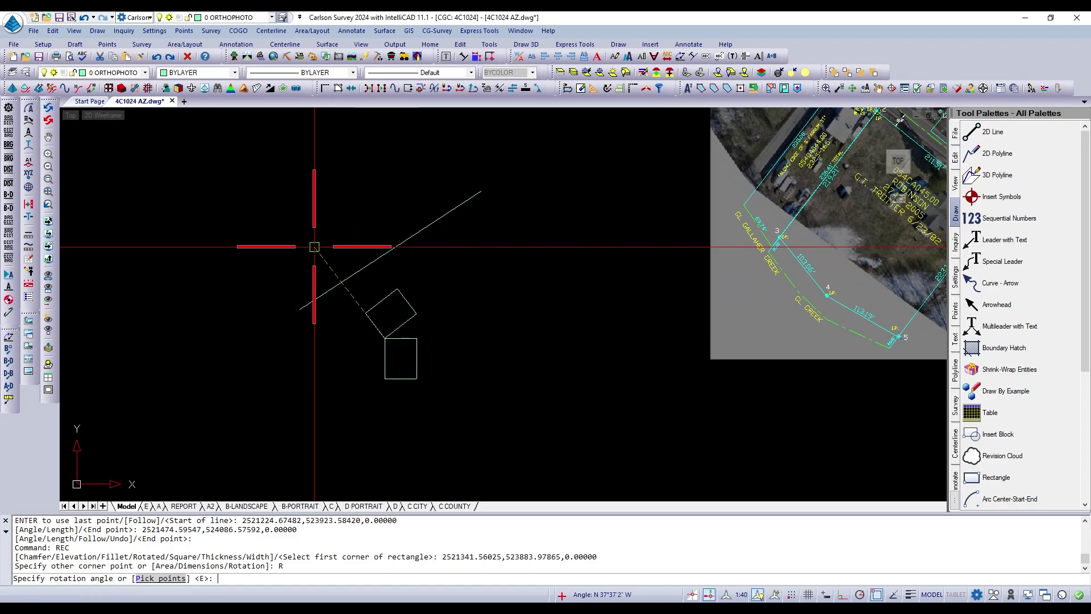
{"action": "left_click", "coordinate": [341, 281]}
Place the rotated rectangle's opposite corner on the sloping line with a Nearest snap.
{"action": "scroll", "coordinate": [384, 283], "scroll_direction": "up", "scroll_amount": 3}
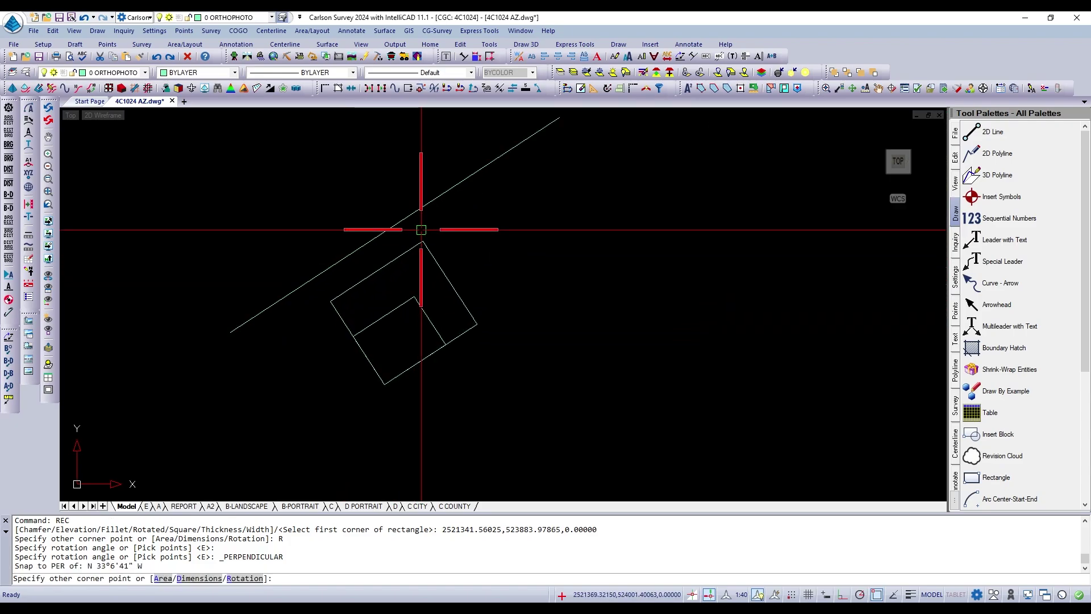
{"action": "scroll", "coordinate": [353, 309], "scroll_direction": "down", "scroll_amount": 3}
{"action": "scroll", "coordinate": [391, 242], "scroll_direction": "up", "scroll_amount": 6}
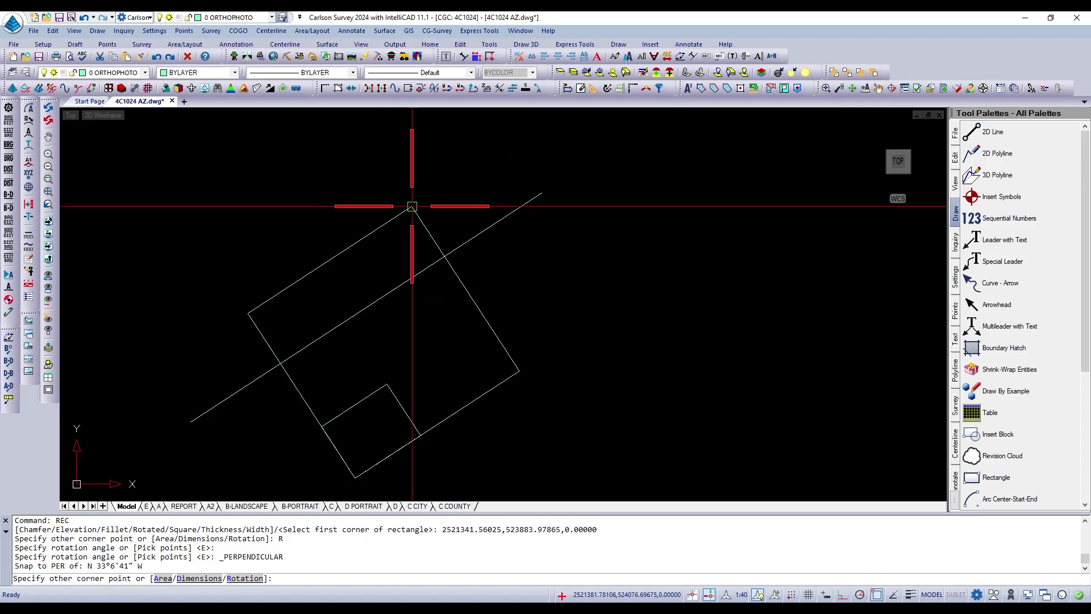
{"action": "scroll", "coordinate": [409, 205], "scroll_direction": "down", "scroll_amount": 2}
{"action": "scroll", "coordinate": [410, 209], "scroll_direction": "up", "scroll_amount": 2}
{"action": "scroll", "coordinate": [410, 209], "scroll_direction": "down", "scroll_amount": 2}
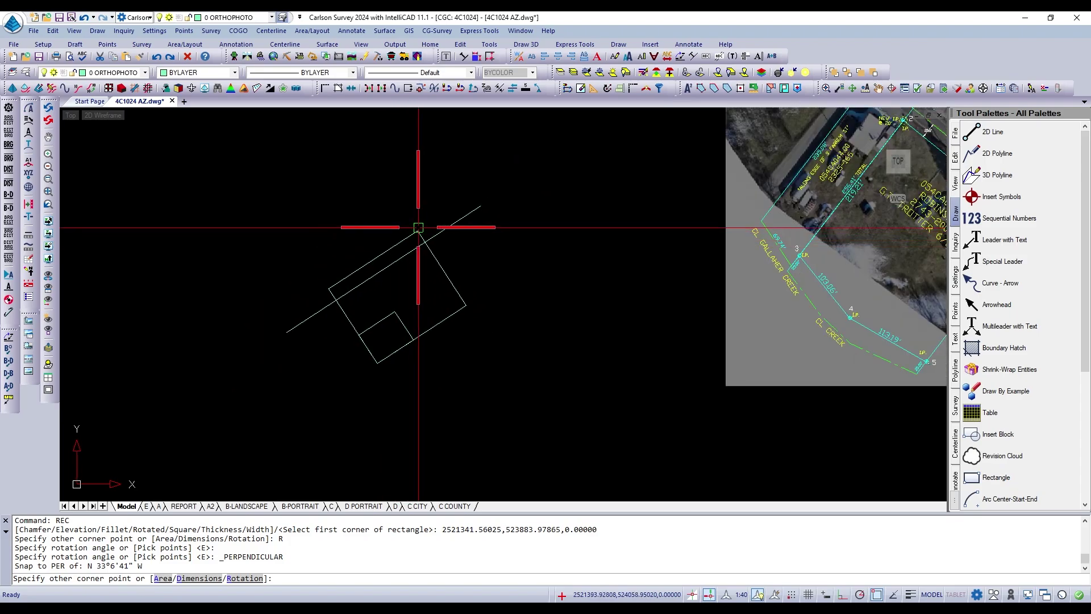
{"action": "scroll", "coordinate": [392, 230], "scroll_direction": "up", "scroll_amount": 2}
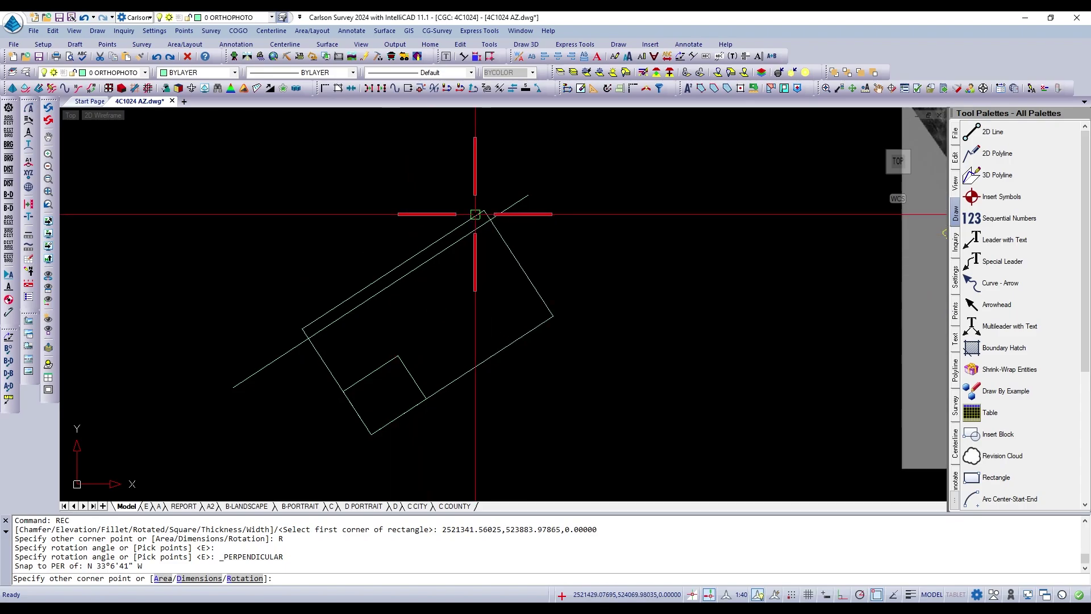
{"action": "scroll", "coordinate": [438, 227], "scroll_direction": "down", "scroll_amount": 2}
{"action": "scroll", "coordinate": [429, 232], "scroll_direction": "up", "scroll_amount": 2}
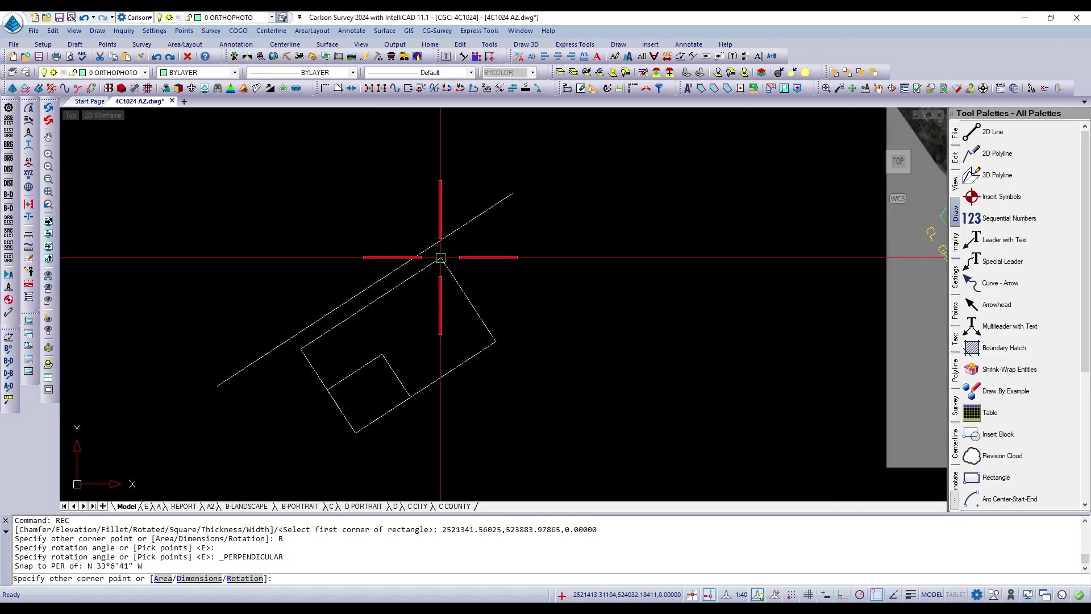
{"action": "right_click", "coordinate": [440, 258], "text": "shift"}
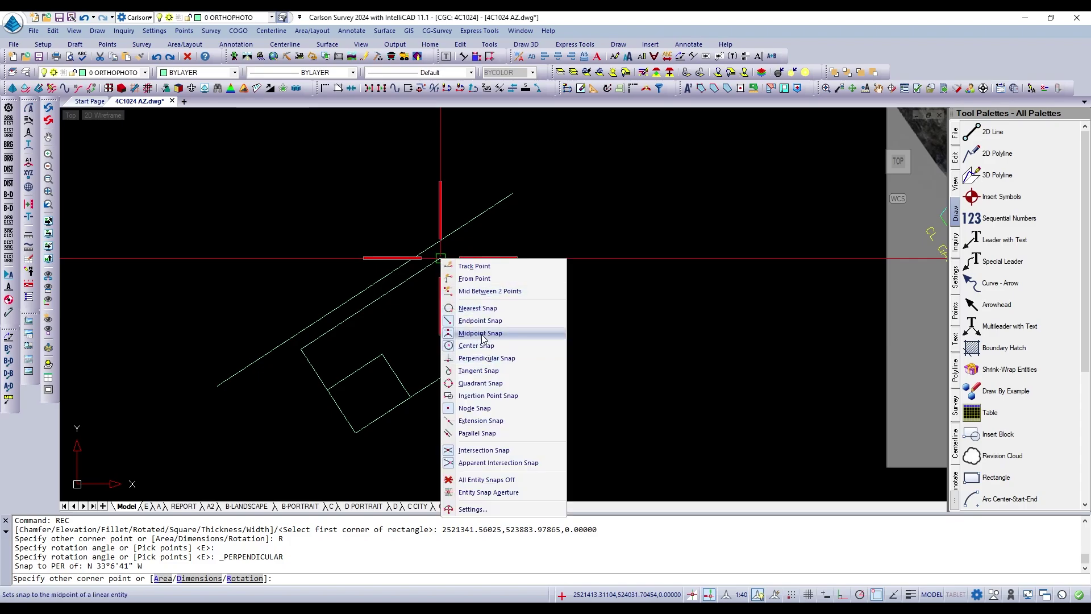
{"action": "left_click", "coordinate": [480, 310]}
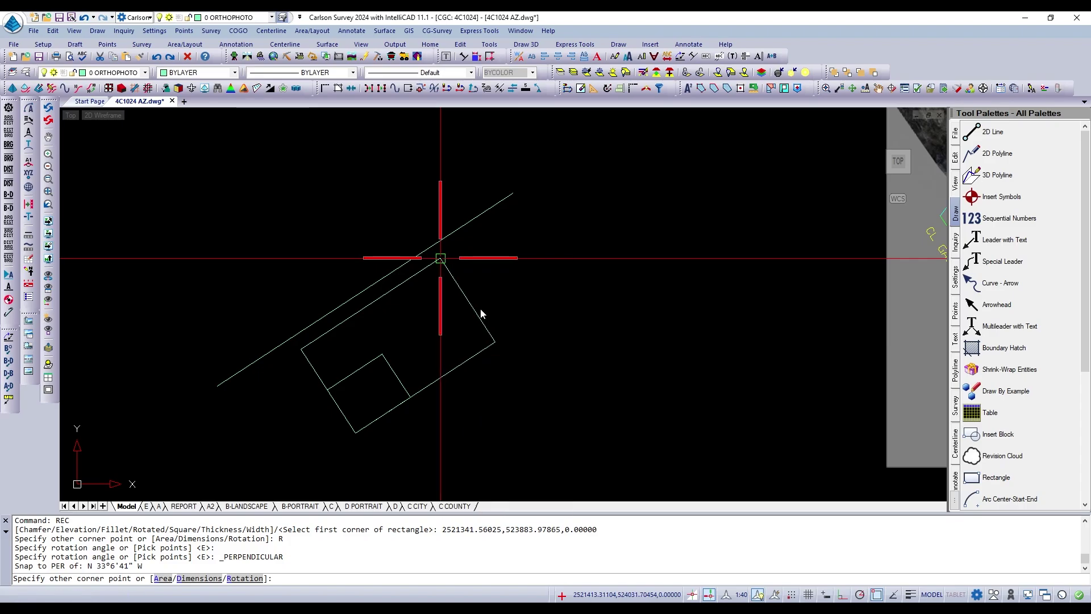
{"action": "left_click", "coordinate": [424, 250]}
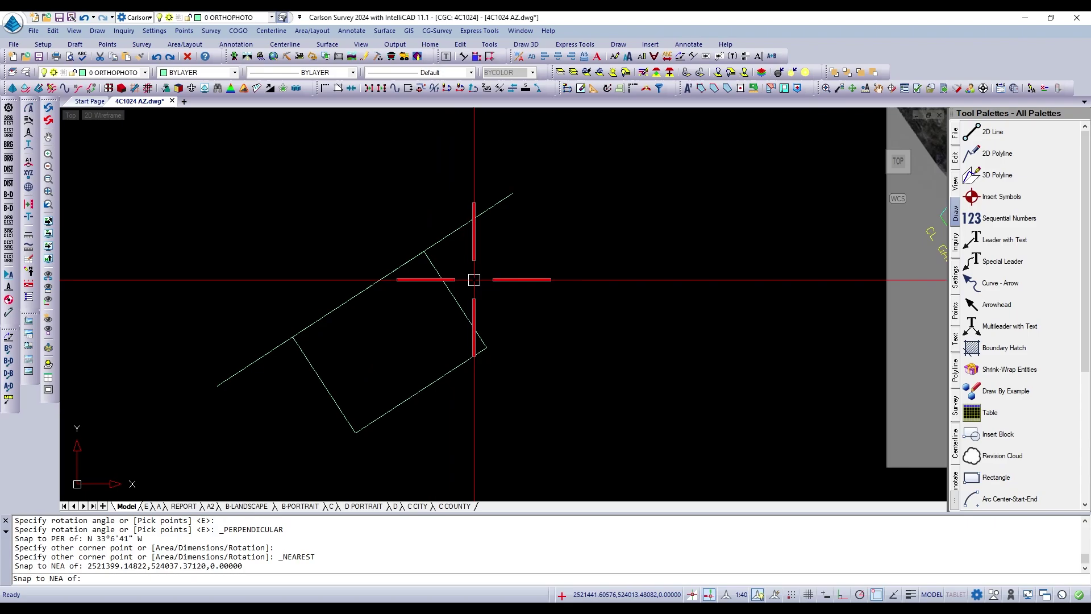
Erase the sloping line and the rotated rectangle with a crossing selection over their shared edge.
{"action": "scroll", "coordinate": [487, 339], "scroll_direction": "down", "scroll_amount": 2}
{"action": "scroll", "coordinate": [490, 338], "scroll_direction": "up", "scroll_amount": 2}
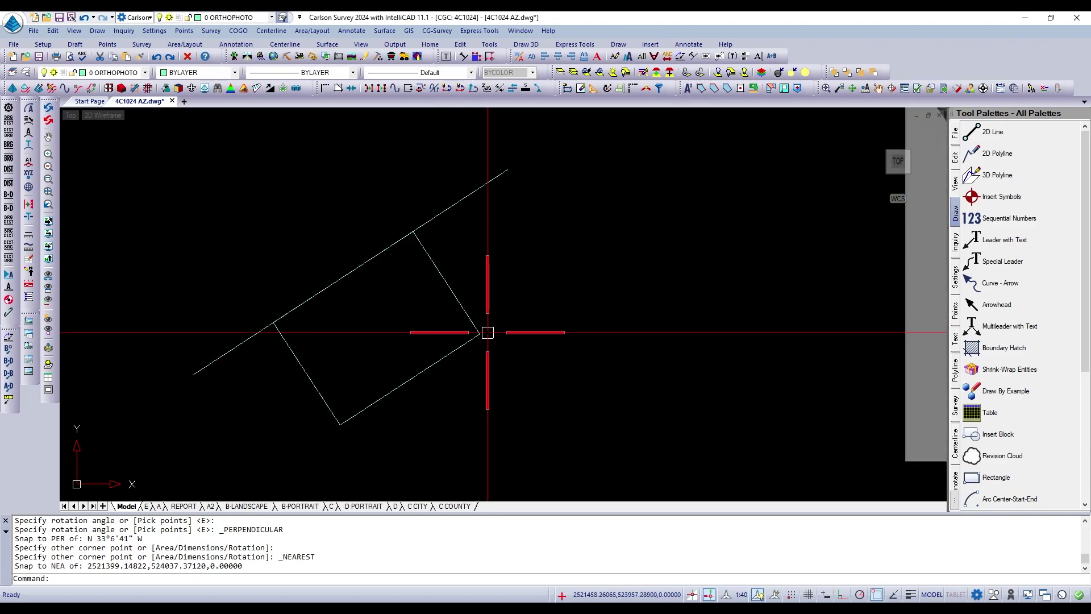
{"action": "scroll", "coordinate": [487, 333], "scroll_direction": "down", "scroll_amount": 2}
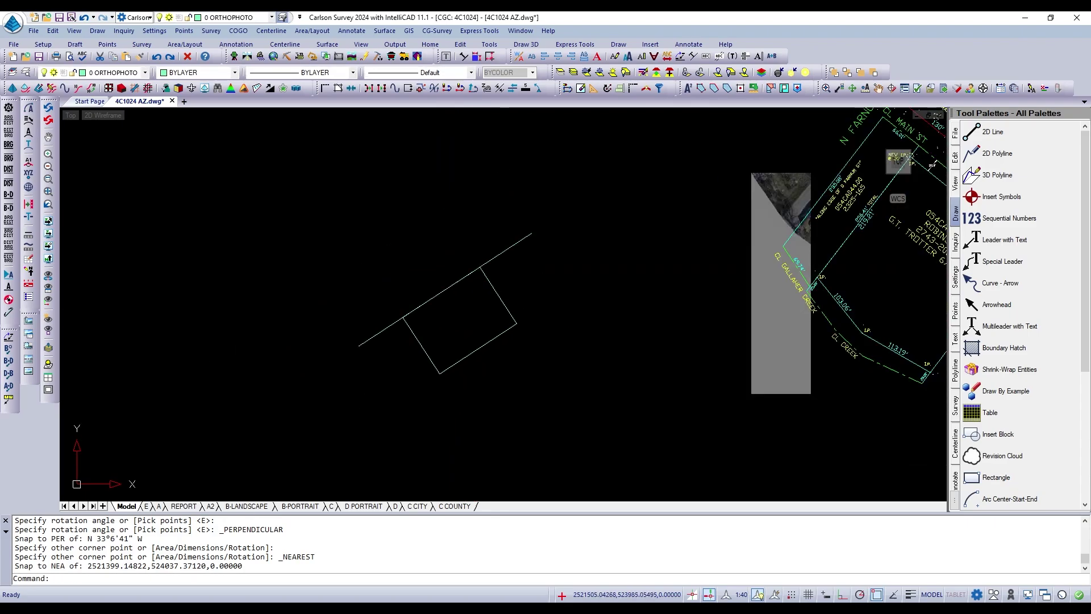
{"action": "scroll", "coordinate": [540, 306], "scroll_direction": "up", "scroll_amount": 1}
{"action": "scroll", "coordinate": [499, 294], "scroll_direction": "up", "scroll_amount": 1}
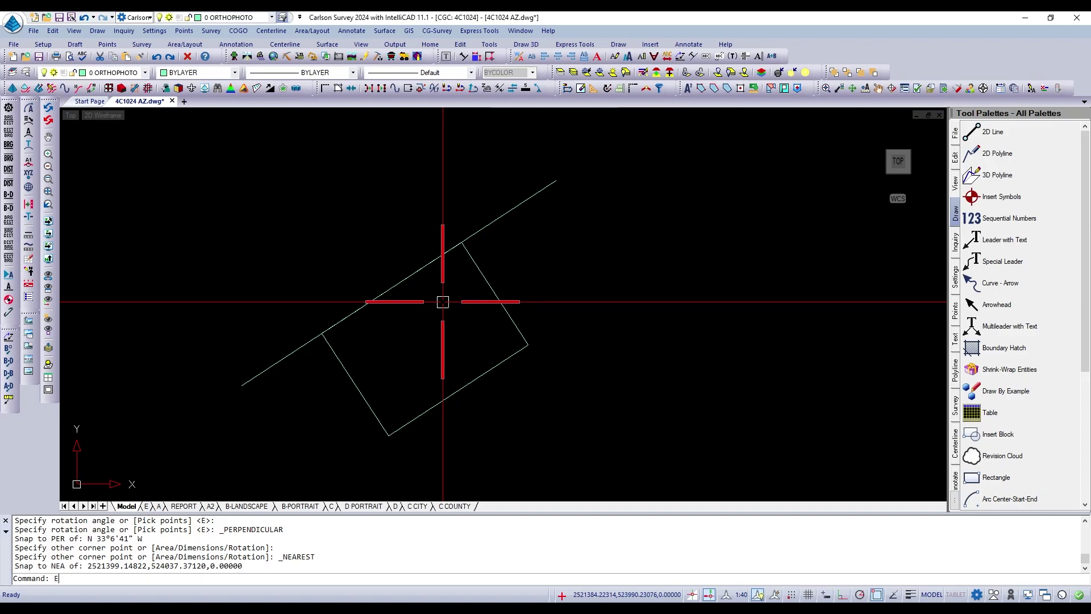
{"action": "key", "text": "Return"}
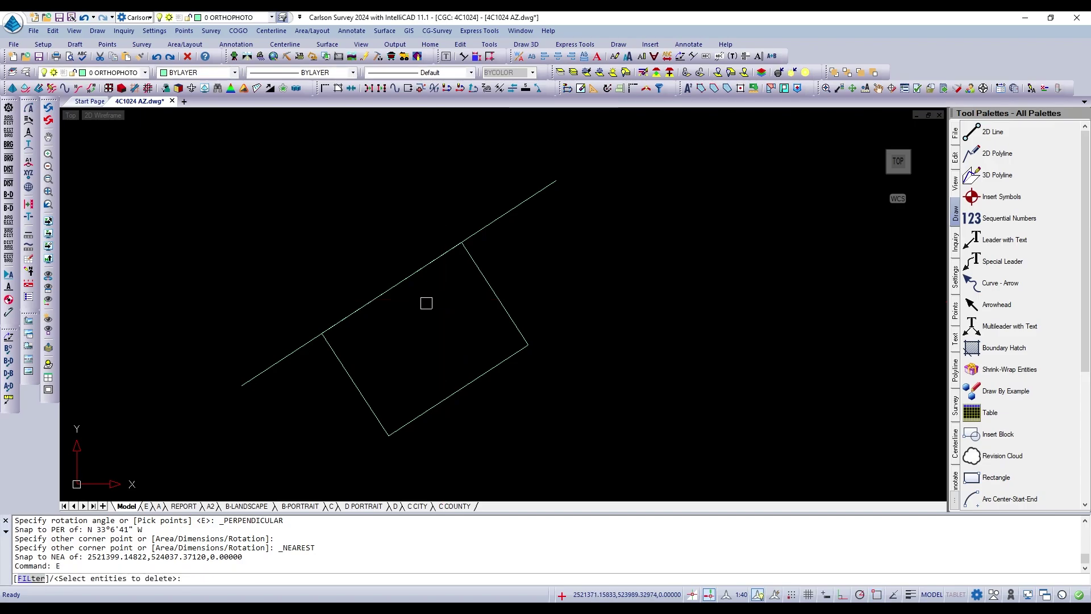
{"action": "left_click", "coordinate": [424, 296]}
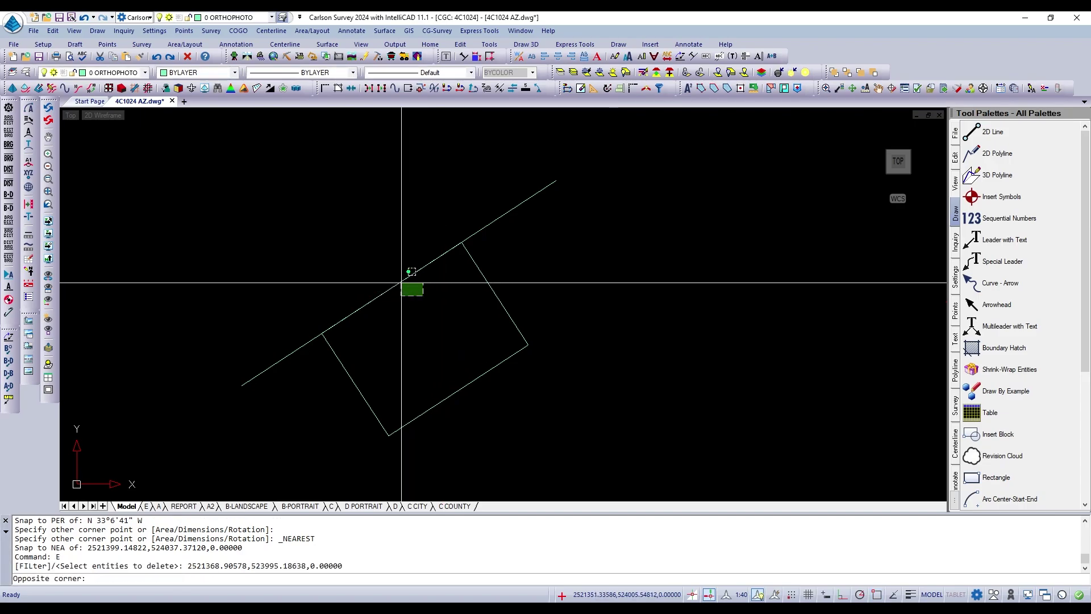
{"action": "left_click", "coordinate": [363, 268]}
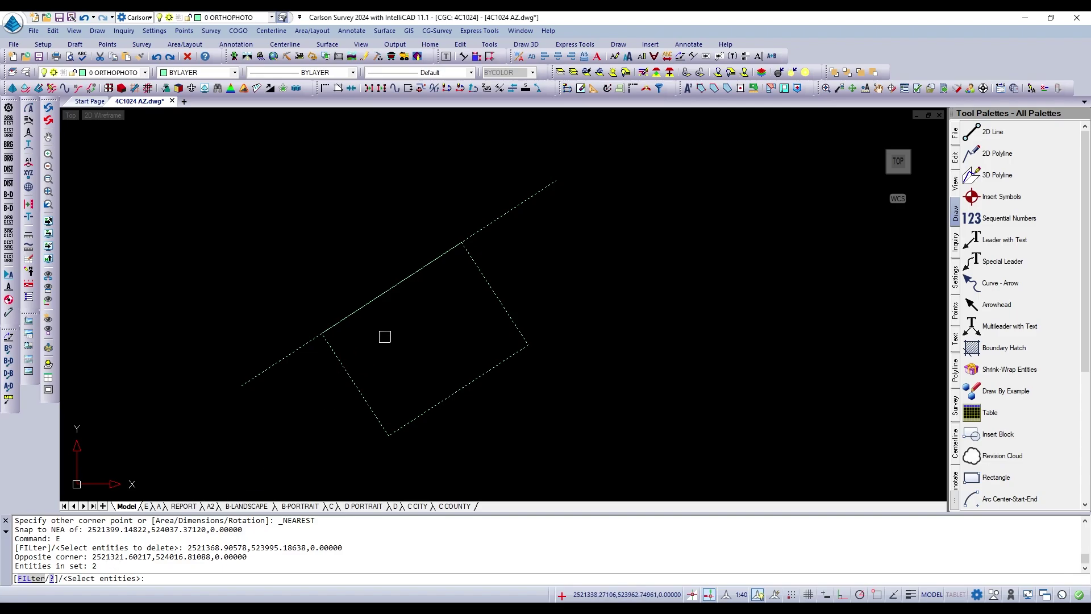
{"action": "key", "text": "Return"}
Draw an eight-sided polygon circumscribed about a circle of about 50 units radius in the empty area west of the orthophoto.
{"action": "scroll", "coordinate": [553, 295], "scroll_direction": "down", "scroll_amount": 5}
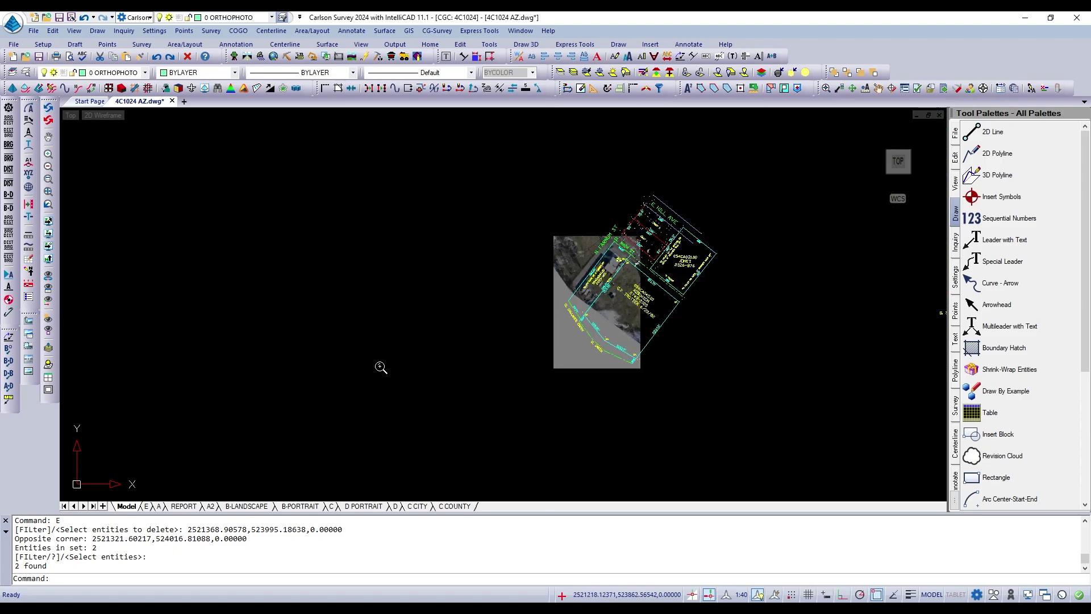
{"action": "scroll", "coordinate": [500, 340], "scroll_direction": "up", "scroll_amount": 7}
{"action": "scroll", "coordinate": [576, 340], "scroll_direction": "down", "scroll_amount": 1}
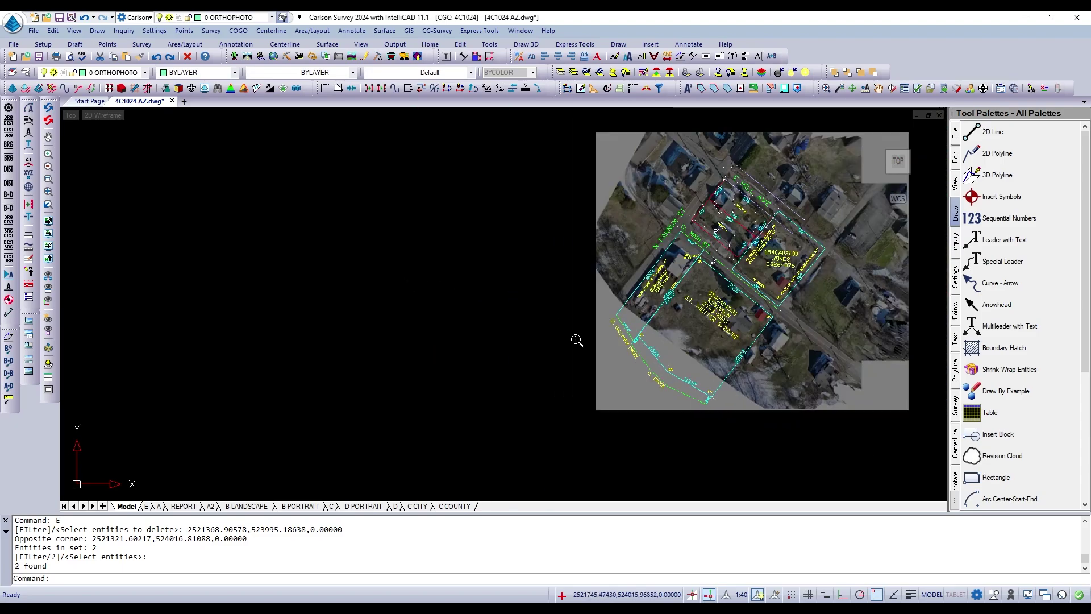
{"action": "scroll", "coordinate": [394, 278], "scroll_direction": "up", "scroll_amount": 1}
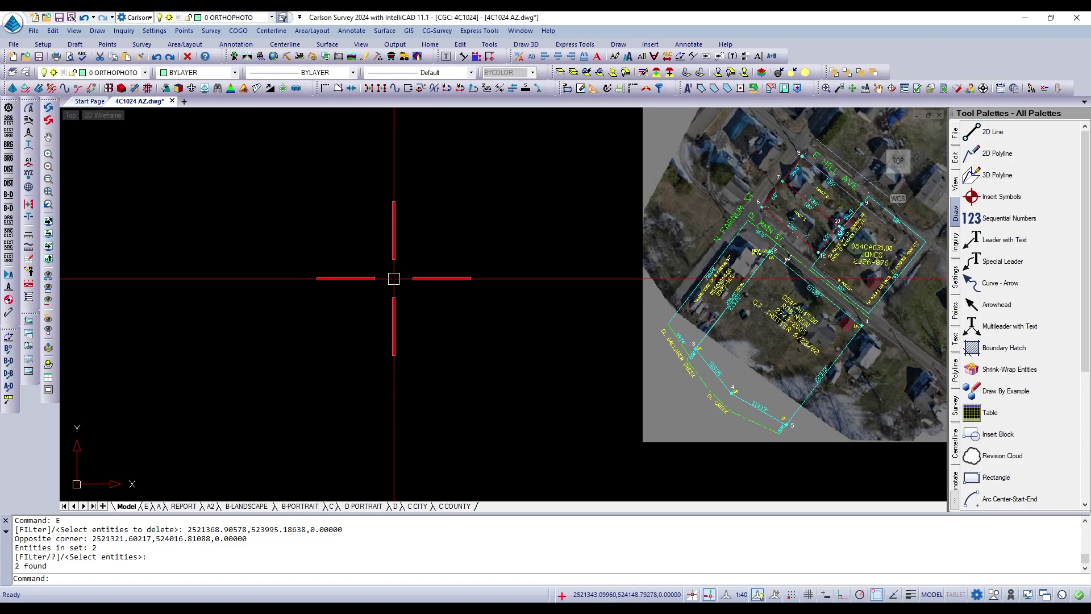
{"action": "key", "text": "Return"}
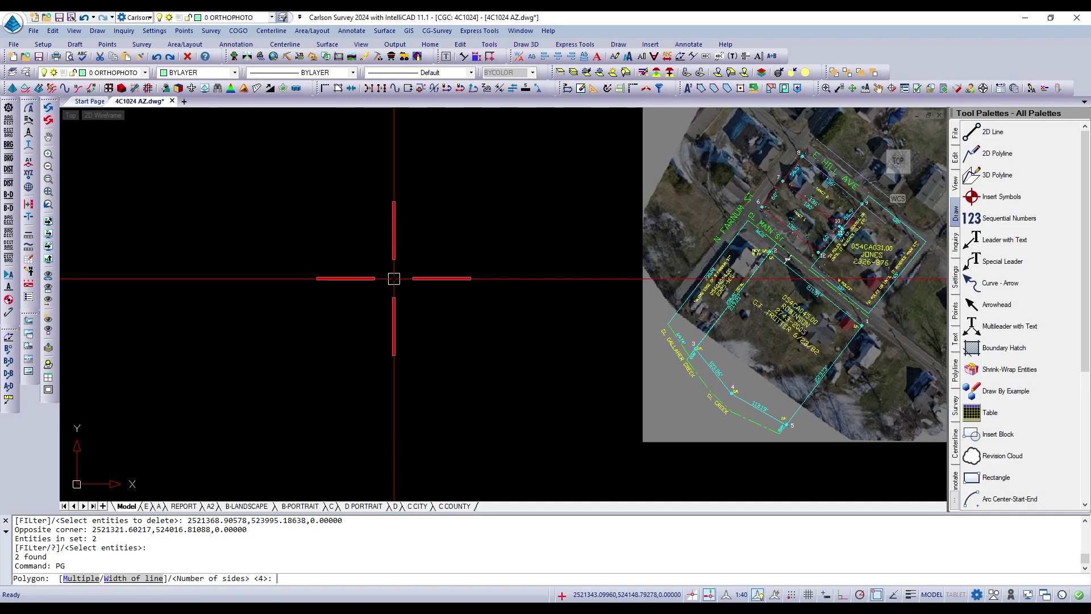
{"action": "key", "text": "Return"}
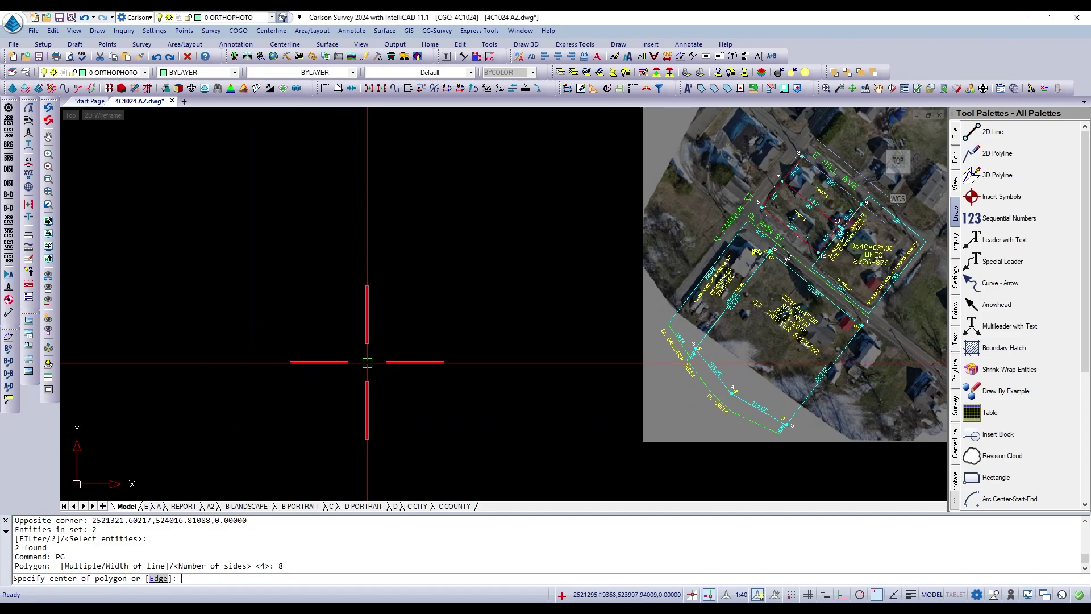
{"action": "left_click", "coordinate": [375, 358]}
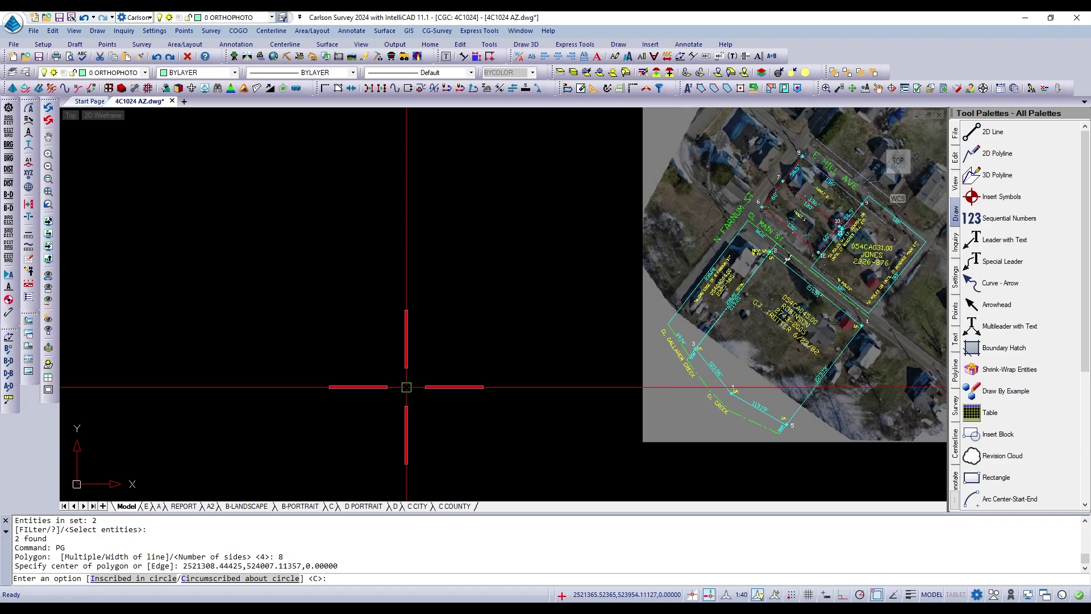
{"action": "key", "text": "Return"}
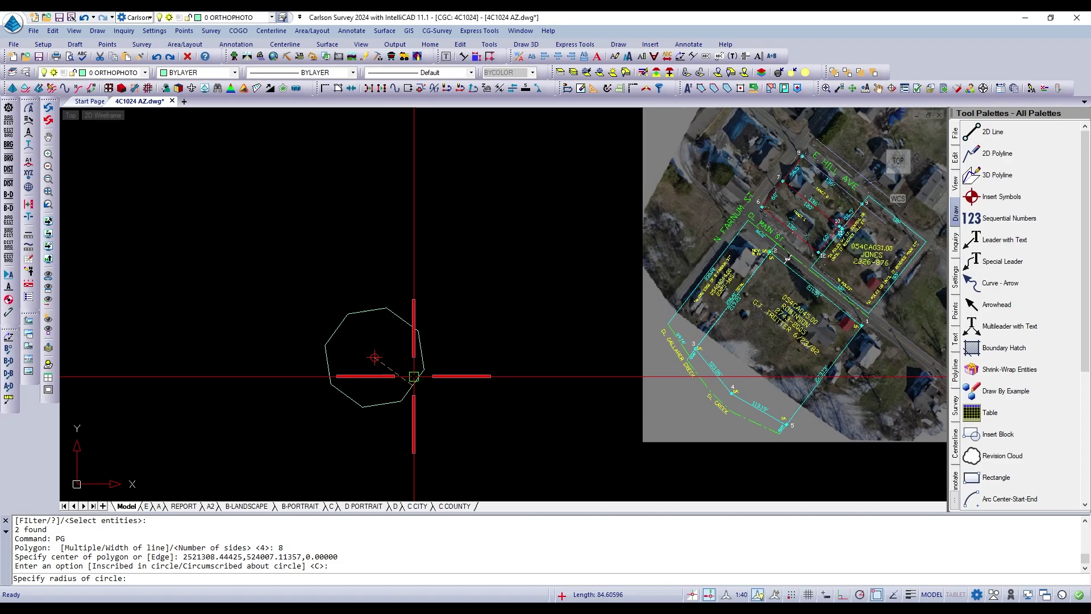
{"action": "scroll", "coordinate": [409, 370], "scroll_direction": "up", "scroll_amount": 3}
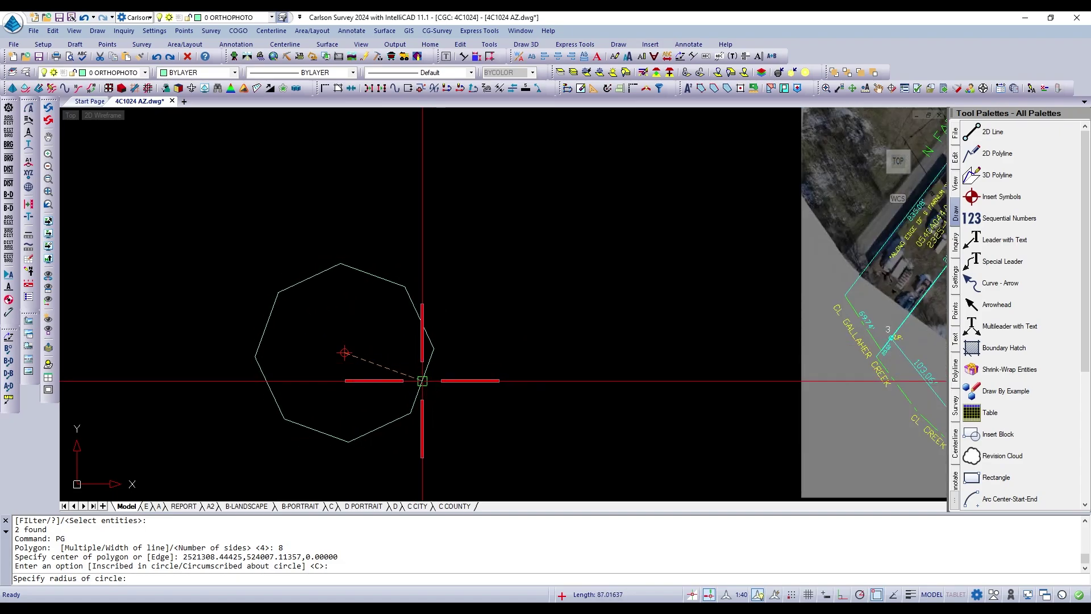
{"action": "scroll", "coordinate": [389, 332], "scroll_direction": "up", "scroll_amount": 3}
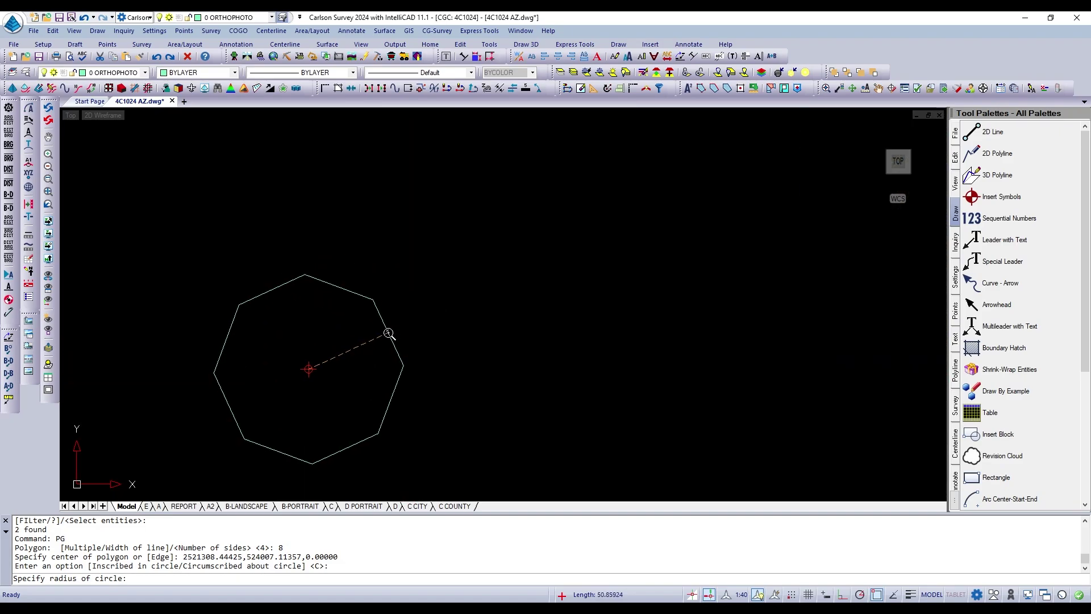
{"action": "left_click", "coordinate": [387, 332]}
{"action": "scroll", "coordinate": [452, 321], "scroll_direction": "down", "scroll_amount": 3}
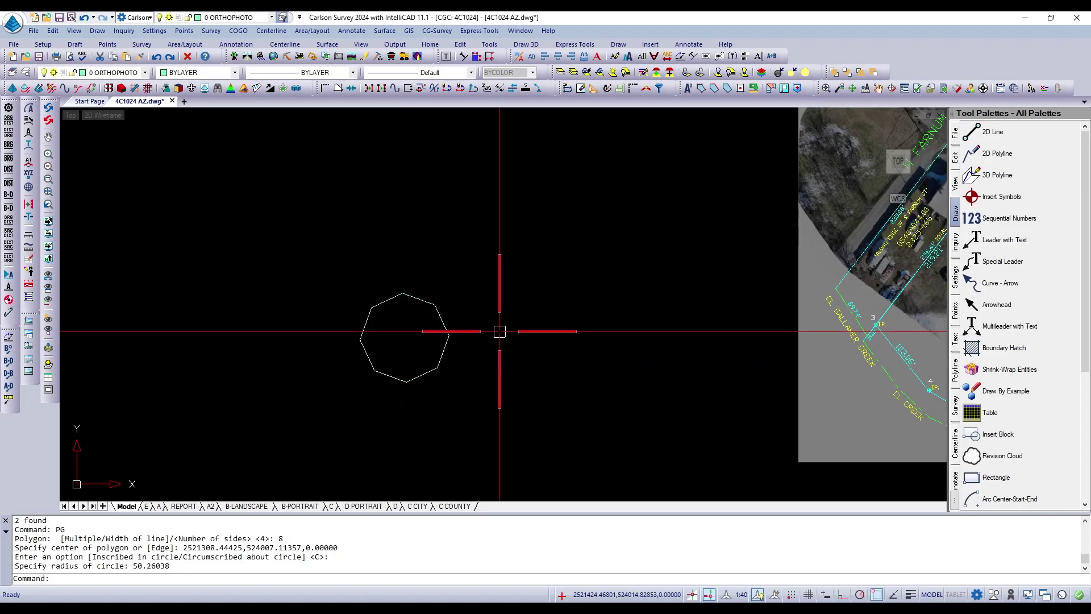
Enlarge the octagon about its center by stretching the arrow grip at its northeast edge outward.
{"action": "scroll", "coordinate": [446, 329], "scroll_direction": "up", "scroll_amount": 2}
{"action": "left_click", "coordinate": [450, 328]}
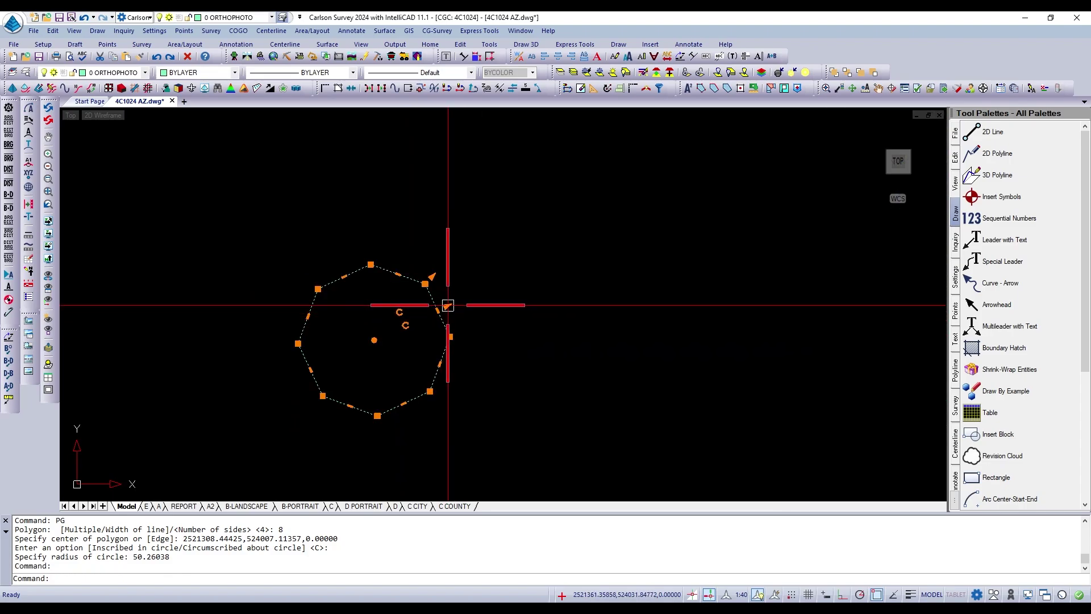
{"action": "left_click", "coordinate": [447, 305]}
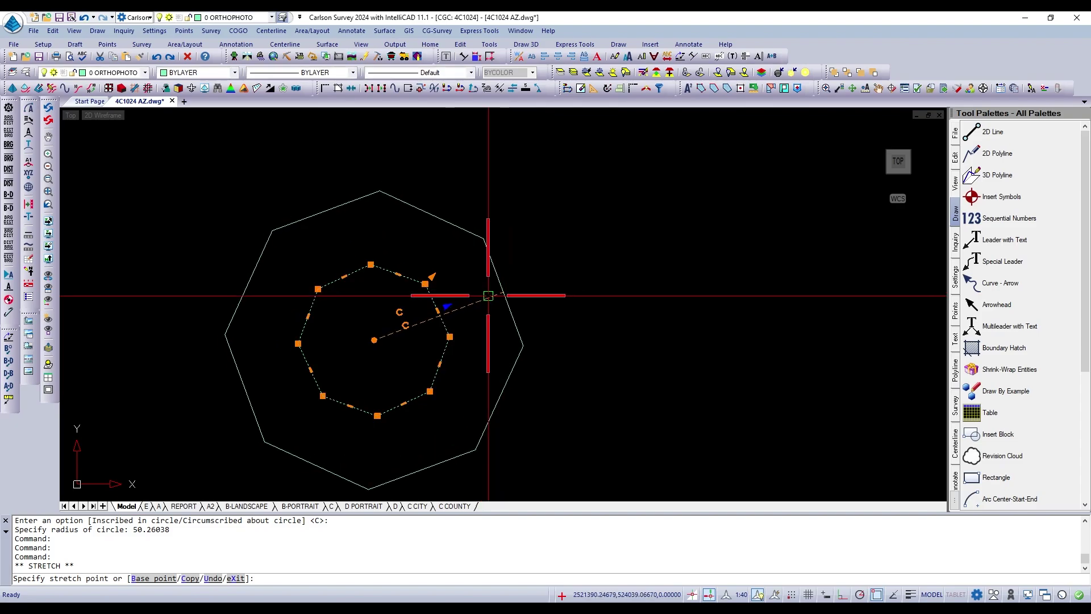
{"action": "left_click", "coordinate": [476, 300]}
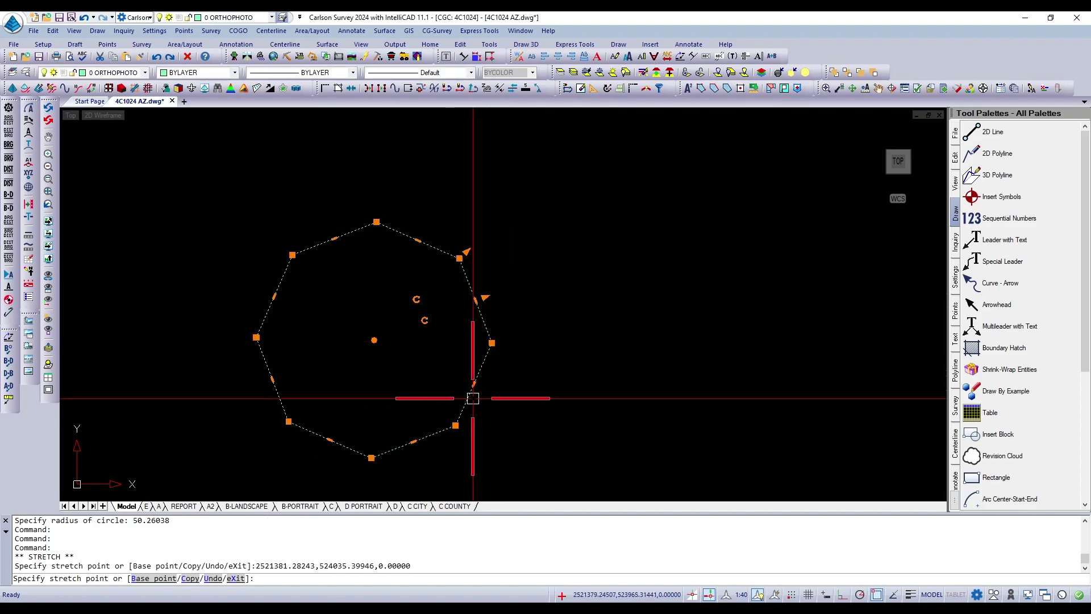
{"action": "key", "text": "Escape"}
{"action": "key", "text": "Escape"}
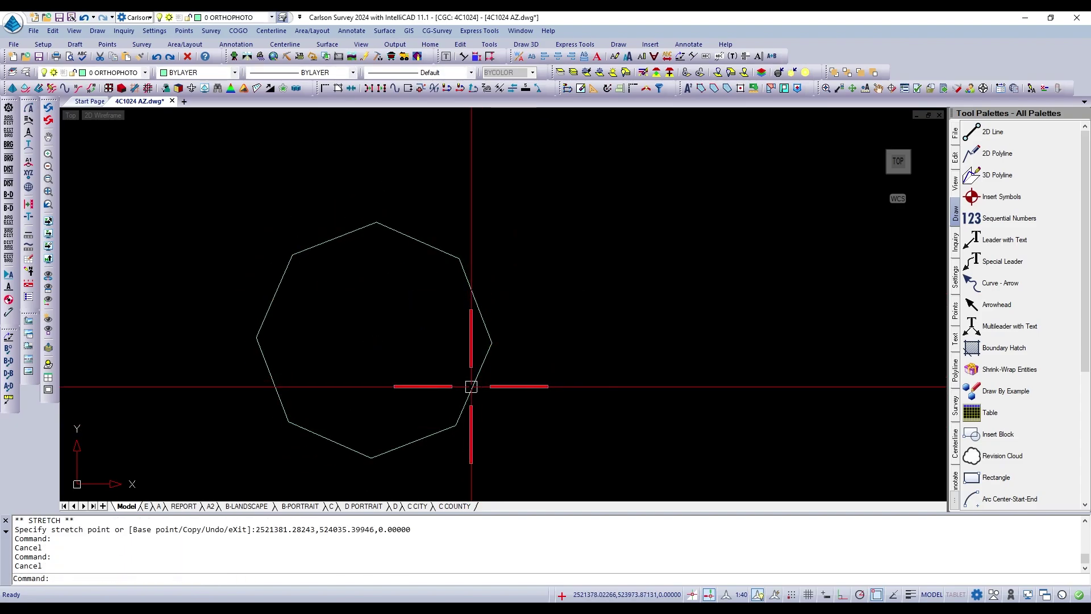
Shrink and slightly rotate the octagon by stretching the arrow grip at its northeast vertex toward the center.
{"action": "left_click", "coordinate": [471, 387]}
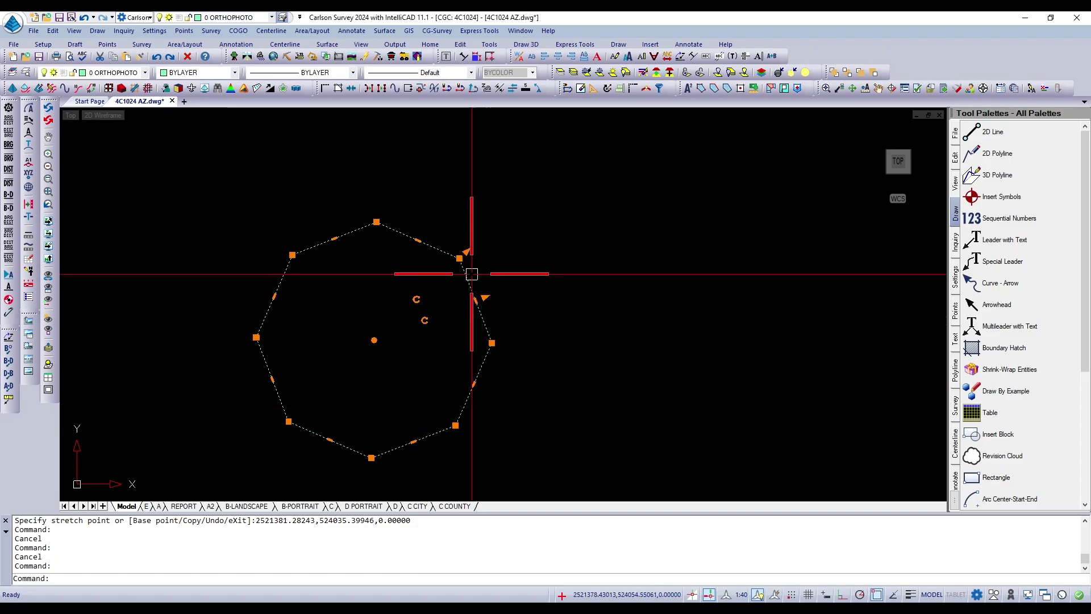
{"action": "left_click", "coordinate": [467, 250]}
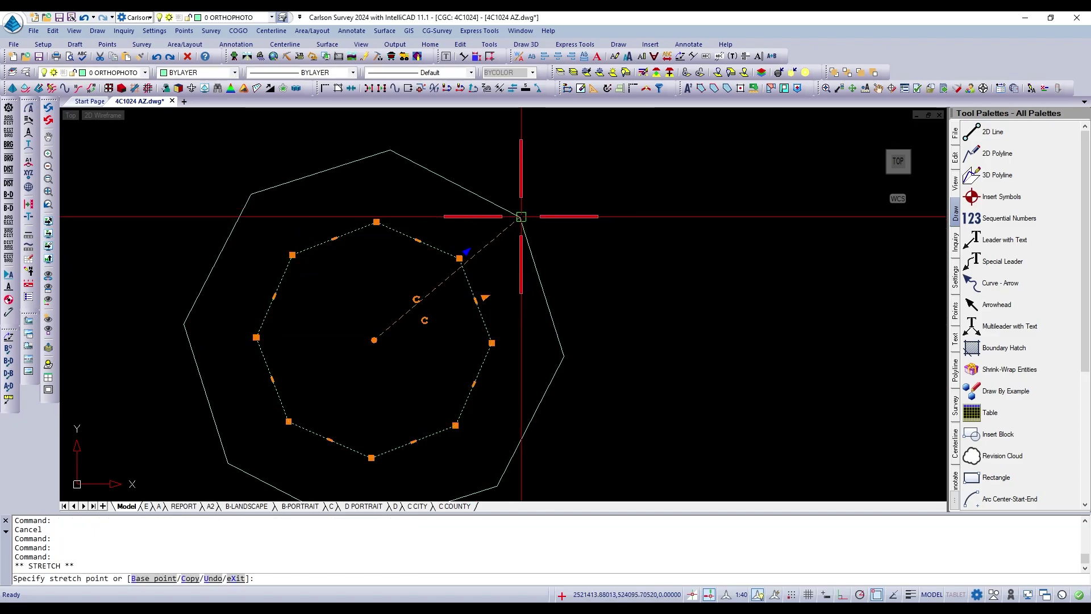
{"action": "left_click", "coordinate": [431, 272]}
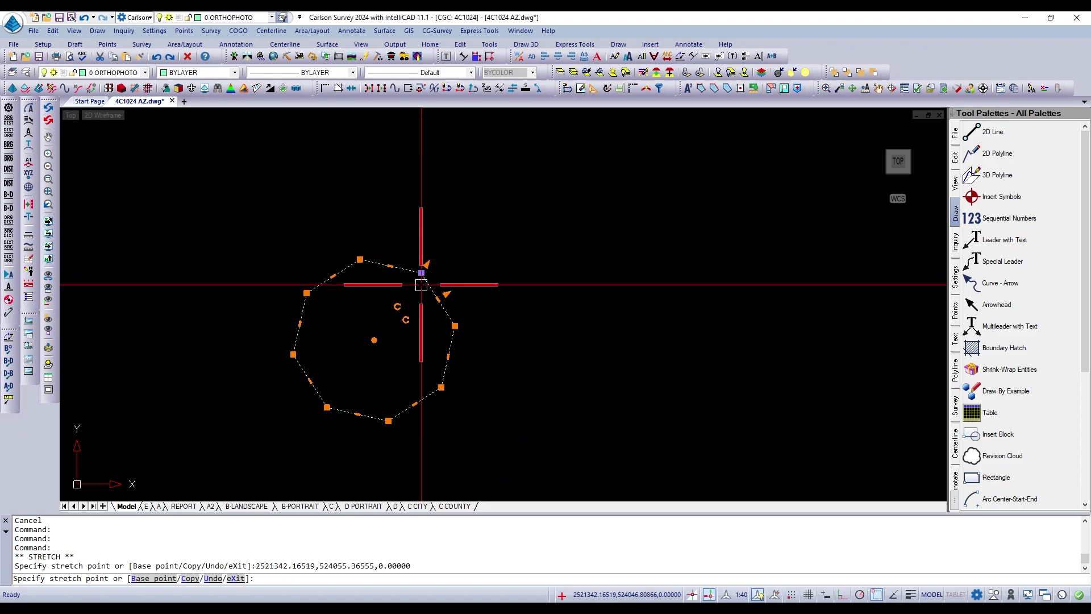
{"action": "key", "text": "Escape"}
{"action": "key", "text": "Escape"}
Stretch the octagon's northeast vertex inward onto its center grip to form a notch.
{"action": "left_click", "coordinate": [413, 276]}
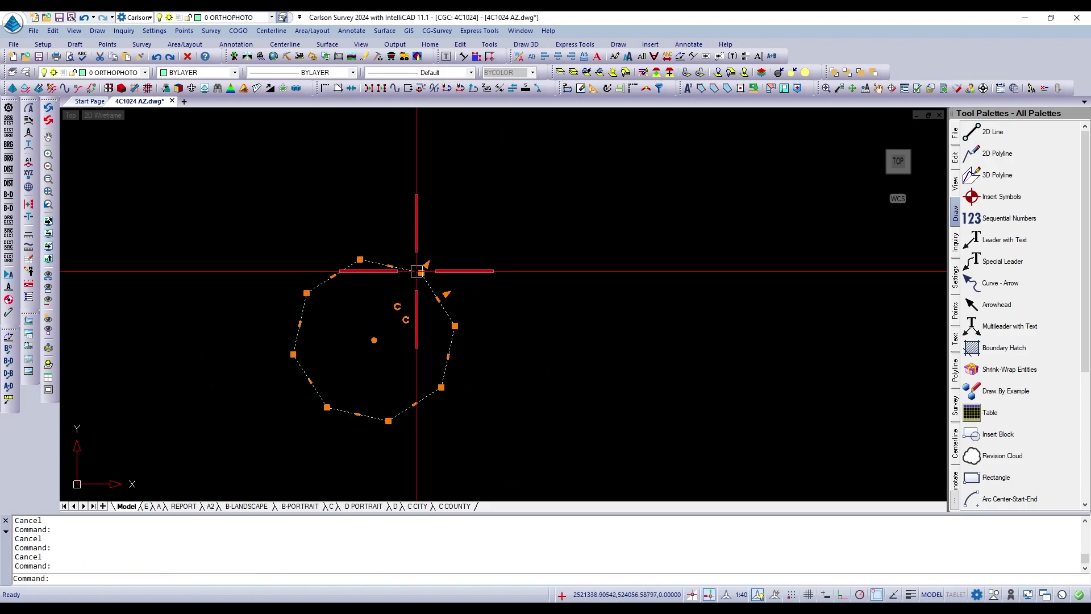
{"action": "left_click", "coordinate": [421, 273]}
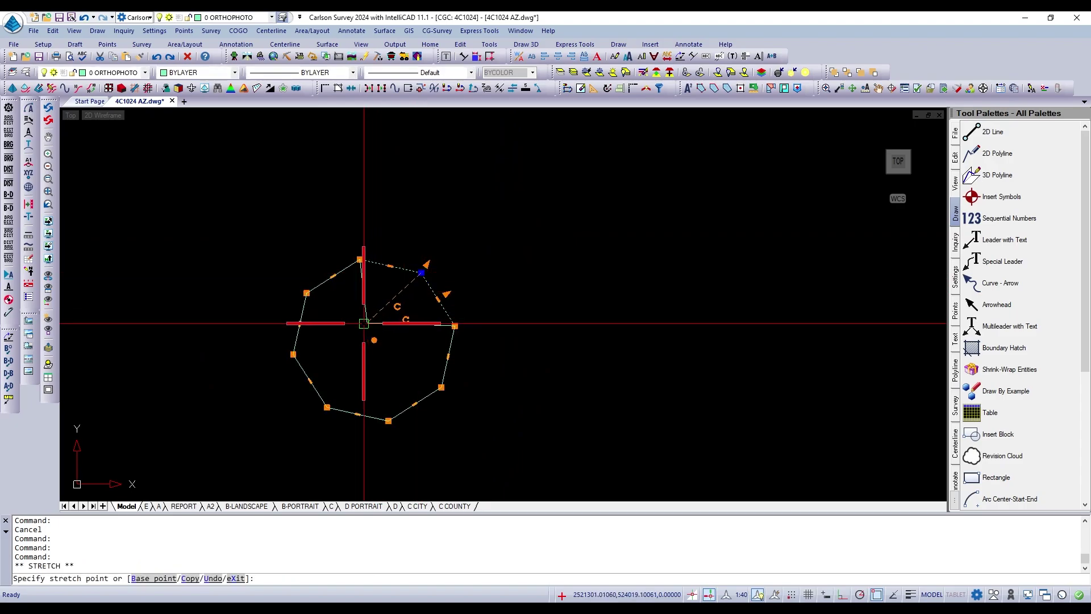
{"action": "scroll", "coordinate": [383, 343], "scroll_direction": "up", "scroll_amount": 3}
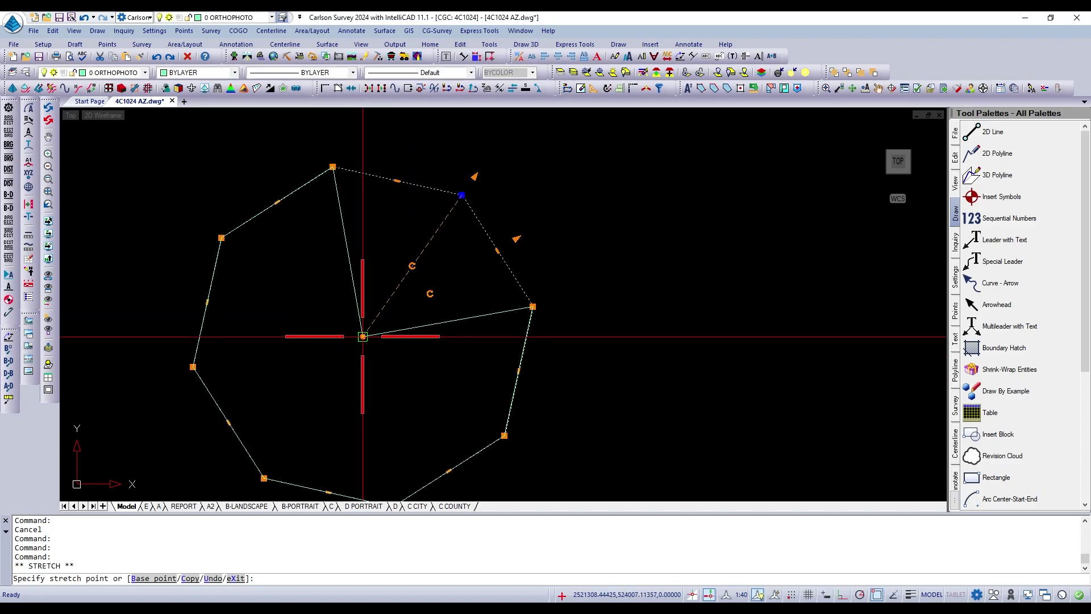
{"action": "left_click", "coordinate": [362, 336]}
{"action": "scroll", "coordinate": [471, 334], "scroll_direction": "down", "scroll_amount": 4}
{"action": "key", "text": "Escape"}
{"action": "key", "text": "Escape"}
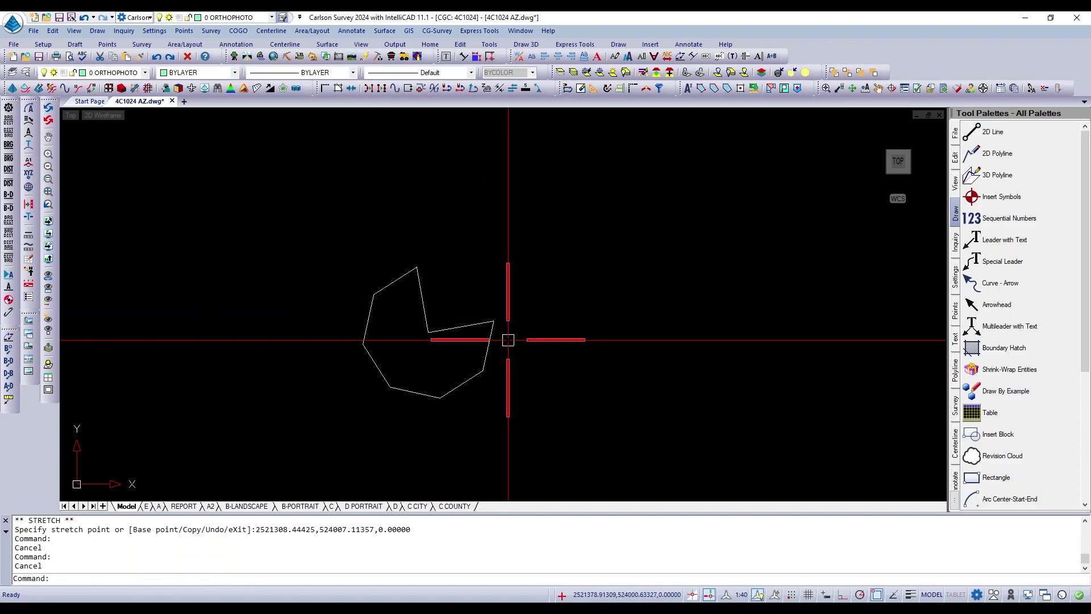
Erase the notched polygon.
{"action": "scroll", "coordinate": [506, 355], "scroll_direction": "down", "scroll_amount": 2}
{"action": "scroll", "coordinate": [506, 355], "scroll_direction": "up", "scroll_amount": 3}
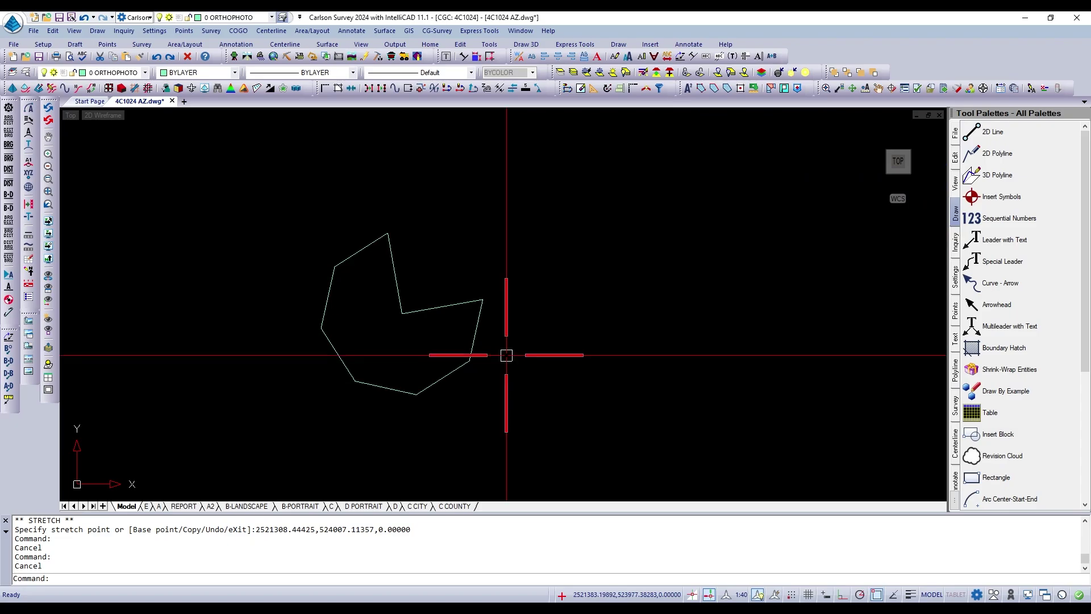
{"action": "scroll", "coordinate": [506, 355], "scroll_direction": "down", "scroll_amount": 3}
{"action": "scroll", "coordinate": [507, 358], "scroll_direction": "up", "scroll_amount": 1}
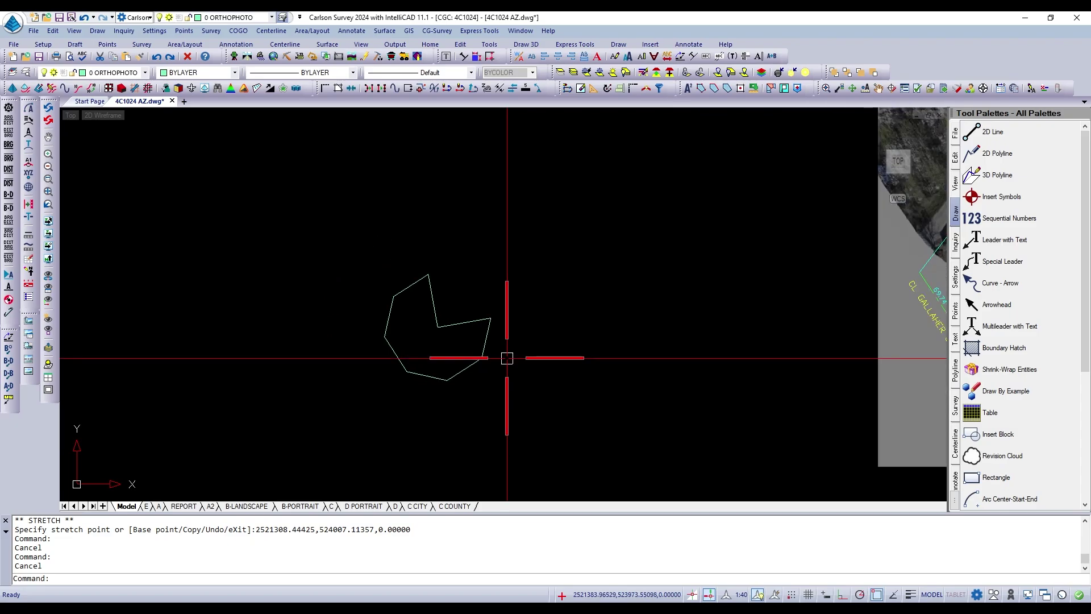
{"action": "type", "text": "E"}
{"action": "key", "text": "Return"}
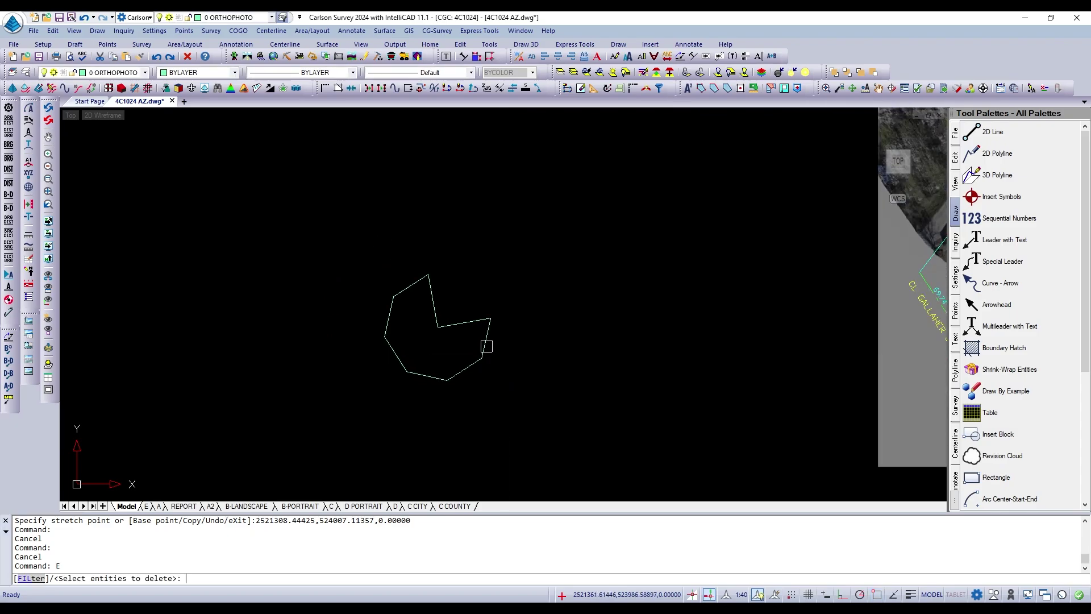
{"action": "left_click", "coordinate": [485, 346]}
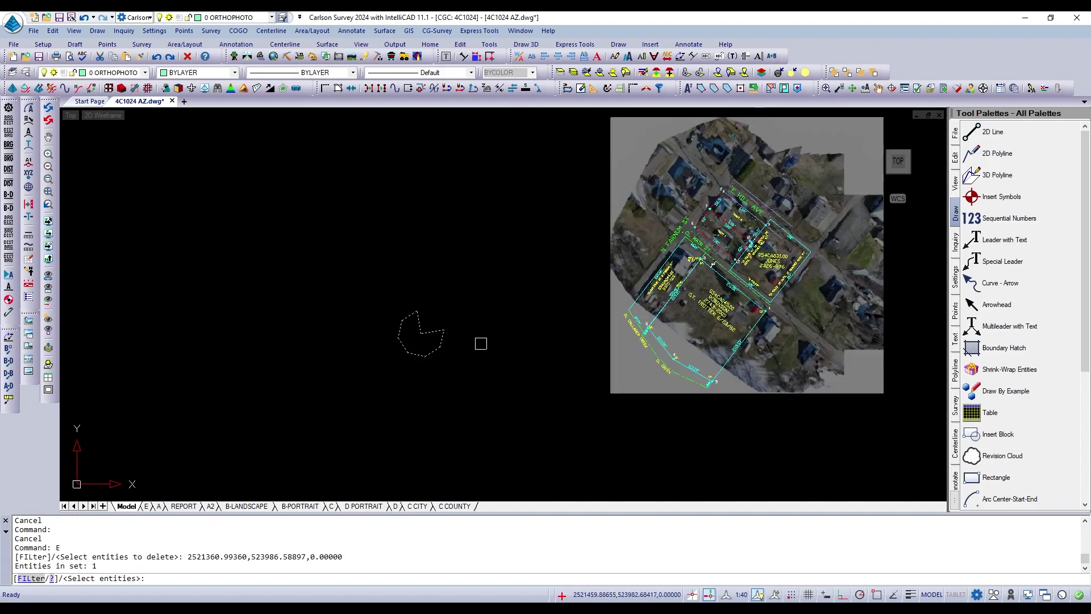
{"action": "key", "text": "Return"}
Draw an upward-bulging three-point arc with a chord of about 126 units in the empty area west of the orthophoto.
{"action": "scroll", "coordinate": [590, 327], "scroll_direction": "up", "scroll_amount": 5}
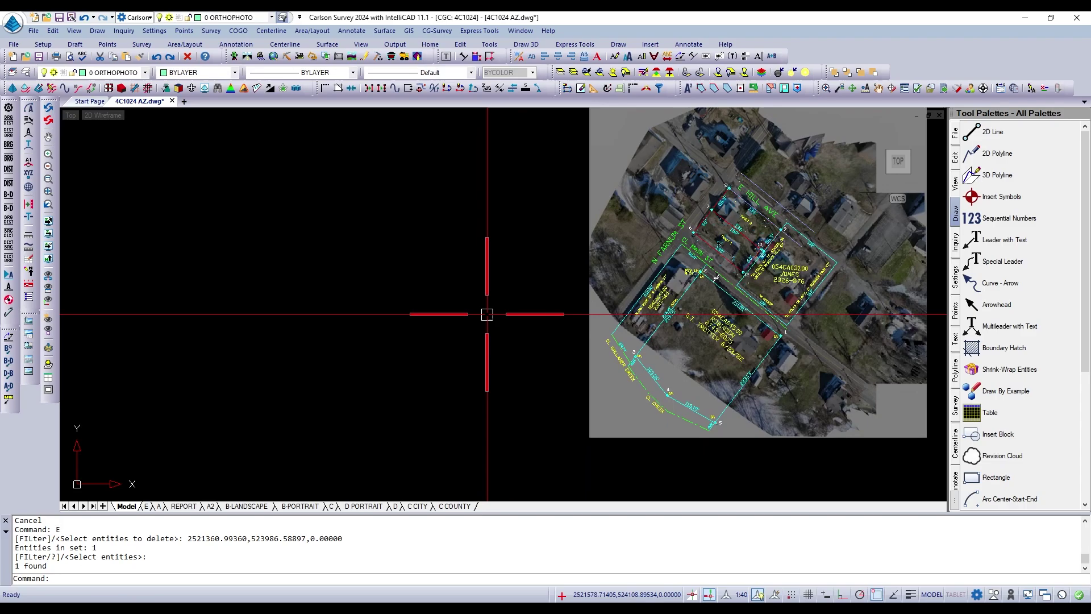
{"action": "scroll", "coordinate": [512, 318], "scroll_direction": "down", "scroll_amount": 3}
{"action": "scroll", "coordinate": [459, 327], "scroll_direction": "up", "scroll_amount": 2}
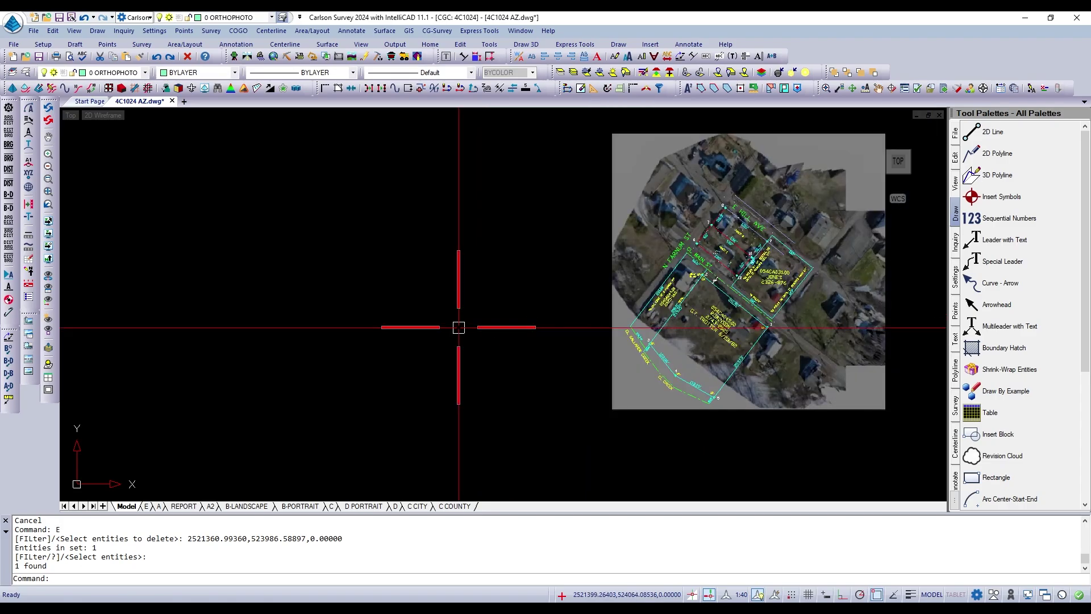
{"action": "key", "text": "Return"}
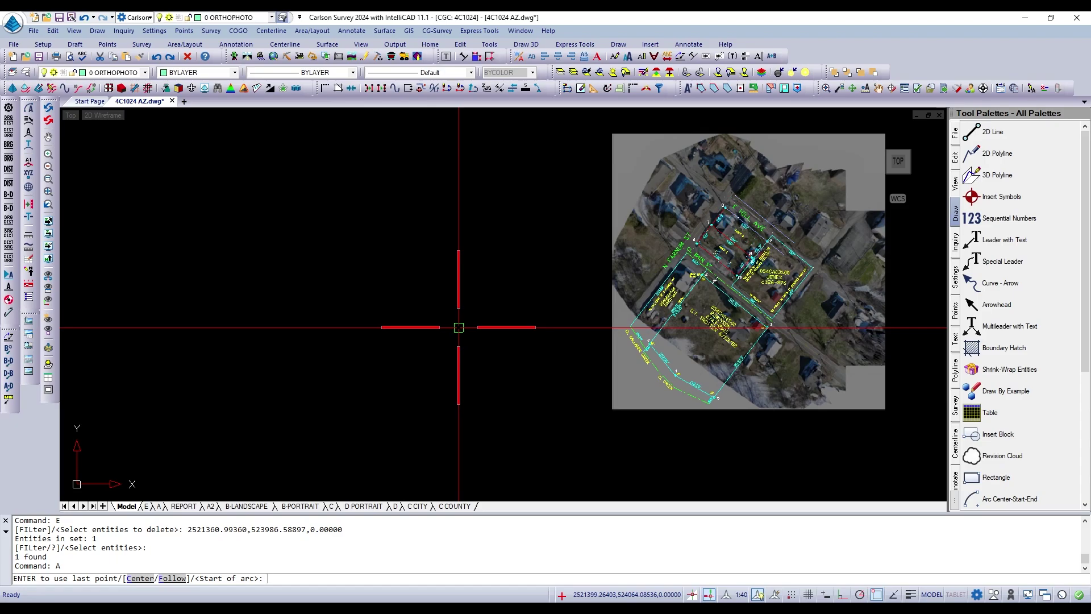
{"action": "scroll", "coordinate": [475, 330], "scroll_direction": "down", "scroll_amount": 2}
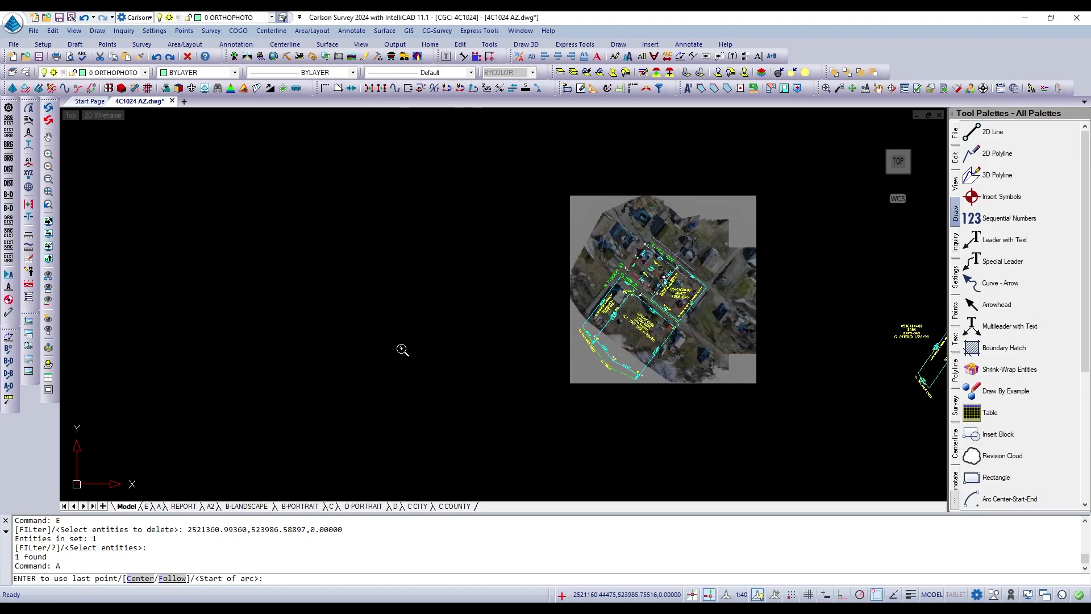
{"action": "scroll", "coordinate": [401, 348], "scroll_direction": "up", "scroll_amount": 2}
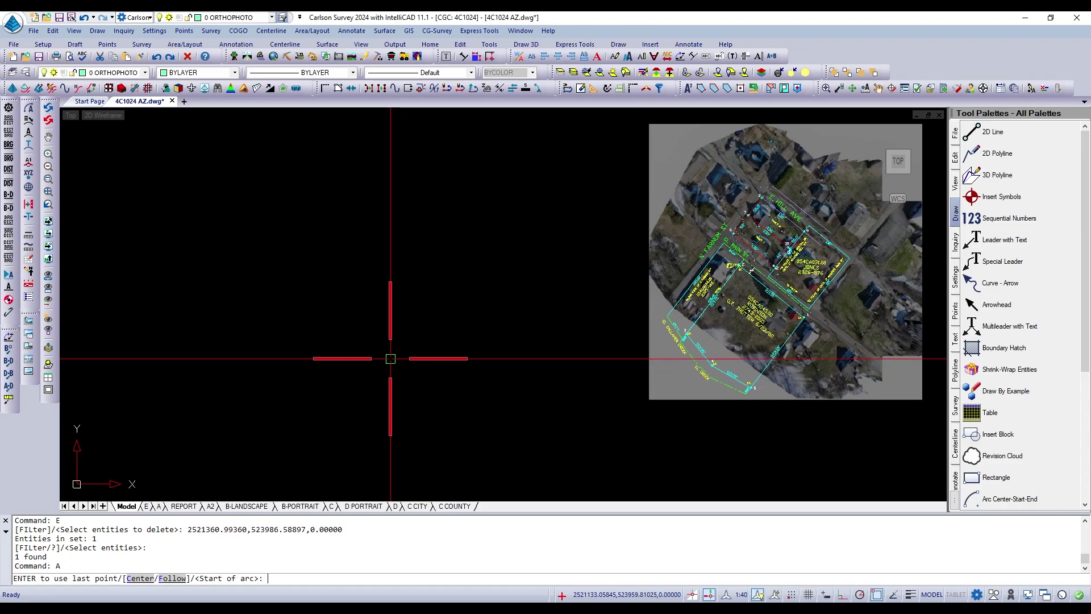
{"action": "left_click", "coordinate": [390, 359]}
{"action": "scroll", "coordinate": [443, 338], "scroll_direction": "up", "scroll_amount": 2}
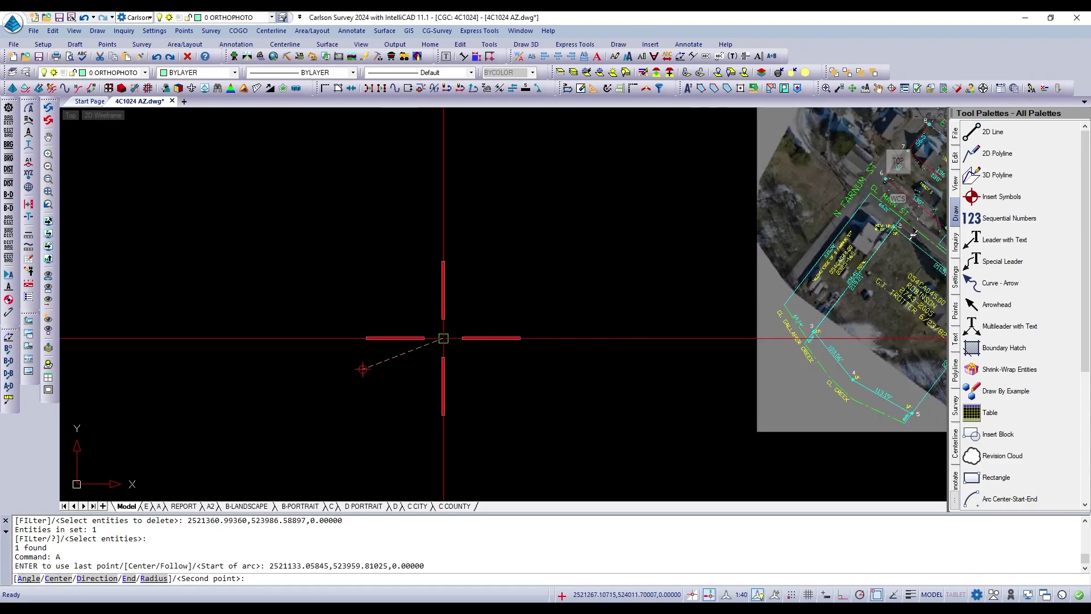
{"action": "scroll", "coordinate": [370, 356], "scroll_direction": "down", "scroll_amount": 2}
{"action": "scroll", "coordinate": [382, 346], "scroll_direction": "up", "scroll_amount": 2}
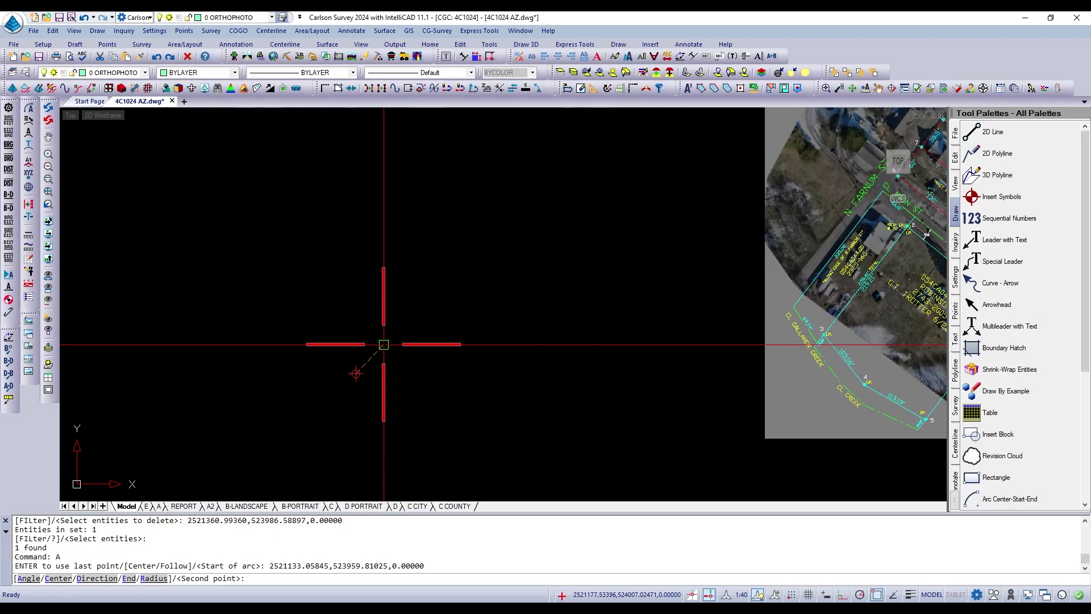
{"action": "scroll", "coordinate": [384, 344], "scroll_direction": "up", "scroll_amount": 2}
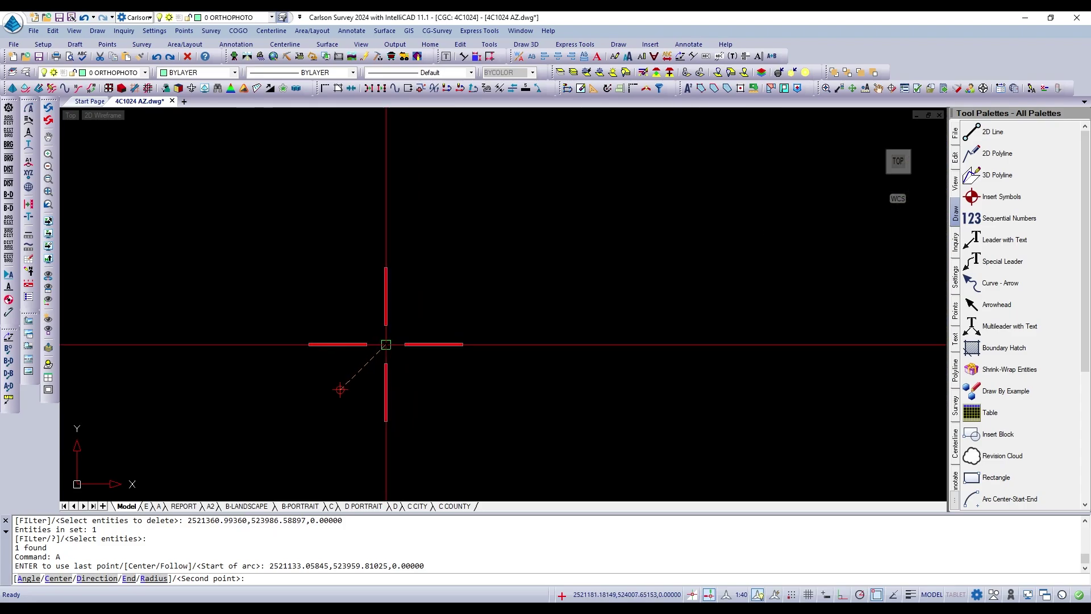
{"action": "scroll", "coordinate": [322, 364], "scroll_direction": "down", "scroll_amount": 2}
{"action": "scroll", "coordinate": [383, 358], "scroll_direction": "up", "scroll_amount": 2}
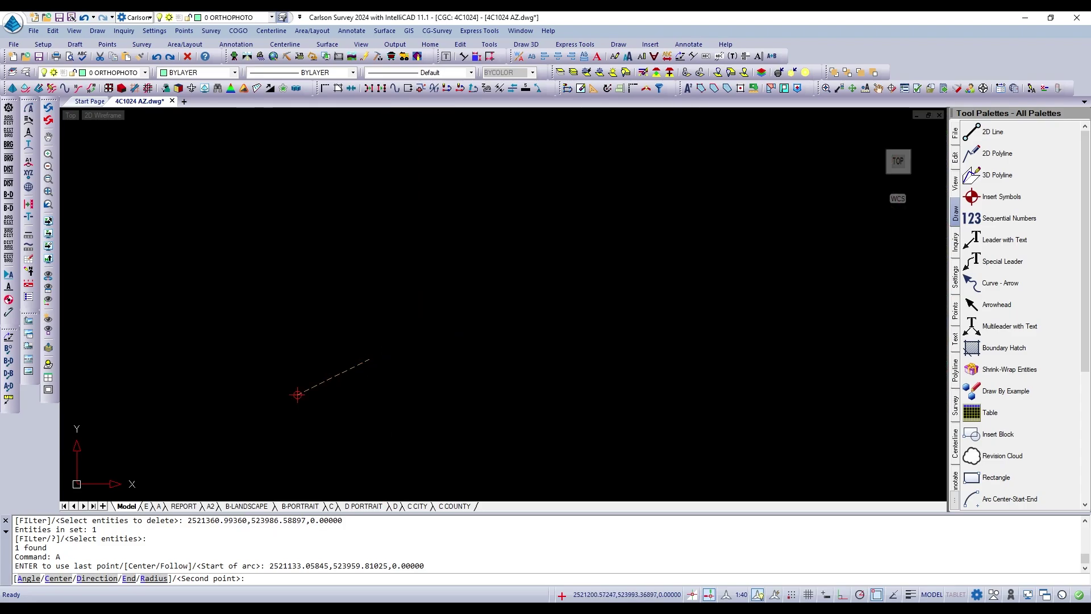
{"action": "left_click", "coordinate": [337, 365]}
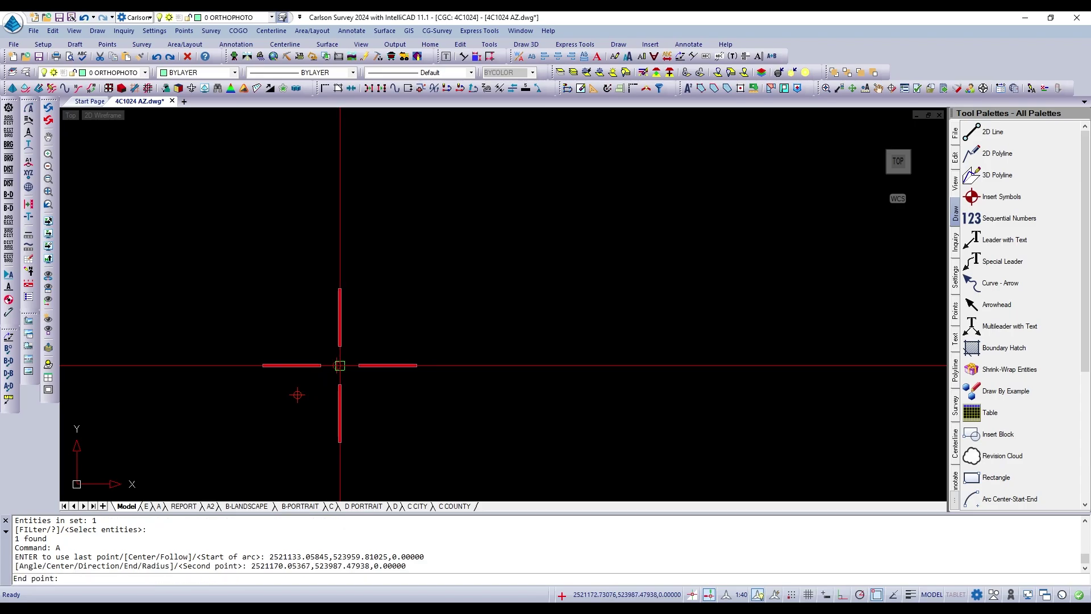
{"action": "left_click", "coordinate": [431, 383]}
{"action": "scroll", "coordinate": [398, 397], "scroll_direction": "down", "scroll_amount": 2}
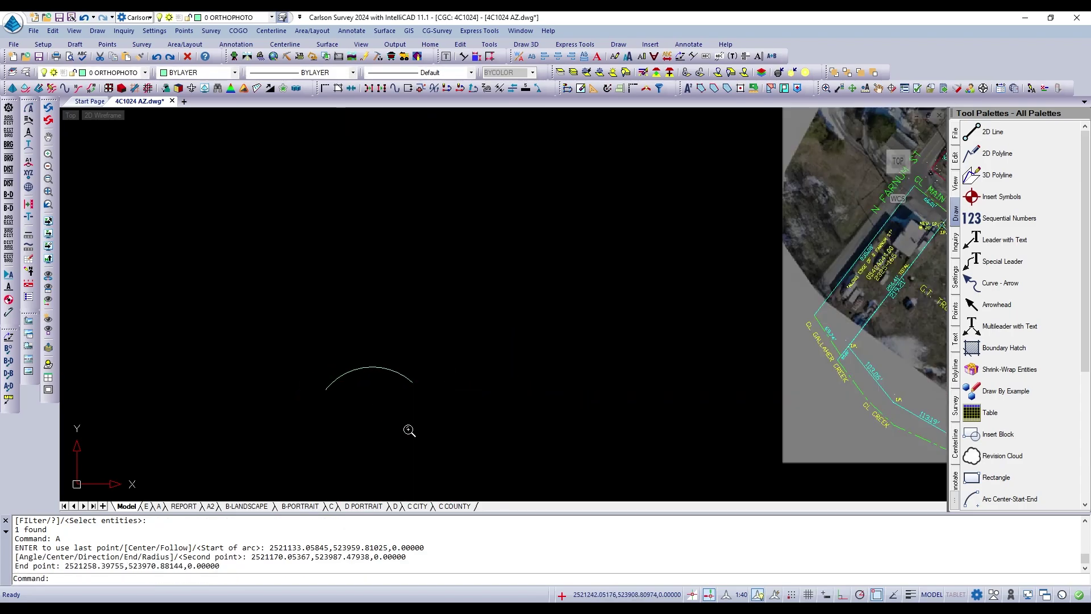
{"action": "scroll", "coordinate": [457, 392], "scroll_direction": "up", "scroll_amount": 1}
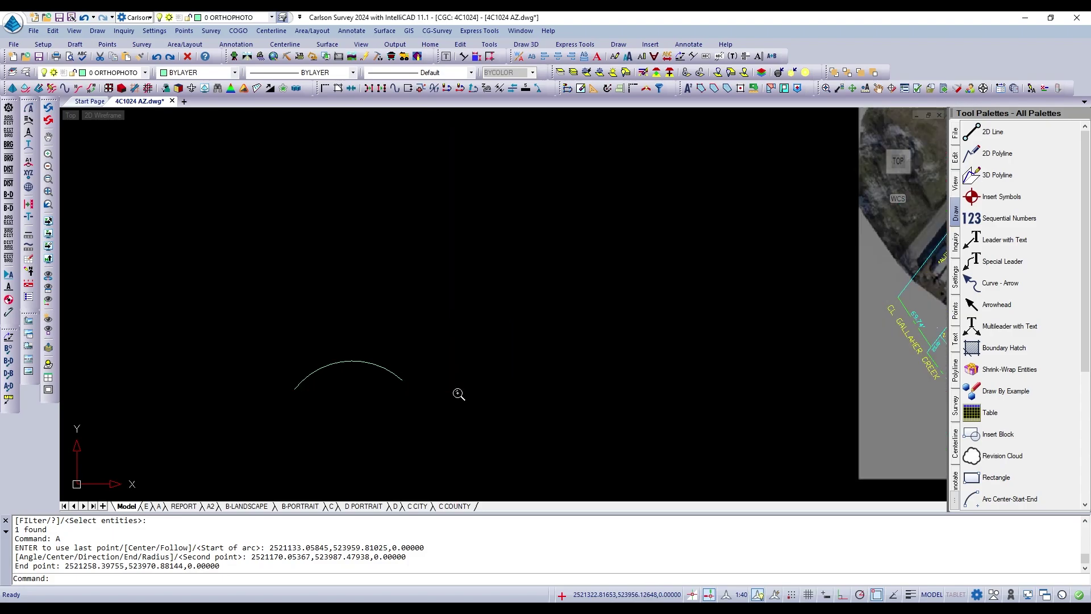
Continue from the arc's east end with a tangent arc curving below and up to the northeast, chord about 144 units.
{"action": "key", "text": "Return"}
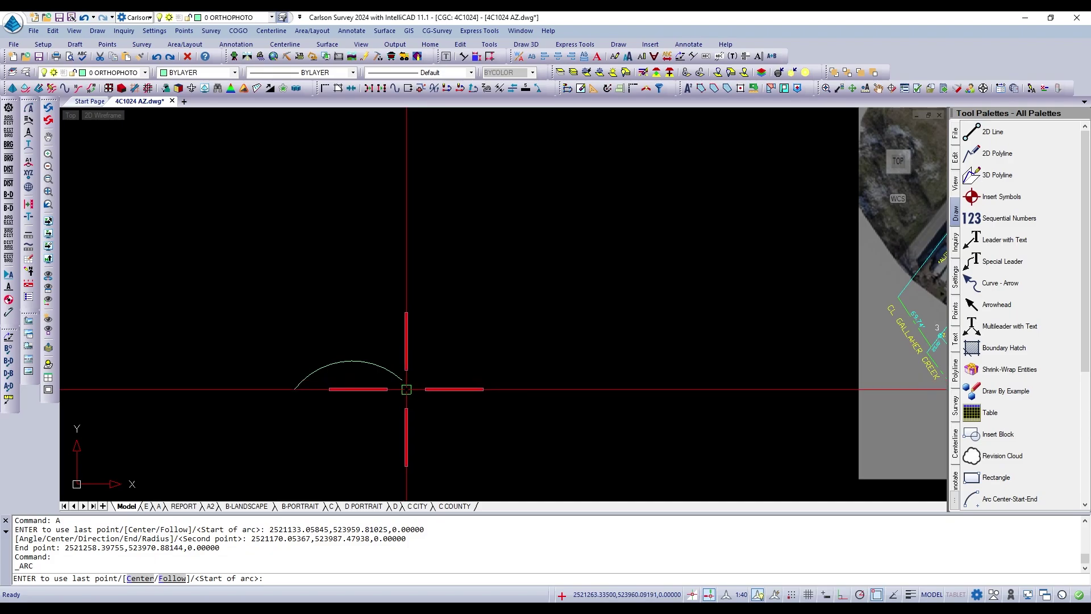
{"action": "key", "text": "Return"}
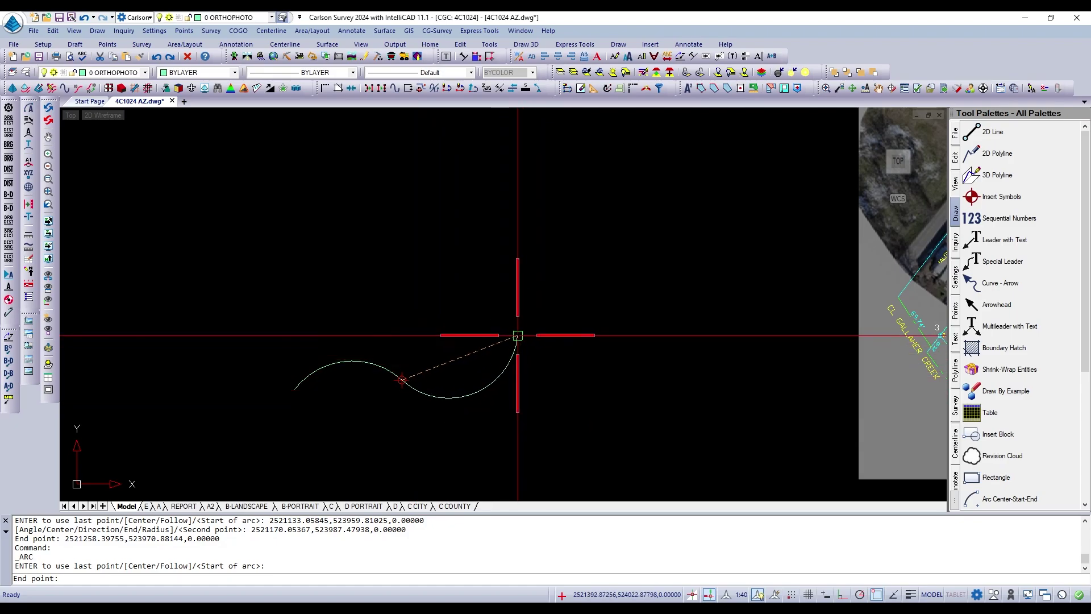
{"action": "left_click", "coordinate": [517, 335]}
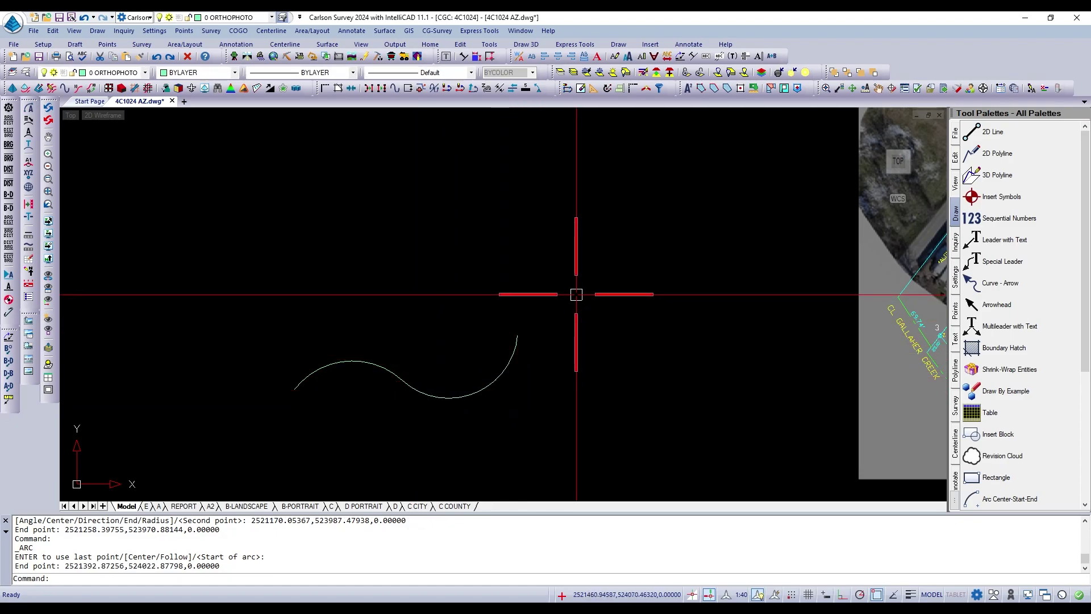
Add another arc continuing from the last endpoint, looping below and around to a point about 123 units to the northeast.
{"action": "key", "text": "Return"}
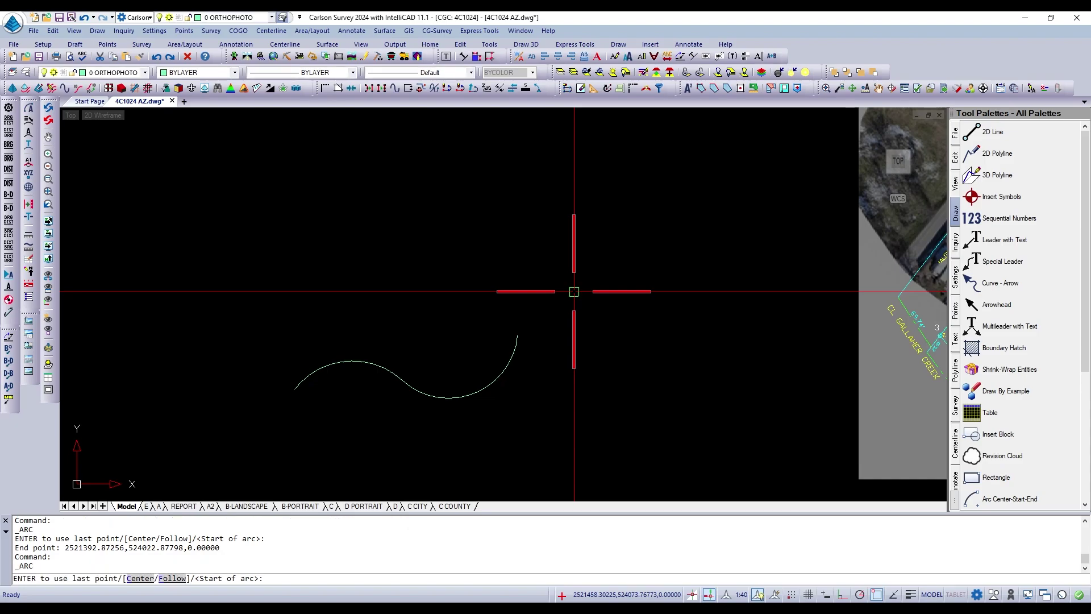
{"action": "key", "text": "Return"}
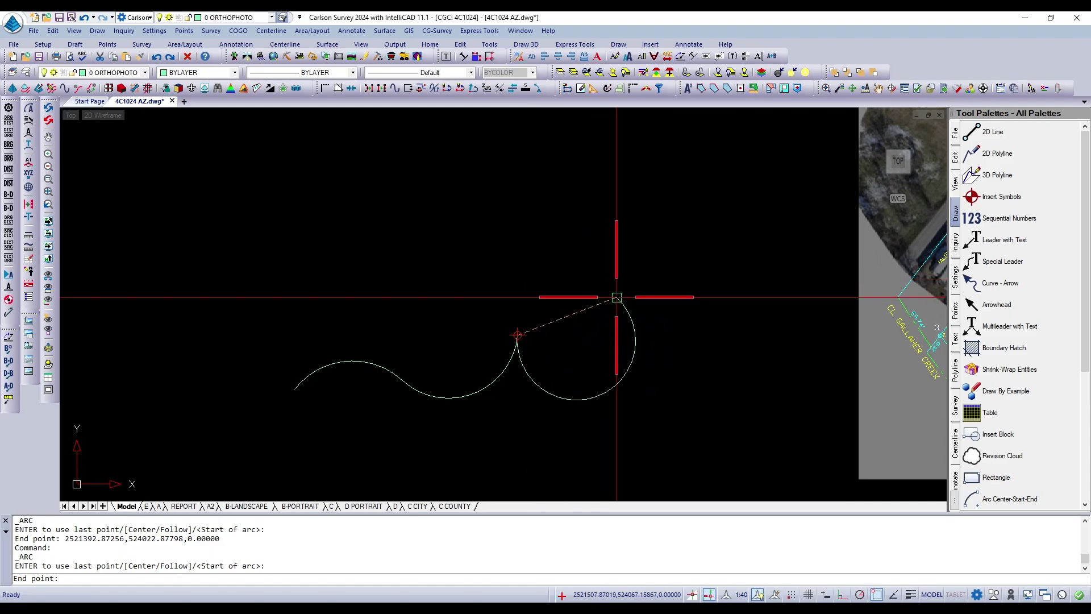
{"action": "left_click", "coordinate": [617, 298]}
{"action": "scroll", "coordinate": [587, 348], "scroll_direction": "up", "scroll_amount": 4}
{"action": "scroll", "coordinate": [545, 356], "scroll_direction": "down", "scroll_amount": 3}
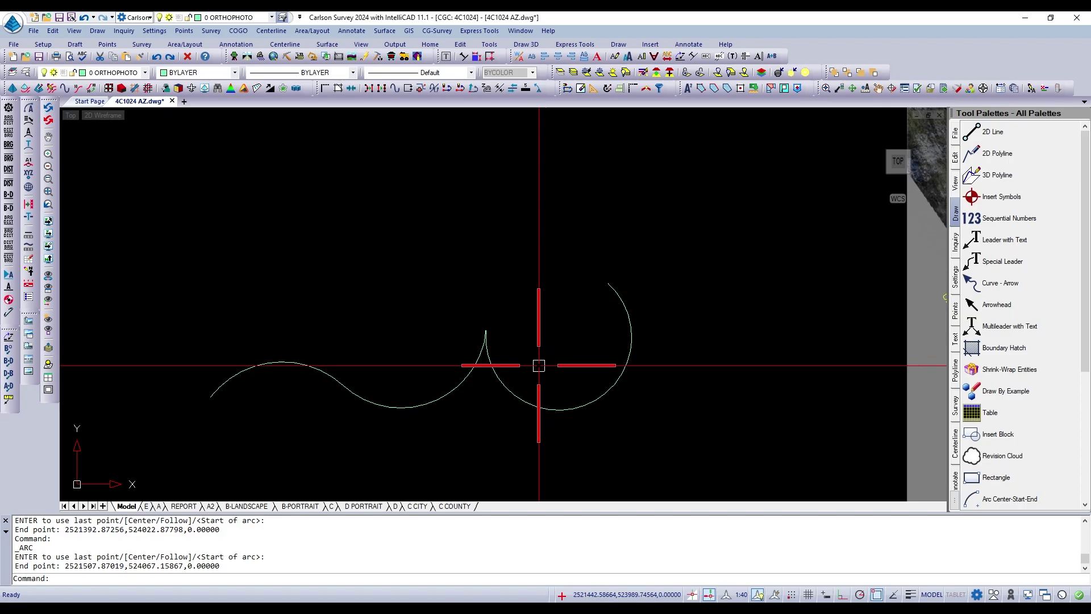
Draw a three-point arc from the S-curve's northeast end, bulging up and over the looping arc, with a chord of about 165 units.
{"action": "key", "text": "Escape"}
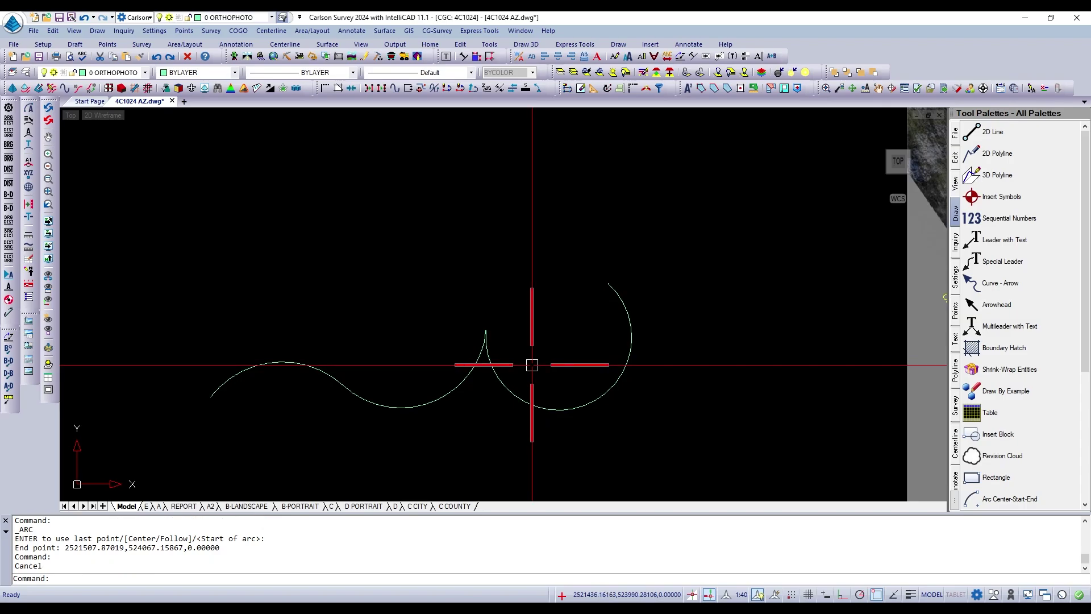
{"action": "left_click", "coordinate": [486, 328]}
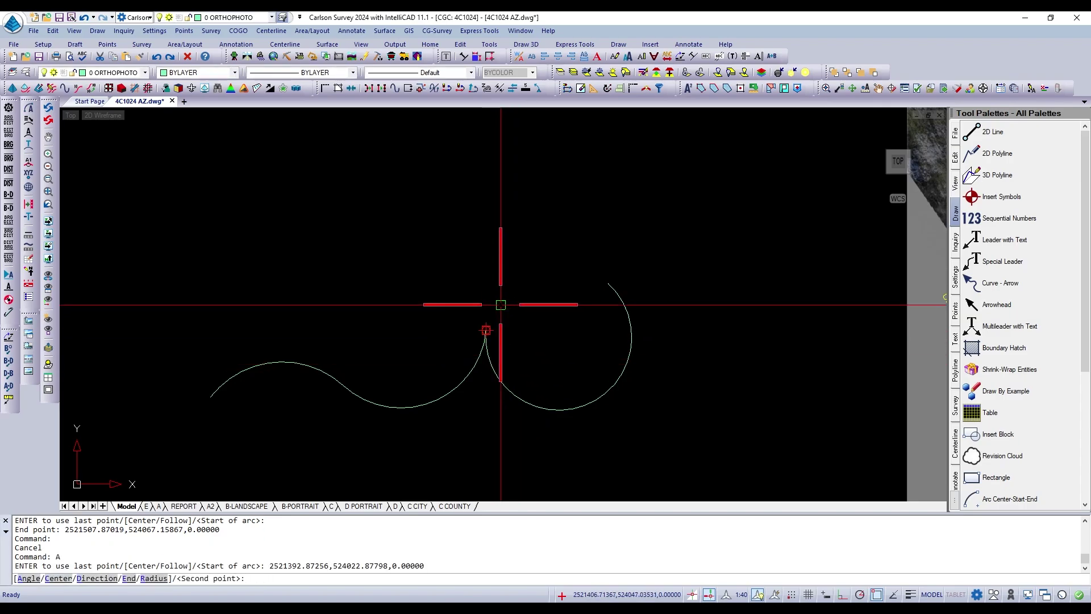
{"action": "left_click", "coordinate": [519, 266]}
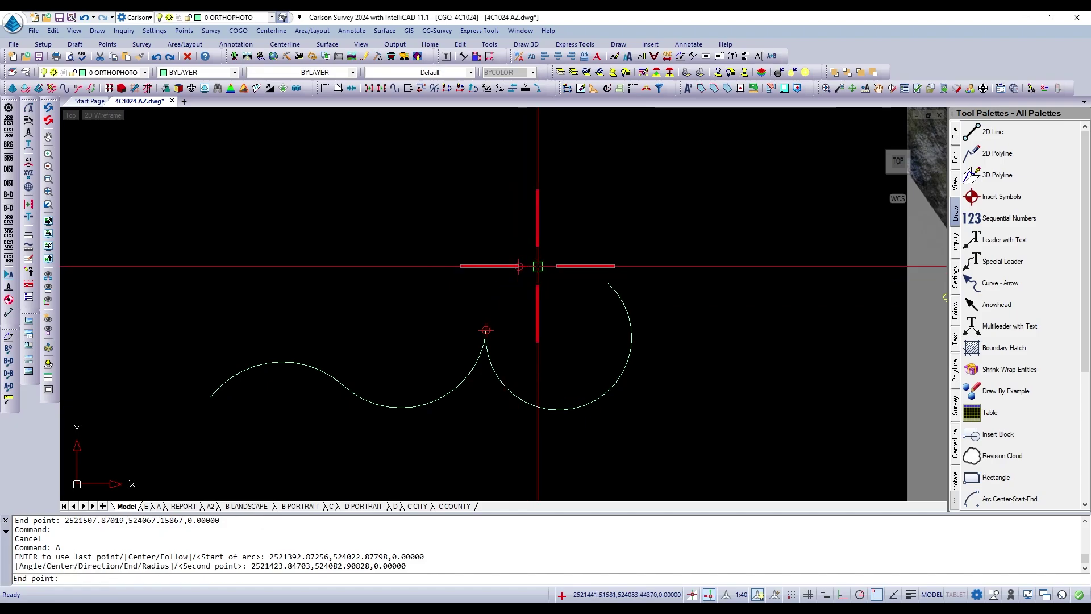
{"action": "left_click", "coordinate": [642, 250]}
{"action": "key", "text": "Escape"}
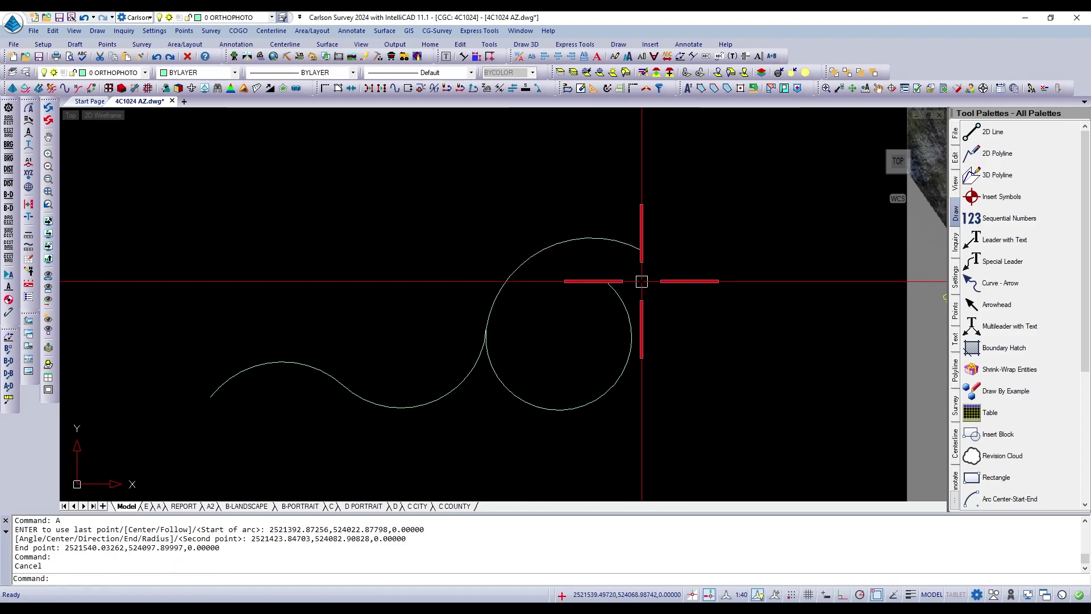
Erase the looping arc beneath the upper three-point arc.
{"action": "type", "text": "E"}
{"action": "key", "text": "Return"}
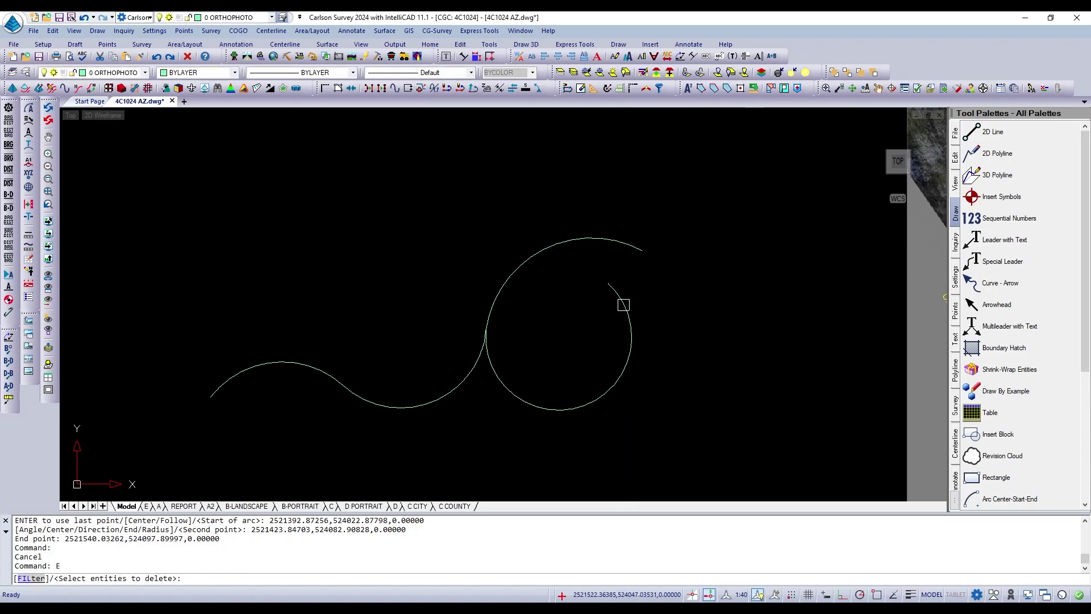
{"action": "left_click", "coordinate": [623, 305]}
{"action": "key", "text": "Return"}
{"action": "scroll", "coordinate": [506, 351], "scroll_direction": "up", "scroll_amount": 5}
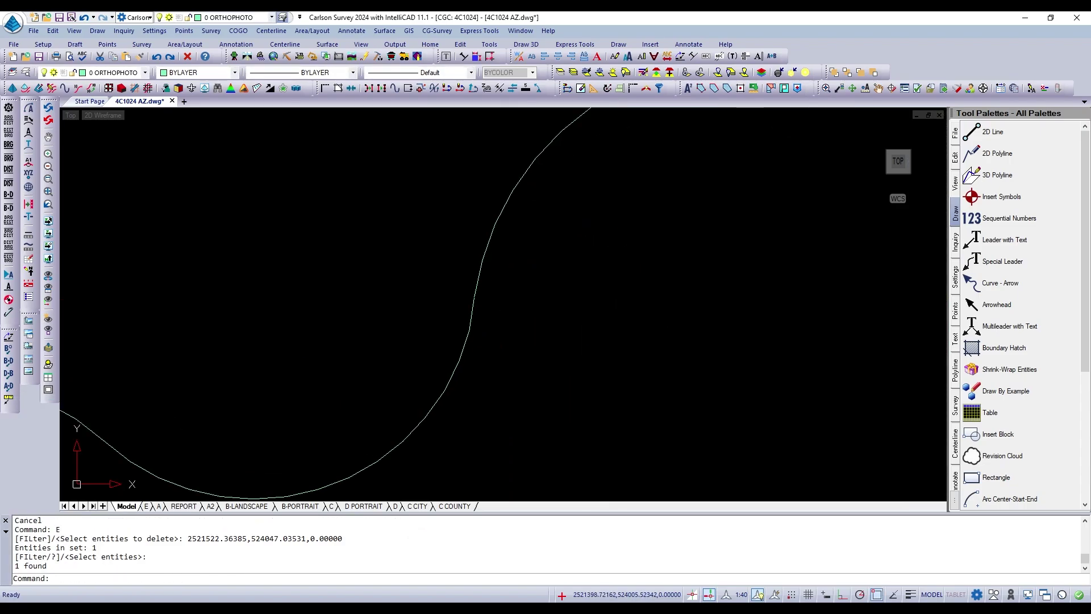
{"action": "scroll", "coordinate": [505, 314], "scroll_direction": "down", "scroll_amount": 5}
{"action": "scroll", "coordinate": [496, 306], "scroll_direction": "up", "scroll_amount": 5}
{"action": "scroll", "coordinate": [544, 302], "scroll_direction": "down", "scroll_amount": 5}
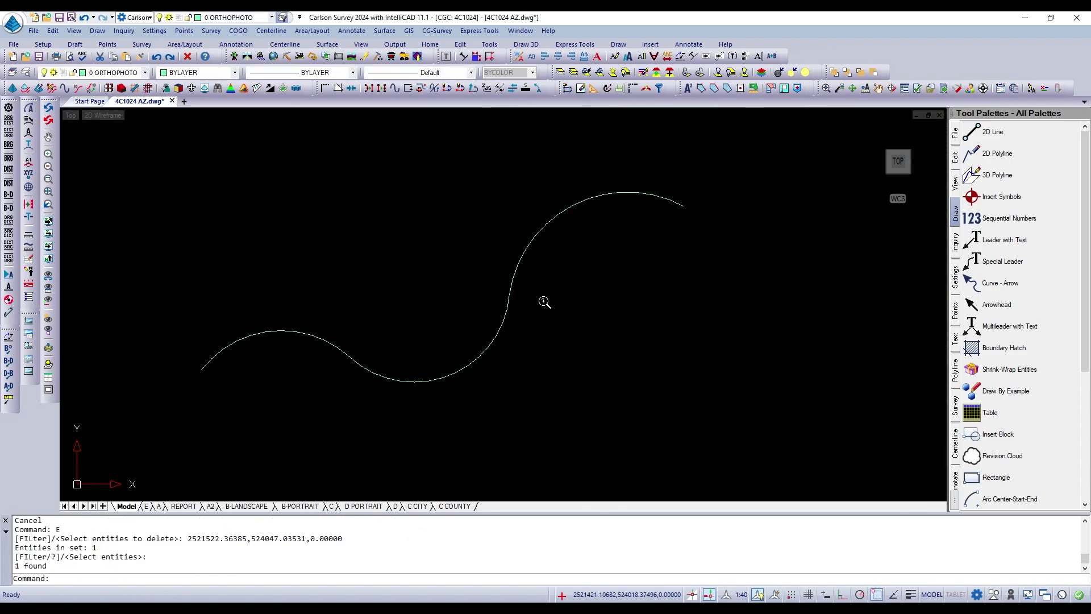
{"action": "scroll", "coordinate": [543, 299], "scroll_direction": "up", "scroll_amount": 5}
{"action": "scroll", "coordinate": [550, 290], "scroll_direction": "down", "scroll_amount": 5}
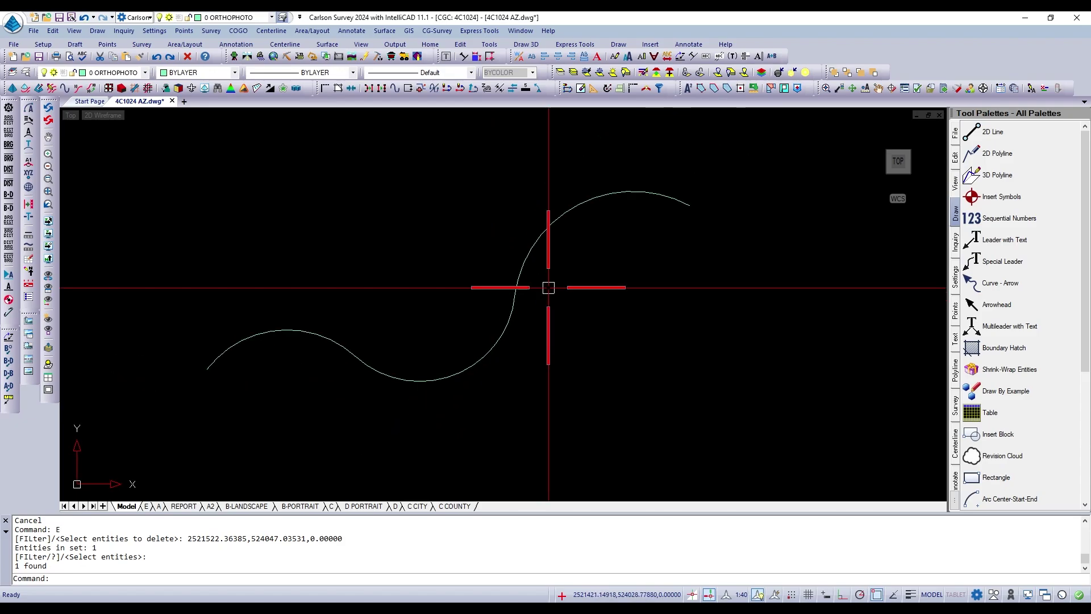
Erase the upper three-point arc at the northeast end of the S-curve.
{"action": "scroll", "coordinate": [548, 287], "scroll_direction": "down", "scroll_amount": 4}
{"action": "scroll", "coordinate": [547, 297], "scroll_direction": "up", "scroll_amount": 3}
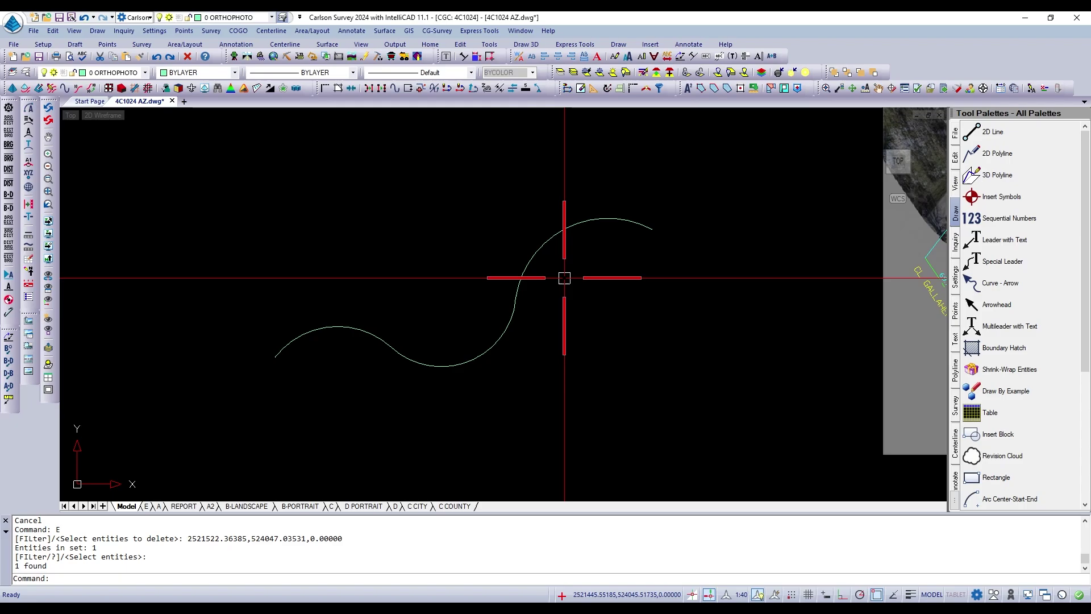
{"action": "type", "text": "e"}
{"action": "key", "text": "Return"}
{"action": "left_click", "coordinate": [539, 255]}
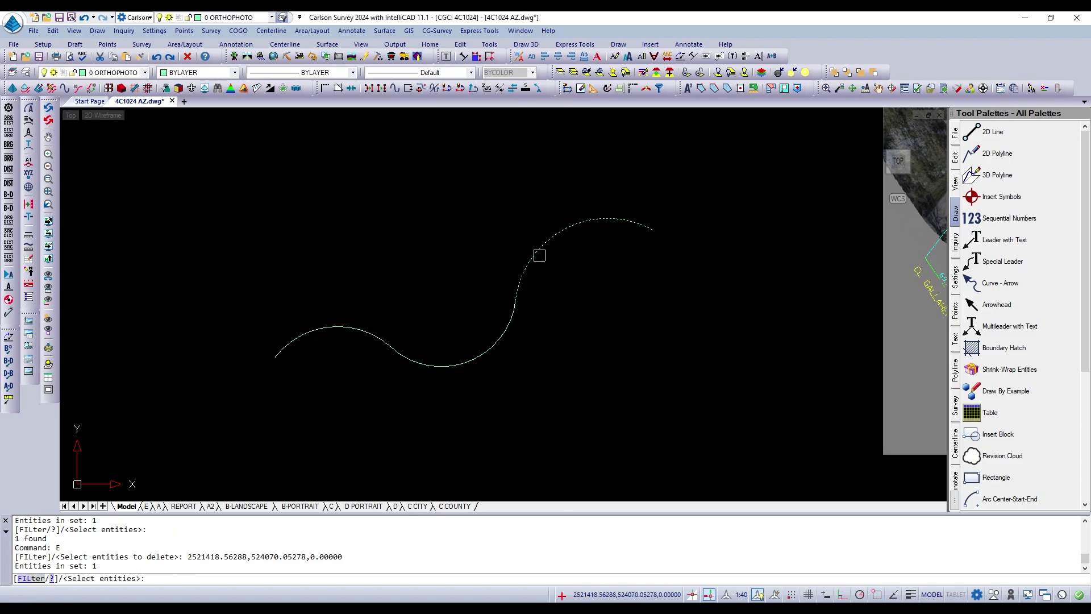
{"action": "key", "text": "Return"}
{"action": "scroll", "coordinate": [565, 365], "scroll_direction": "down", "scroll_amount": 3}
{"action": "scroll", "coordinate": [600, 378], "scroll_direction": "down", "scroll_amount": 1}
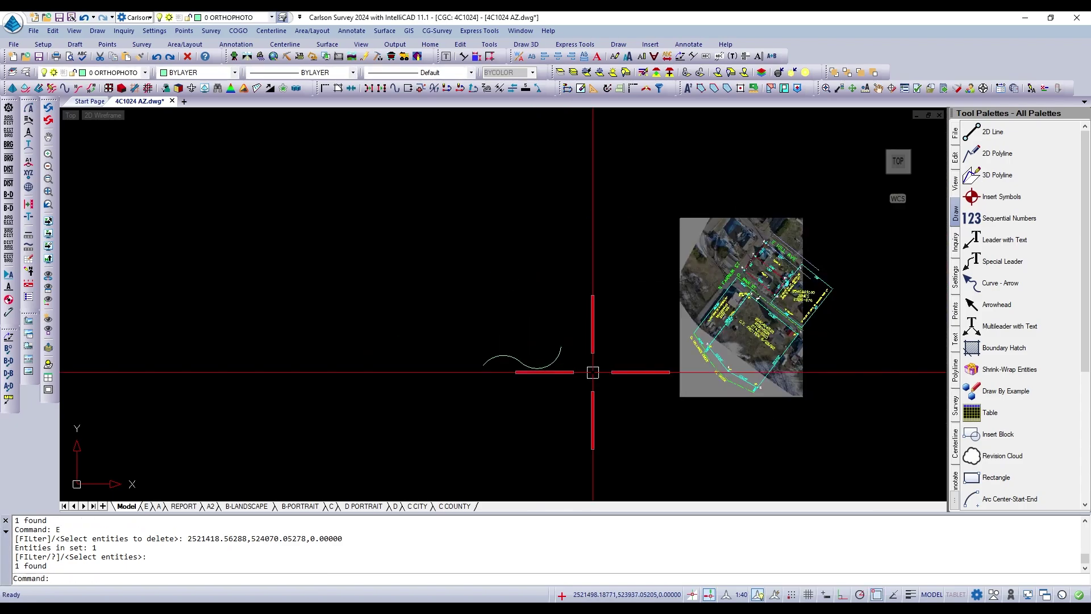
Draw an upward-bulging three-point arc with a chord of about 175 units northwest of the existing S-curve.
{"action": "scroll", "coordinate": [506, 308], "scroll_direction": "up", "scroll_amount": 3}
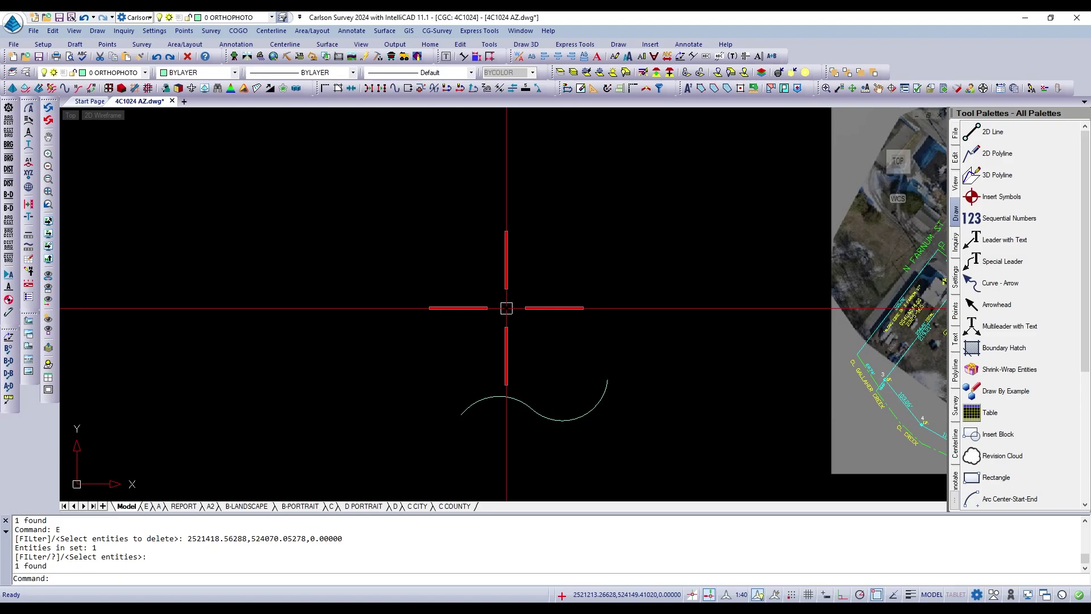
{"action": "type", "text": "A"}
{"action": "key", "text": "Return"}
{"action": "scroll", "coordinate": [413, 362], "scroll_direction": "down", "scroll_amount": 2}
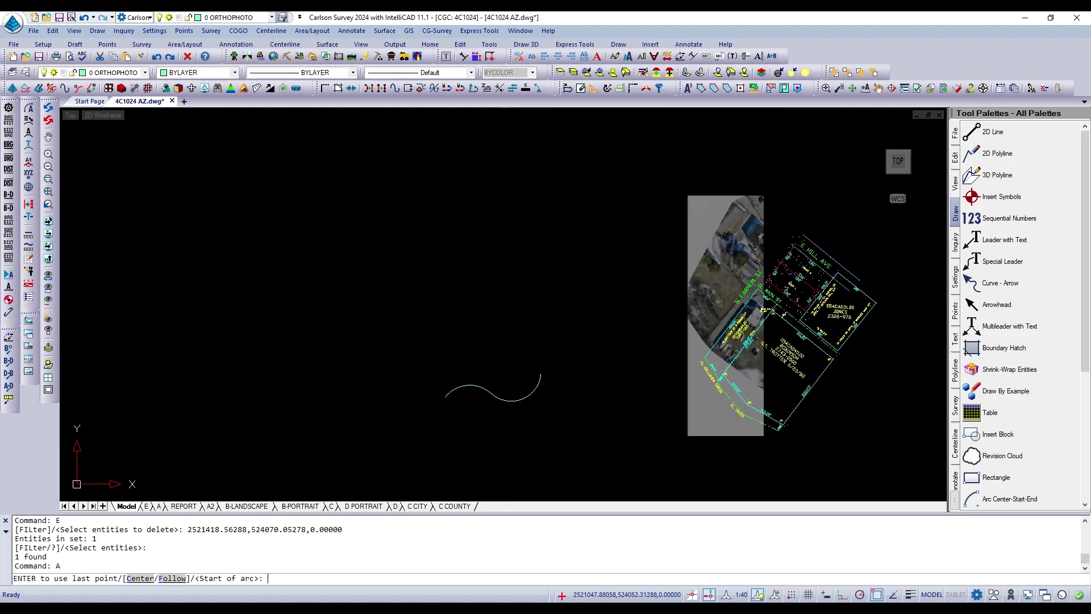
{"action": "scroll", "coordinate": [413, 360], "scroll_direction": "up", "scroll_amount": 3}
{"action": "left_click", "coordinate": [409, 347]}
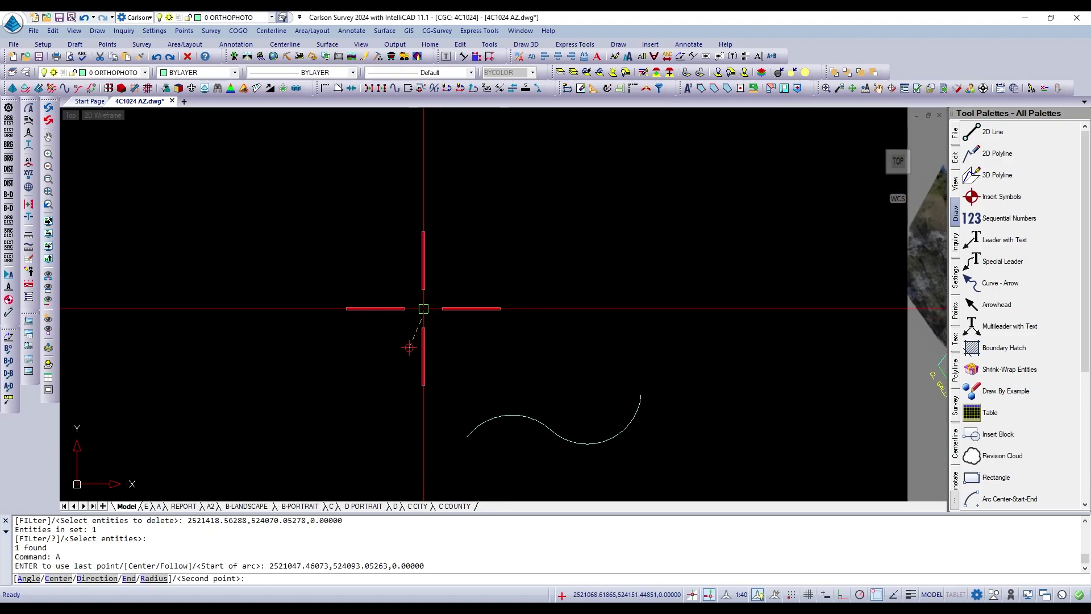
{"action": "left_click", "coordinate": [423, 305]}
{"action": "left_click", "coordinate": [516, 298]}
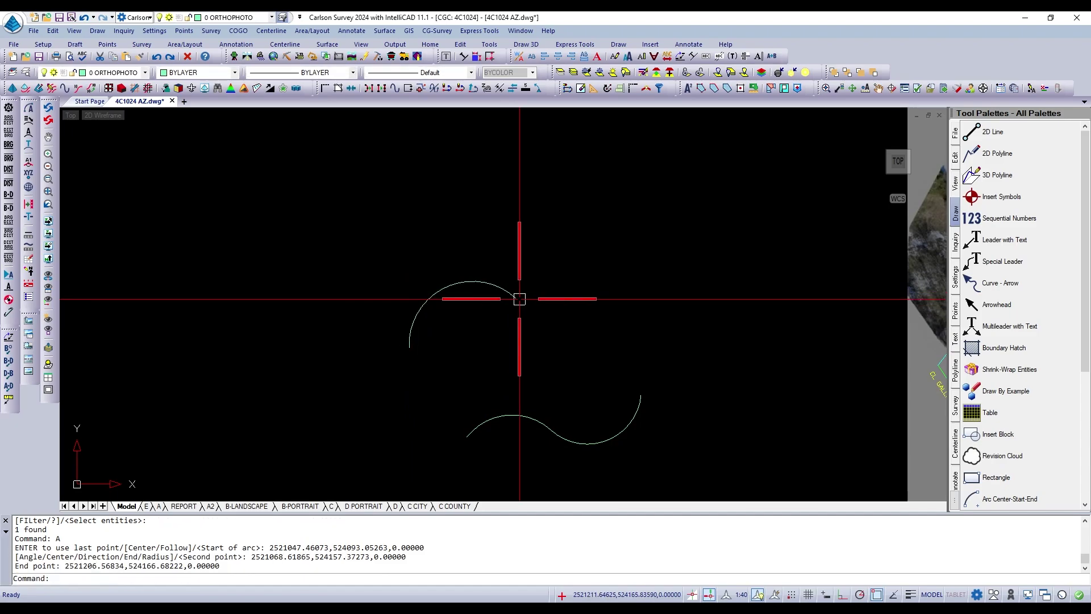
Extend the new northwest arc from its east end with a tangent arc ending about 192 units to the northeast.
{"action": "key", "text": "Return"}
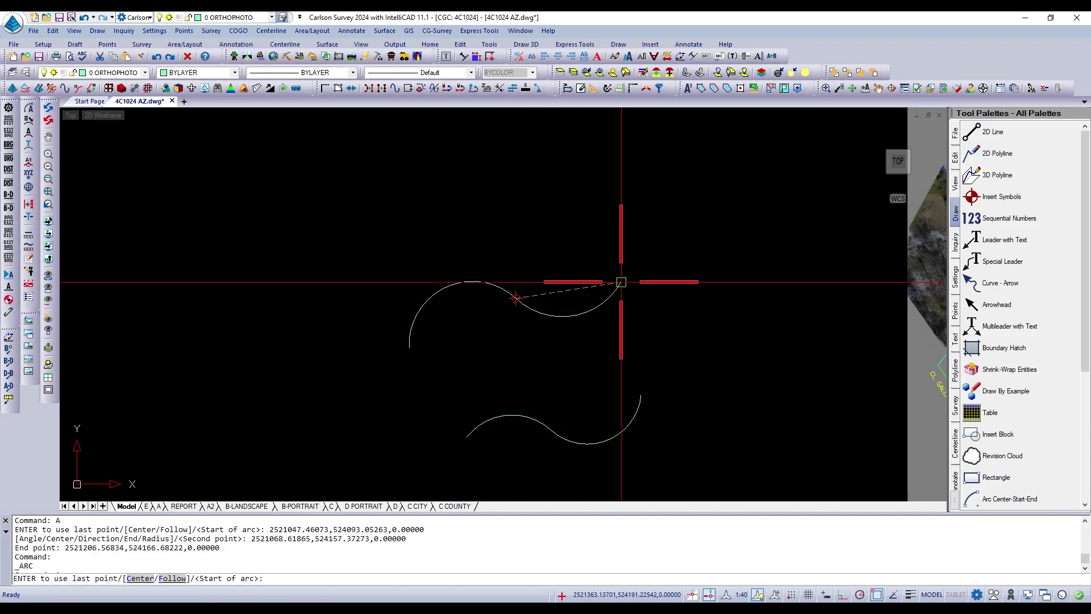
{"action": "key", "text": "Return"}
{"action": "left_click", "coordinate": [631, 235]}
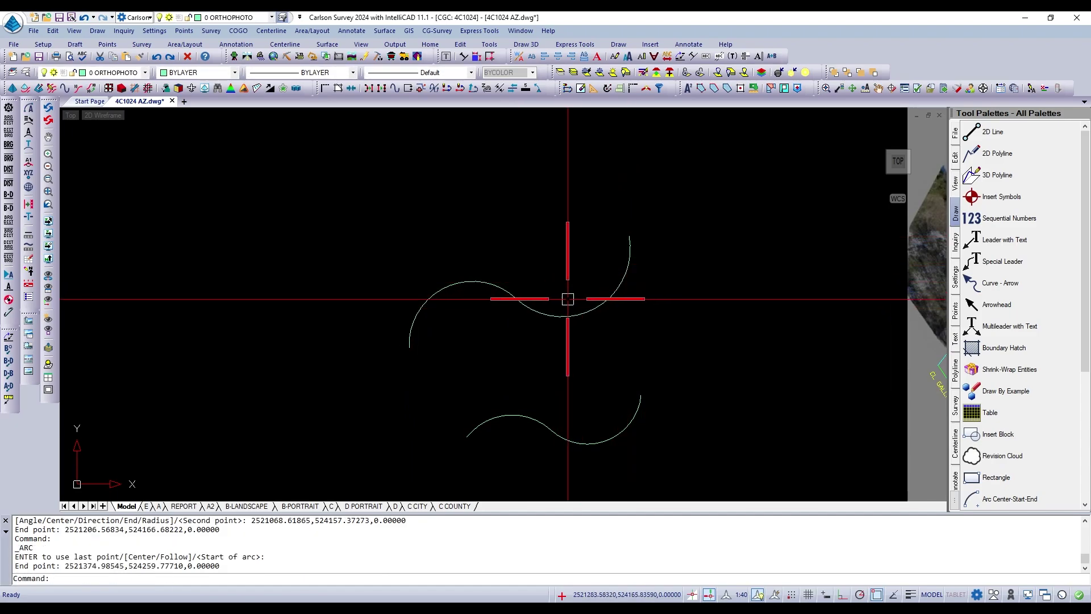
Draw a line from the center of the northwest arc to the center of the tangent arc northeast of it.
{"action": "type", "text": "L"}
{"action": "key", "text": "Return"}
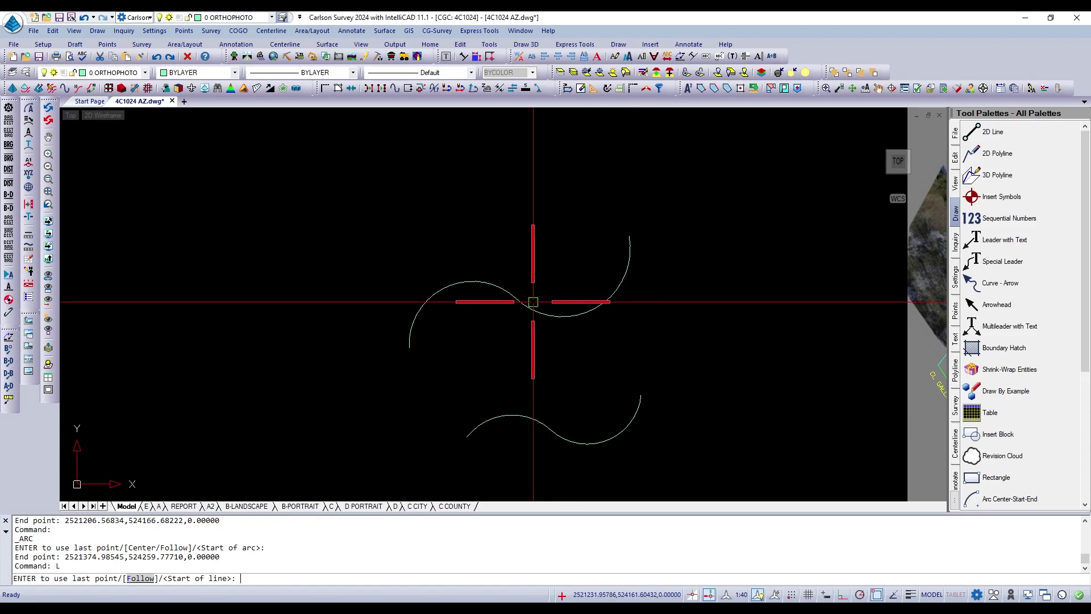
{"action": "right_click", "coordinate": [491, 292], "text": "shift"}
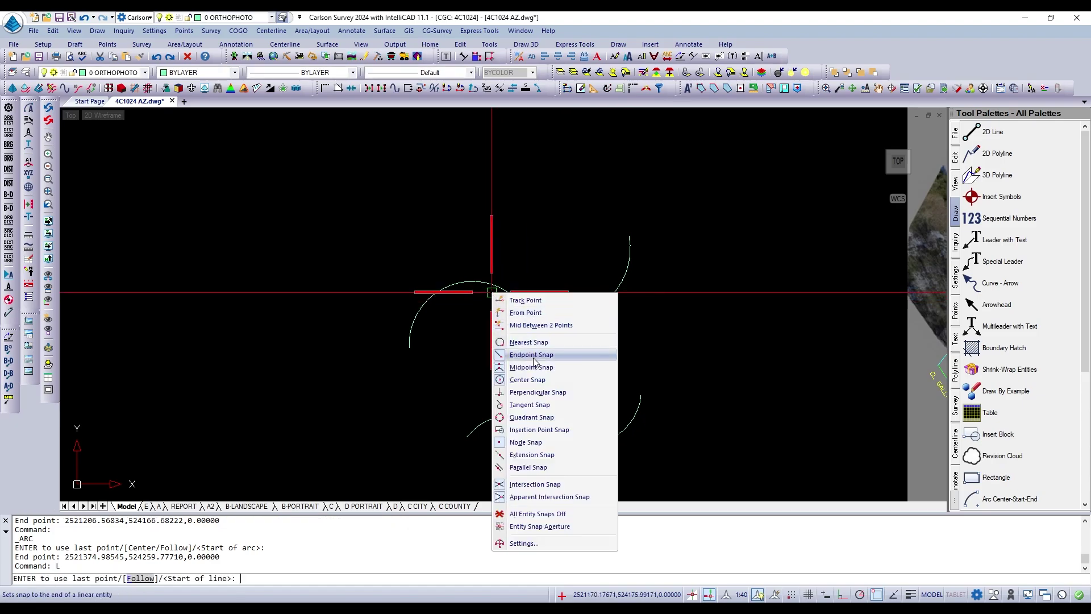
{"action": "left_click", "coordinate": [530, 380]}
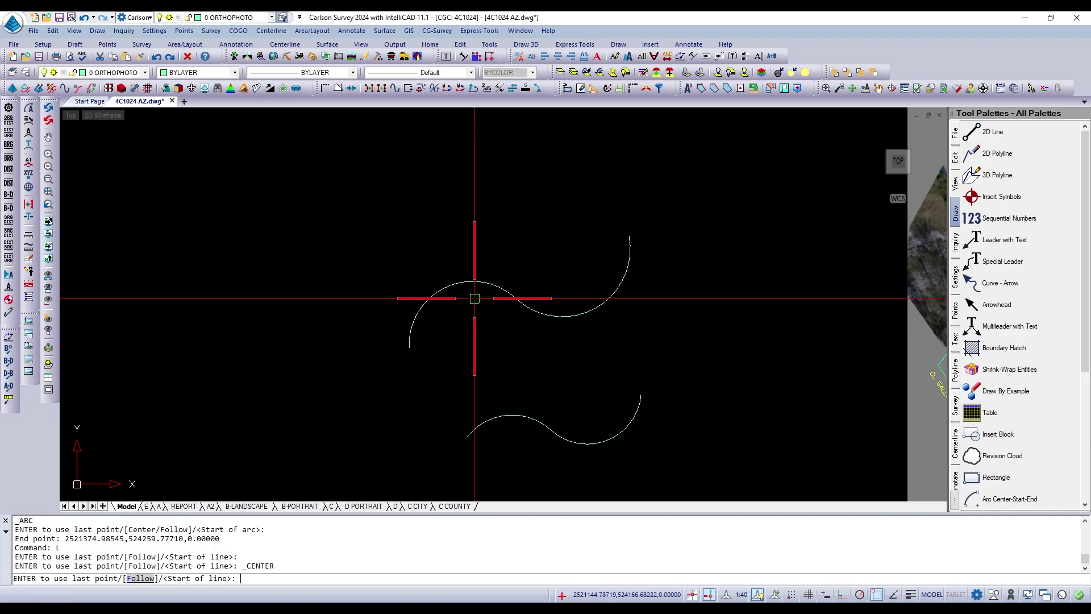
{"action": "left_click", "coordinate": [468, 283]}
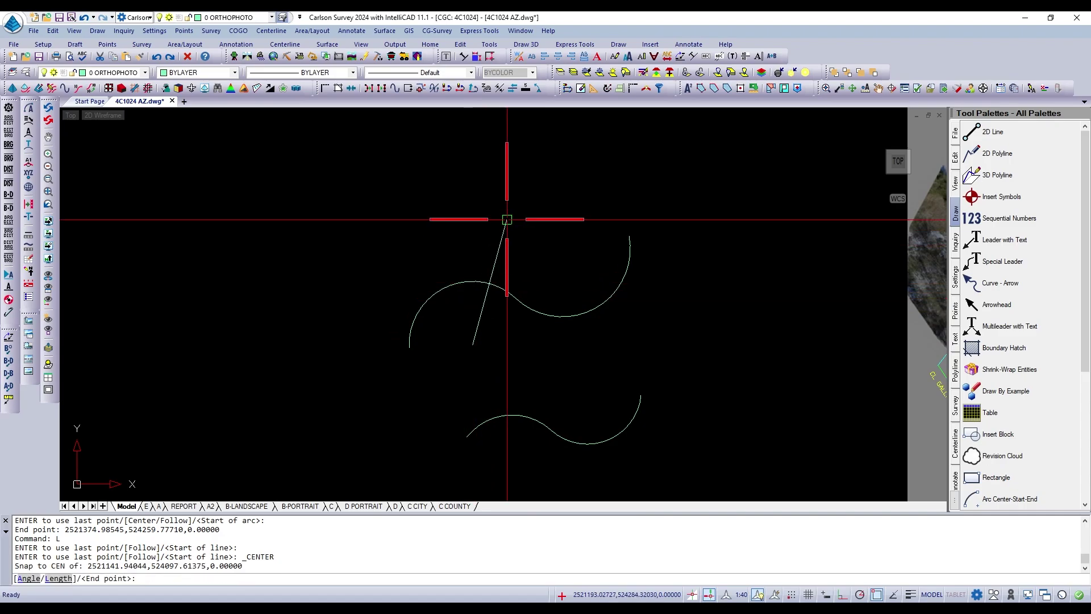
{"action": "right_click", "coordinate": [584, 274], "text": "shift"}
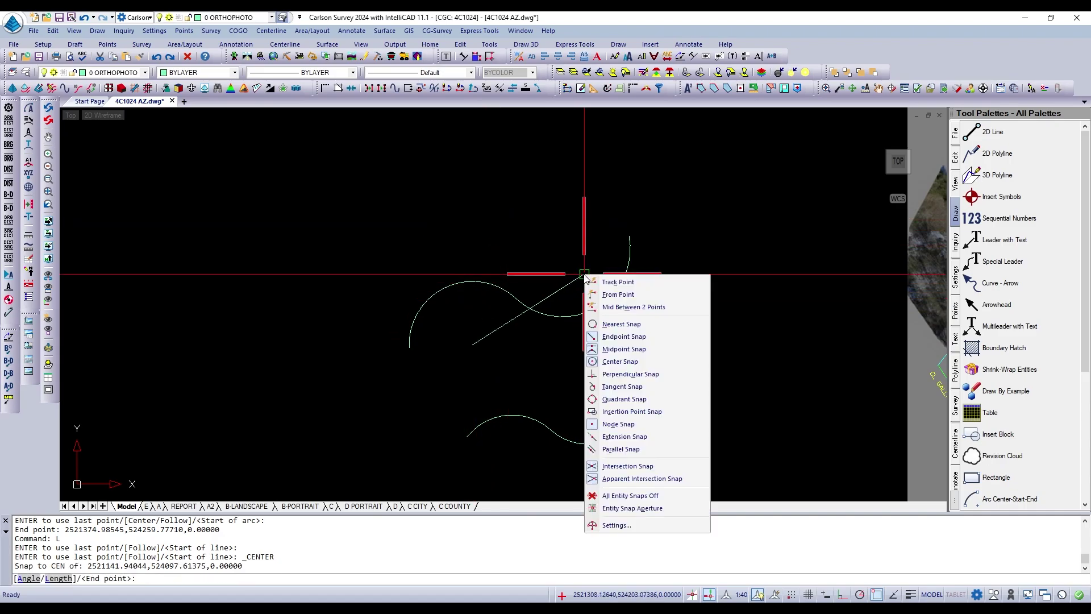
{"action": "left_click", "coordinate": [622, 364]}
{"action": "left_click", "coordinate": [613, 295]}
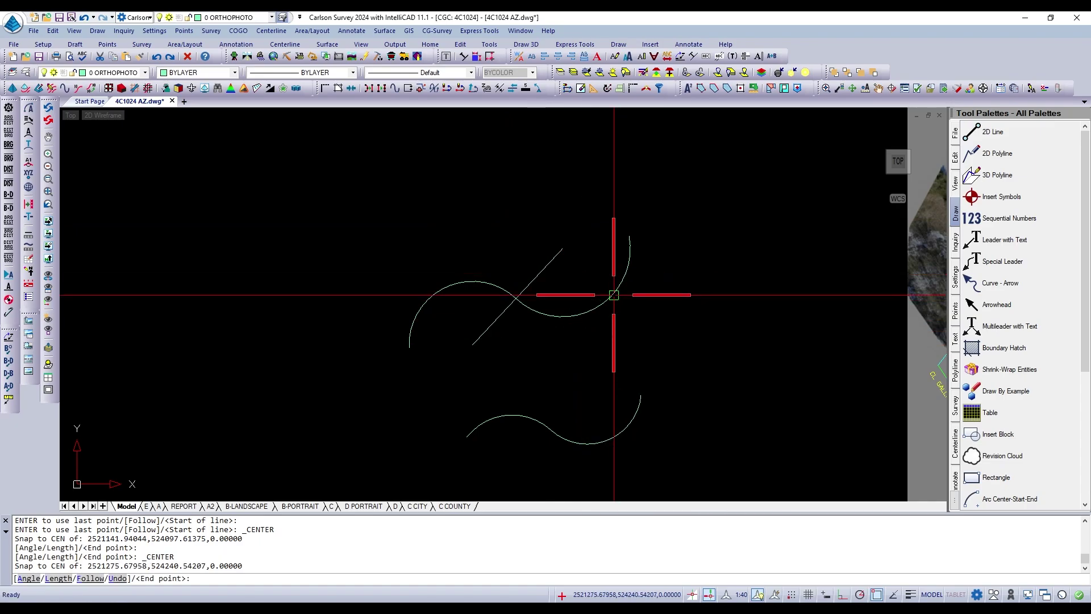
{"action": "key", "text": "Return"}
Select both upper arcs and stretch the northeast arc's endpoint about 19 units north from their shared tangent point.
{"action": "scroll", "coordinate": [543, 295], "scroll_direction": "up", "scroll_amount": 3}
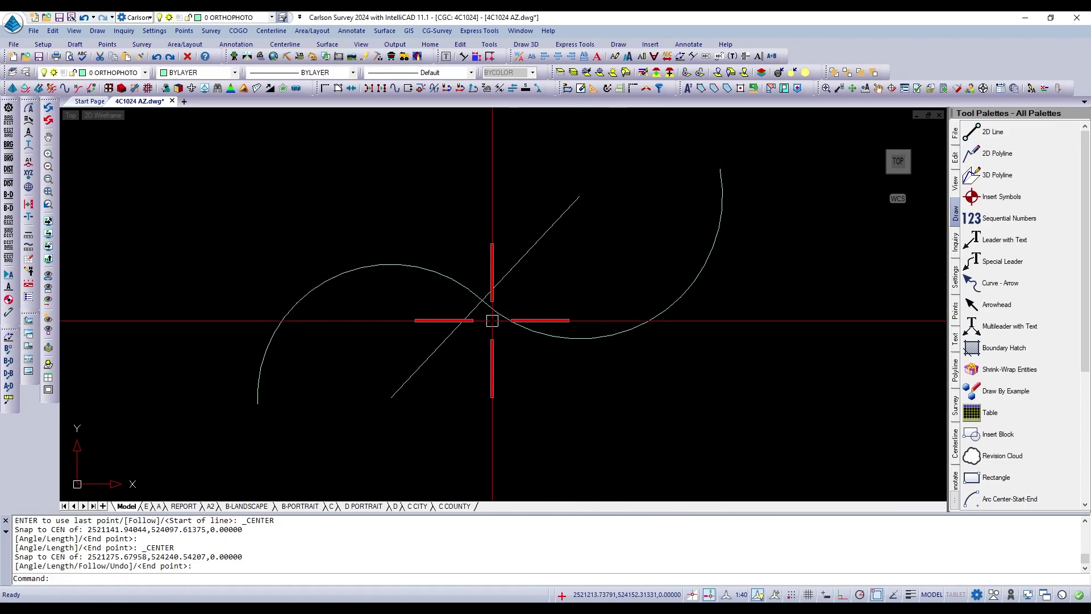
{"action": "scroll", "coordinate": [492, 320], "scroll_direction": "up", "scroll_amount": 2}
{"action": "left_click", "coordinate": [485, 300]}
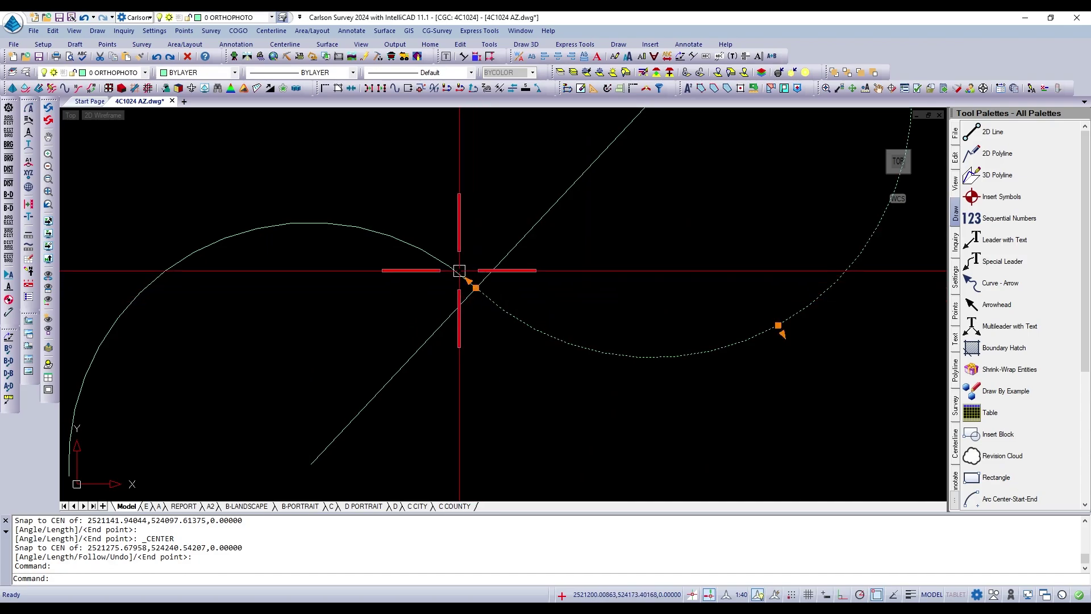
{"action": "left_click", "coordinate": [458, 271]}
{"action": "scroll", "coordinate": [459, 270], "scroll_direction": "up", "scroll_amount": 1}
{"action": "scroll", "coordinate": [480, 306], "scroll_direction": "down", "scroll_amount": 2}
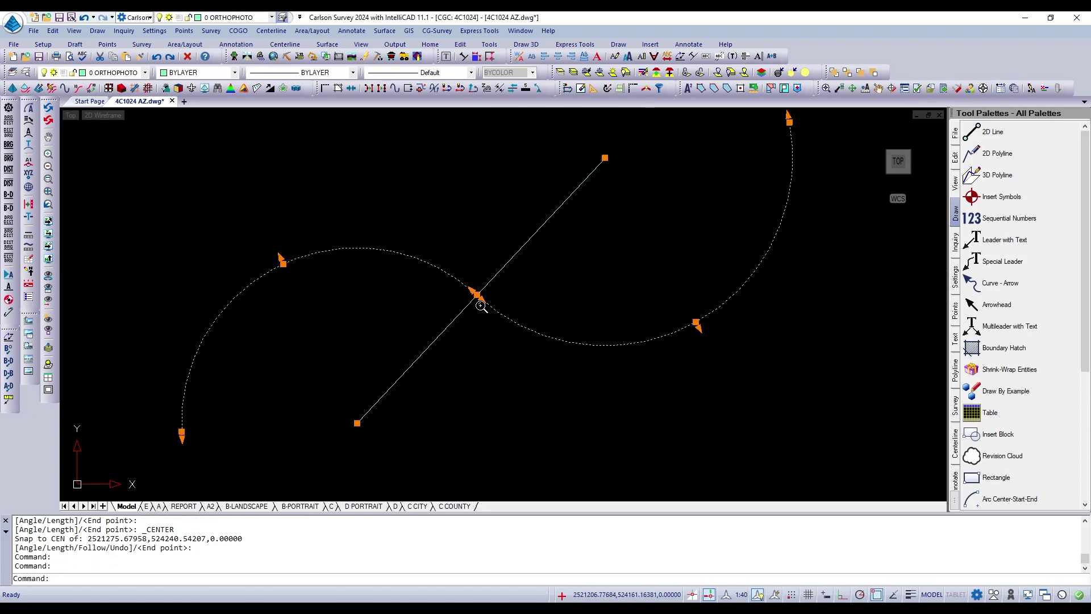
{"action": "scroll", "coordinate": [481, 306], "scroll_direction": "down", "scroll_amount": 2}
{"action": "scroll", "coordinate": [454, 293], "scroll_direction": "up", "scroll_amount": 1}
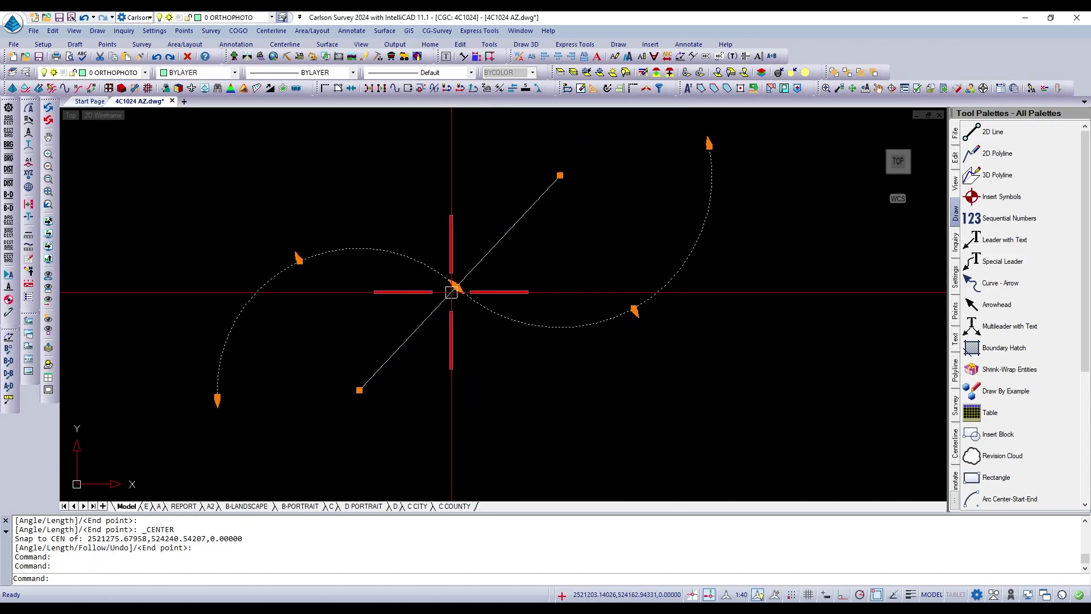
{"action": "scroll", "coordinate": [453, 290], "scroll_direction": "up", "scroll_amount": 2}
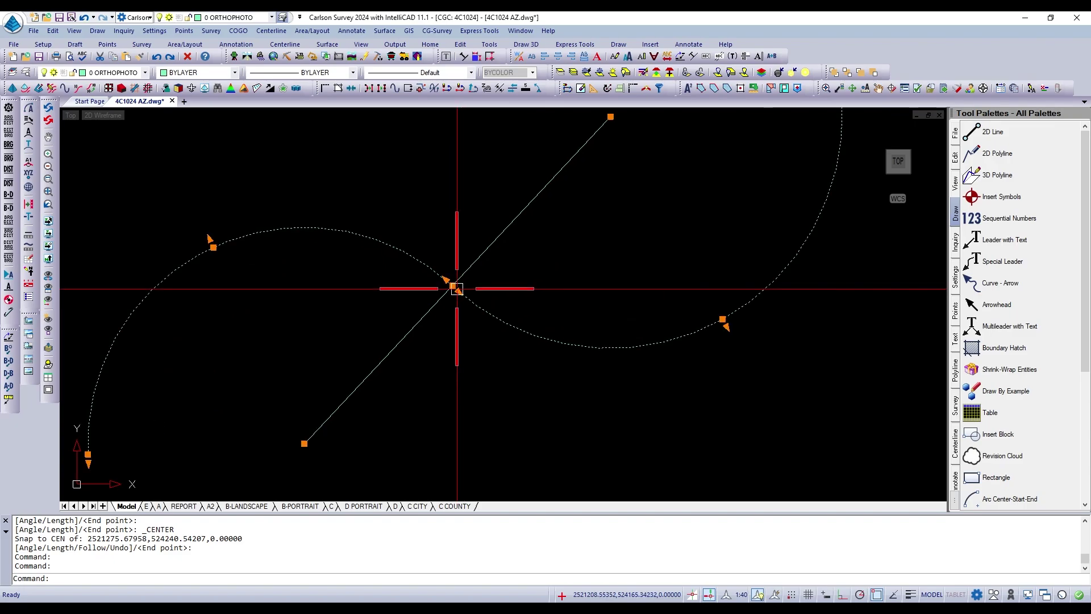
{"action": "left_click", "coordinate": [452, 285]}
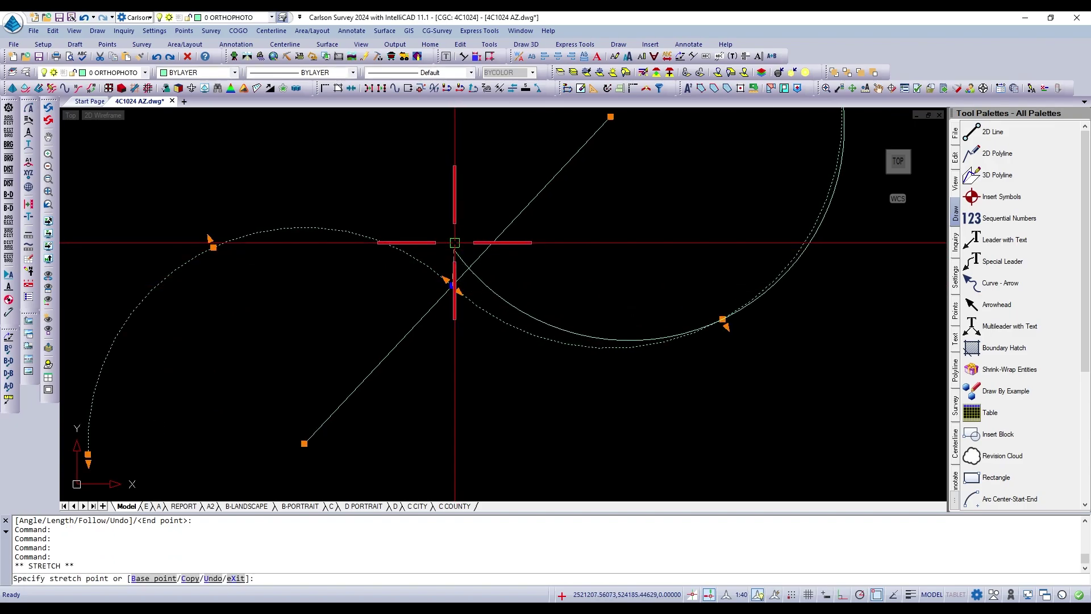
{"action": "left_click", "coordinate": [454, 242]}
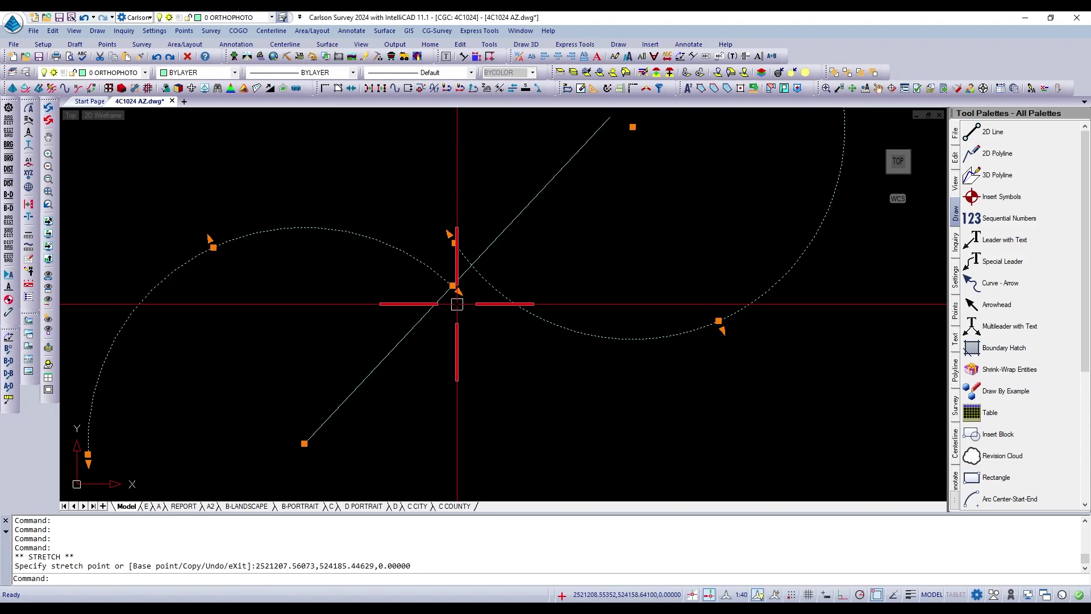
Clear the selection and undo the last grip edit on the northeast arc.
{"action": "key", "text": "Escape"}
{"action": "key", "text": "Escape"}
{"action": "key", "text": "ctrl+z"}
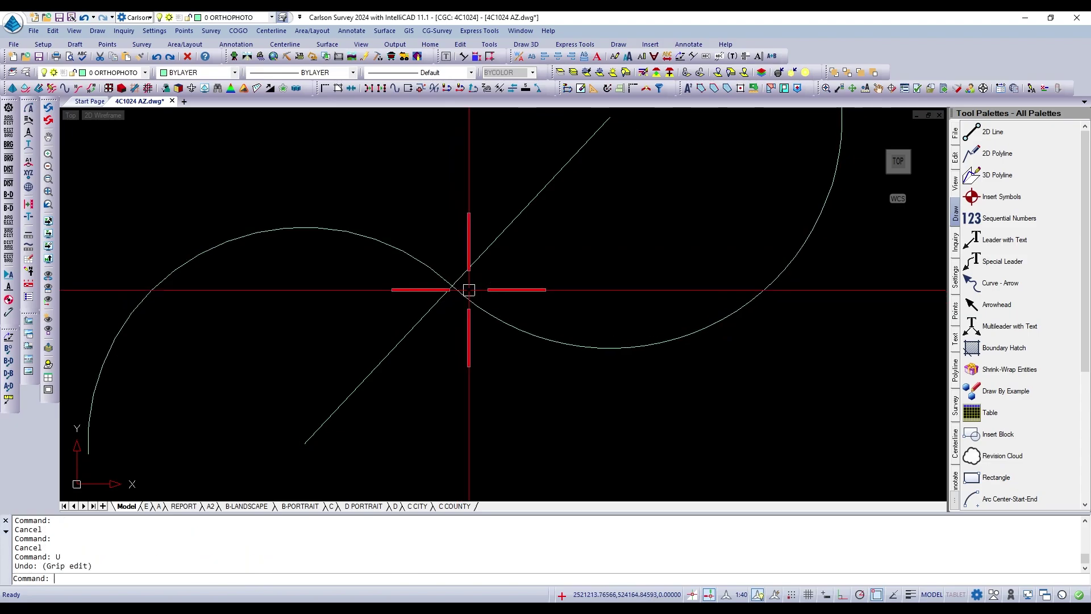
Stretch the northeast arc's endpoint at the junction about 24 units north, away from the northwest arc.
{"action": "left_click", "coordinate": [471, 301]}
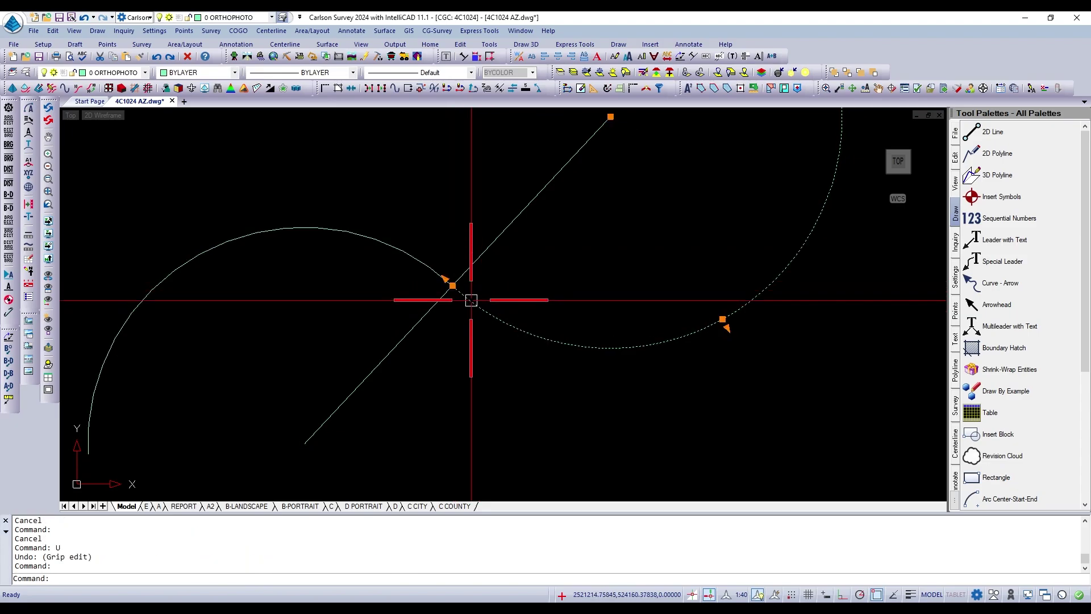
{"action": "left_click", "coordinate": [432, 265]}
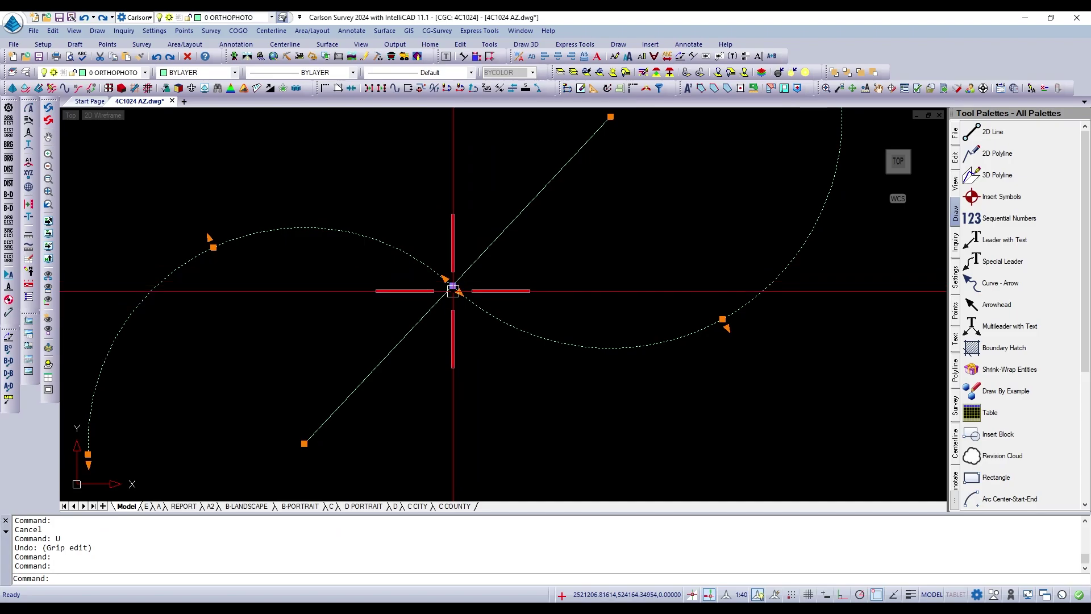
{"action": "left_click", "coordinate": [452, 285]}
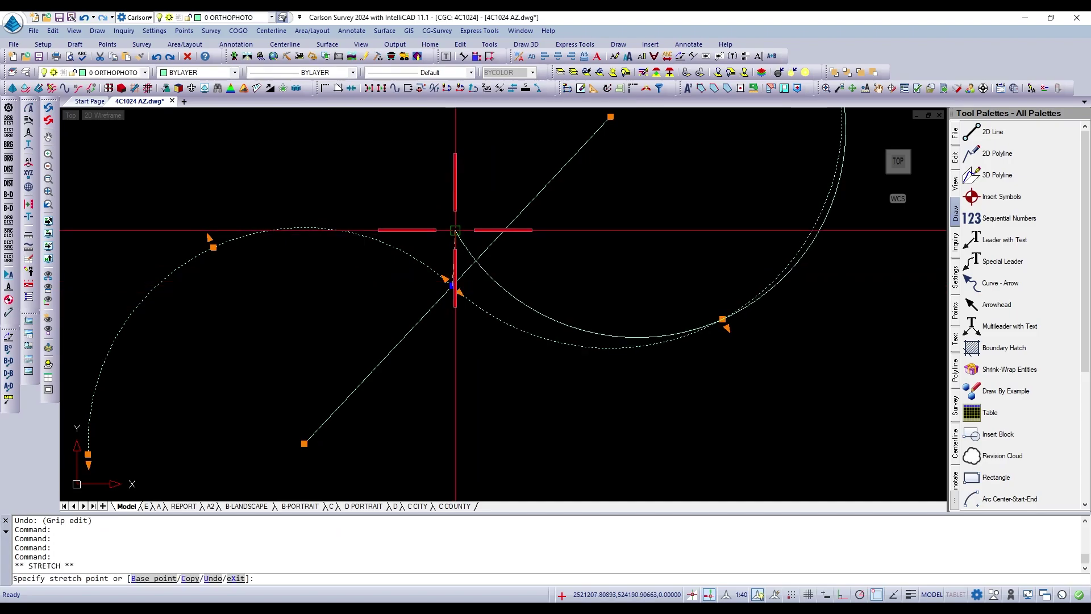
{"action": "left_click", "coordinate": [455, 230]}
{"action": "key", "text": "Escape"}
{"action": "key", "text": "Escape"}
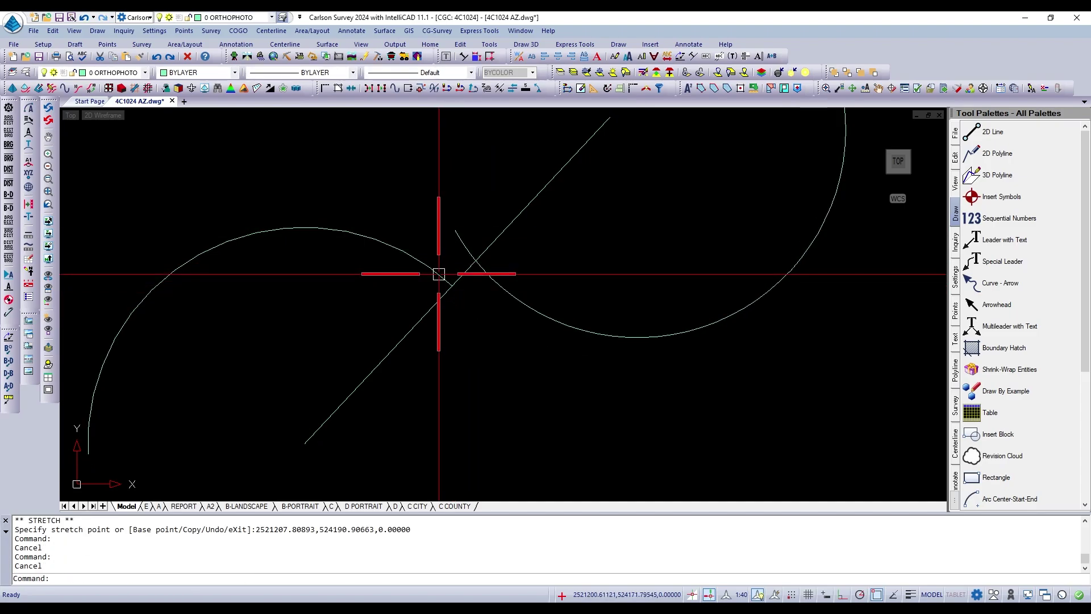
Stretch the northwest arc's east endpoint up to meet the moved endpoint of the northeast arc.
{"action": "left_click", "coordinate": [438, 275]}
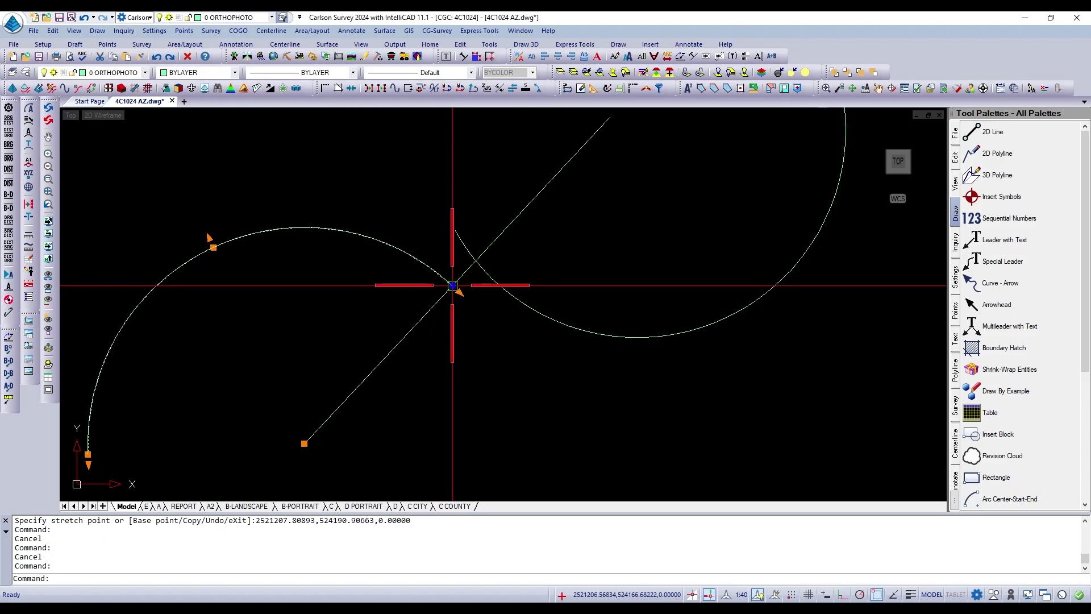
{"action": "left_click", "coordinate": [452, 285]}
{"action": "left_click", "coordinate": [456, 237]}
{"action": "key", "text": "Escape"}
{"action": "key", "text": "Escape"}
{"action": "scroll", "coordinate": [432, 285], "scroll_direction": "down", "scroll_amount": 2}
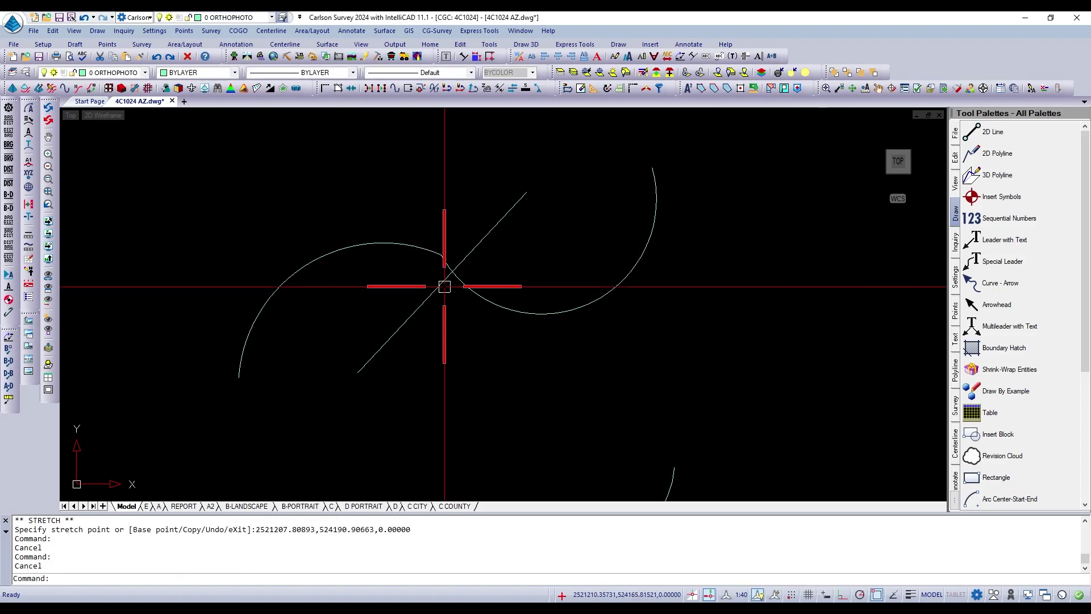
{"action": "key", "text": "Escape"}
Stretch the shared endpoint of both arcs down to the midpoint of the line connecting their original centers.
{"action": "scroll", "coordinate": [464, 282], "scroll_direction": "up", "scroll_amount": 2}
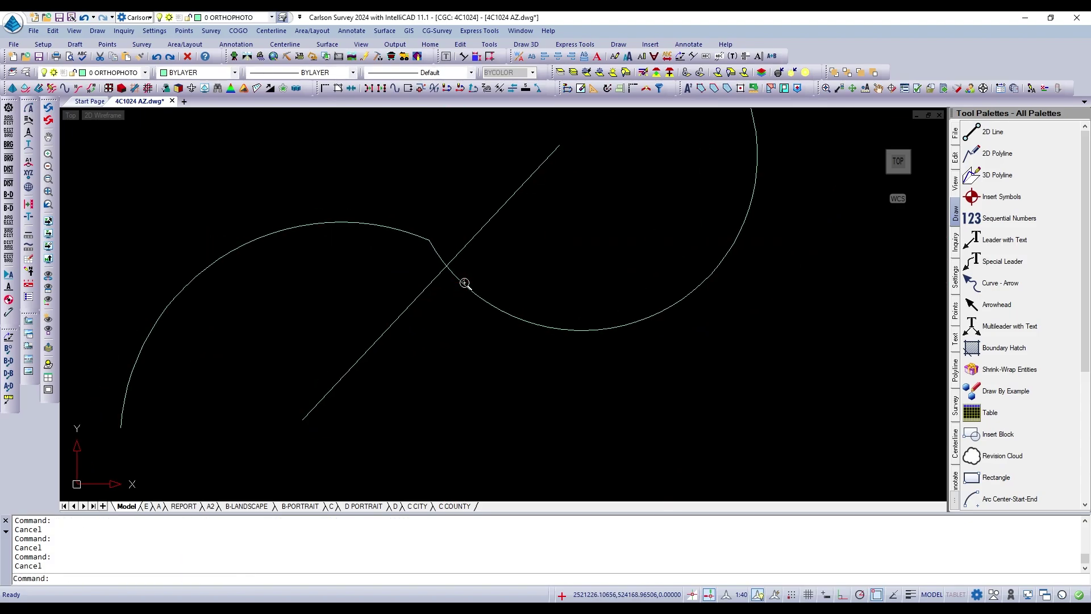
{"action": "left_click", "coordinate": [429, 240]}
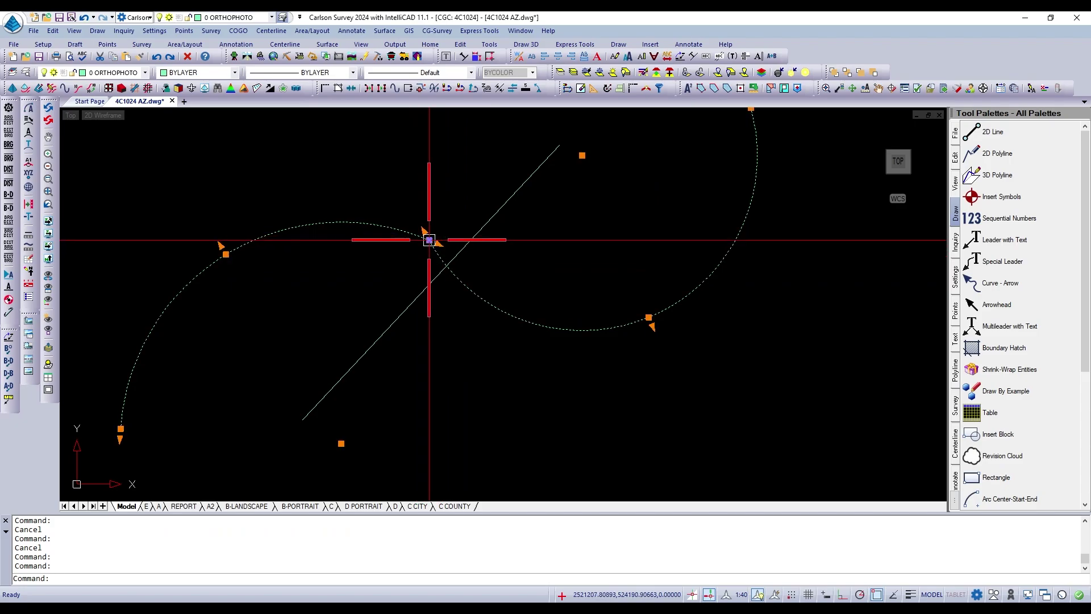
{"action": "left_click", "coordinate": [429, 240]}
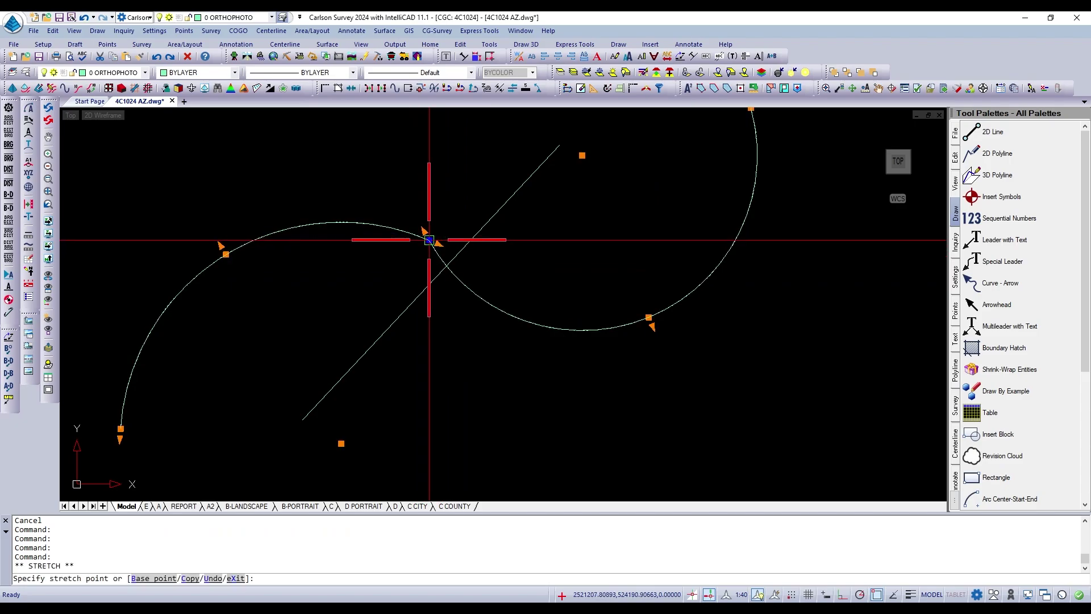
{"action": "left_click", "coordinate": [431, 282]}
{"action": "key", "text": "Escape"}
{"action": "key", "text": "Escape"}
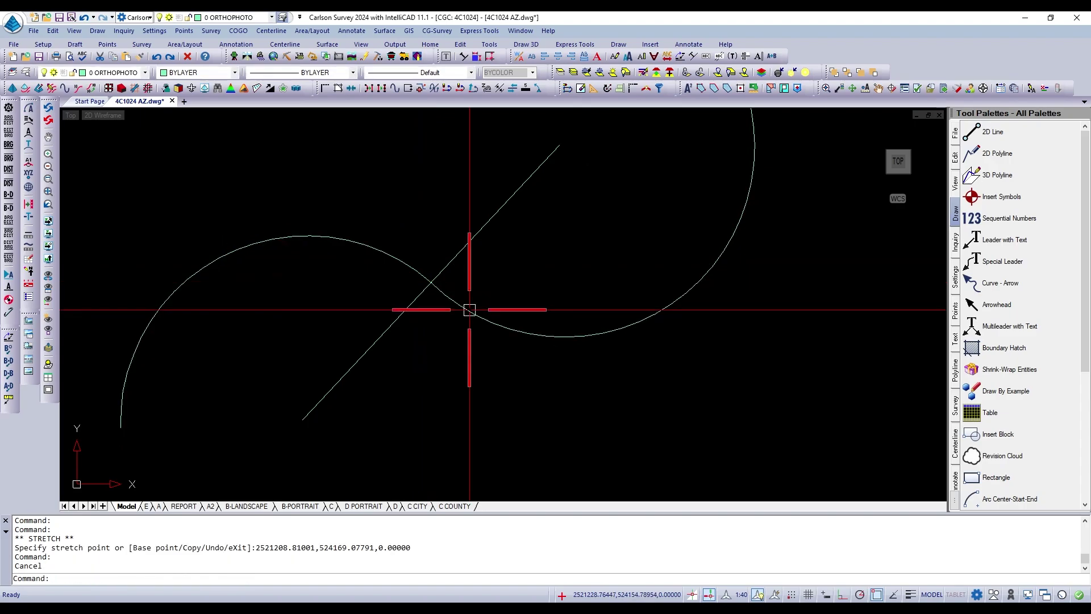
Erase both upper arcs and the diagonal line crossing their junction.
{"action": "type", "text": "E"}
{"action": "key", "text": "Return"}
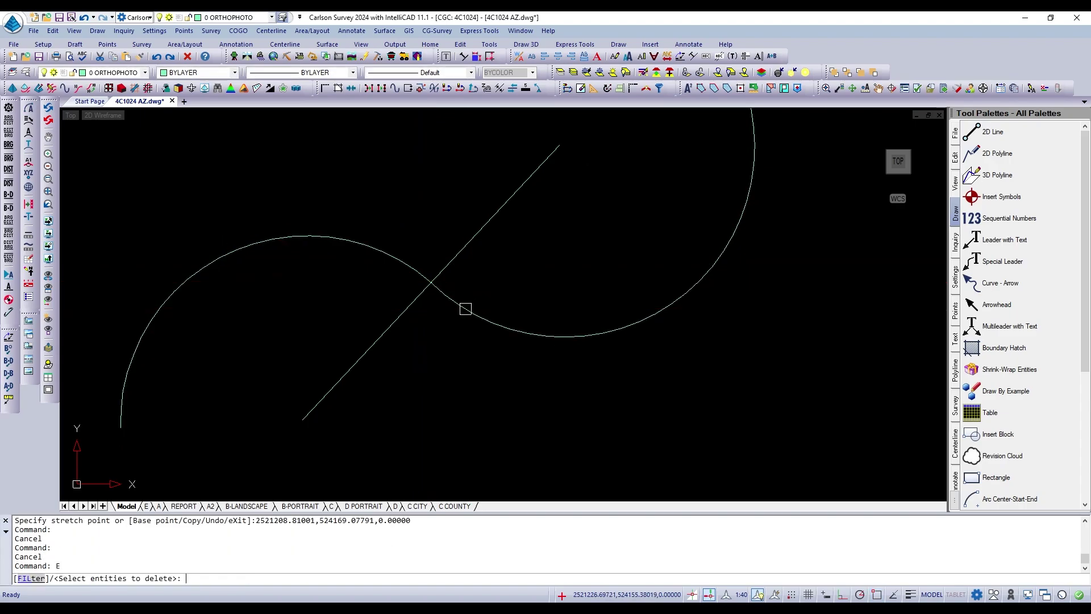
{"action": "left_click", "coordinate": [462, 310]}
{"action": "left_click", "coordinate": [406, 265]}
{"action": "key", "text": "Return"}
{"action": "key", "text": "Return"}
{"action": "left_click", "coordinate": [443, 274]}
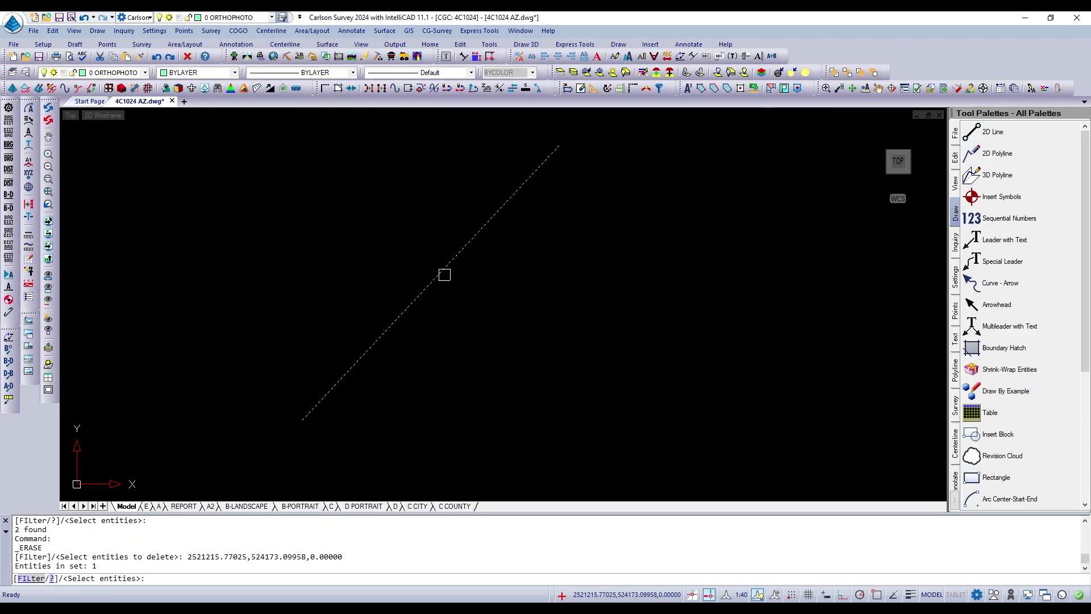
{"action": "key", "text": "Return"}
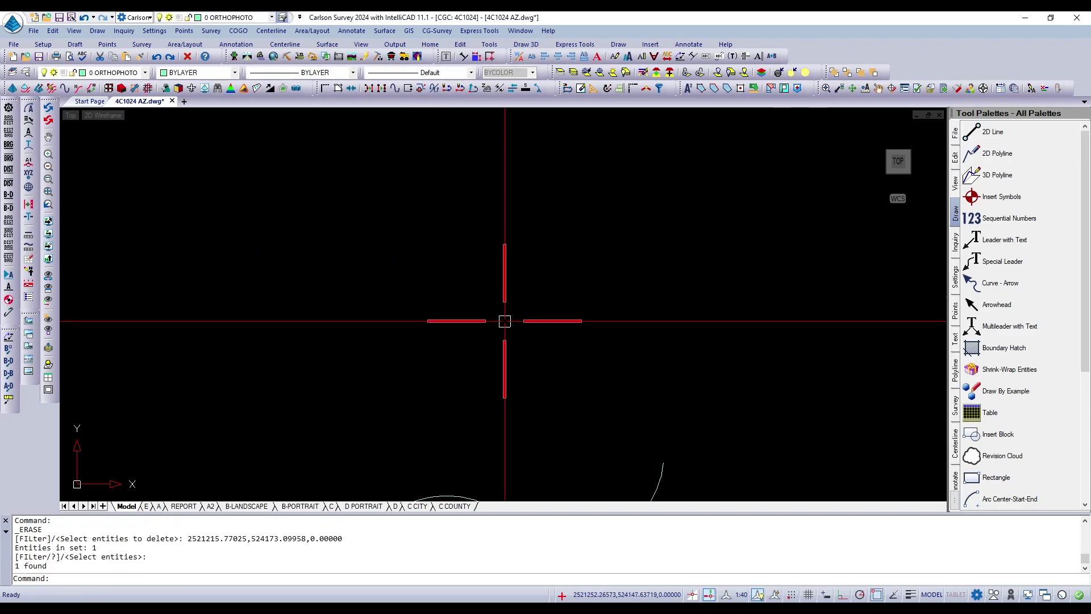
Draw a sloping line about 104 units long, running southwest, in the empty area above the remaining S-curve.
{"action": "type", "text": "L"}
{"action": "key", "text": "Return"}
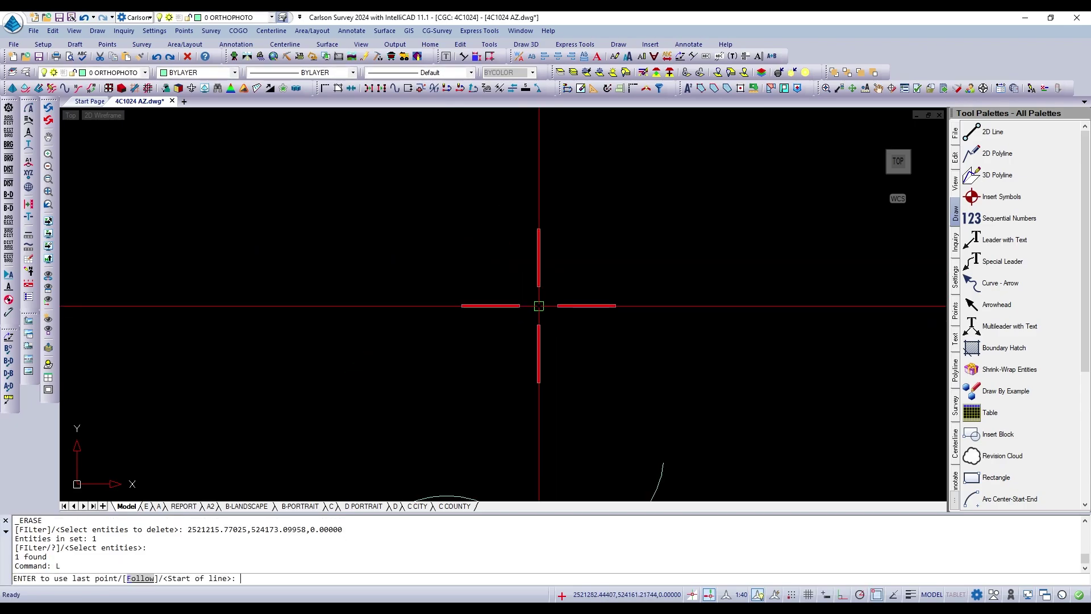
{"action": "left_click", "coordinate": [566, 295]}
{"action": "left_click", "coordinate": [458, 343]}
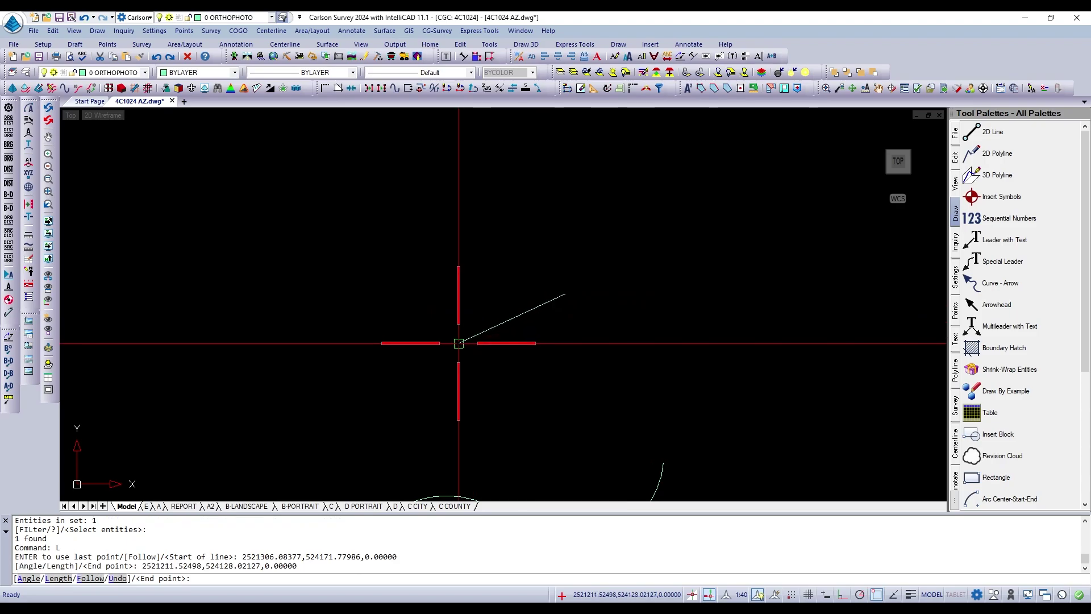
{"action": "key", "text": "Return"}
Offset the sloping line by 10 units toward its southeast side.
{"action": "scroll", "coordinate": [503, 333], "scroll_direction": "up", "scroll_amount": 2}
{"action": "scroll", "coordinate": [512, 318], "scroll_direction": "up", "scroll_amount": 3}
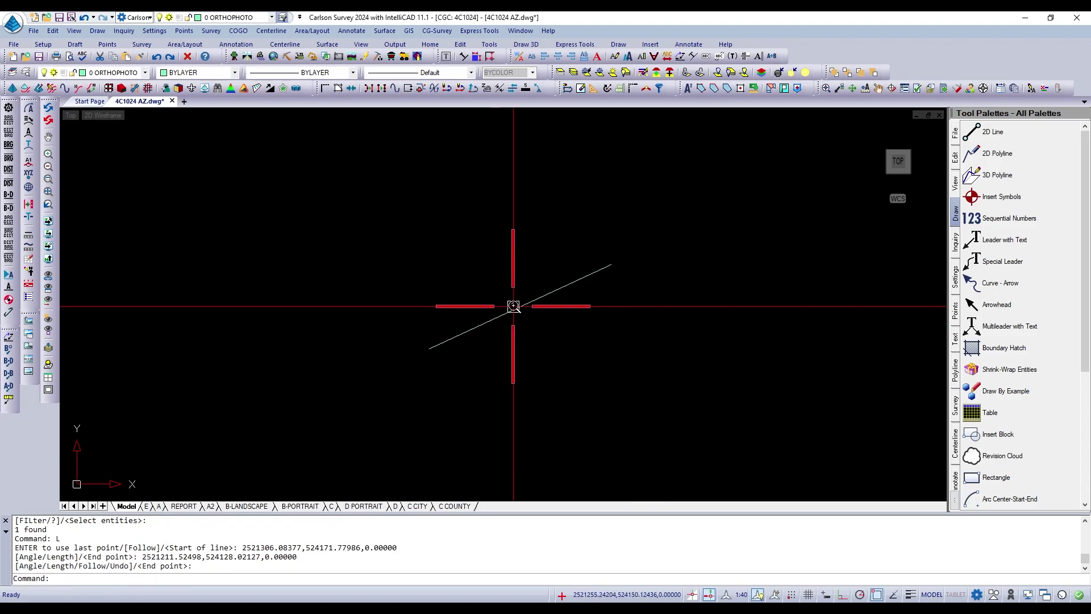
{"action": "scroll", "coordinate": [521, 313], "scroll_direction": "down", "scroll_amount": 2}
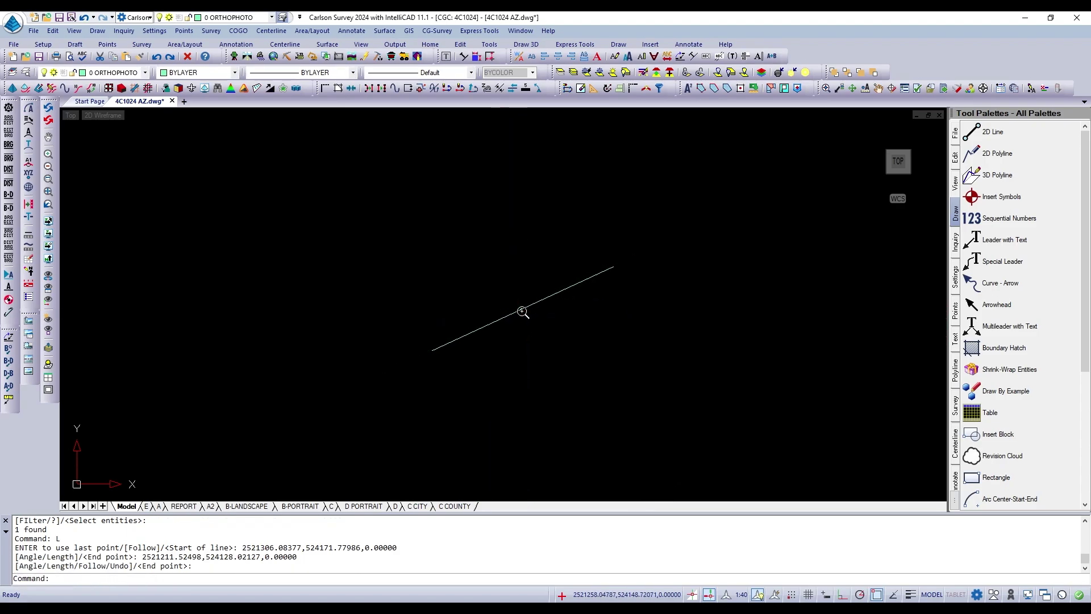
{"action": "scroll", "coordinate": [519, 307], "scroll_direction": "up", "scroll_amount": 1}
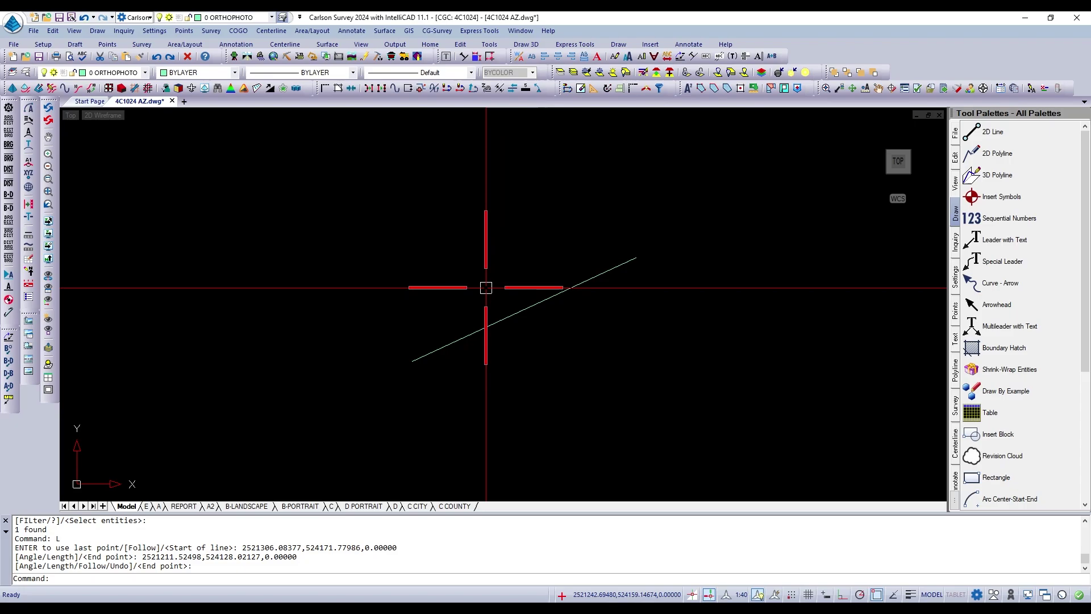
{"action": "scroll", "coordinate": [508, 308], "scroll_direction": "down", "scroll_amount": 1}
{"action": "scroll", "coordinate": [496, 289], "scroll_direction": "up", "scroll_amount": 1}
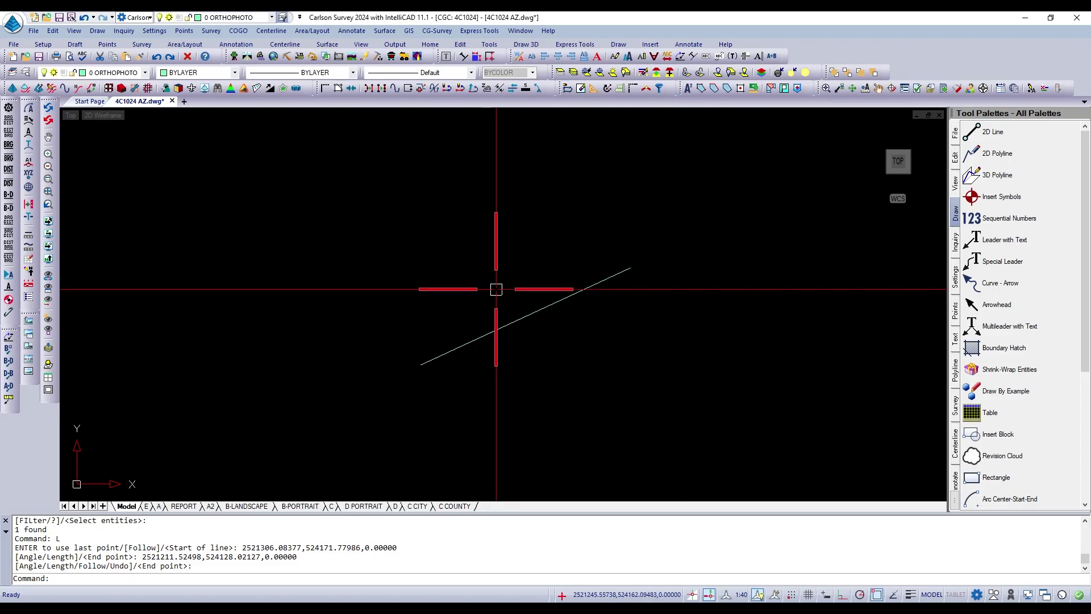
{"action": "type", "text": "O"}
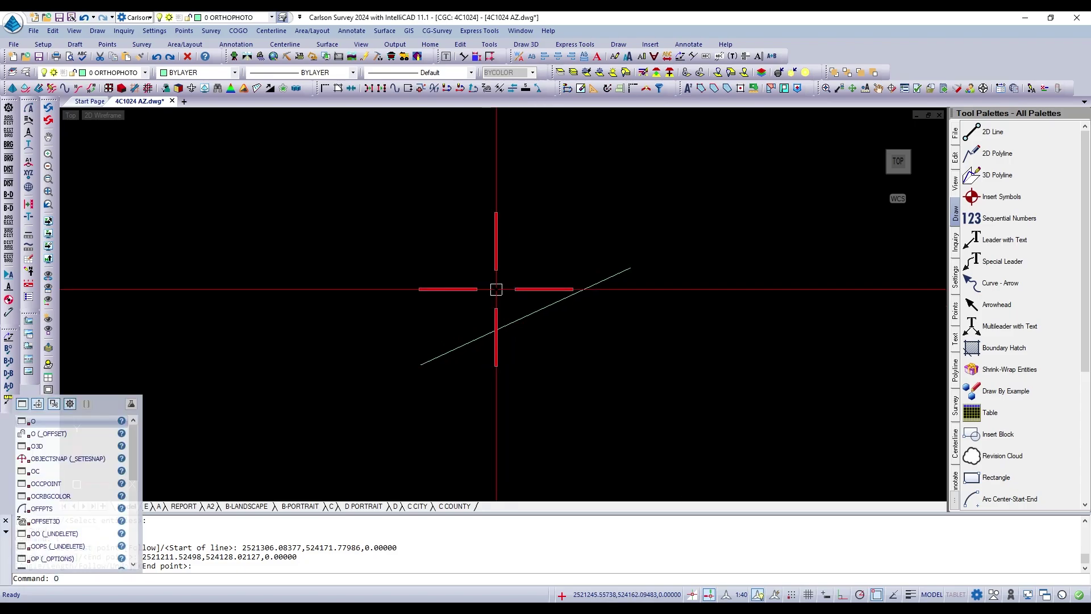
{"action": "key", "text": "Return"}
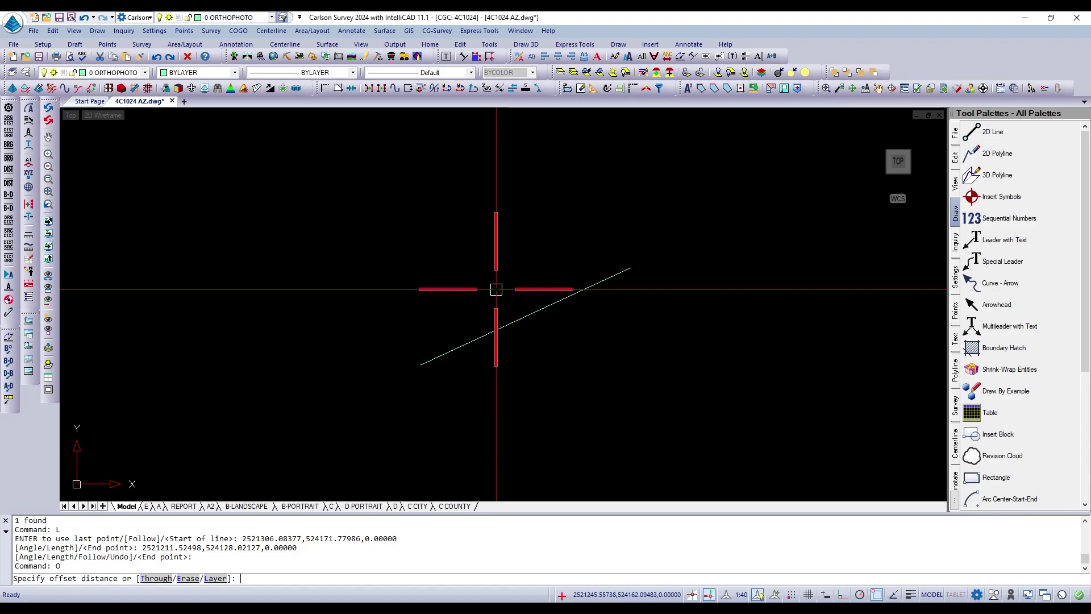
{"action": "type", "text": "10"}
{"action": "key", "text": "Return"}
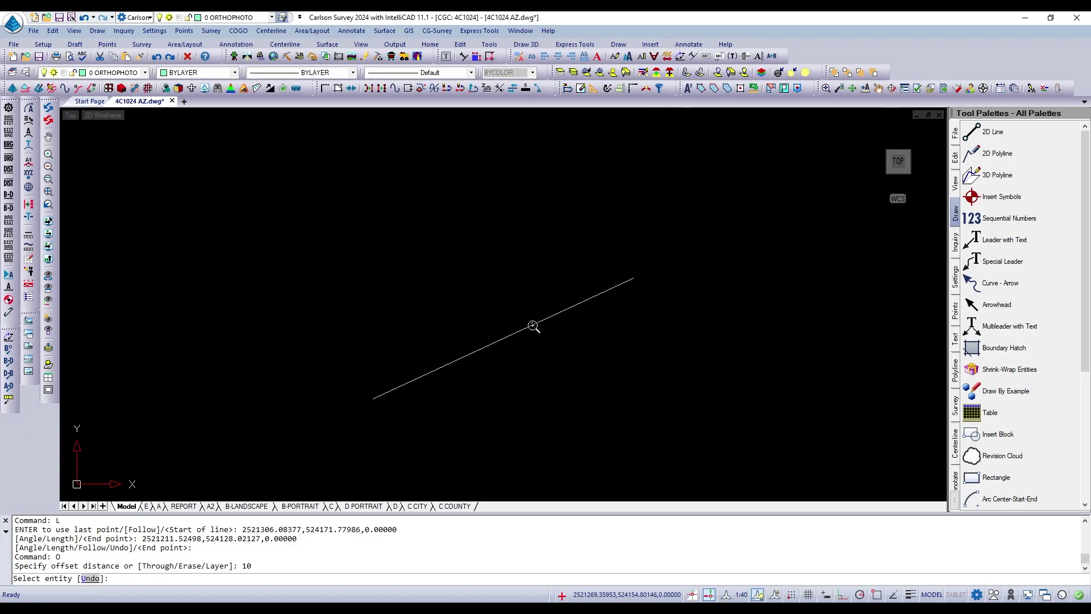
{"action": "left_click", "coordinate": [505, 340]}
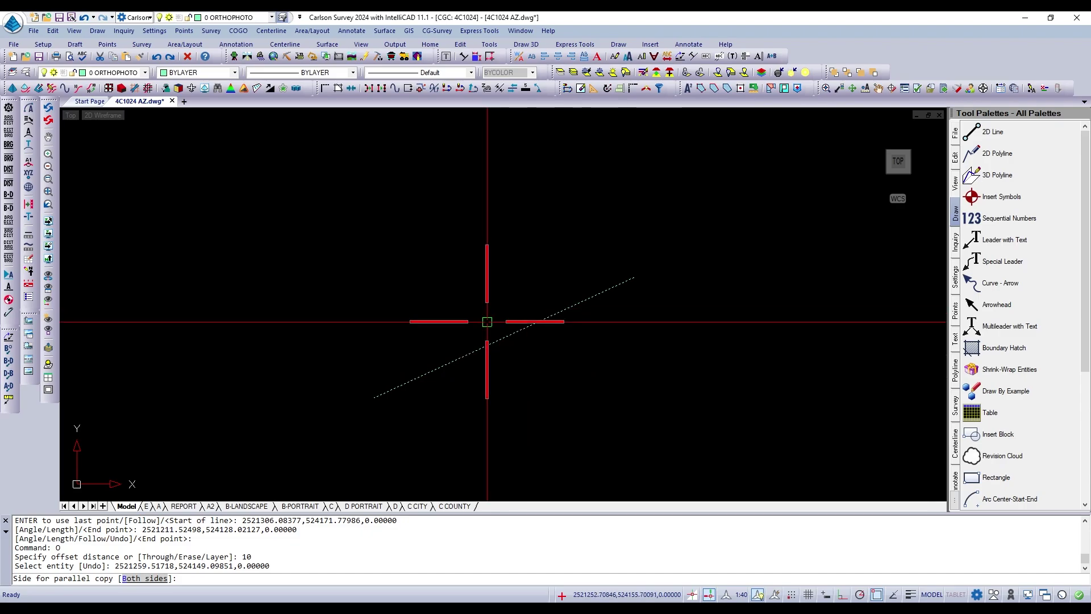
{"action": "scroll", "coordinate": [475, 269], "scroll_direction": "down", "scroll_amount": 2}
{"action": "scroll", "coordinate": [515, 314], "scroll_direction": "up", "scroll_amount": 1}
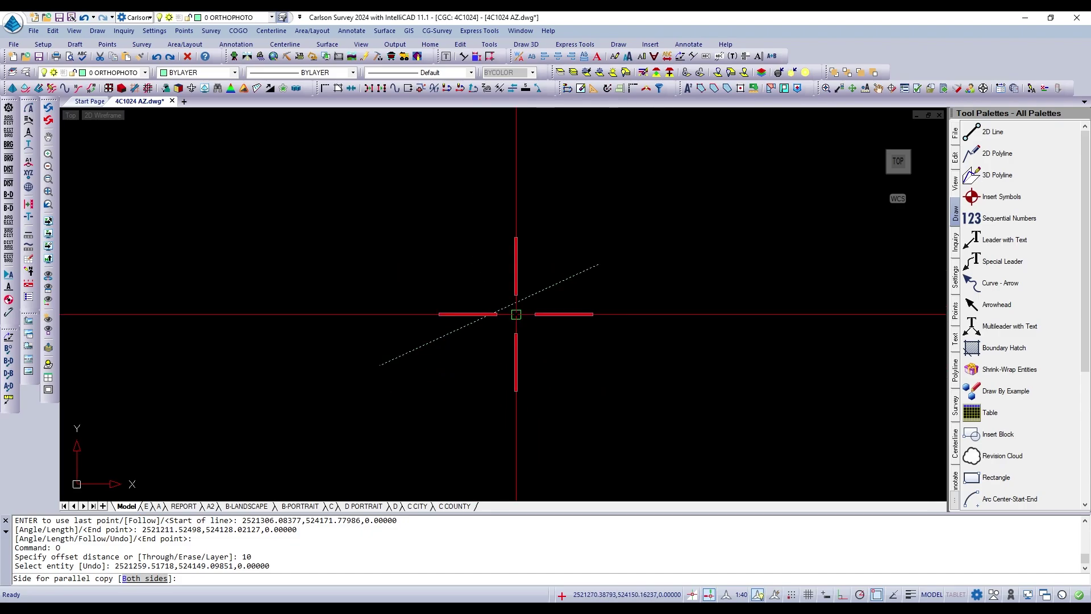
{"action": "left_click", "coordinate": [519, 339]}
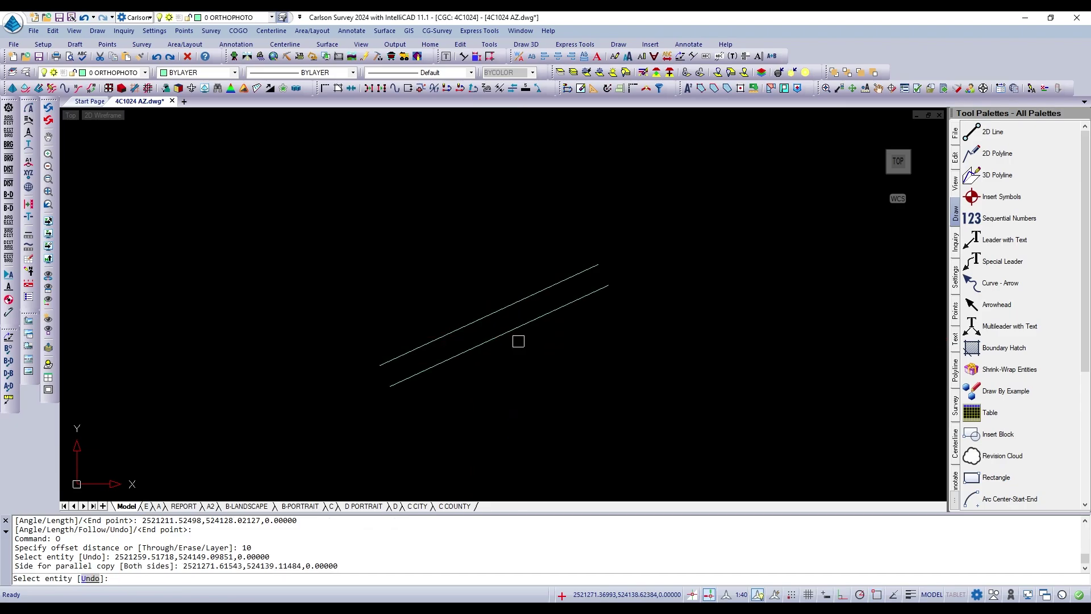
{"action": "key", "text": "Return"}
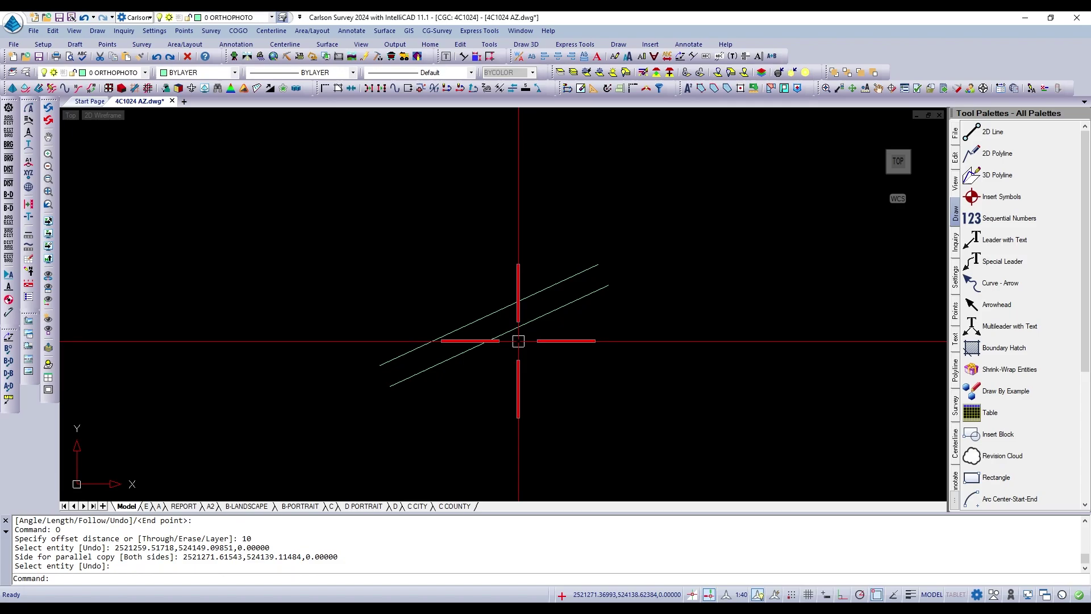
Offset each newest parallel line by 10 units to the southeast, adding four more copies.
{"action": "key", "text": "Return"}
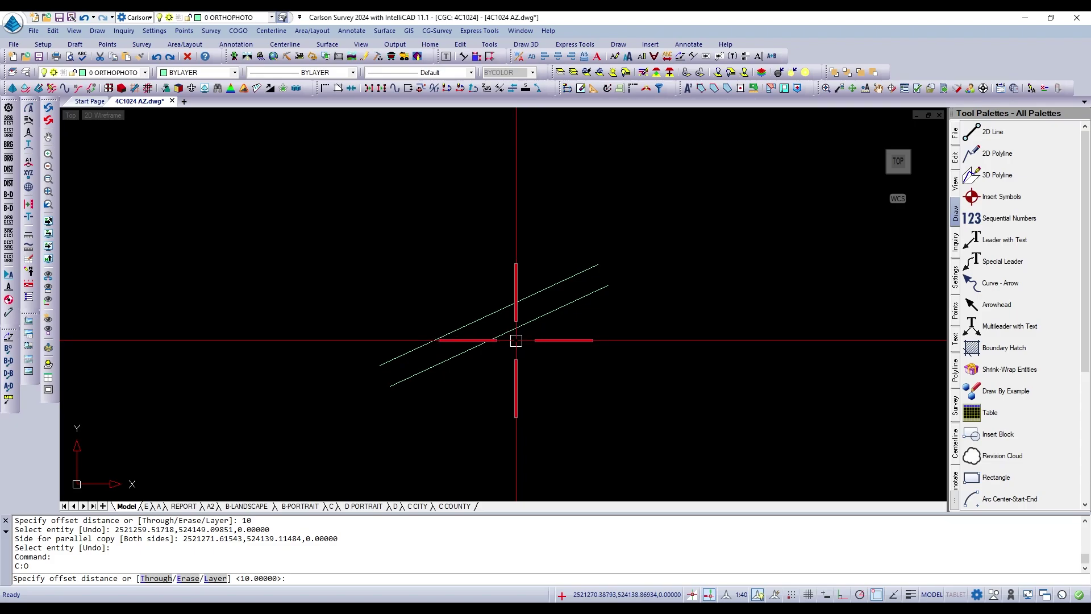
{"action": "key", "text": "Return"}
{"action": "left_click", "coordinate": [515, 329]}
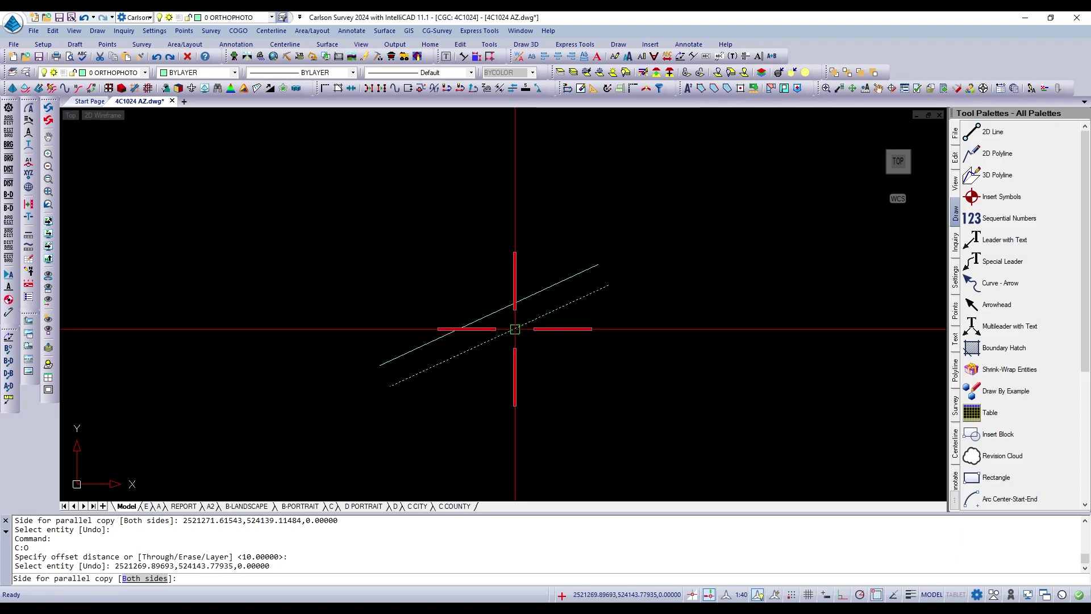
{"action": "left_click", "coordinate": [535, 374]}
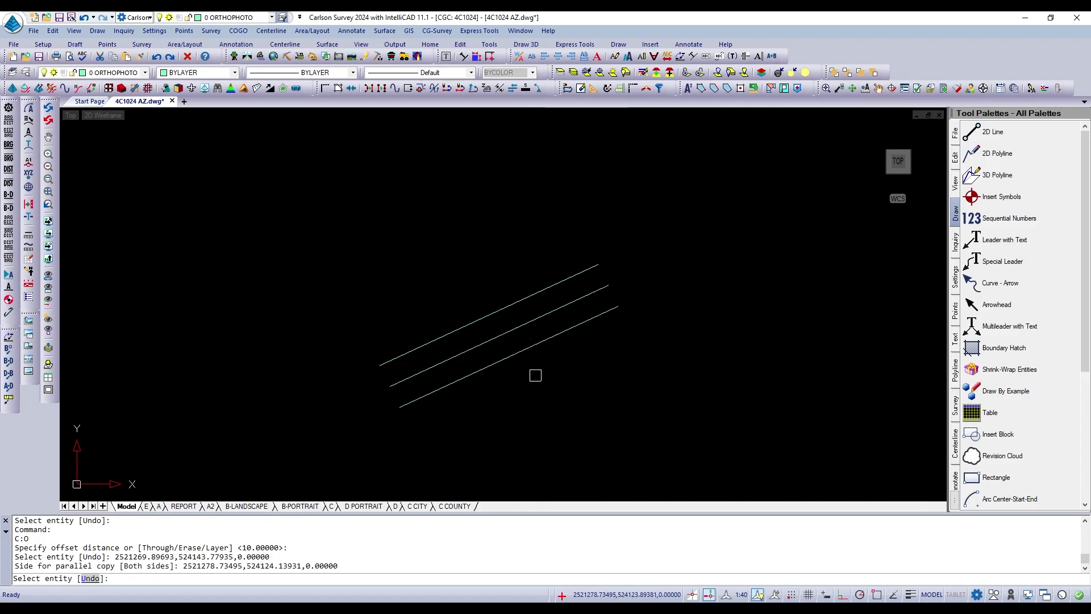
{"action": "left_click", "coordinate": [523, 351]}
{"action": "left_click", "coordinate": [533, 384]}
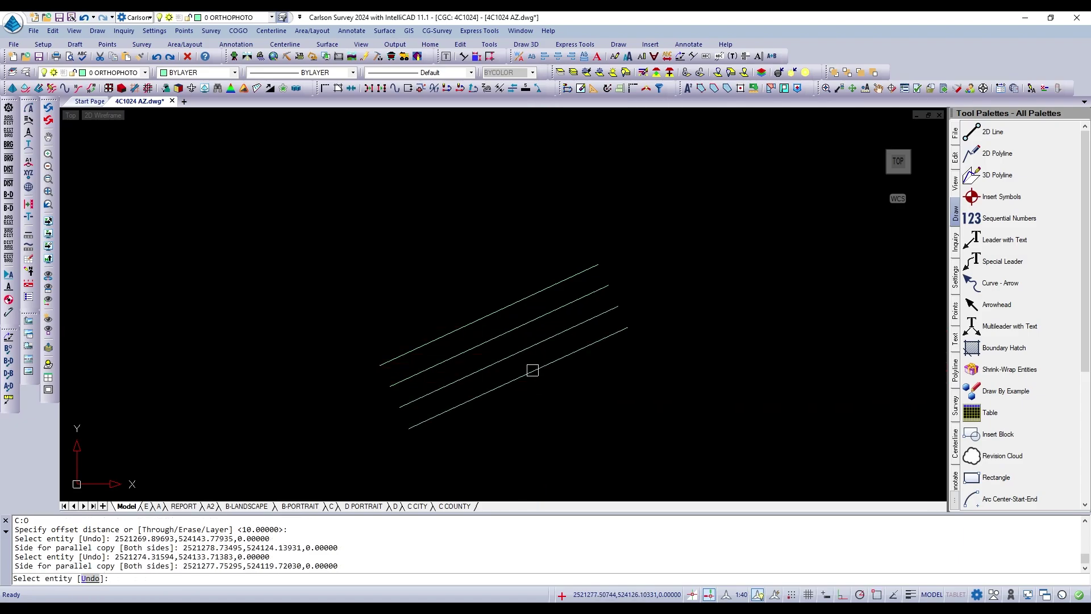
{"action": "left_click", "coordinate": [533, 370]}
{"action": "left_click", "coordinate": [544, 412]}
{"action": "left_click", "coordinate": [543, 392]}
{"action": "left_click", "coordinate": [555, 423]}
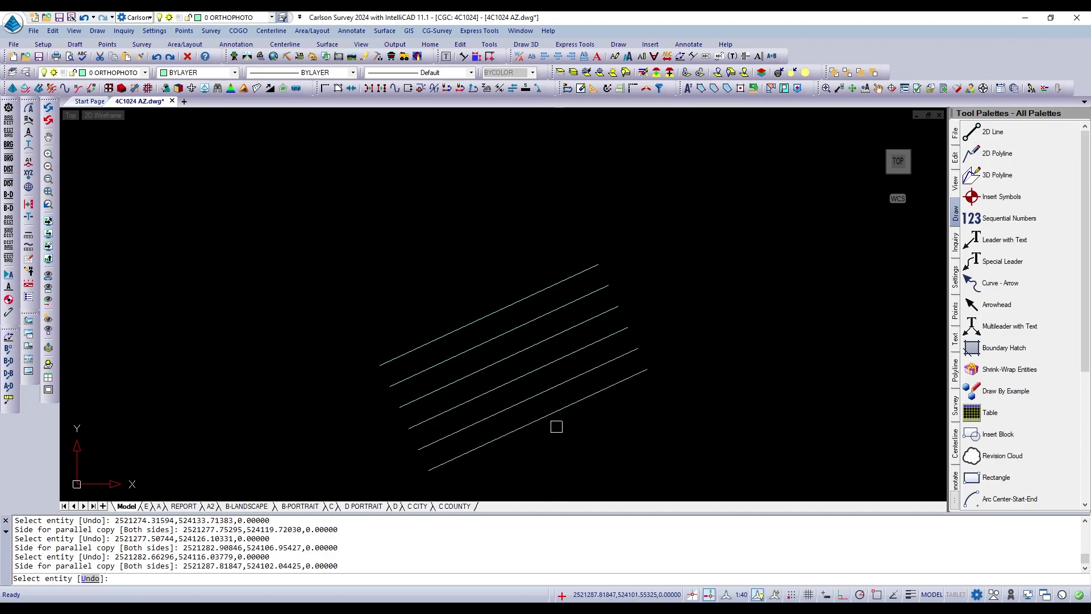
{"action": "key", "text": "Return"}
Erase all six parallel sloping lines with a crossing selection.
{"action": "scroll", "coordinate": [556, 355], "scroll_direction": "down", "scroll_amount": 3}
{"action": "scroll", "coordinate": [554, 353], "scroll_direction": "up", "scroll_amount": 2}
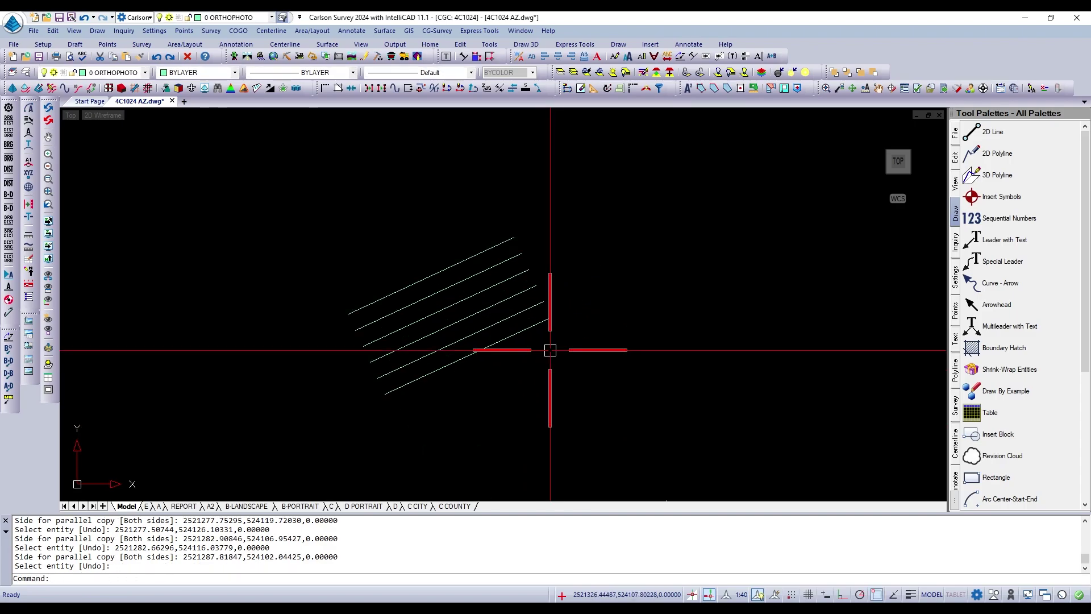
{"action": "scroll", "coordinate": [550, 349], "scroll_direction": "down", "scroll_amount": 4}
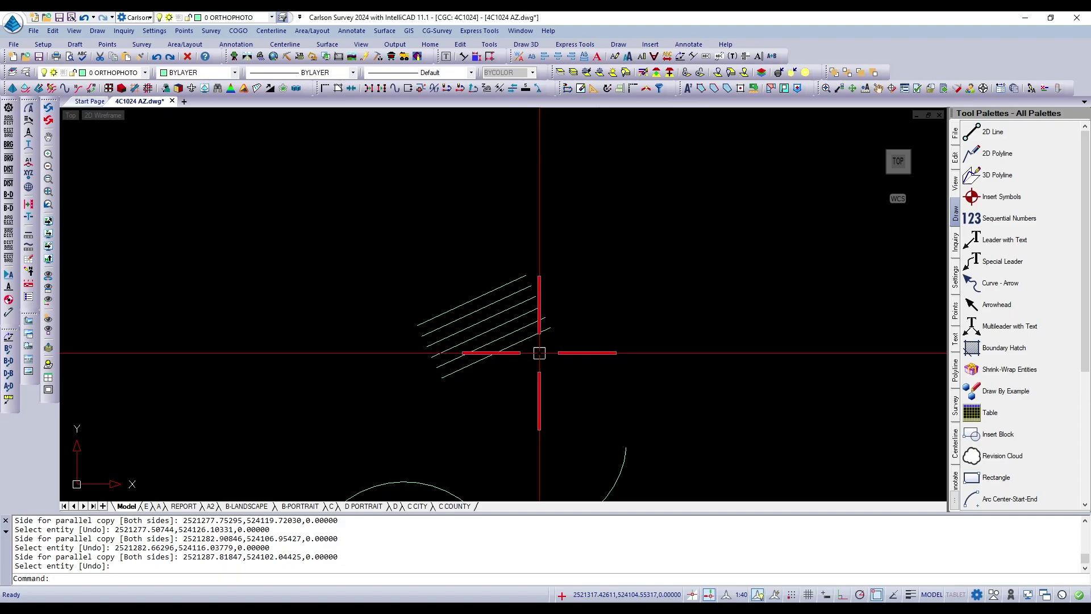
{"action": "scroll", "coordinate": [518, 335], "scroll_direction": "up", "scroll_amount": 5}
{"action": "scroll", "coordinate": [545, 372], "scroll_direction": "down", "scroll_amount": 3}
{"action": "scroll", "coordinate": [543, 367], "scroll_direction": "up", "scroll_amount": 3}
{"action": "key", "text": "Escape"}
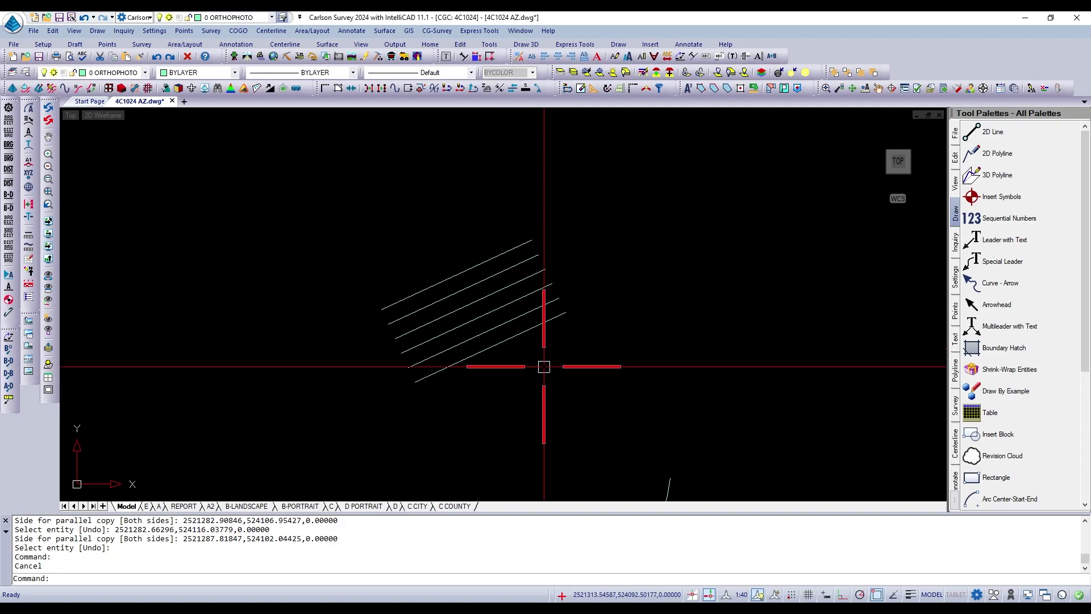
{"action": "type", "text": "E"}
{"action": "key", "text": "Return"}
{"action": "left_click", "coordinate": [560, 368]}
{"action": "left_click", "coordinate": [431, 236]}
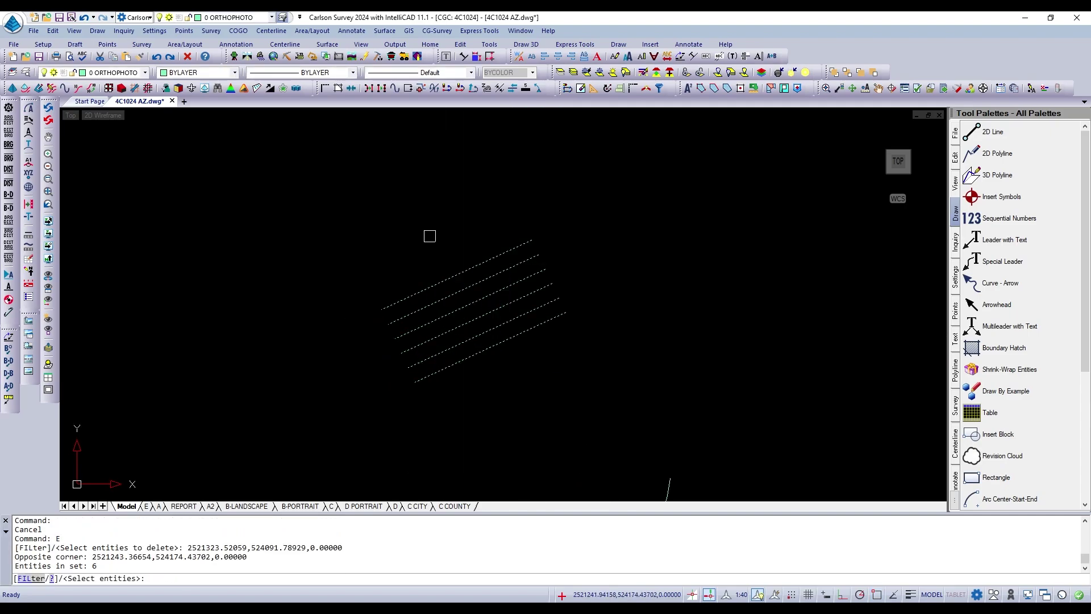
{"action": "scroll", "coordinate": [455, 279], "scroll_direction": "down", "scroll_amount": 5}
{"action": "key", "text": "Return"}
Erase the two arcs of the S-curve west of the orthophoto.
{"action": "left_click", "coordinate": [487, 330]}
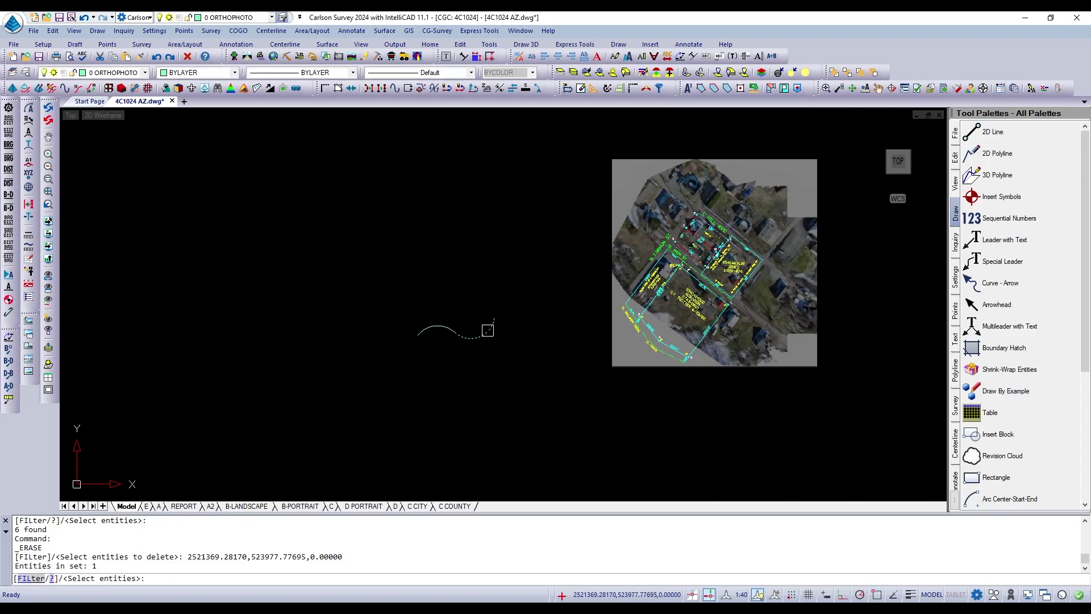
{"action": "left_click", "coordinate": [447, 322]}
{"action": "key", "text": "Return"}
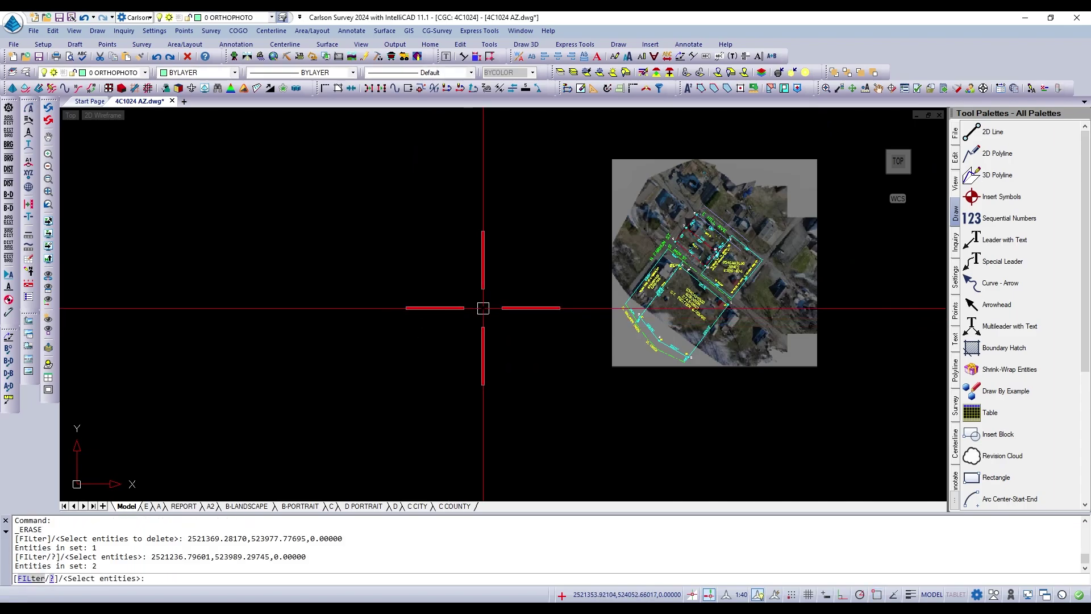
{"action": "scroll", "coordinate": [489, 303], "scroll_direction": "up", "scroll_amount": 2}
{"action": "scroll", "coordinate": [480, 336], "scroll_direction": "down", "scroll_amount": 2}
{"action": "scroll", "coordinate": [480, 335], "scroll_direction": "up", "scroll_amount": 2}
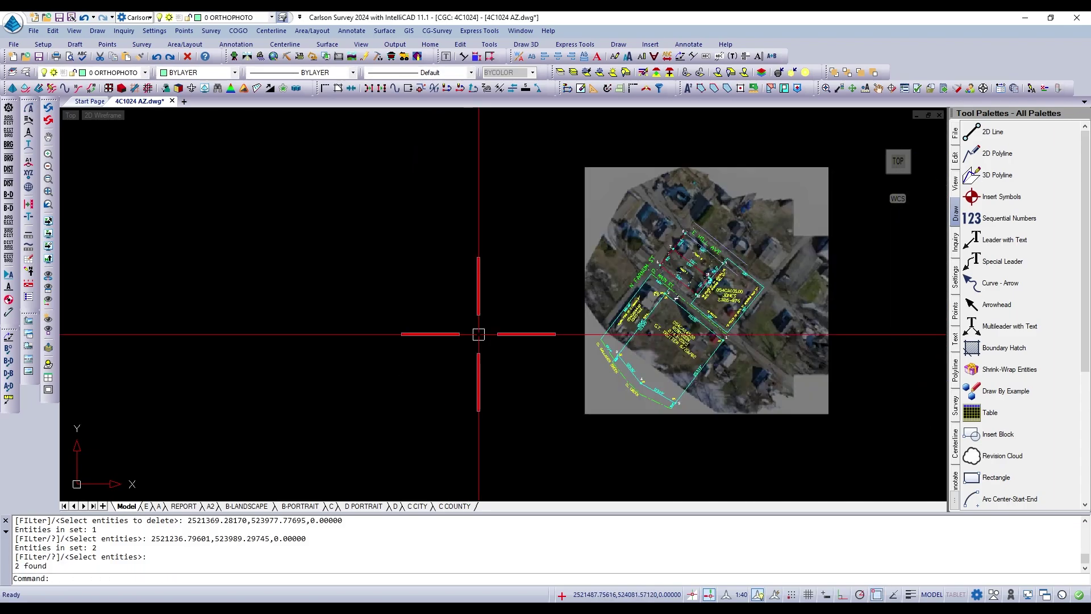
{"action": "scroll", "coordinate": [480, 338], "scroll_direction": "down", "scroll_amount": 2}
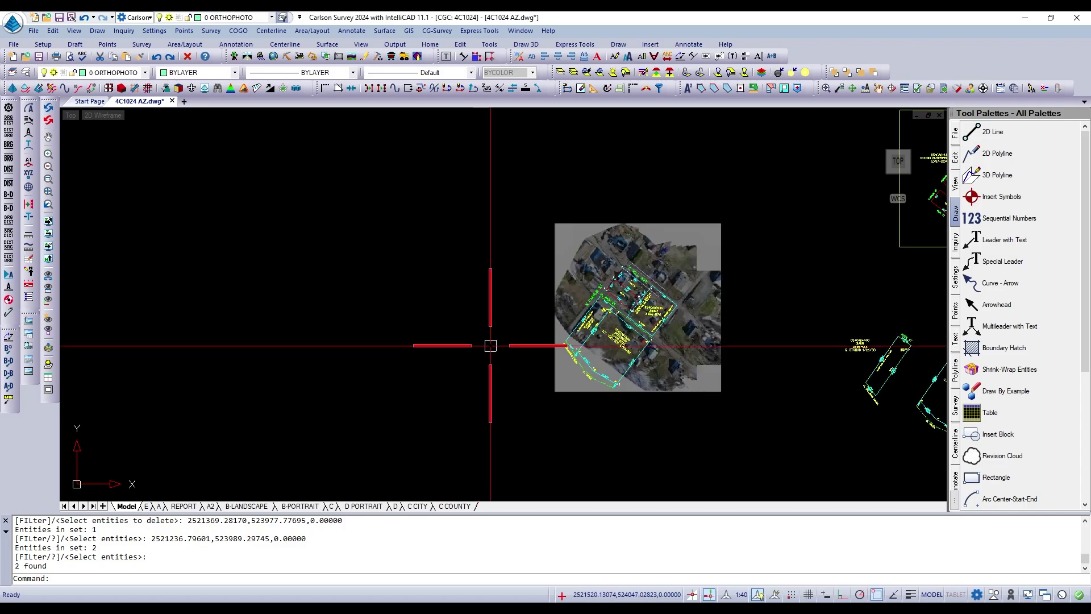
{"action": "scroll", "coordinate": [443, 336], "scroll_direction": "up", "scroll_amount": 2}
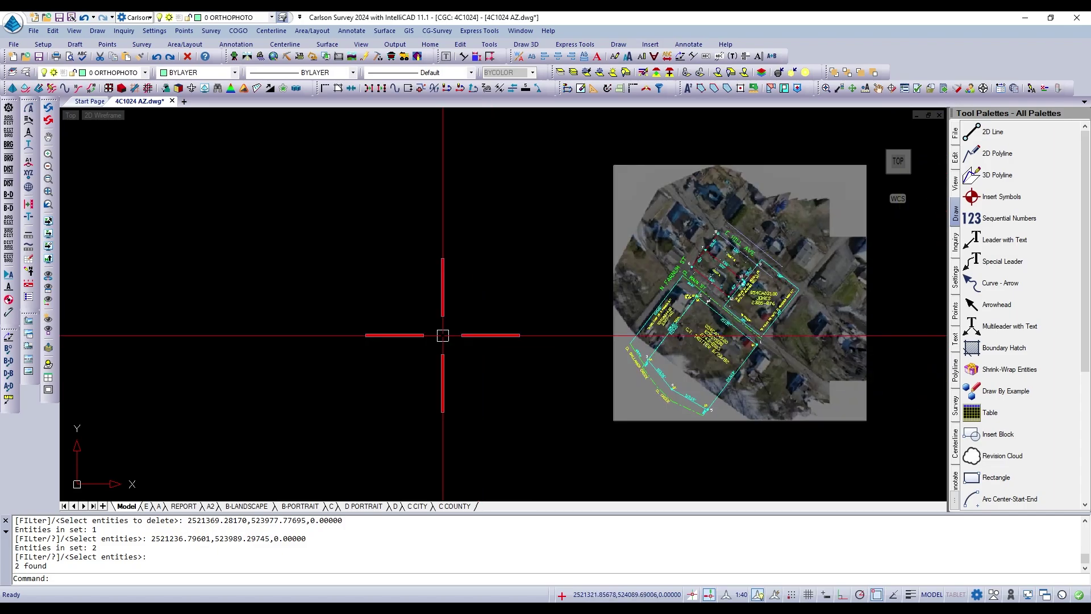
{"action": "scroll", "coordinate": [446, 331], "scroll_direction": "down", "scroll_amount": 2}
{"action": "scroll", "coordinate": [450, 326], "scroll_direction": "up", "scroll_amount": 1}
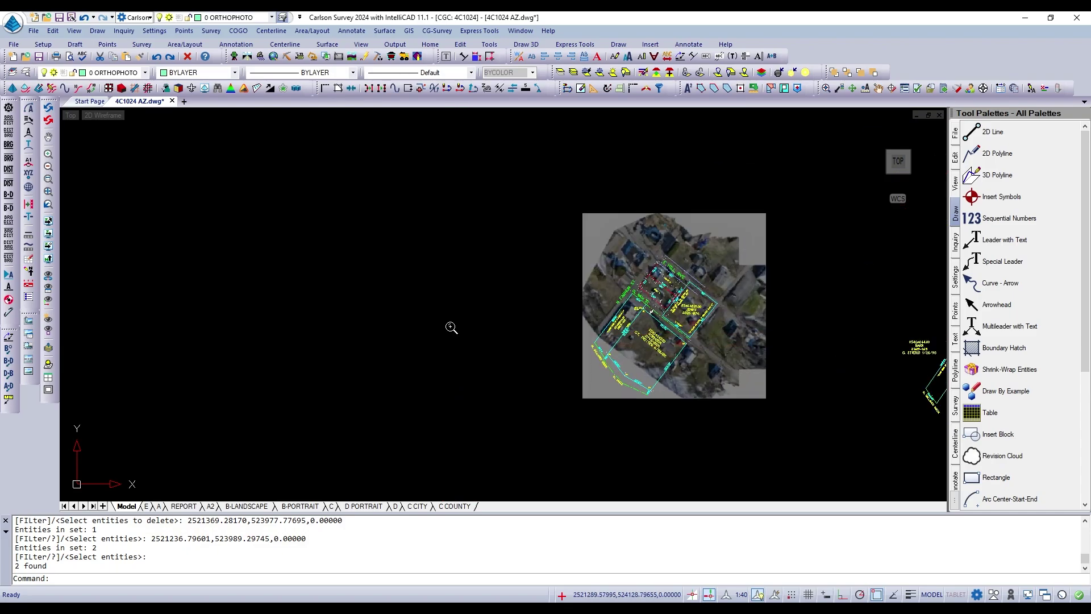
{"action": "type", "text": "c"}
{"action": "key", "text": "Return"}
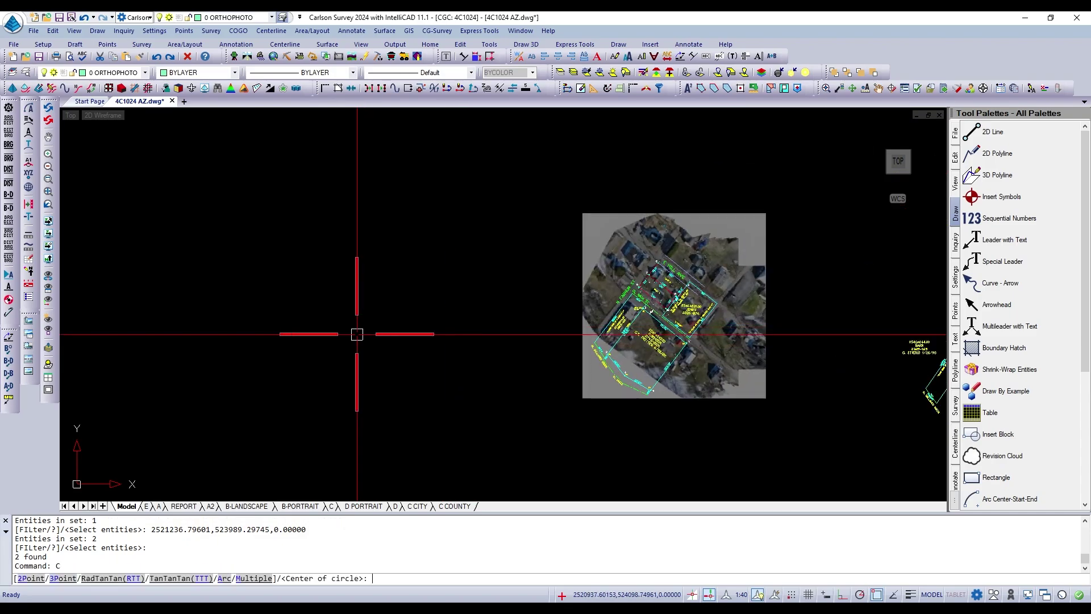
{"action": "key", "text": "Escape"}
Draw an upward-bulging three-point arc spanning about 490 units in the empty area west of the orthophoto.
{"action": "type", "text": "a"}
{"action": "key", "text": "Return"}
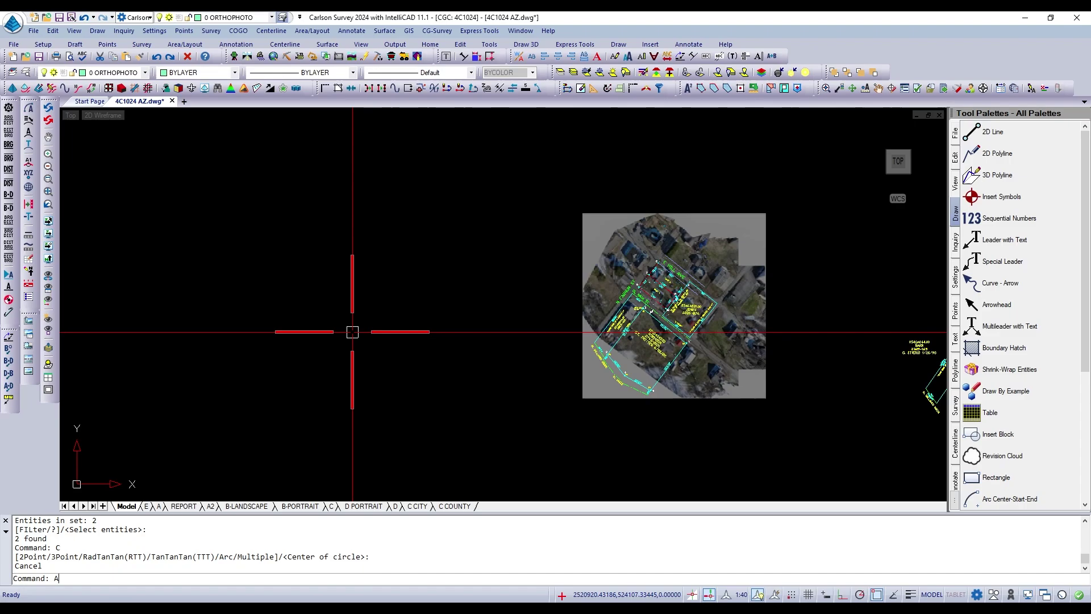
{"action": "left_click", "coordinate": [340, 340]}
{"action": "left_click", "coordinate": [414, 316]}
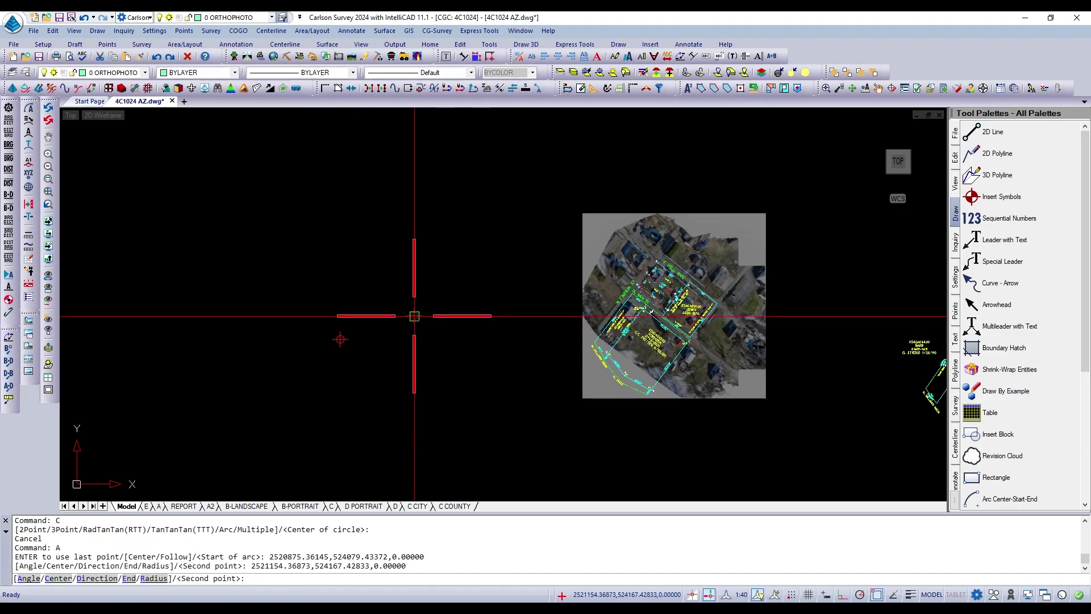
{"action": "left_click", "coordinate": [470, 350]}
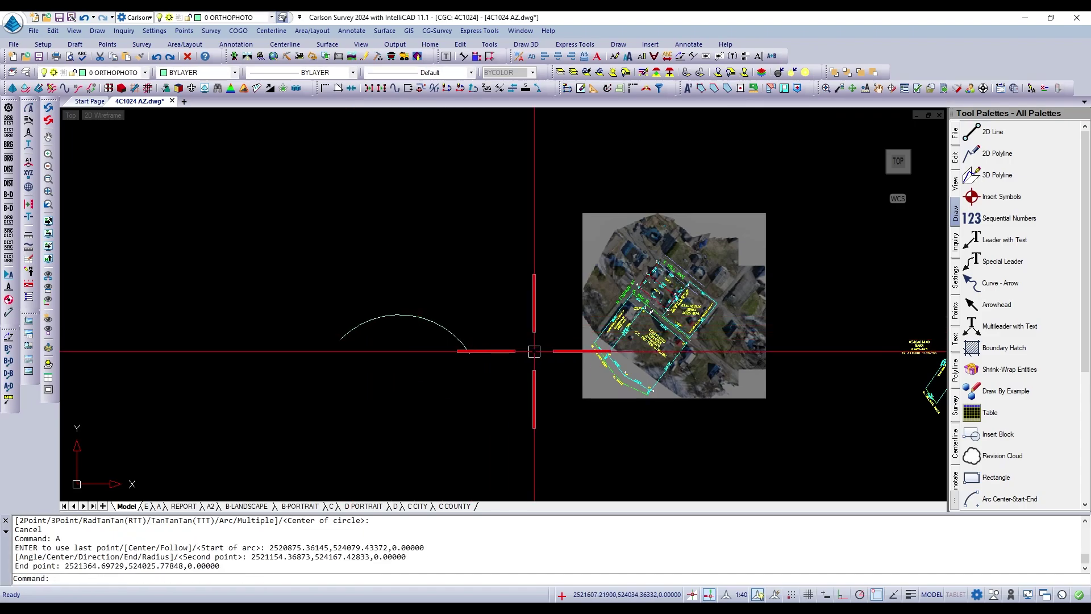
Draw a line from a free point east of the arc to the arc's upper side using a tangent snap.
{"action": "scroll", "coordinate": [534, 349], "scroll_direction": "up", "scroll_amount": 2}
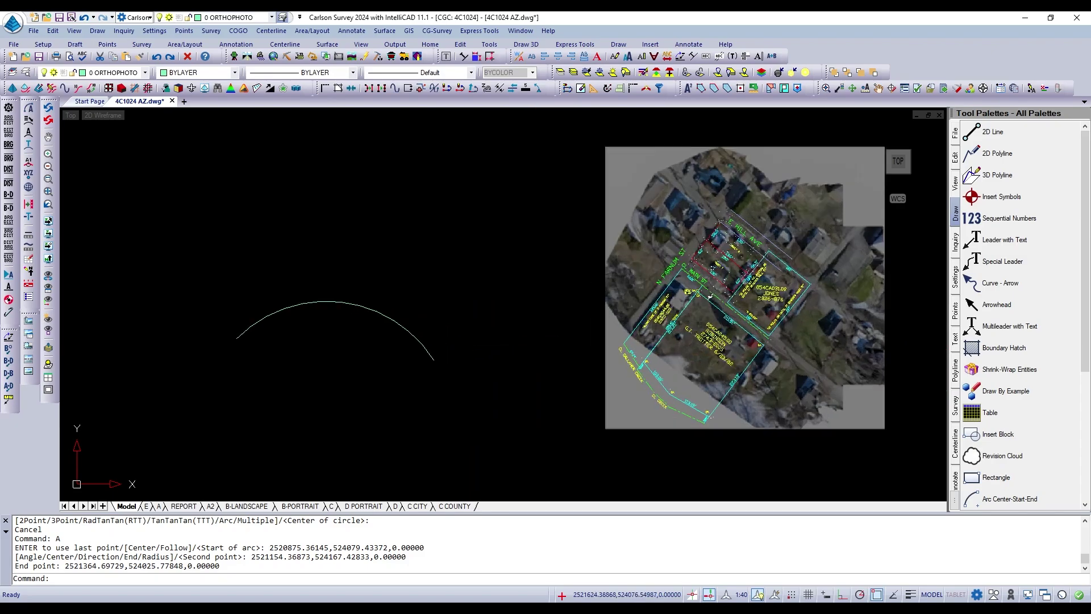
{"action": "type", "text": "l"}
{"action": "key", "text": "Return"}
{"action": "left_click", "coordinate": [538, 339]}
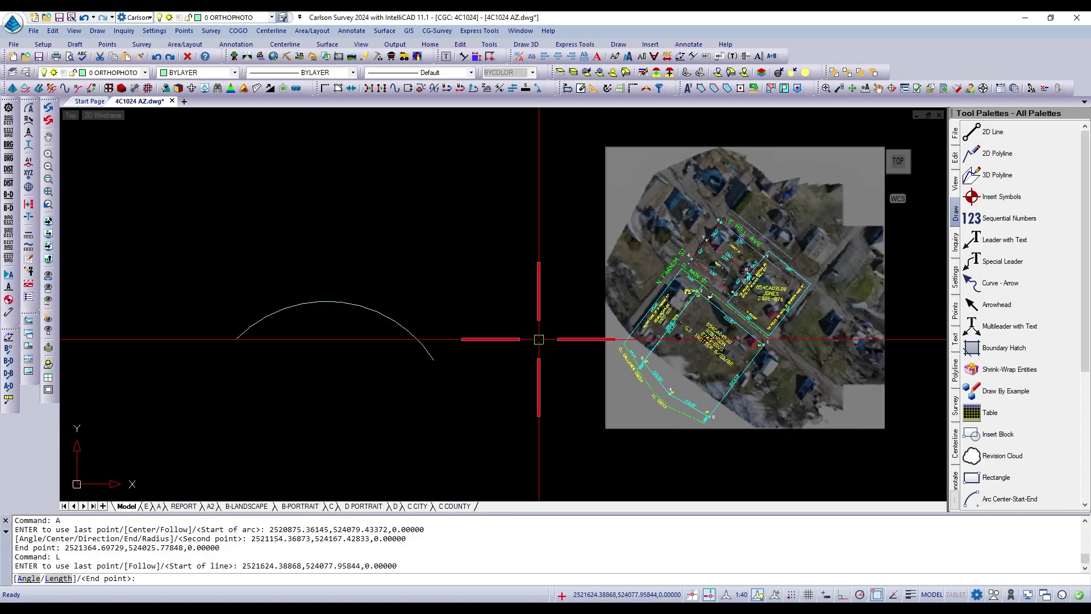
{"action": "right_click", "coordinate": [486, 296], "text": "shift"}
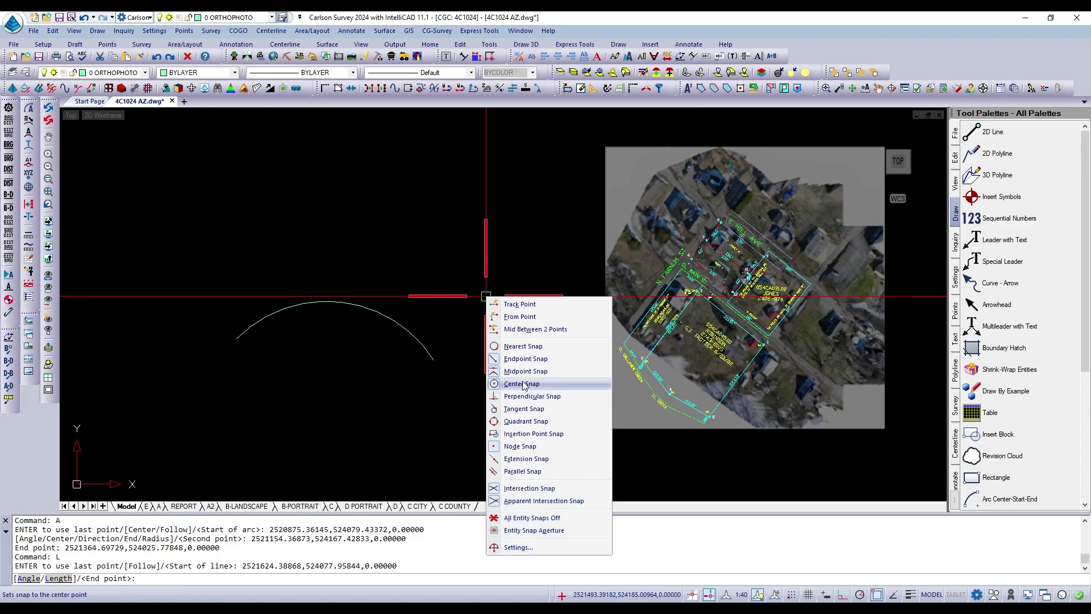
{"action": "left_click", "coordinate": [511, 410]}
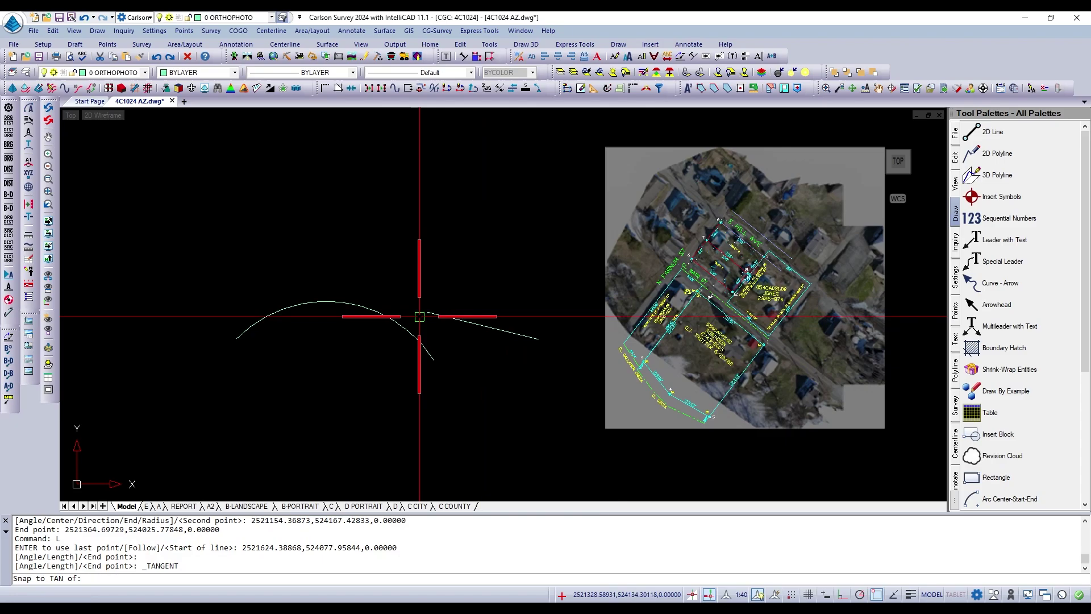
{"action": "left_click", "coordinate": [388, 315]}
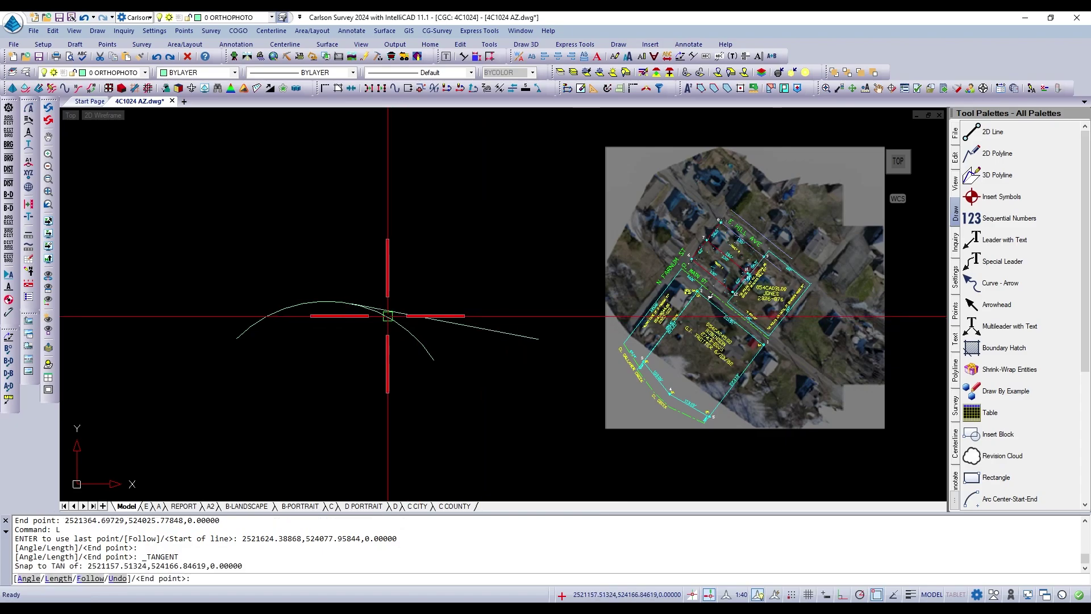
Draw a line from the arc's center to the tangent line using center and perpendicular snaps.
{"action": "key", "text": "Return"}
{"action": "scroll", "coordinate": [427, 316], "scroll_direction": "up", "scroll_amount": 3}
{"action": "scroll", "coordinate": [426, 316], "scroll_direction": "down", "scroll_amount": 3}
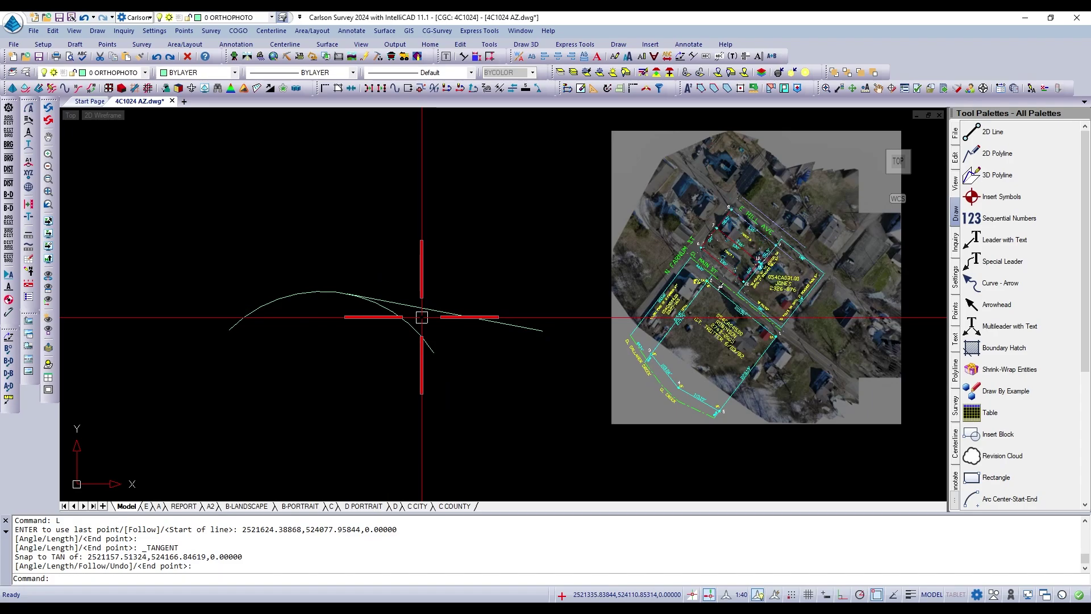
{"action": "scroll", "coordinate": [515, 312], "scroll_direction": "down", "scroll_amount": 2}
{"action": "scroll", "coordinate": [443, 313], "scroll_direction": "up", "scroll_amount": 2}
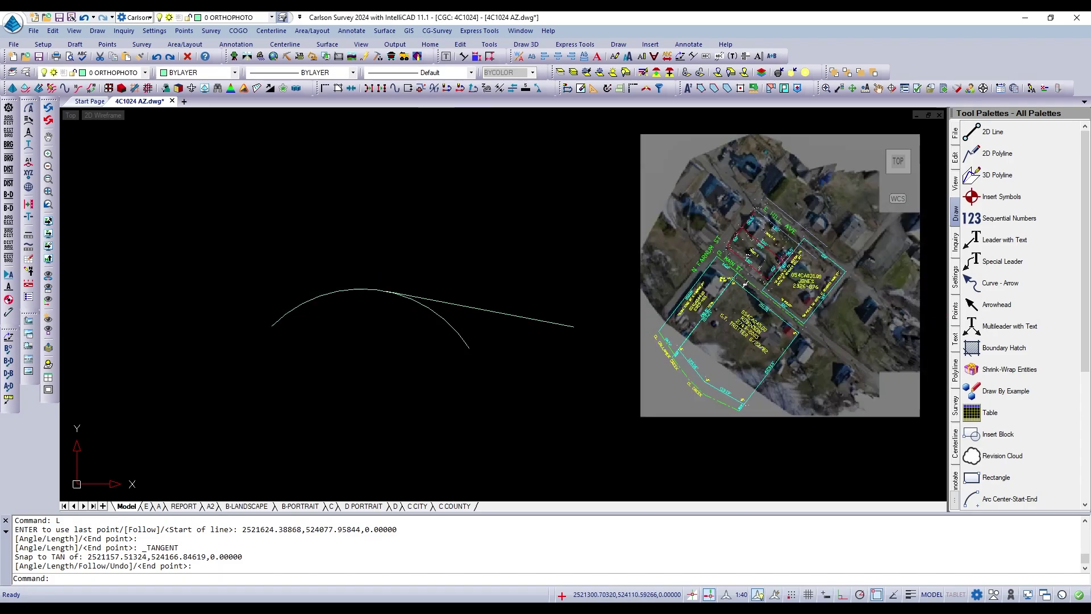
{"action": "scroll", "coordinate": [443, 313], "scroll_direction": "up", "scroll_amount": 2}
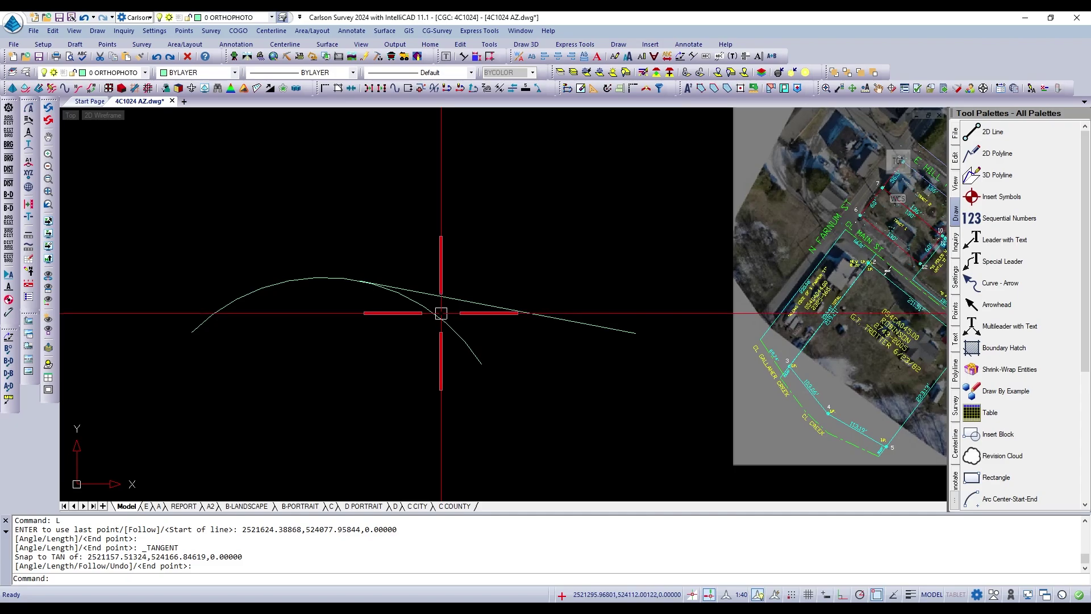
{"action": "type", "text": "l"}
{"action": "key", "text": "Return"}
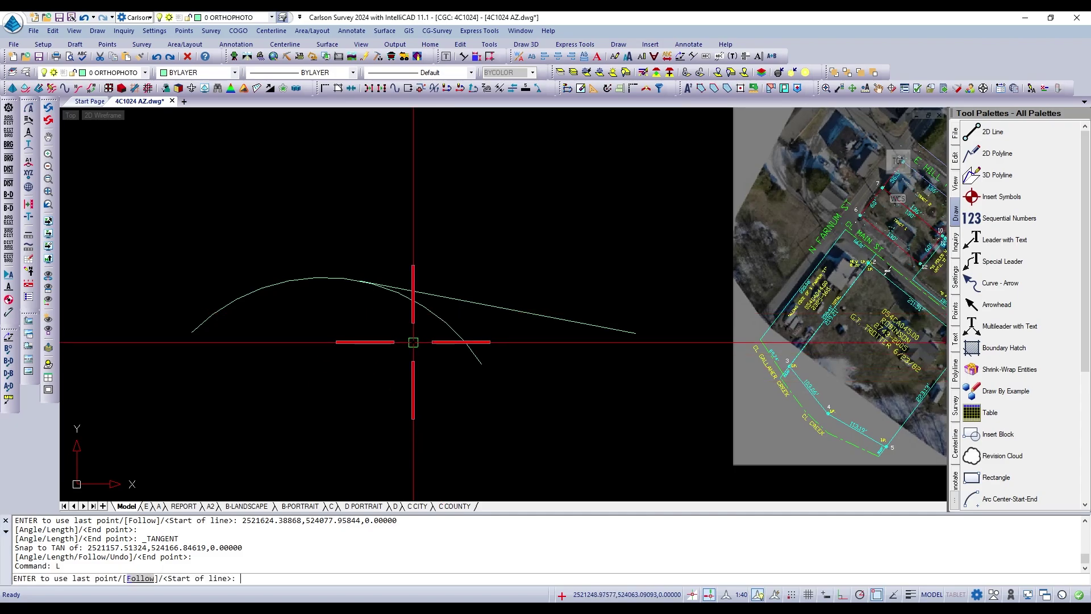
{"action": "right_click", "coordinate": [441, 304], "text": "shift"}
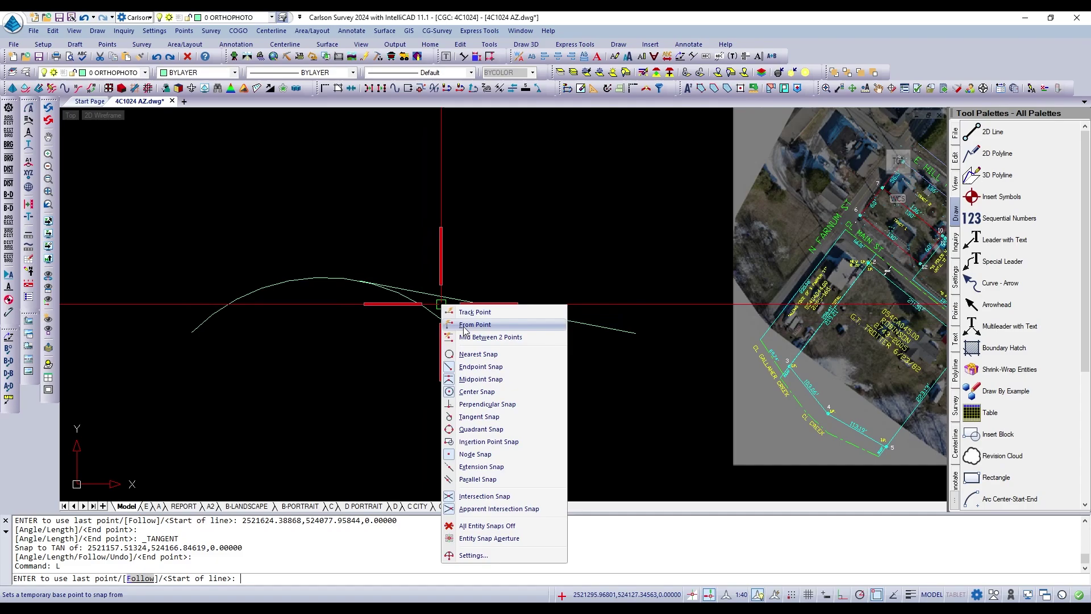
{"action": "left_click", "coordinate": [479, 392]}
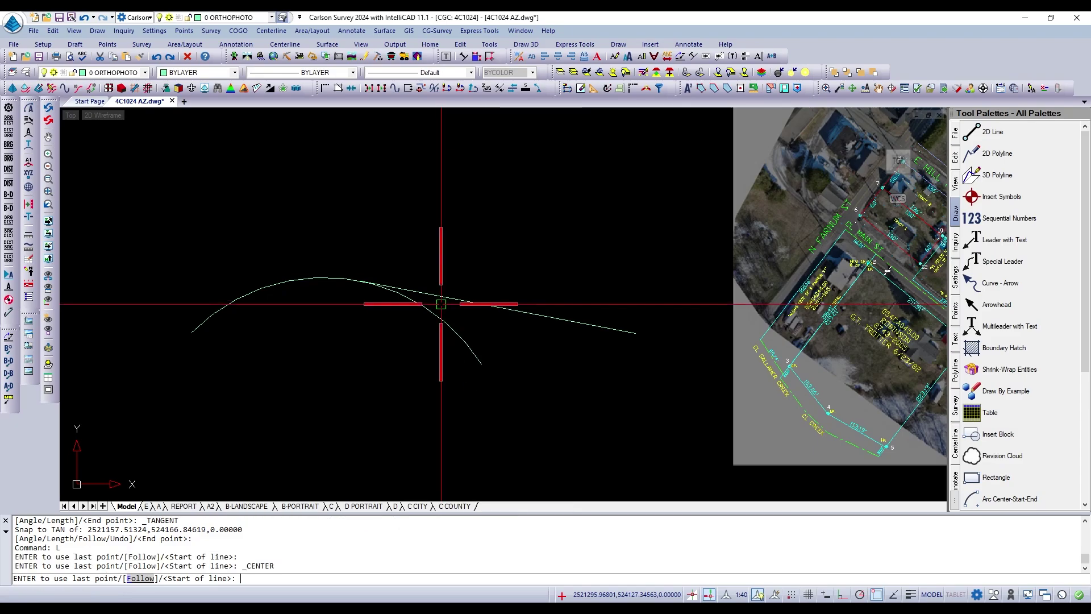
{"action": "left_click", "coordinate": [462, 338]}
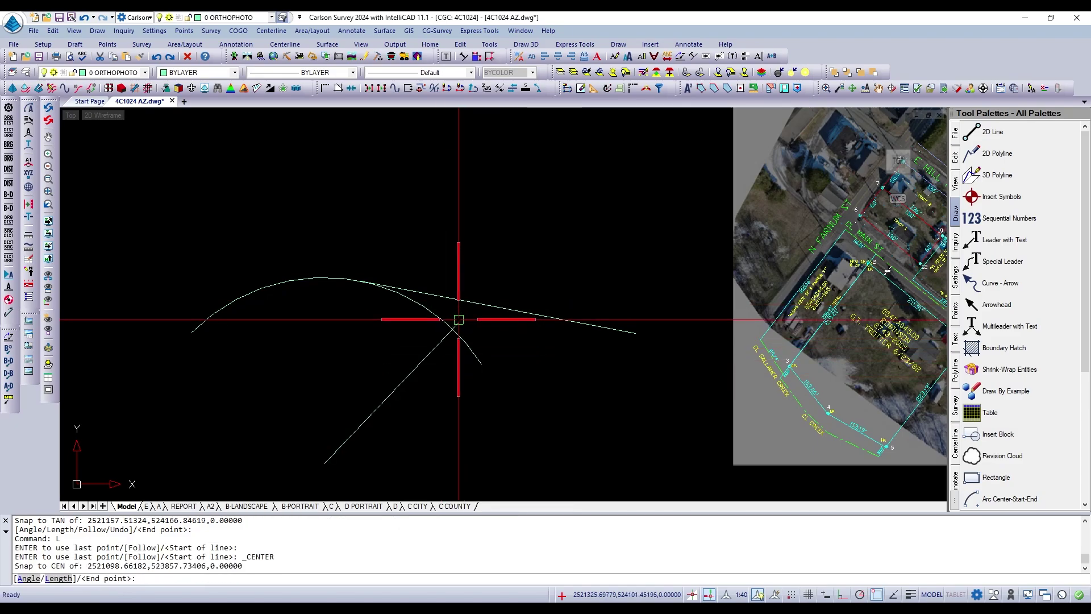
{"action": "right_click", "coordinate": [447, 257], "text": "shift"}
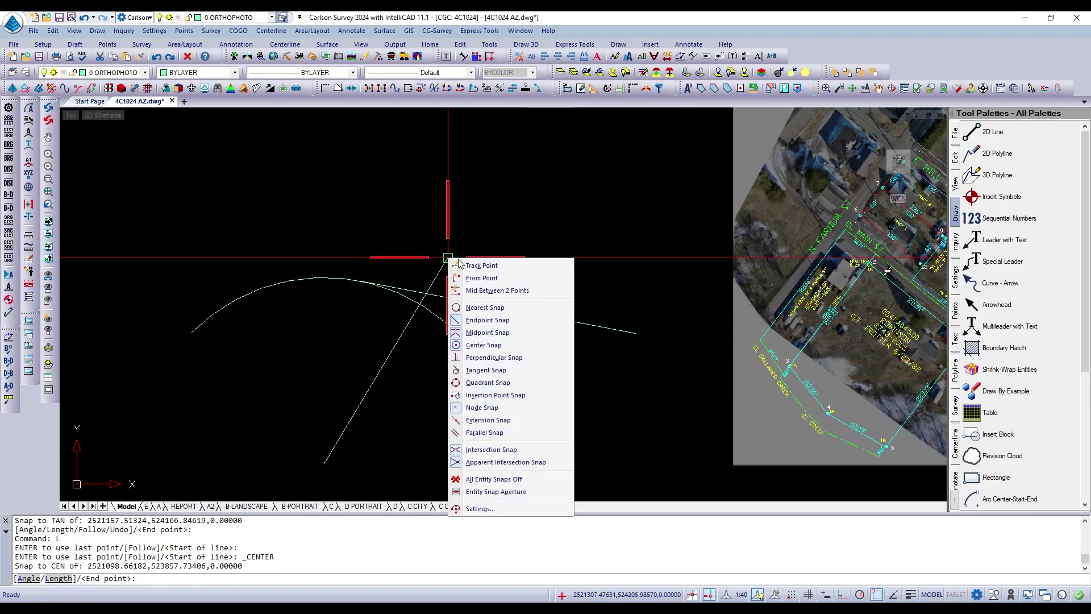
{"action": "left_click", "coordinate": [515, 355]}
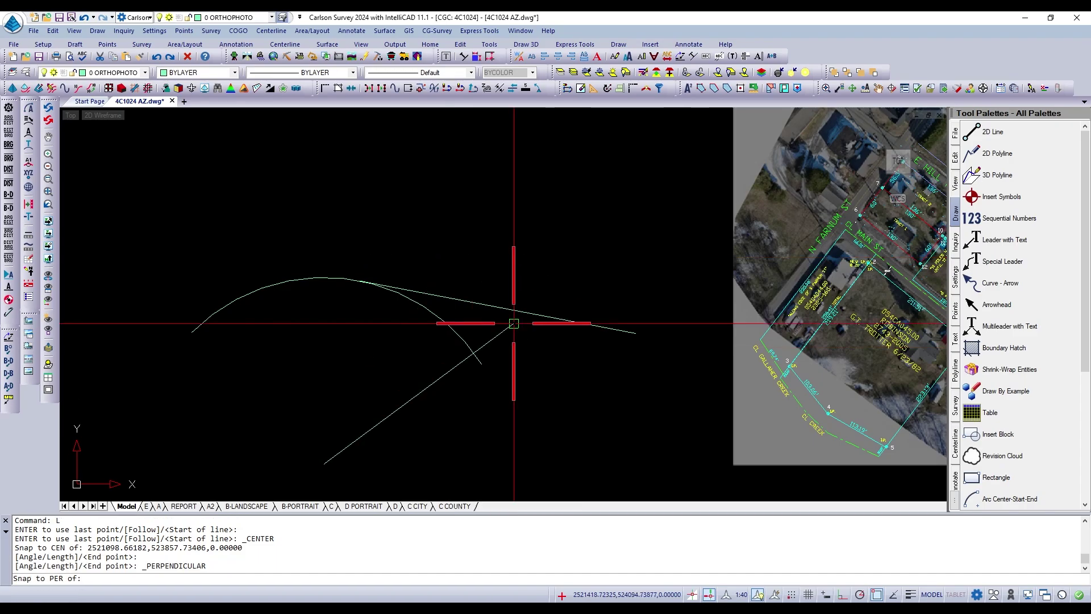
{"action": "left_click", "coordinate": [514, 301]}
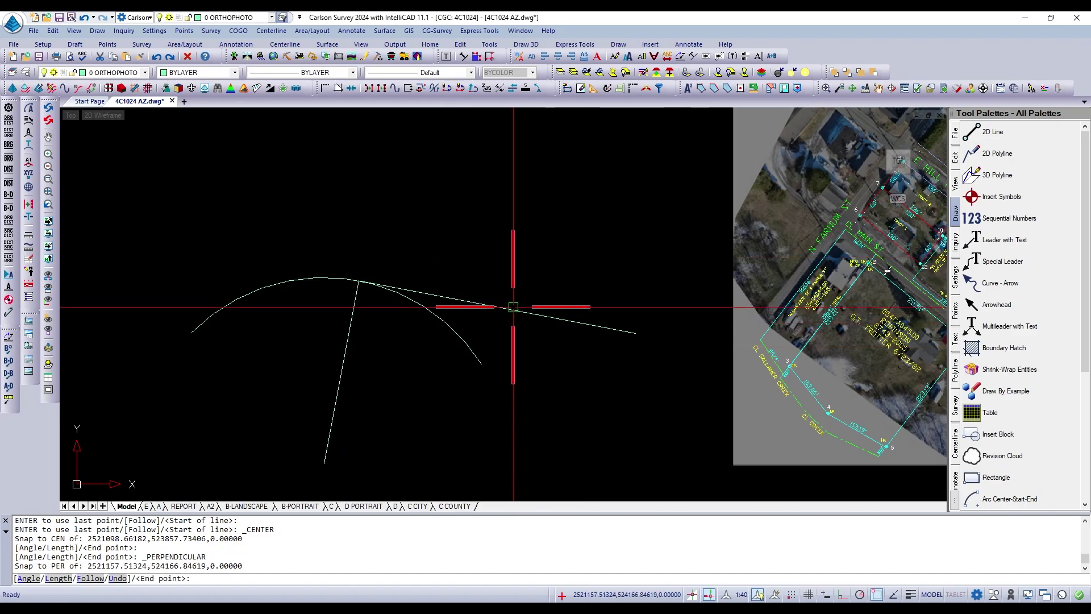
{"action": "key", "text": "Return"}
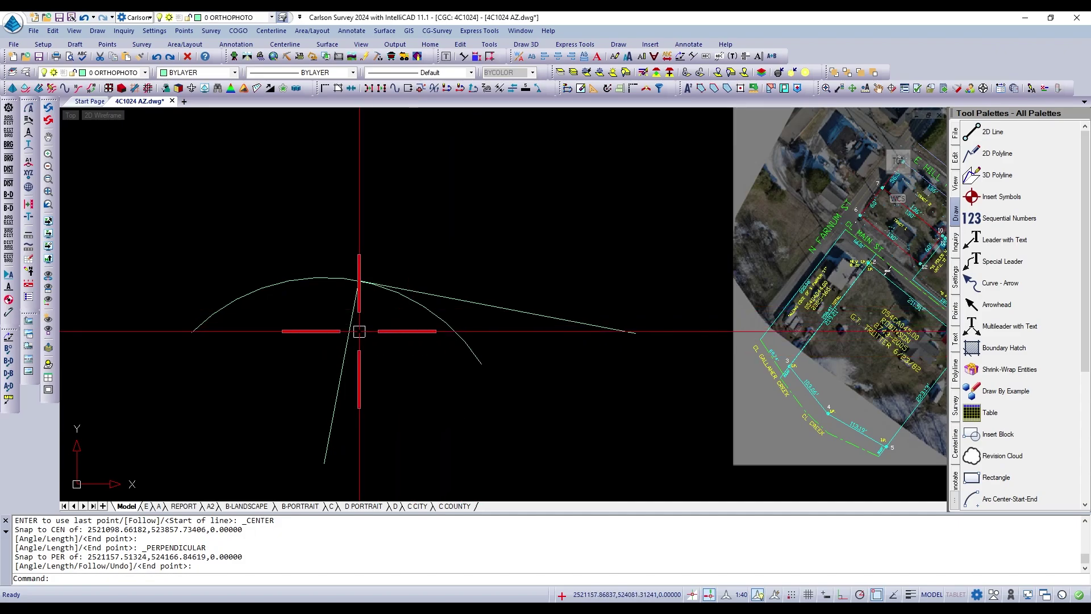
Examine how the arc, the tangent line and the line from the arc's center meet.
{"action": "scroll", "coordinate": [365, 285], "scroll_direction": "down", "scroll_amount": 2}
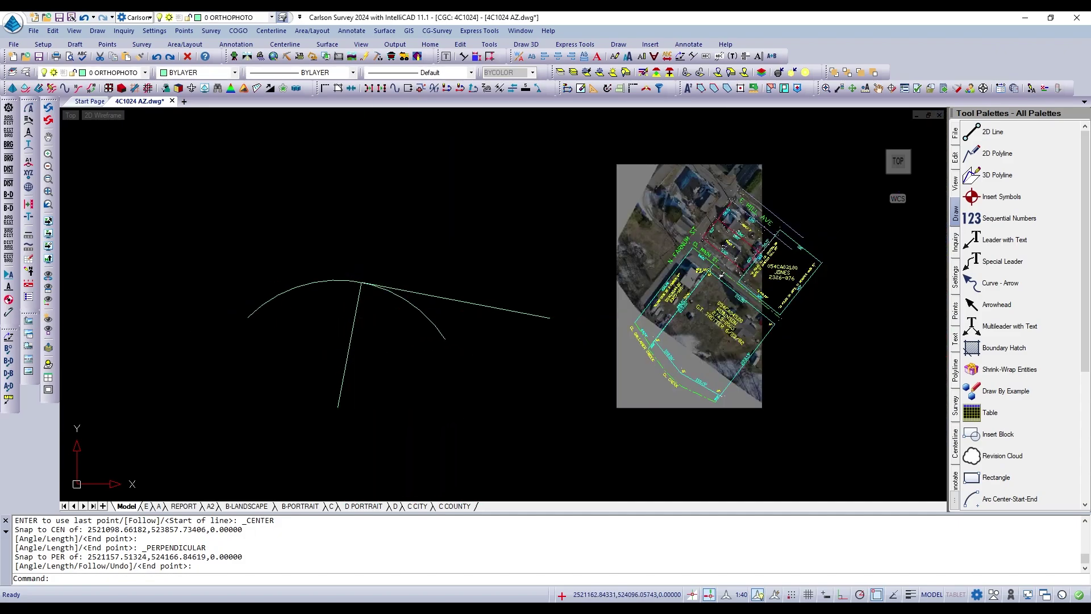
{"action": "scroll", "coordinate": [361, 305], "scroll_direction": "up", "scroll_amount": 2}
{"action": "scroll", "coordinate": [348, 360], "scroll_direction": "down", "scroll_amount": 4}
{"action": "scroll", "coordinate": [341, 419], "scroll_direction": "up", "scroll_amount": 4}
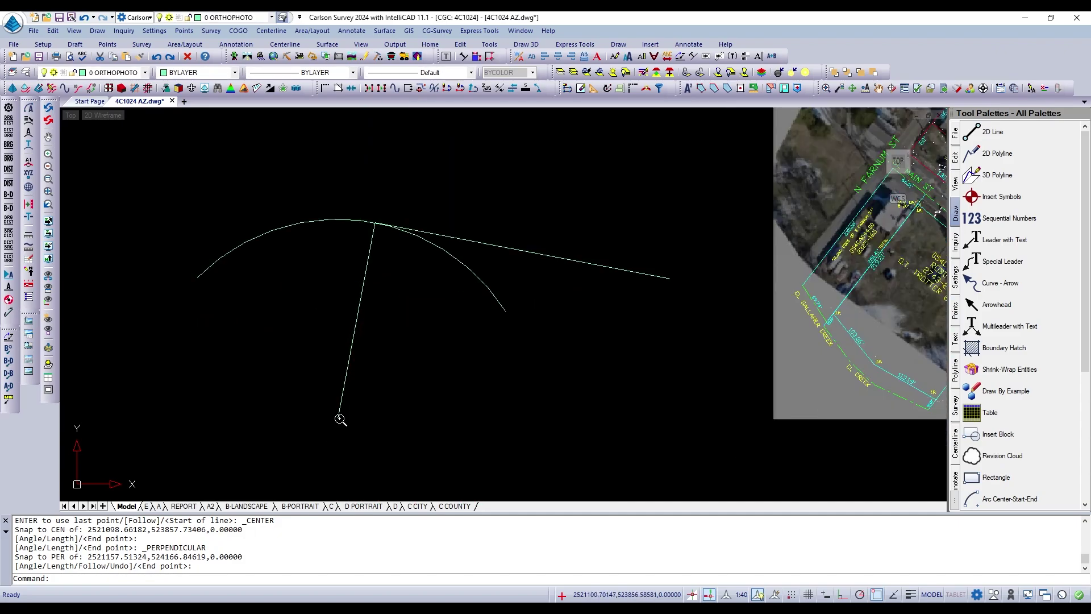
{"action": "scroll", "coordinate": [343, 414], "scroll_direction": "down", "scroll_amount": 2}
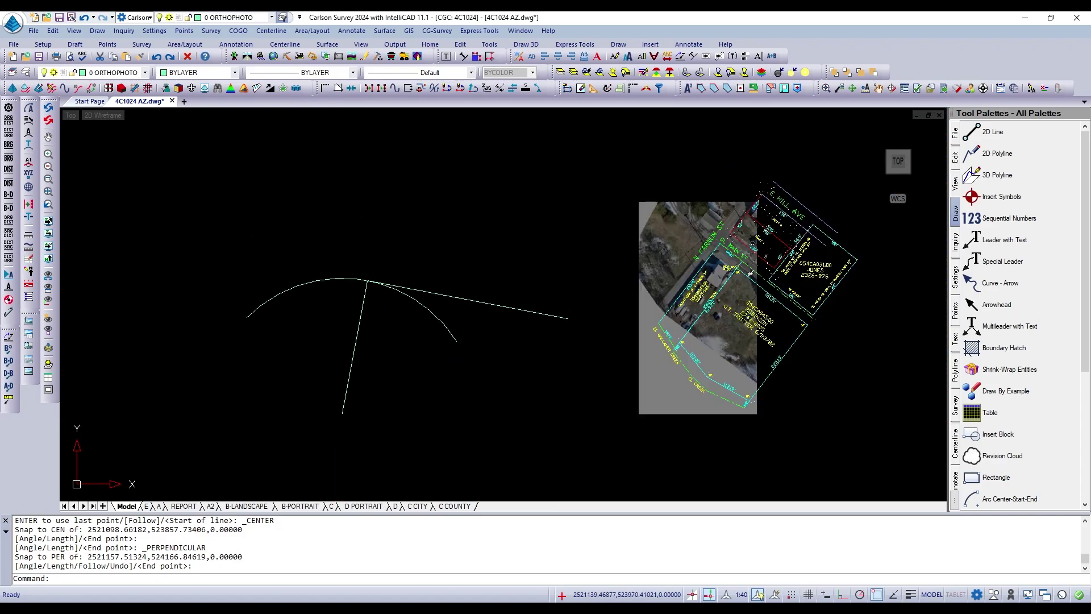
{"action": "scroll", "coordinate": [377, 310], "scroll_direction": "up", "scroll_amount": 3}
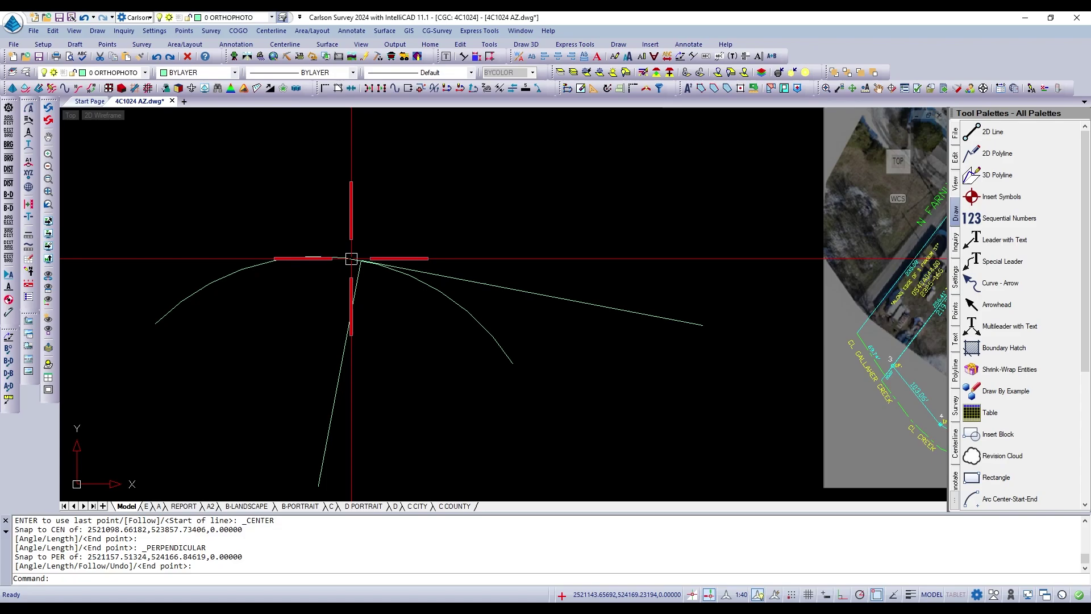
{"action": "key", "text": "Escape"}
{"action": "key", "text": "Escape"}
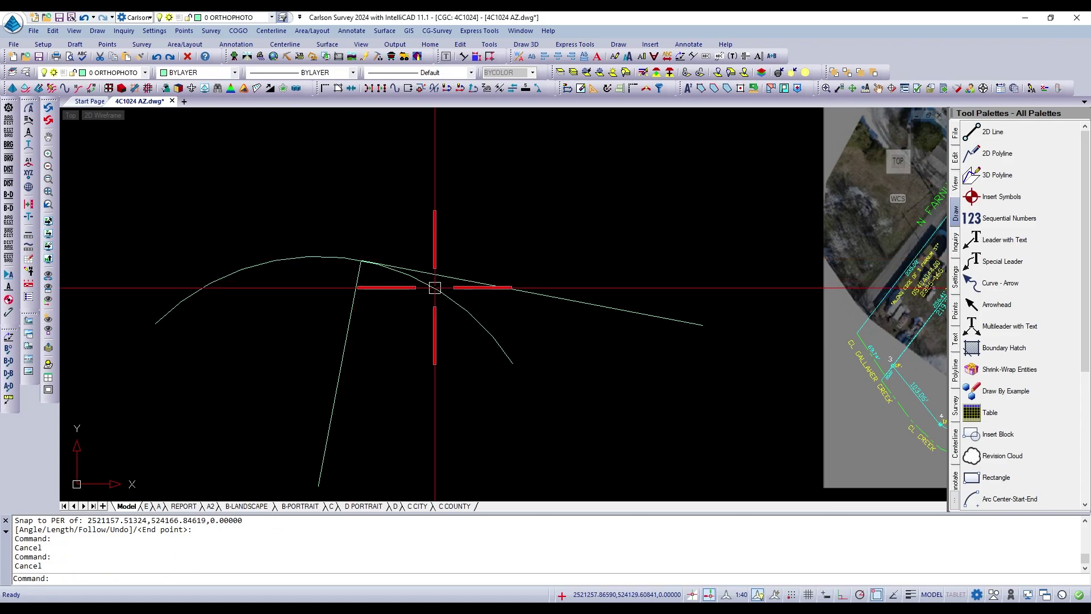
{"action": "left_click", "coordinate": [435, 287]}
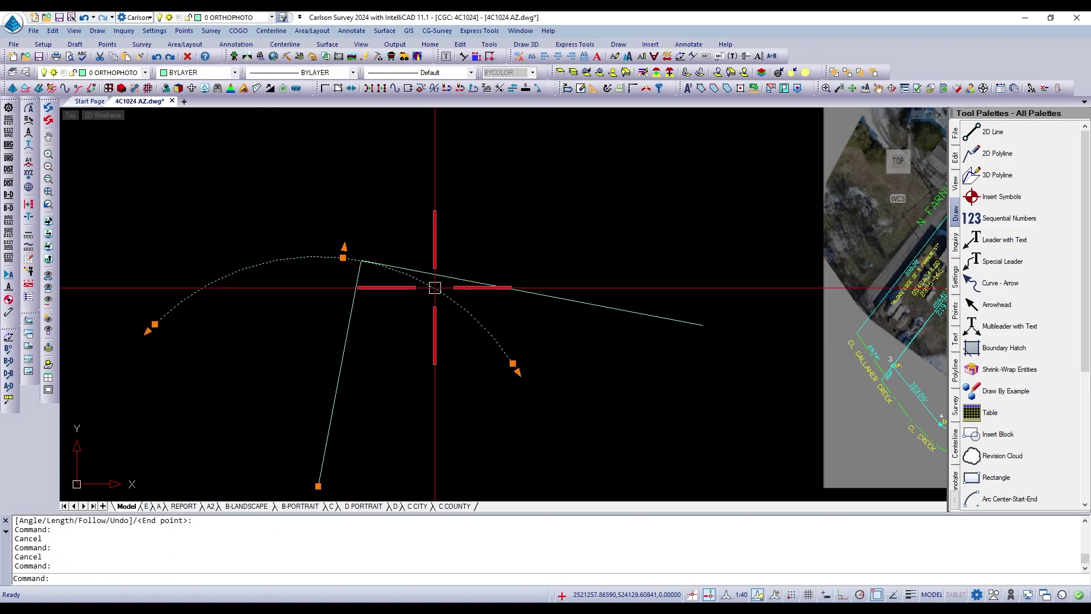
{"action": "key", "text": "Escape"}
{"action": "key", "text": "Escape"}
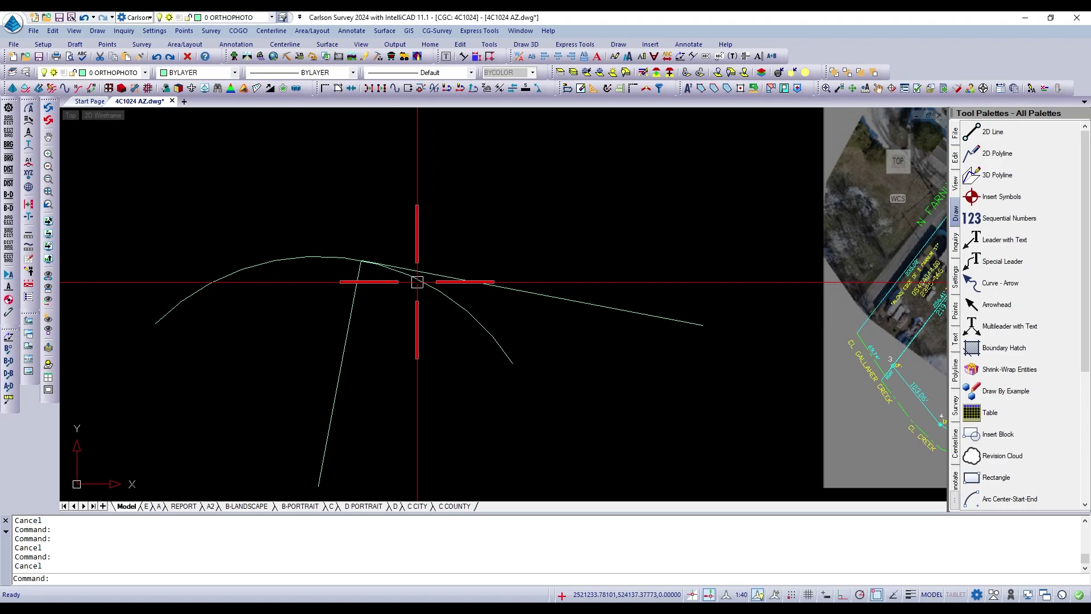
Trim off the arc's portion east of the tangent point, using the line from the arc's center as the cutting edge.
{"action": "type", "text": "TR"}
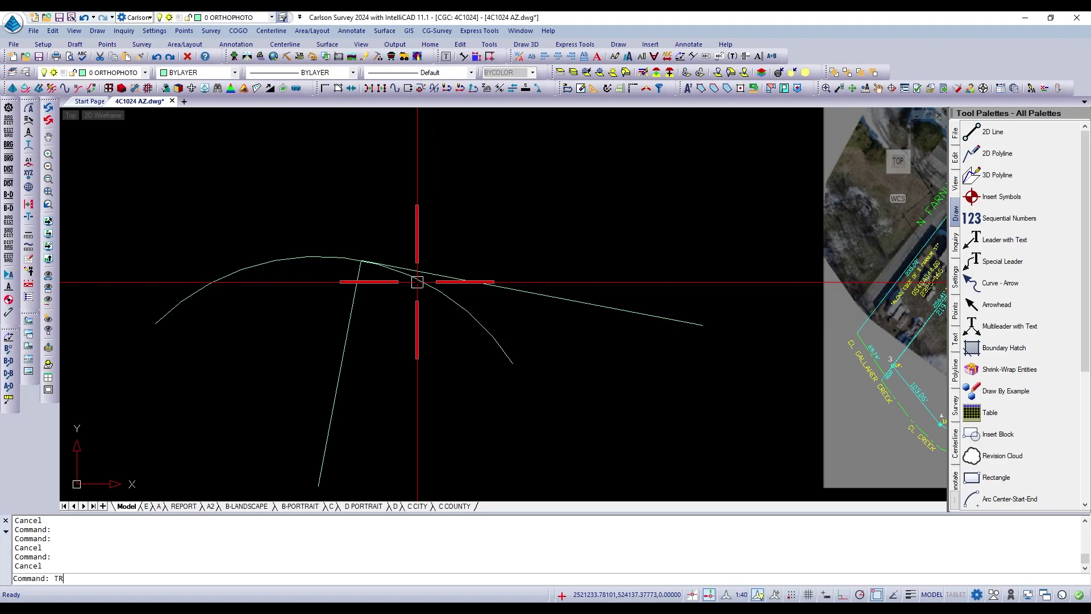
{"action": "key", "text": "Return"}
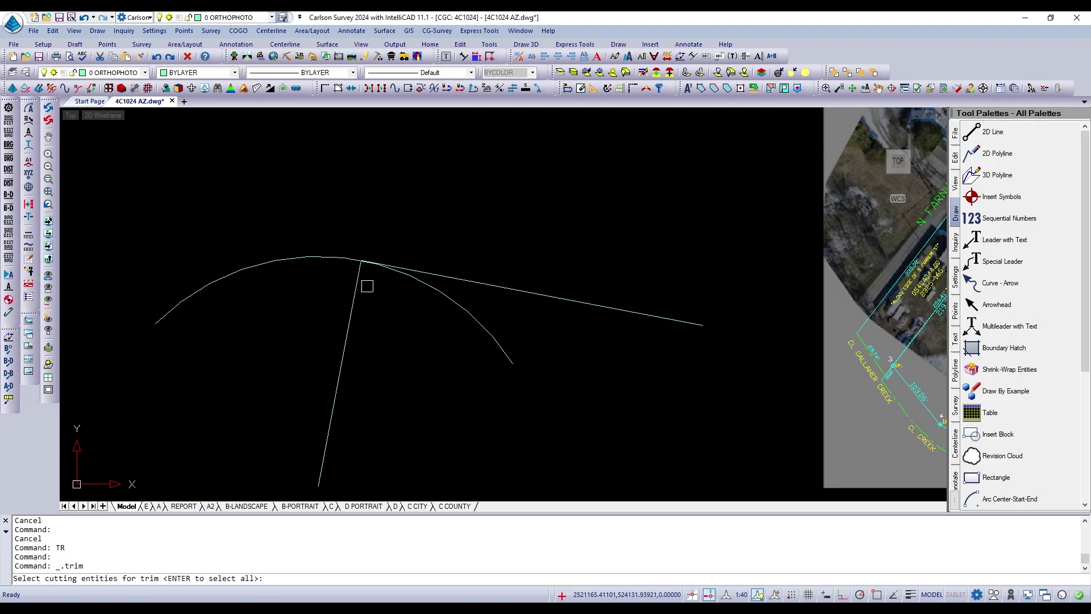
{"action": "scroll", "coordinate": [398, 284], "scroll_direction": "down", "scroll_amount": 1}
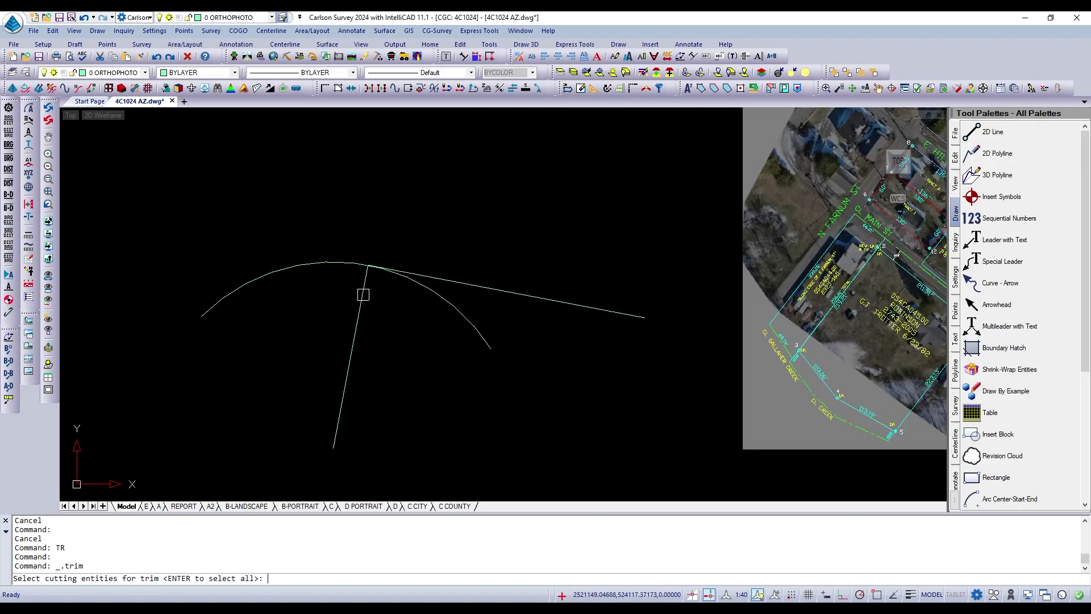
{"action": "left_click", "coordinate": [363, 294]}
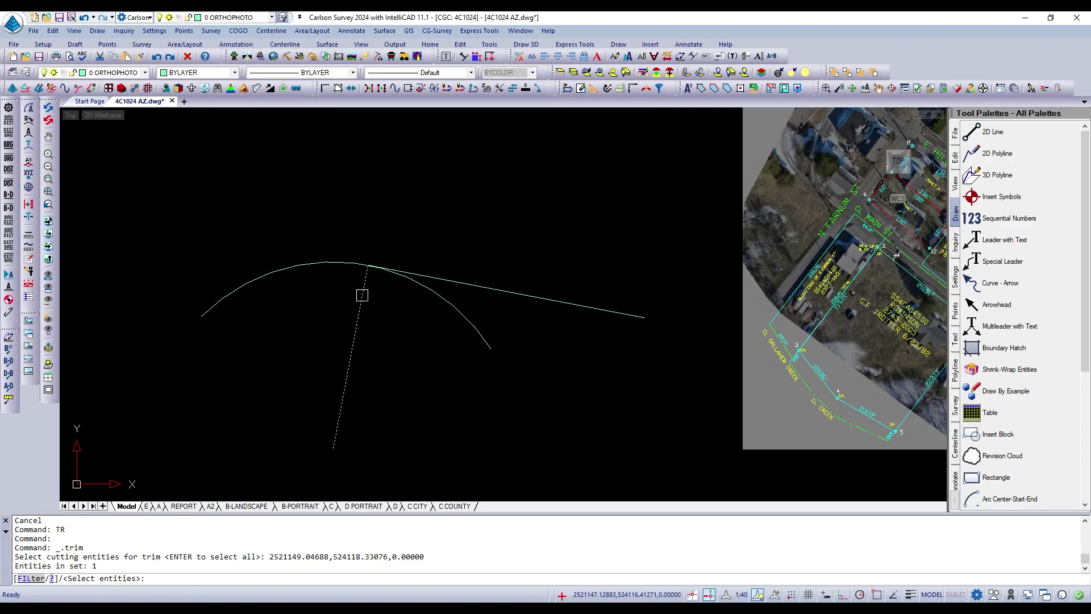
{"action": "key", "text": "Return"}
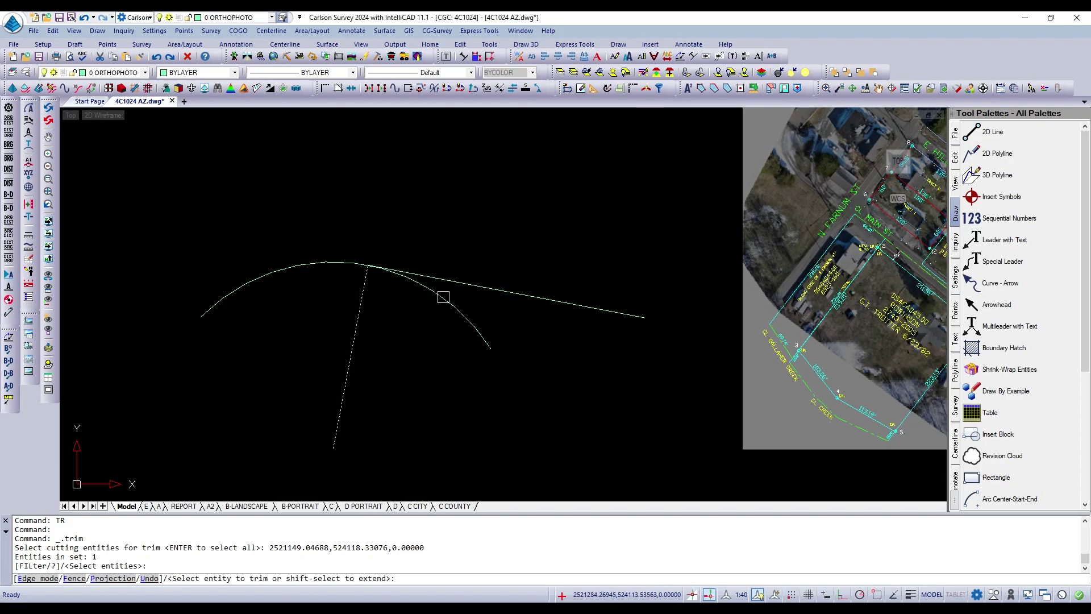
{"action": "left_click", "coordinate": [443, 296]}
{"action": "key", "text": "Return"}
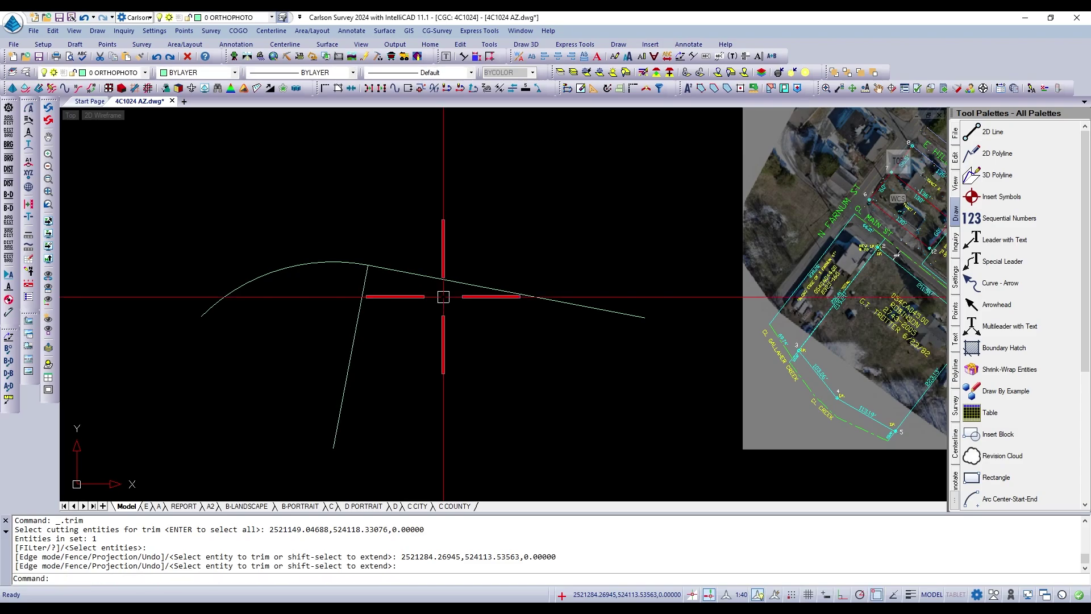
Draw a three-segment zigzag line about 300 units wide crossing the tangent line.
{"action": "type", "text": "L"}
{"action": "key", "text": "Return"}
{"action": "left_click", "coordinate": [449, 225]}
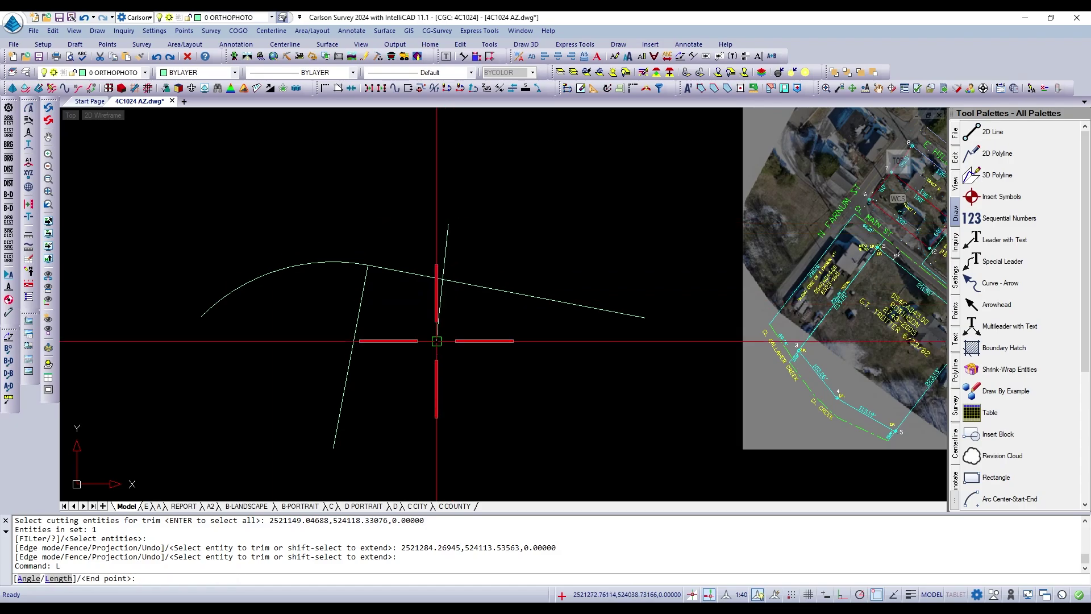
{"action": "left_click", "coordinate": [436, 341]}
{"action": "left_click", "coordinate": [570, 265]}
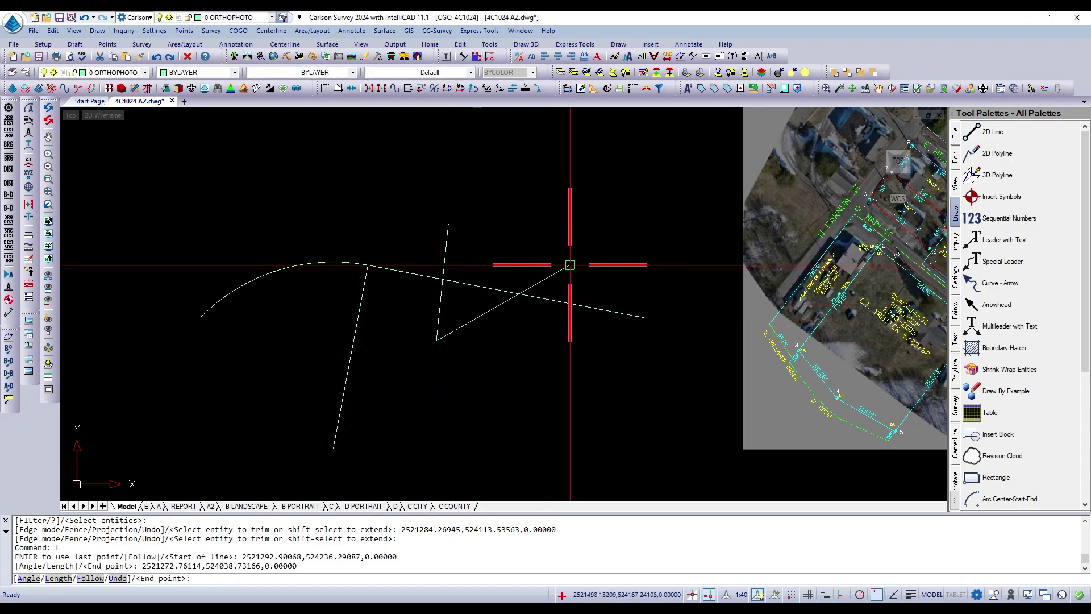
{"action": "left_click", "coordinate": [614, 349]}
{"action": "key", "text": "Return"}
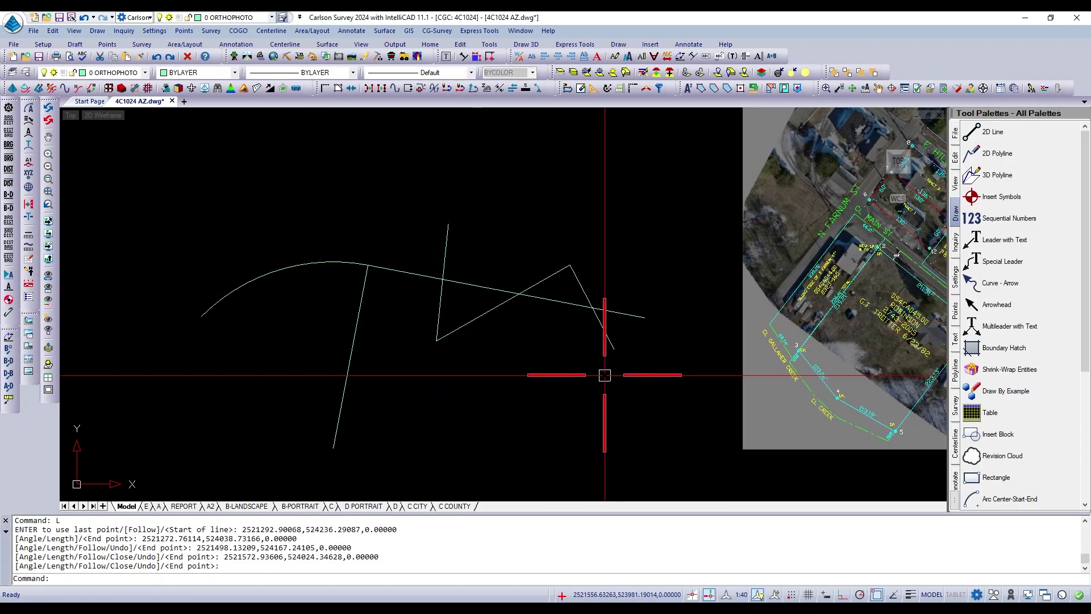
With the tangent and zigzag lines as cutting edges, trim the tangent line between the first two crossings, its east end, and the middle zigzag's lower part.
{"action": "scroll", "coordinate": [526, 375], "scroll_direction": "down", "scroll_amount": 4}
{"action": "scroll", "coordinate": [549, 330], "scroll_direction": "up", "scroll_amount": 3}
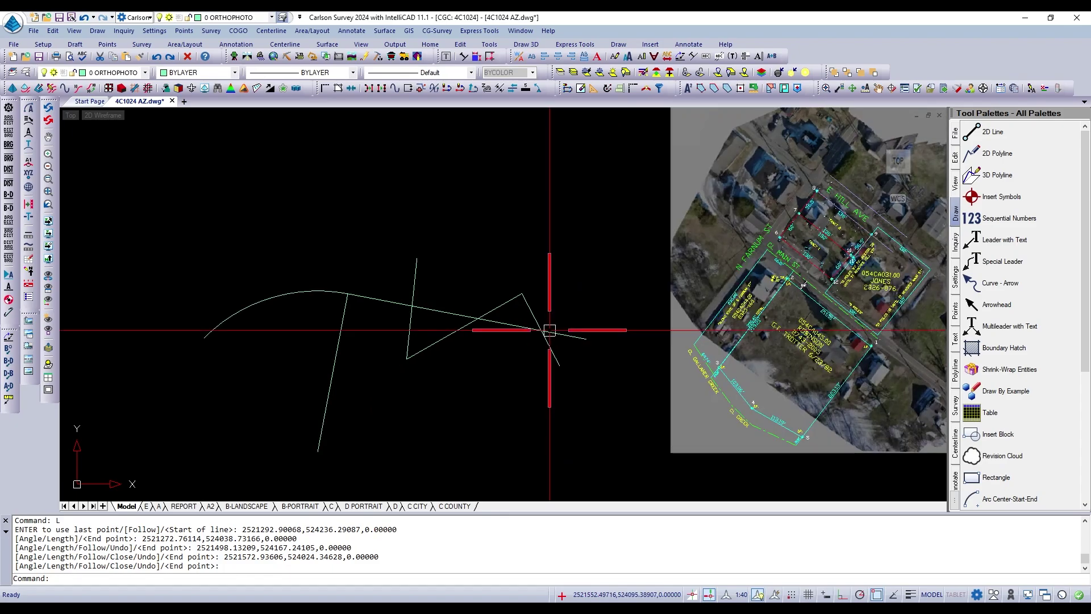
{"action": "type", "text": "TR"}
{"action": "key", "text": "Return"}
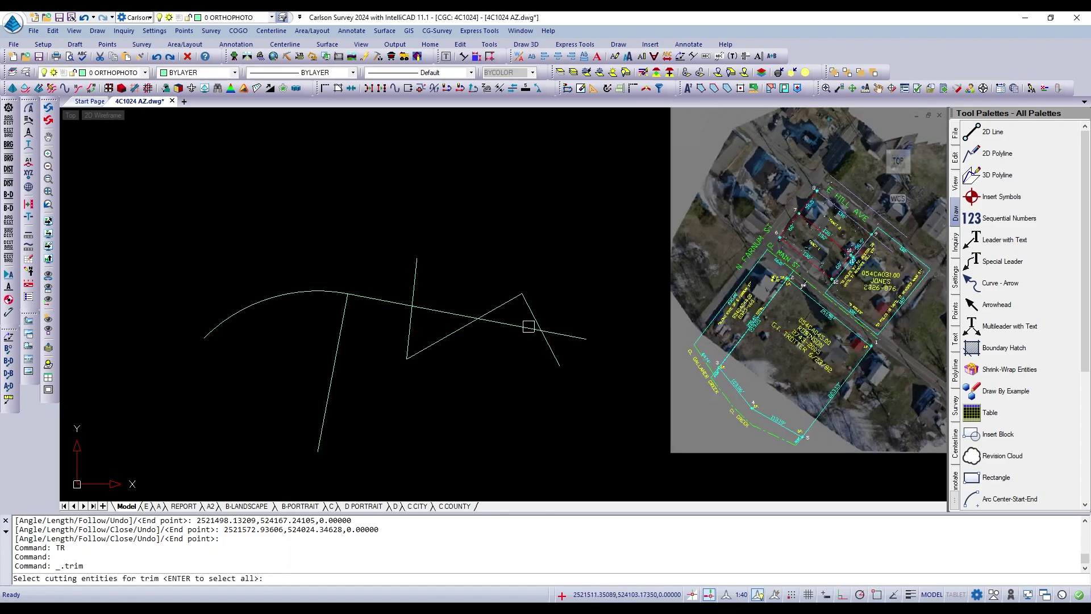
{"action": "left_click", "coordinate": [562, 248]}
{"action": "left_click", "coordinate": [384, 375]}
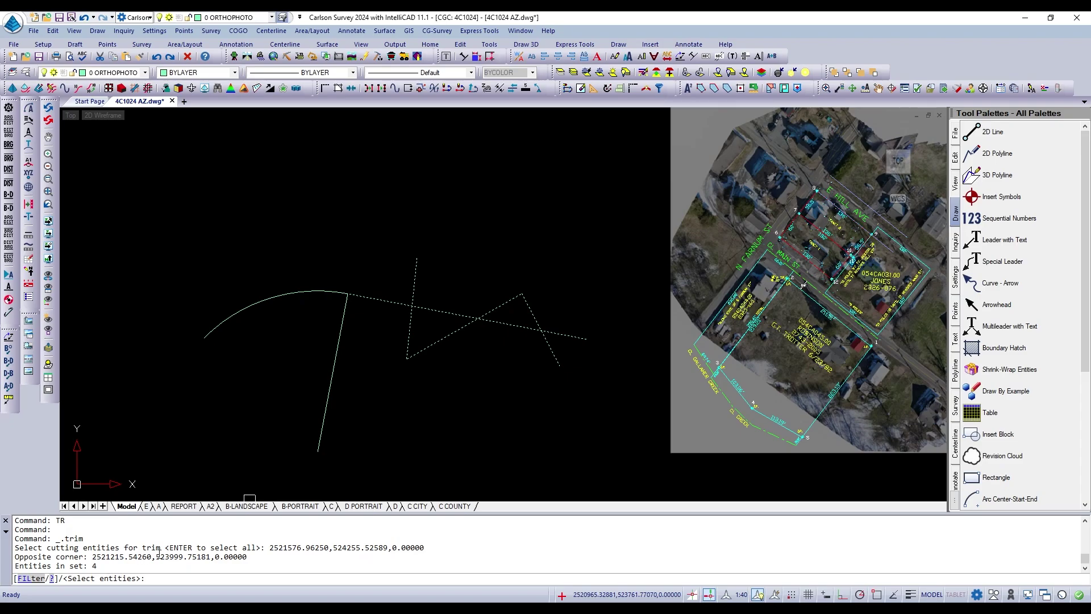
{"action": "key", "text": "Return"}
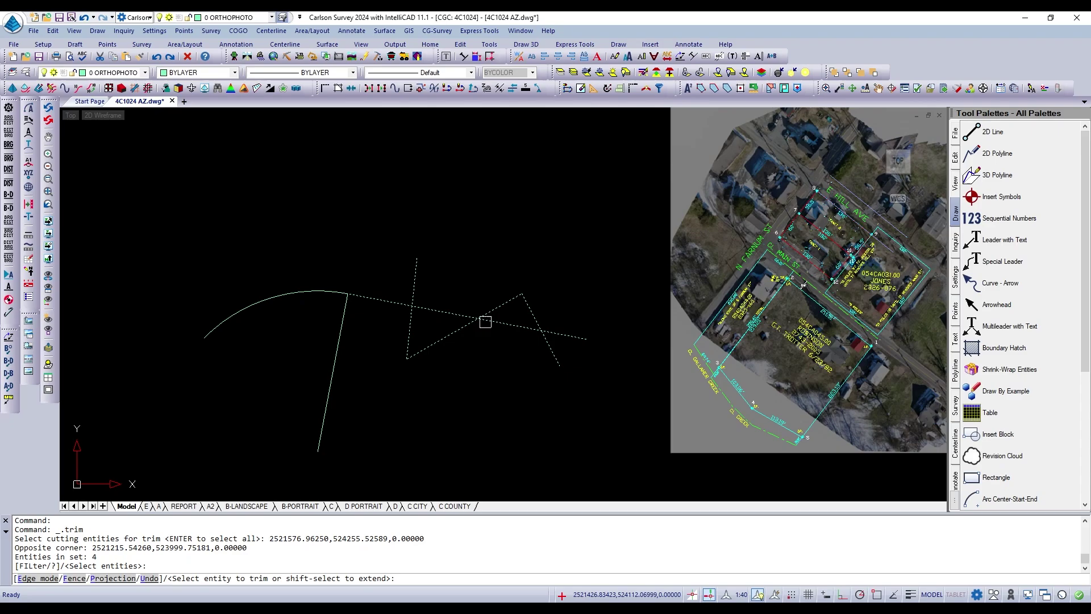
{"action": "scroll", "coordinate": [485, 322], "scroll_direction": "up", "scroll_amount": 2}
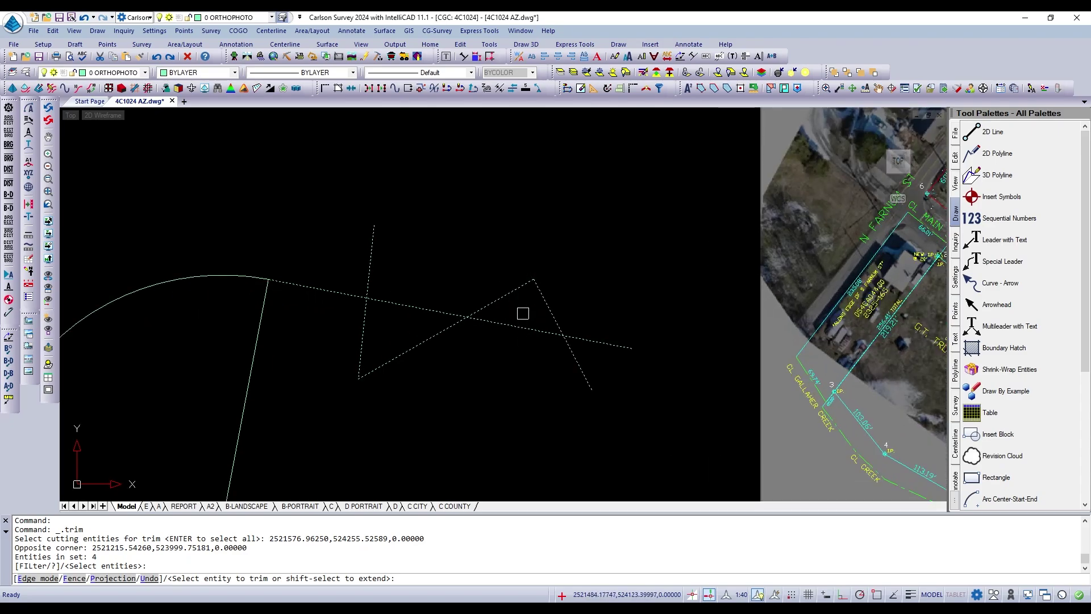
{"action": "scroll", "coordinate": [523, 313], "scroll_direction": "down", "scroll_amount": 2}
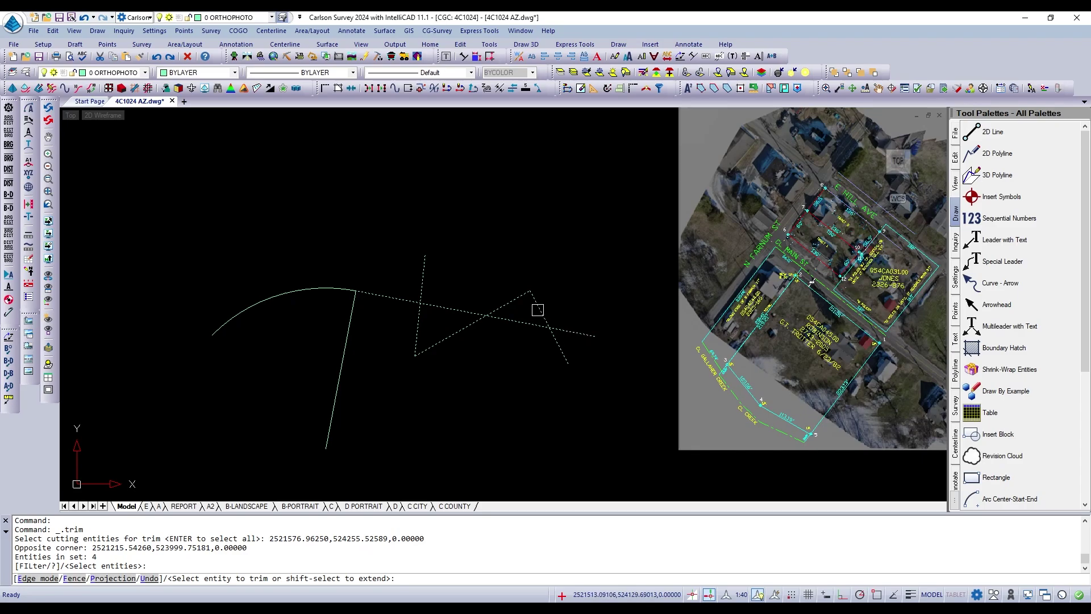
{"action": "left_click", "coordinate": [446, 306]}
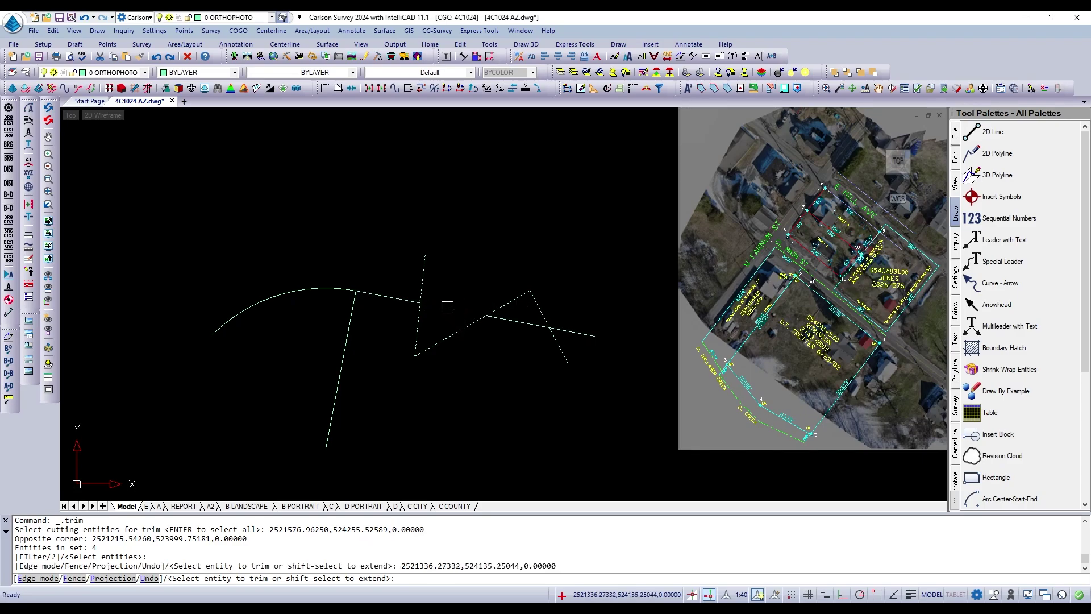
{"action": "left_click", "coordinate": [580, 335]}
{"action": "left_click", "coordinate": [448, 340]}
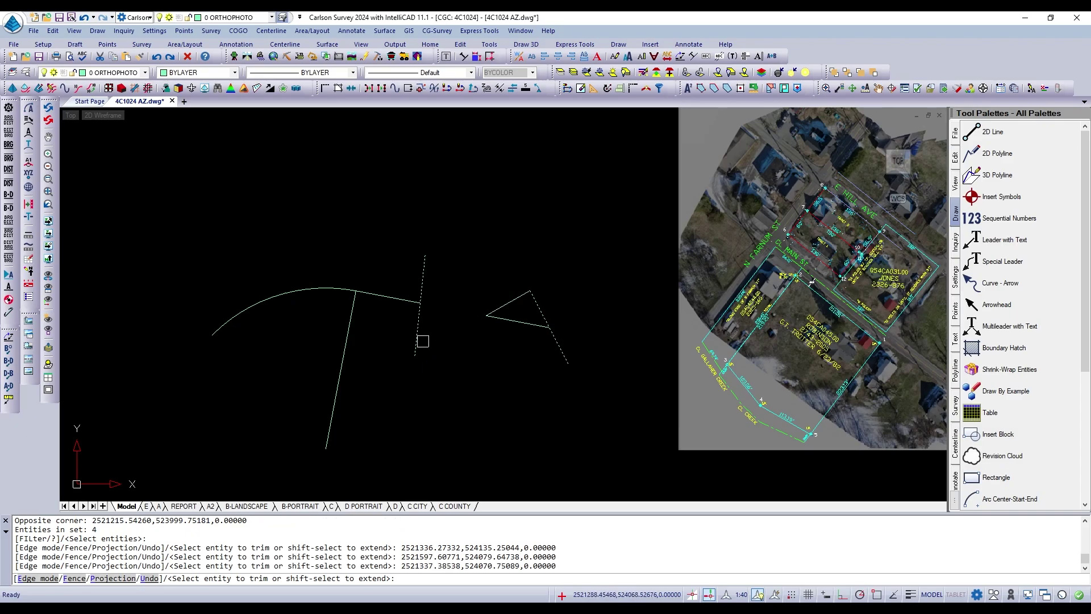
{"action": "key", "text": "Return"}
{"action": "key", "text": "ctrl+s"}
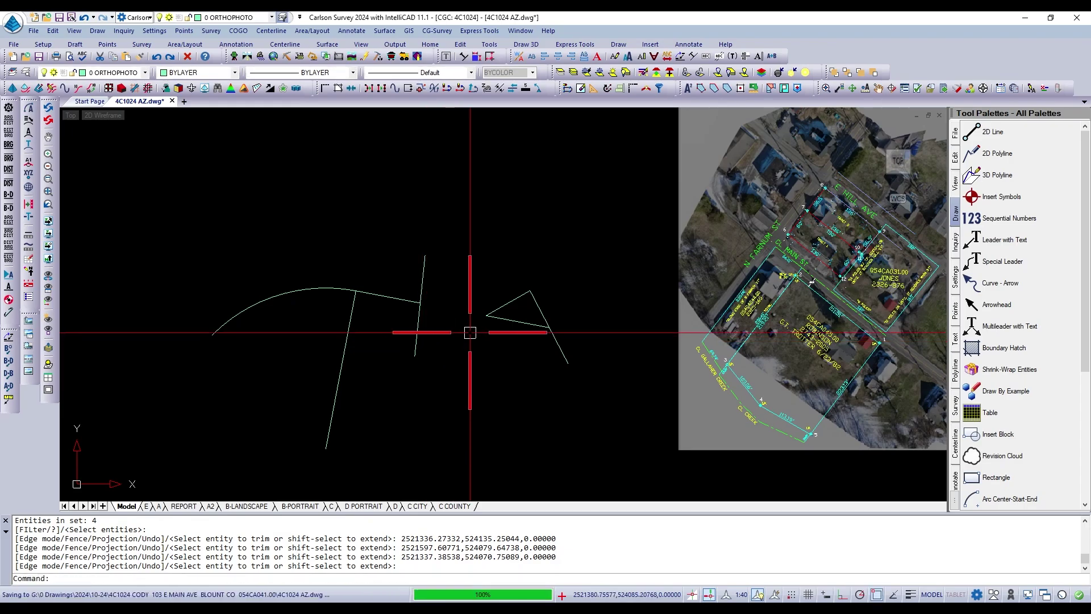
Erase the arc and all remaining test lines west of the orthophoto with a crossing selection.
{"action": "type", "text": "E"}
{"action": "key", "text": "Return"}
{"action": "scroll", "coordinate": [502, 300], "scroll_direction": "down", "scroll_amount": 3}
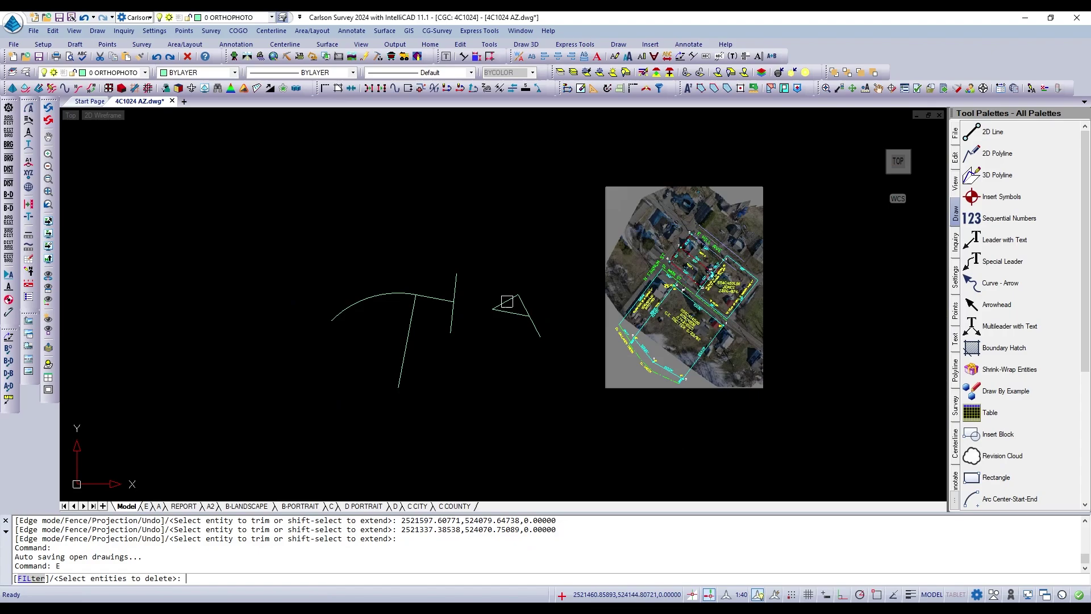
{"action": "left_click", "coordinate": [543, 255]}
{"action": "left_click", "coordinate": [347, 387]}
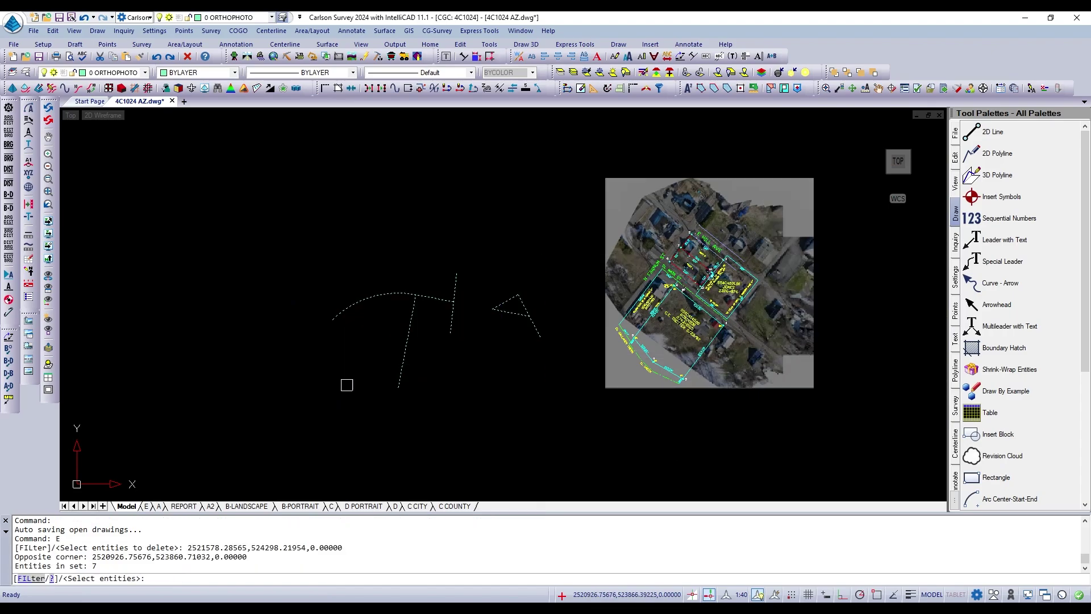
{"action": "key", "text": "Return"}
{"action": "scroll", "coordinate": [749, 312], "scroll_direction": "up", "scroll_amount": 2}
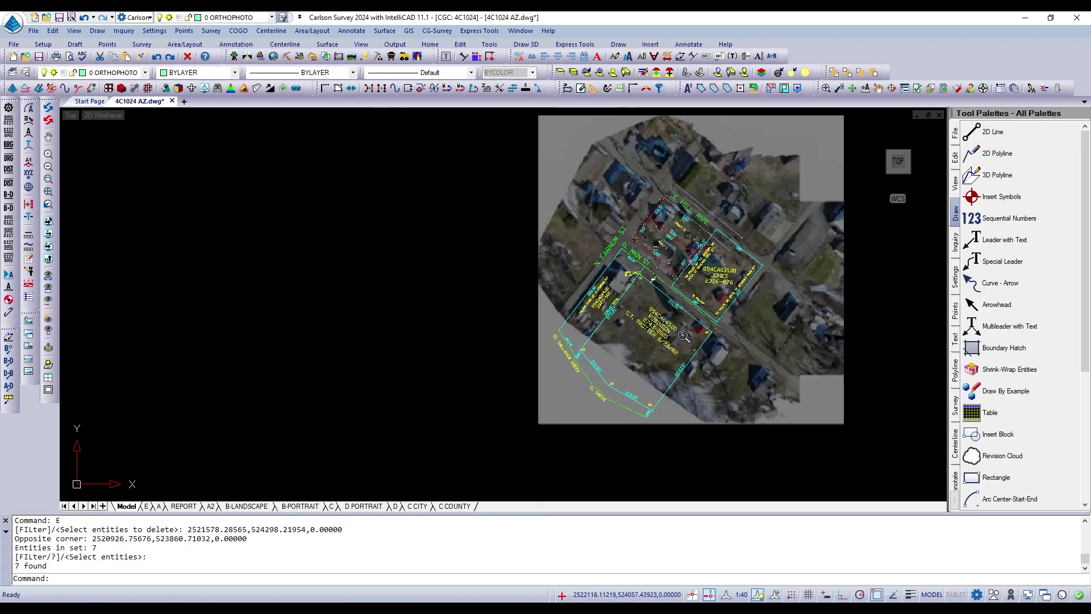
{"action": "scroll", "coordinate": [550, 278], "scroll_direction": "up", "scroll_amount": 2}
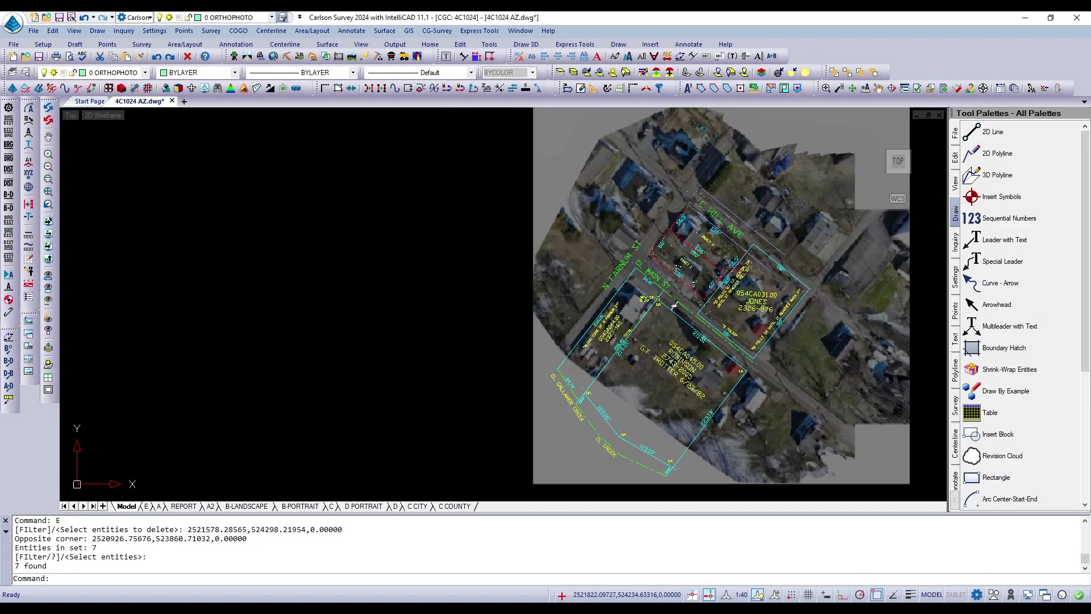